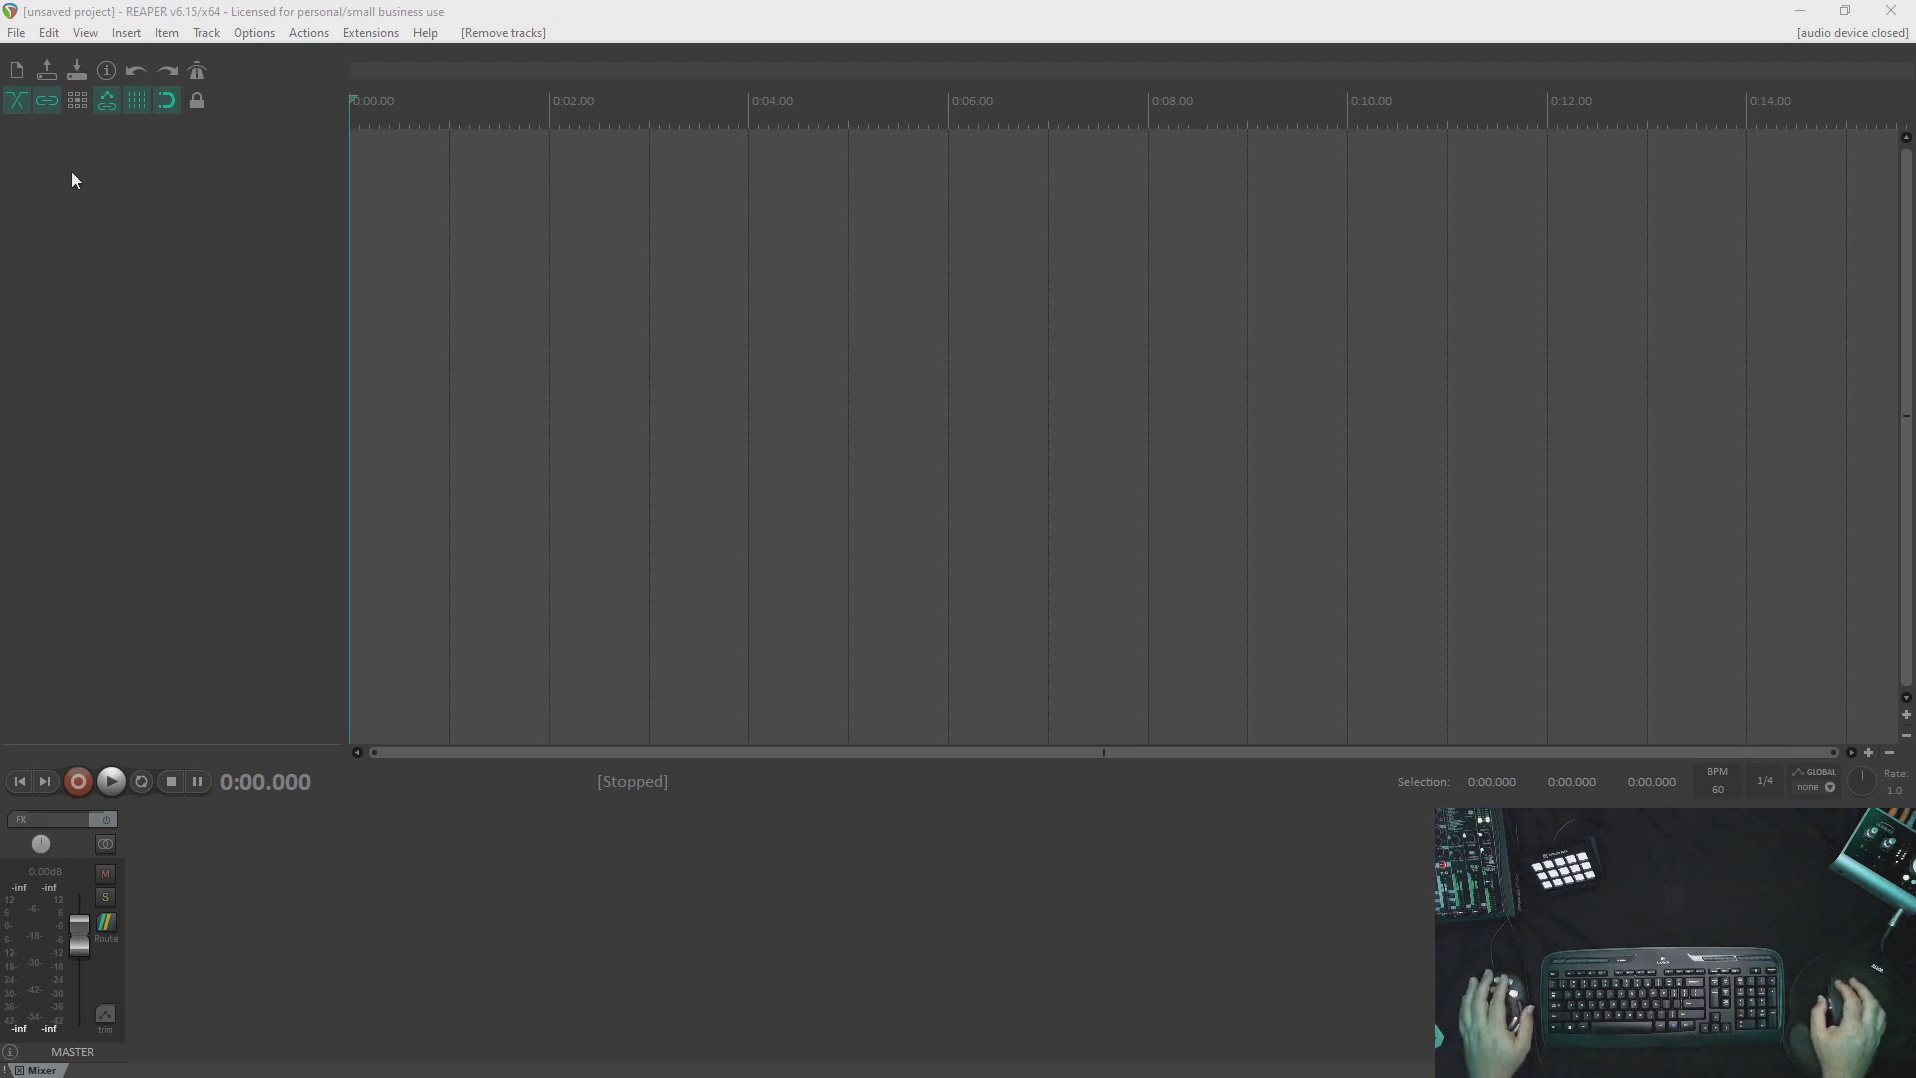
Open the project settings and examine the project tempo and time signature values.
click(18, 33)
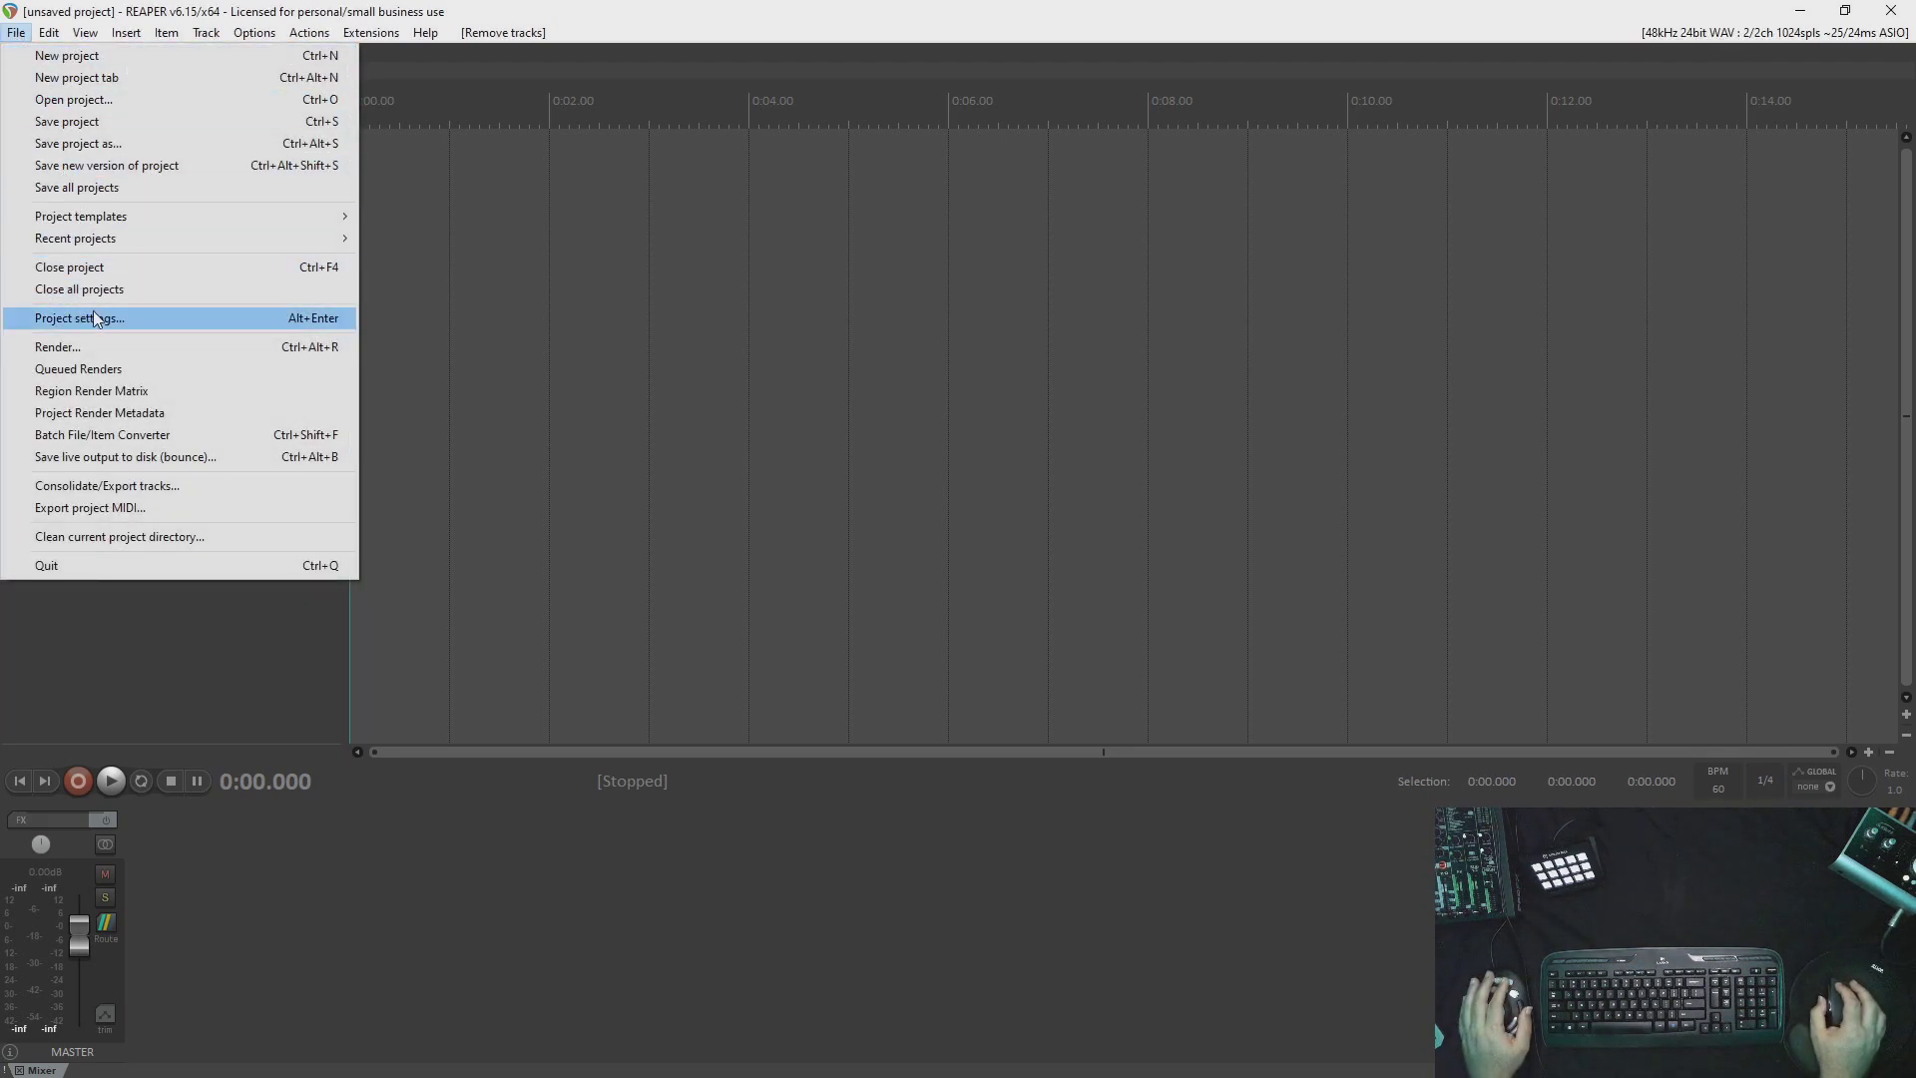
click(92, 317)
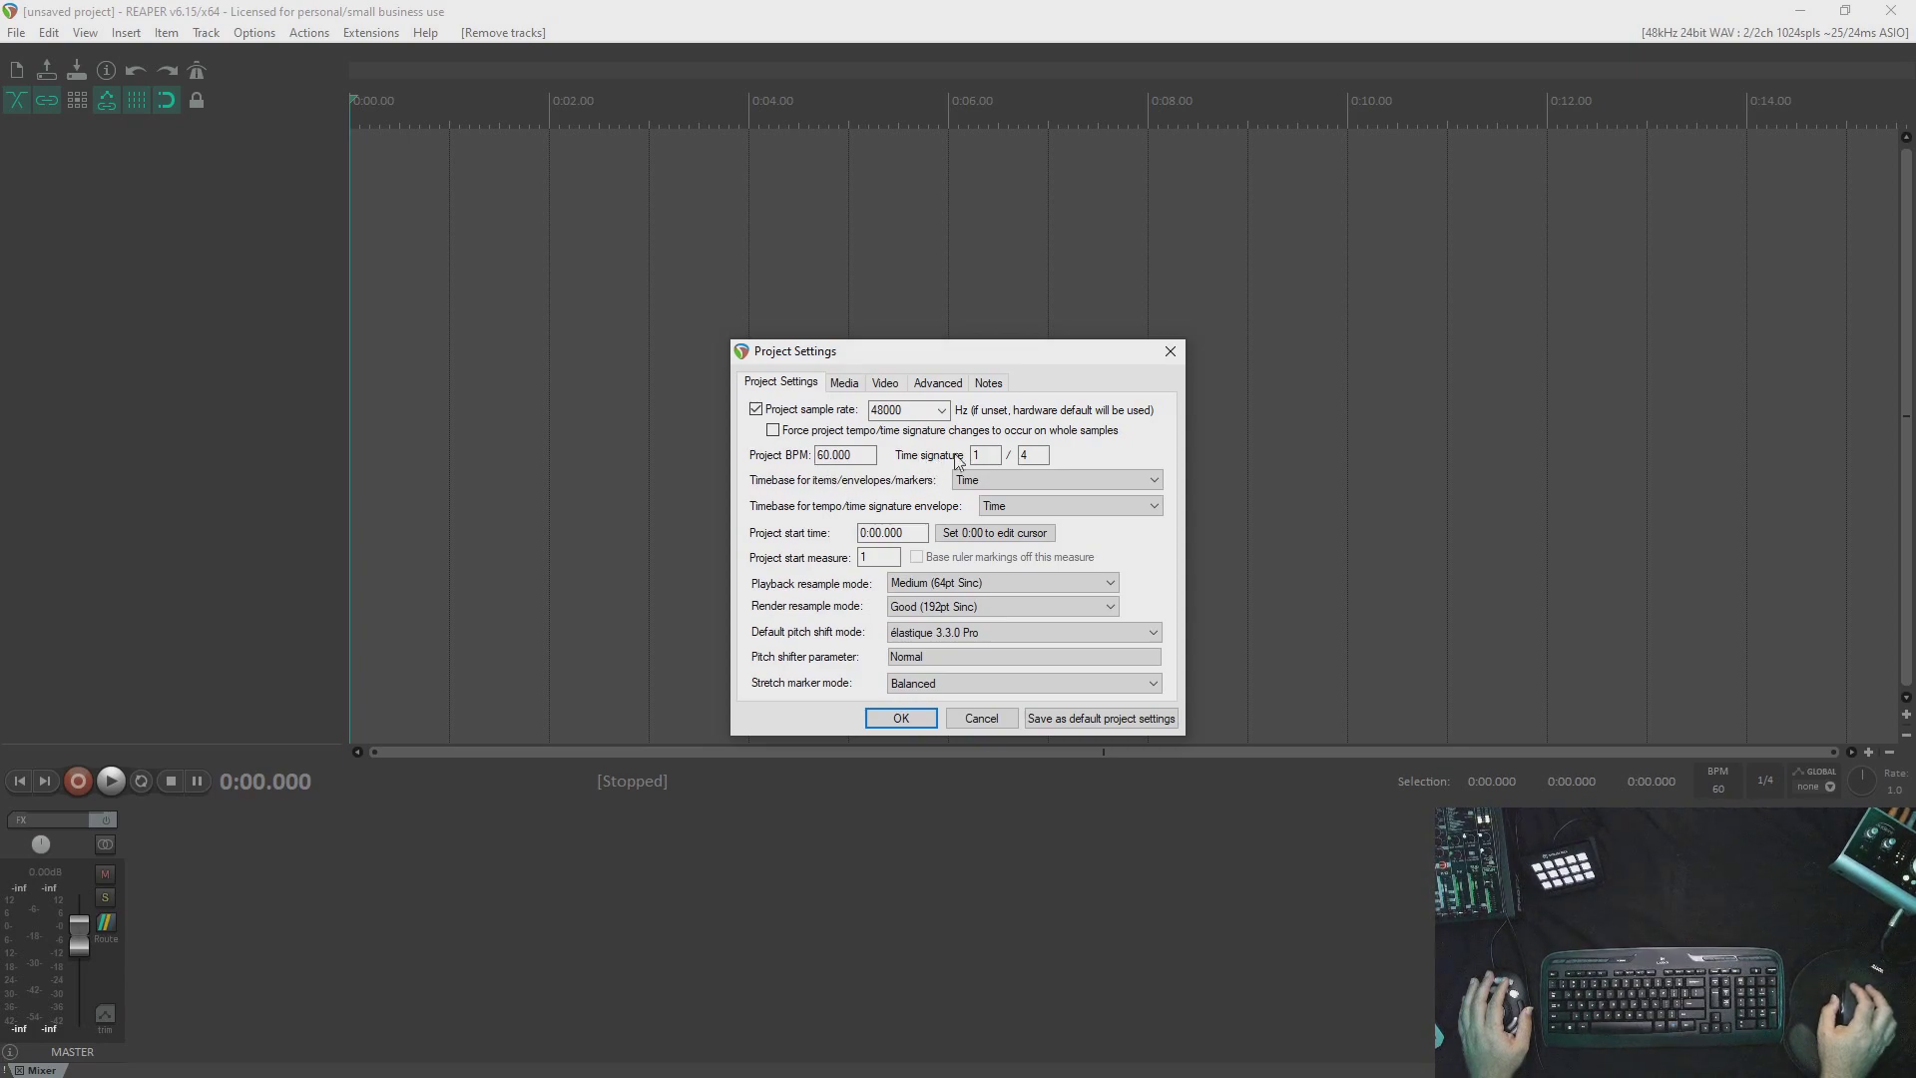
click(1043, 455)
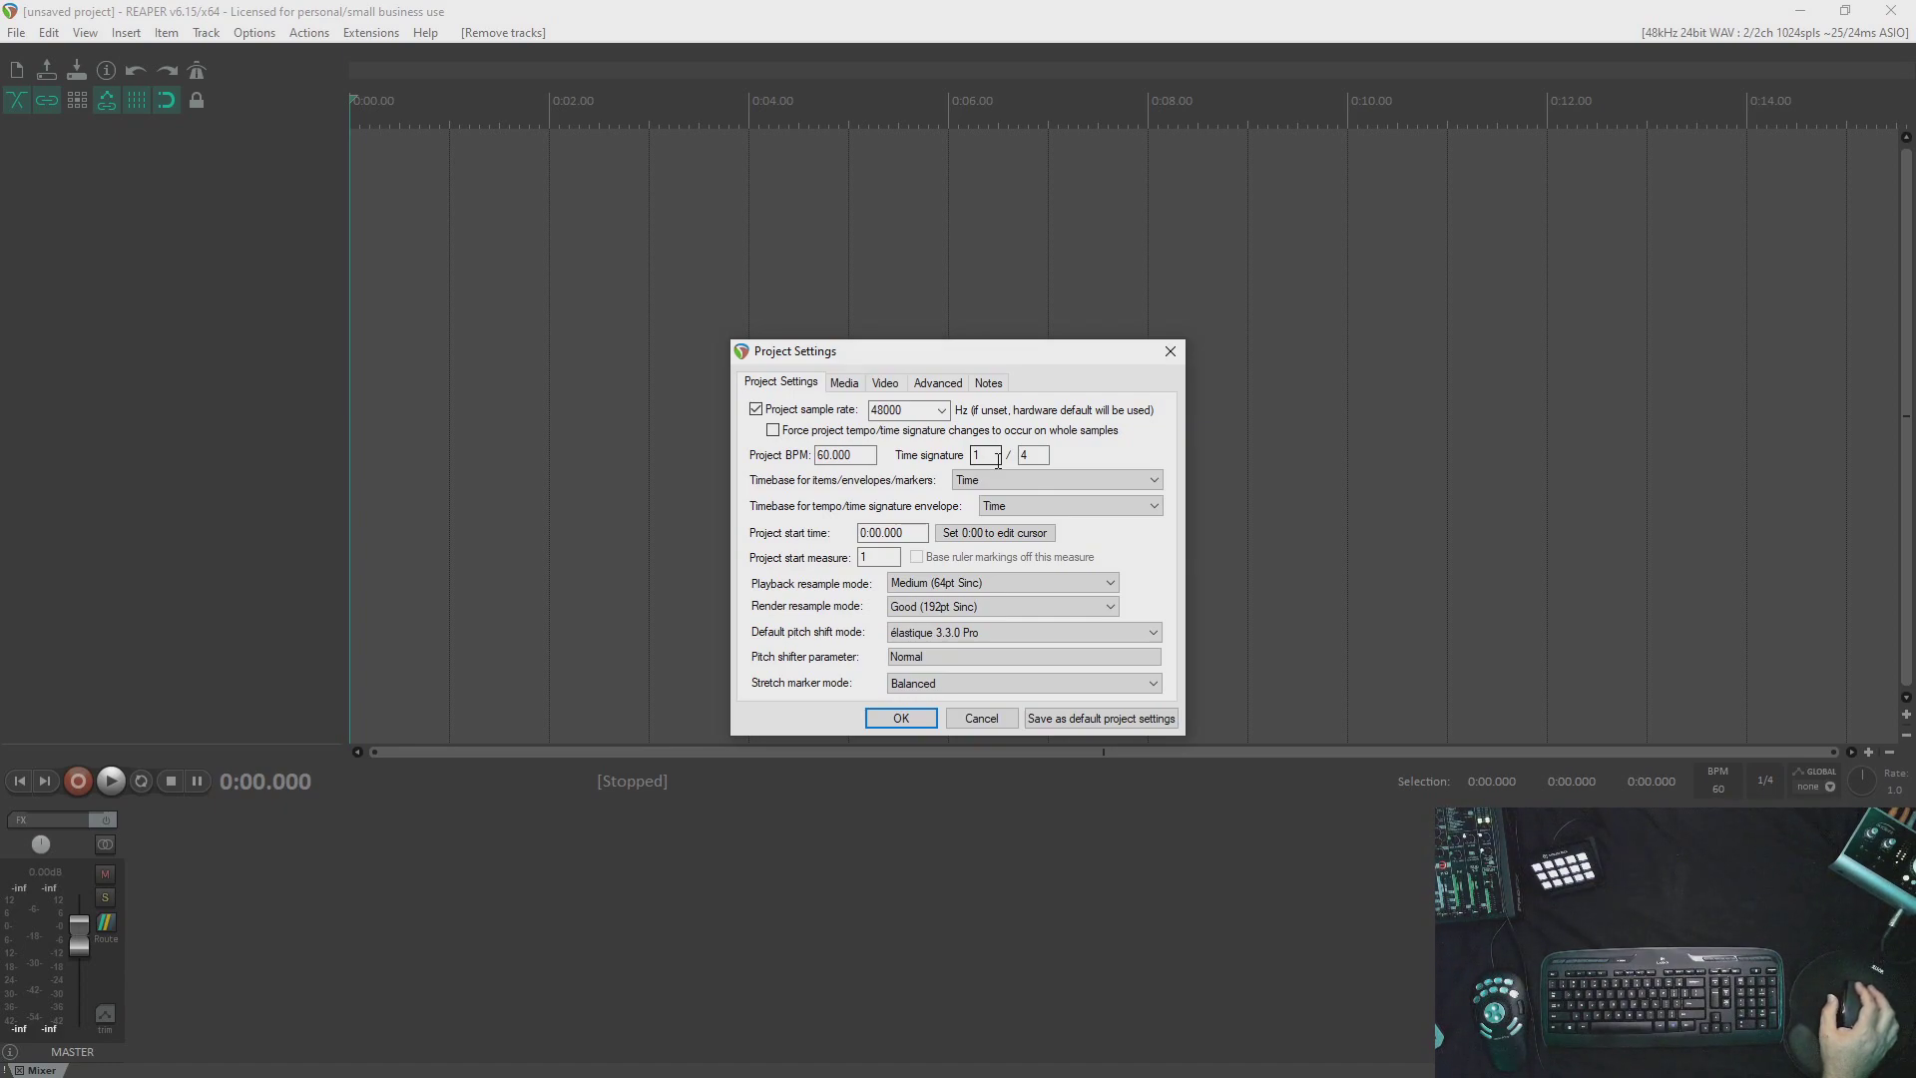
click(998, 459)
double_click(988, 455)
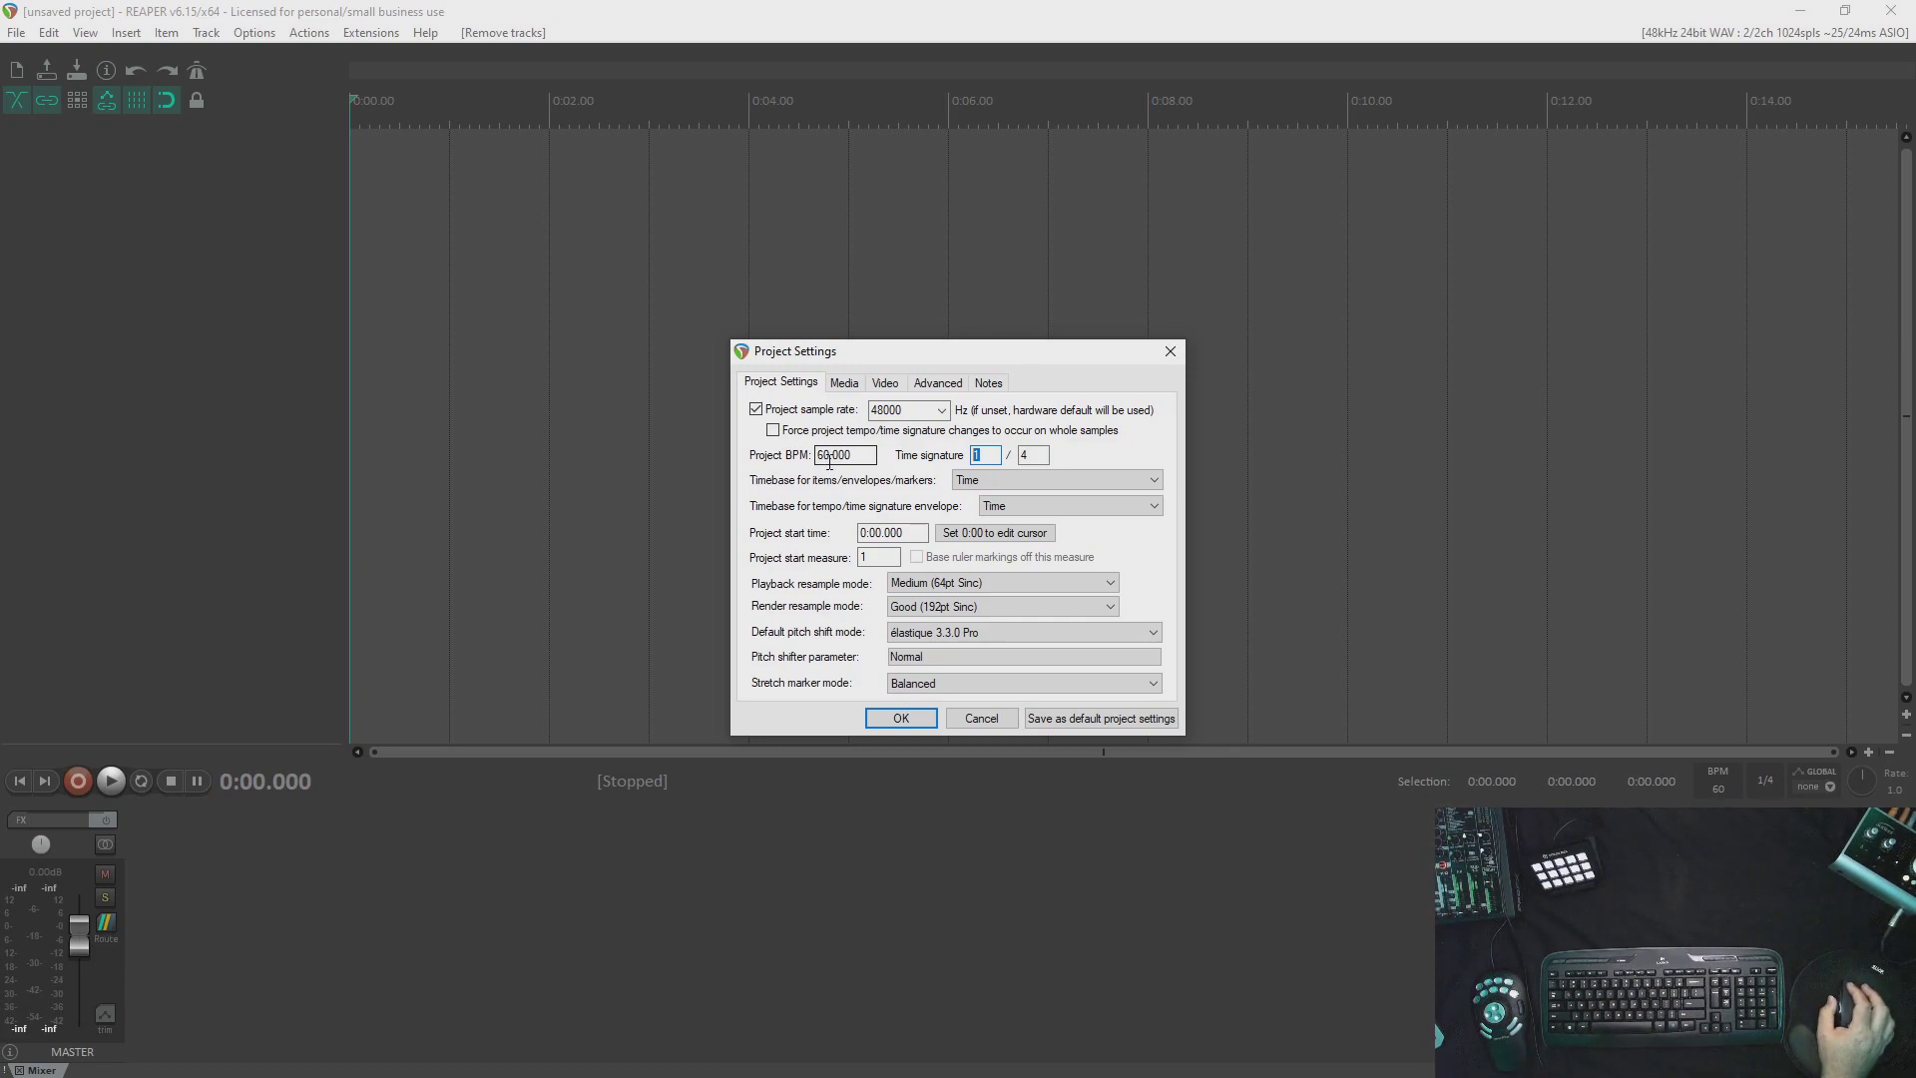
Try a project tempo of 120 BPM with a 2/4 time signature.
double_click(825, 455)
text(120)
double_click(983, 455)
text(2)
Try a project tempo of 420 BPM with a 7/4 time signature.
drag(825, 455, 724, 495)
text(4)
key(Tab)
text(7)
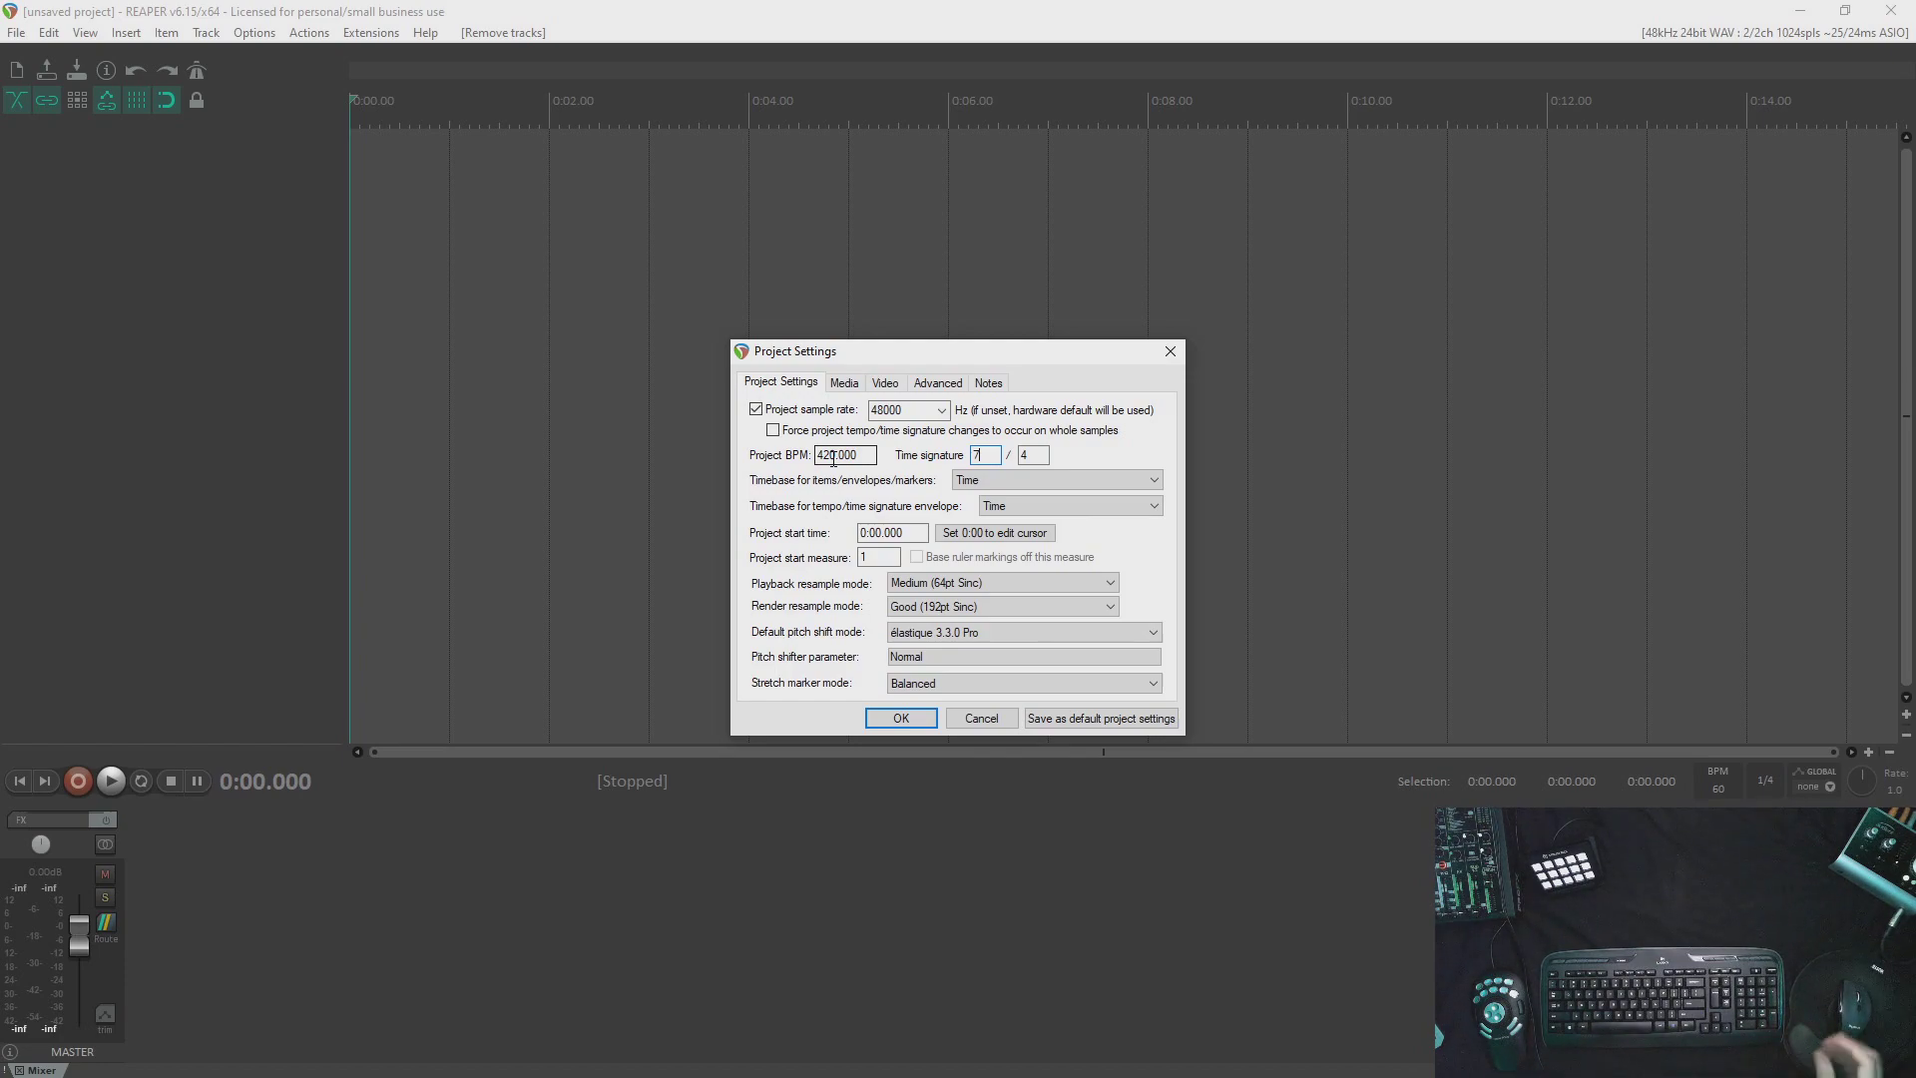
Set the tempo back to 60 BPM and the time signature to 1/4, and close the project settings without saving.
drag(833, 458, 791, 442)
text(6)
key(Tab)
text(1)
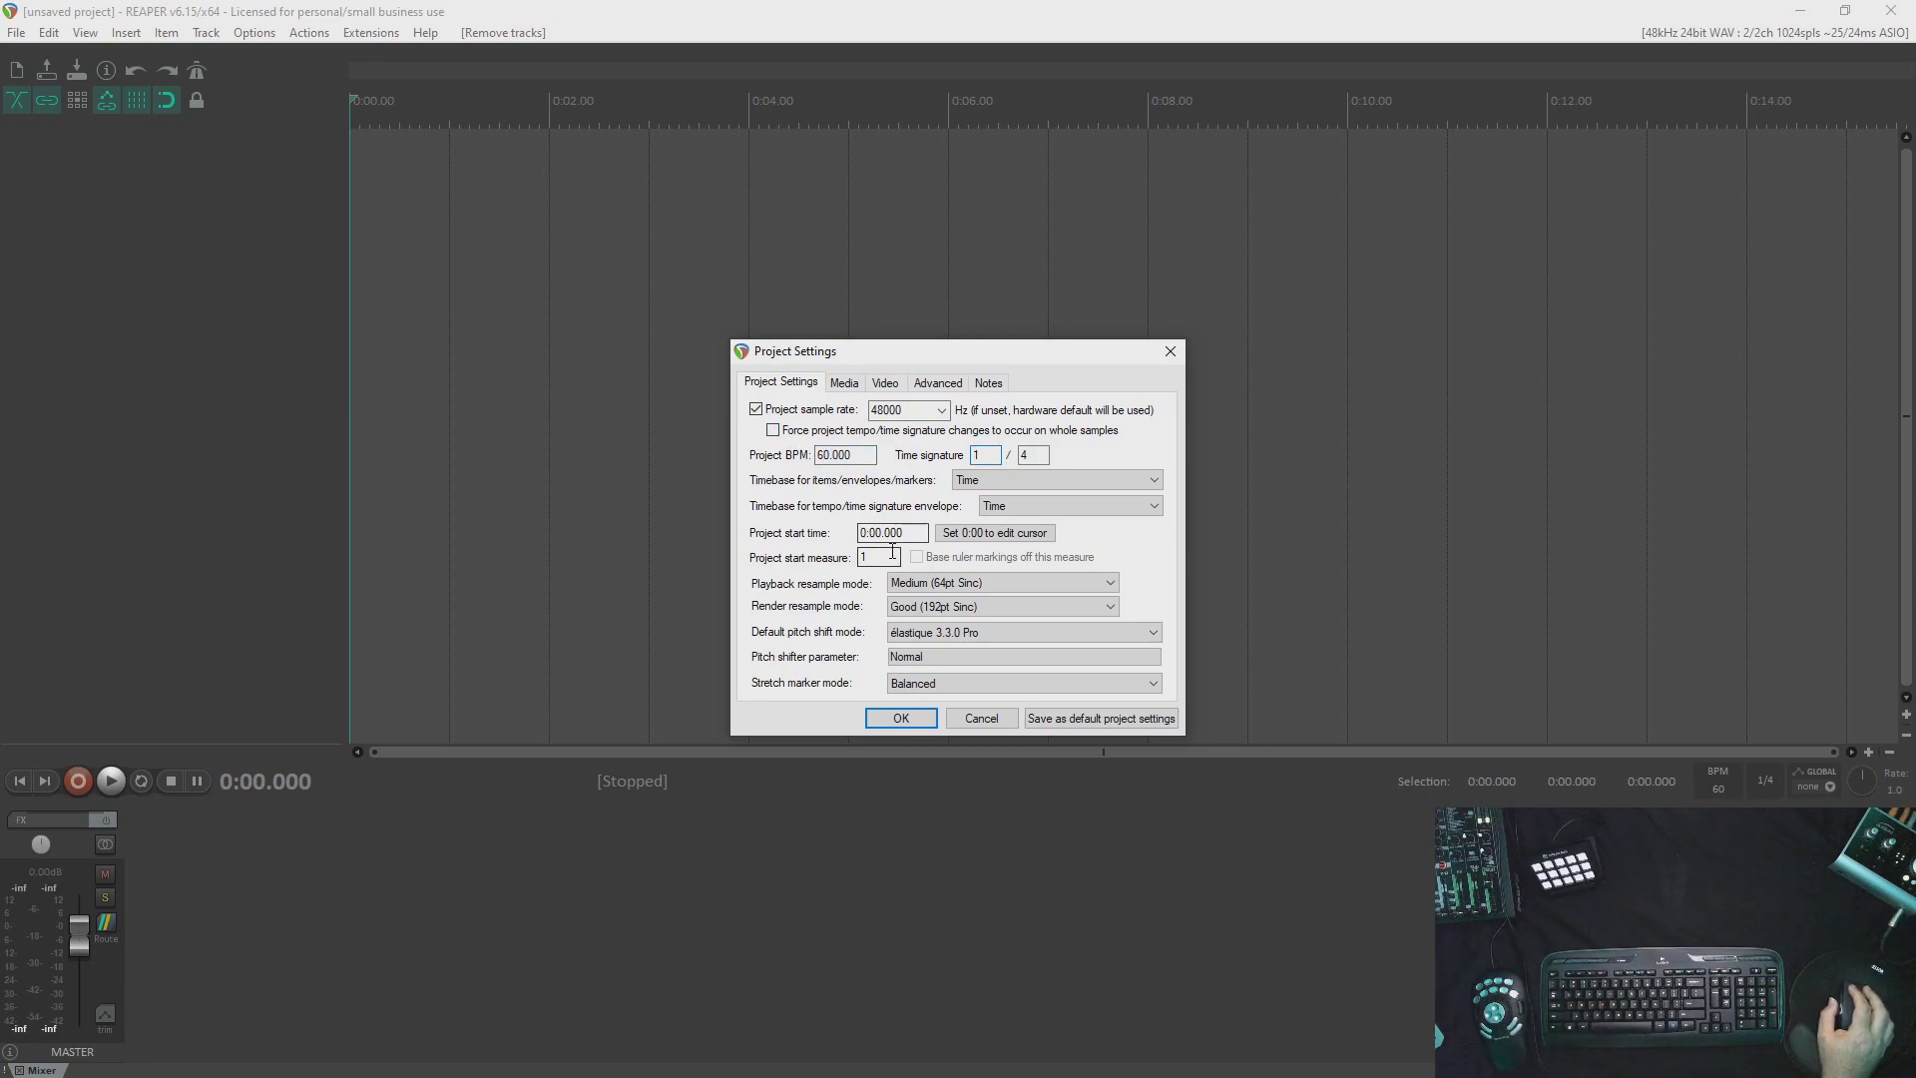
click(985, 720)
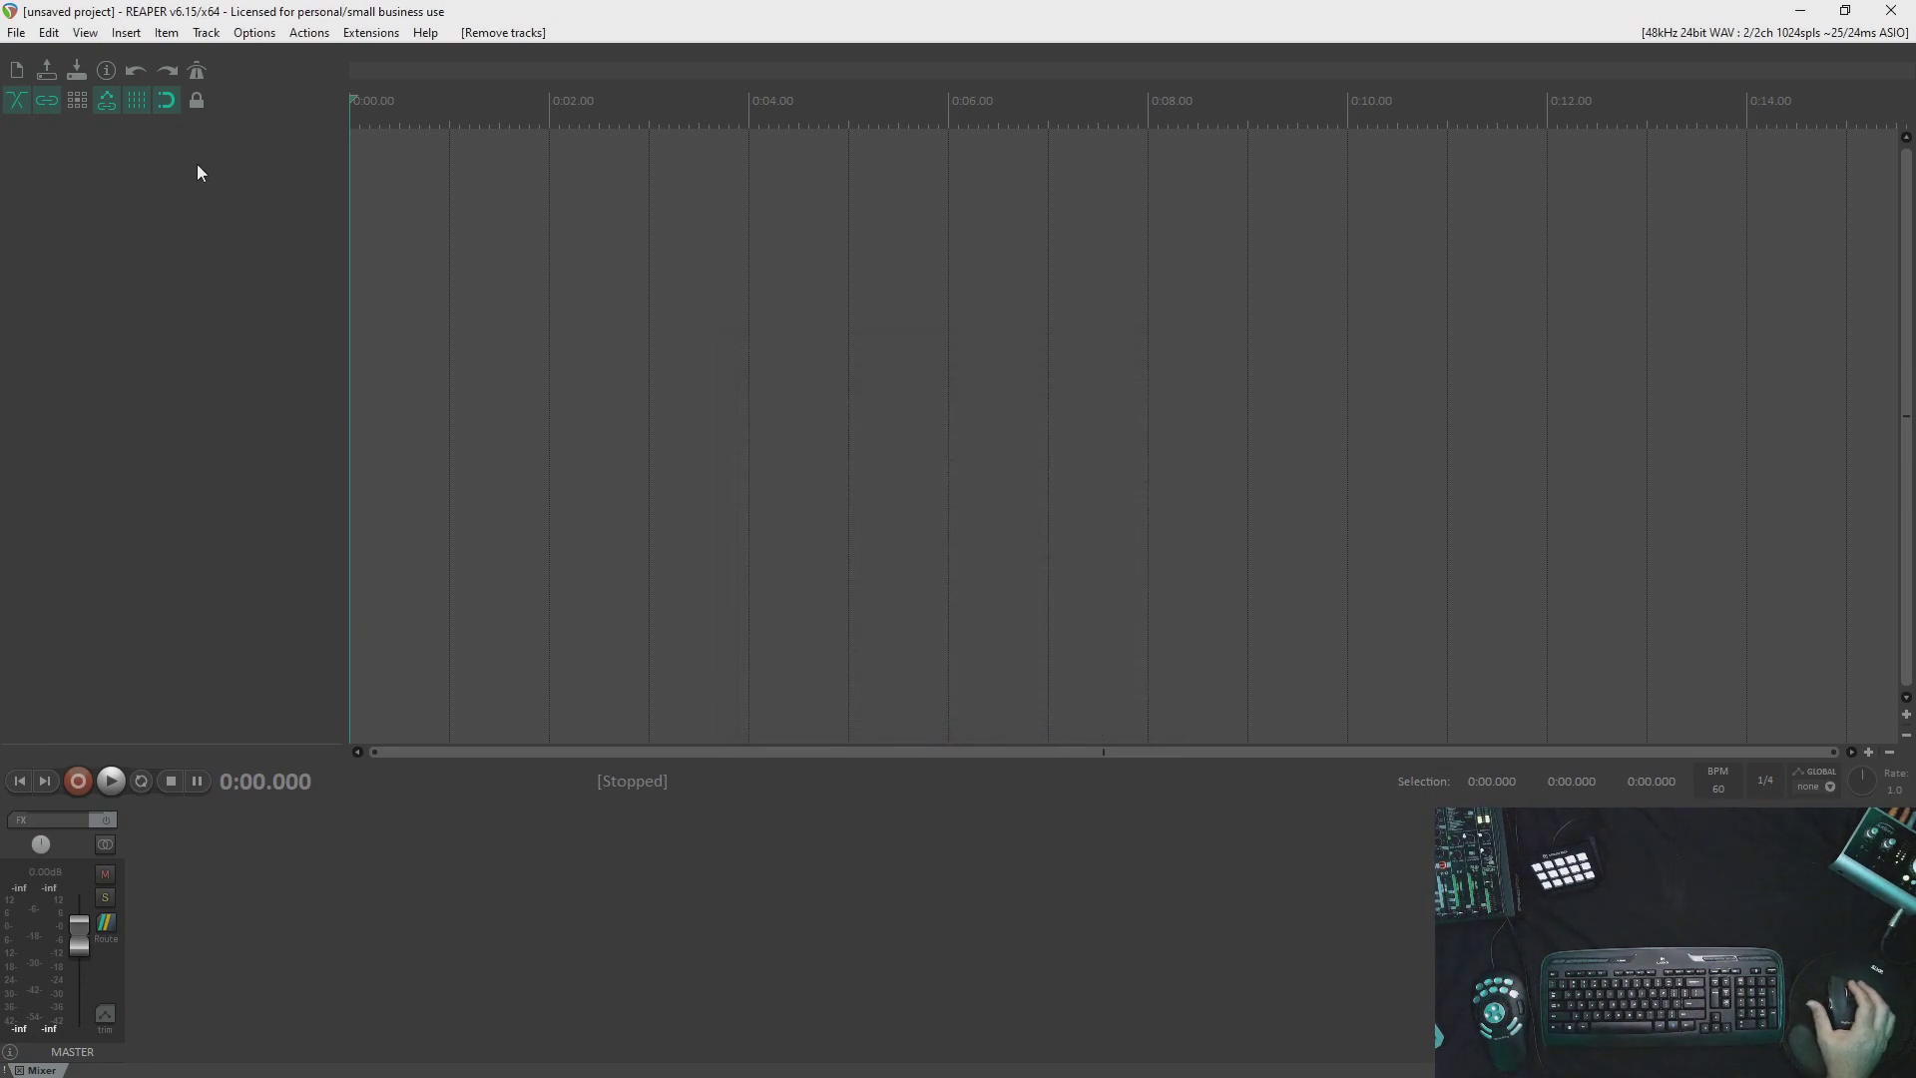
Add a new track armed for recording and make it about three times taller.
double_click(171, 217)
click(39, 146)
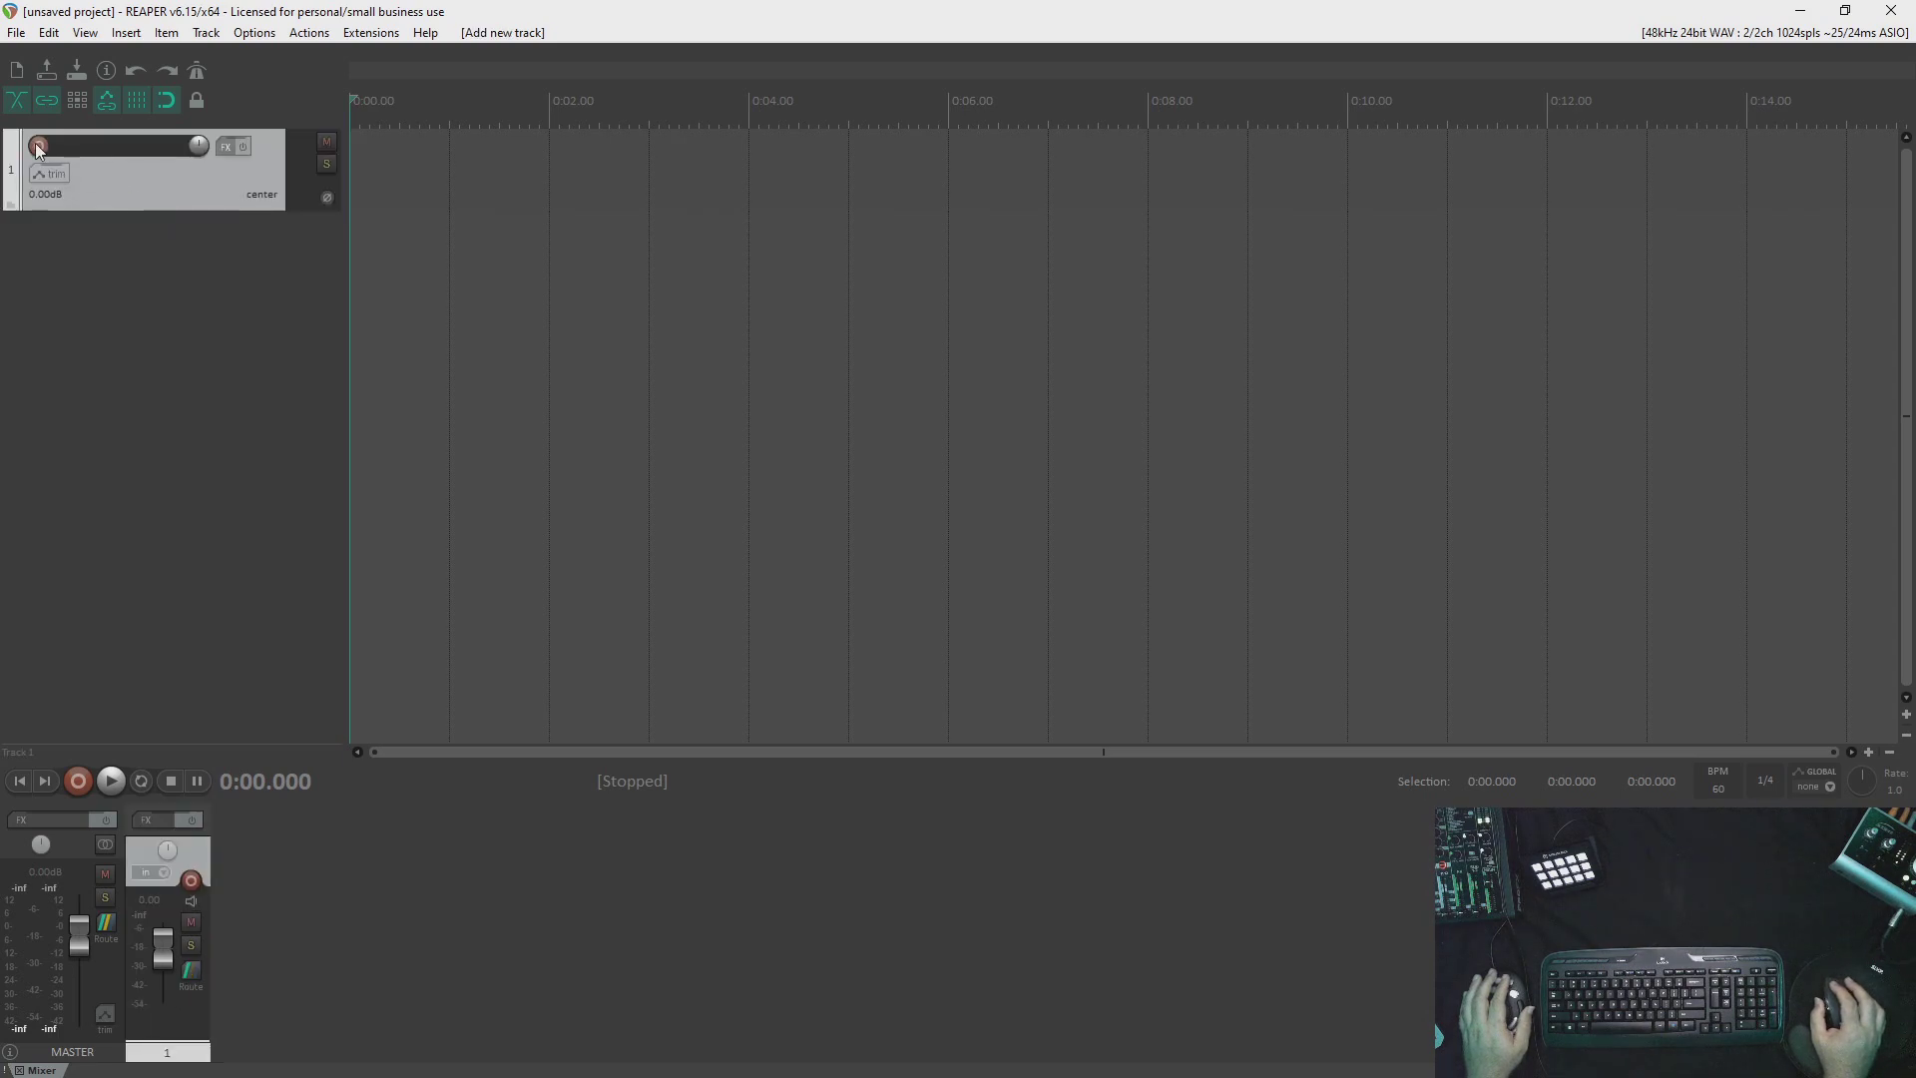
drag(145, 210, 121, 374)
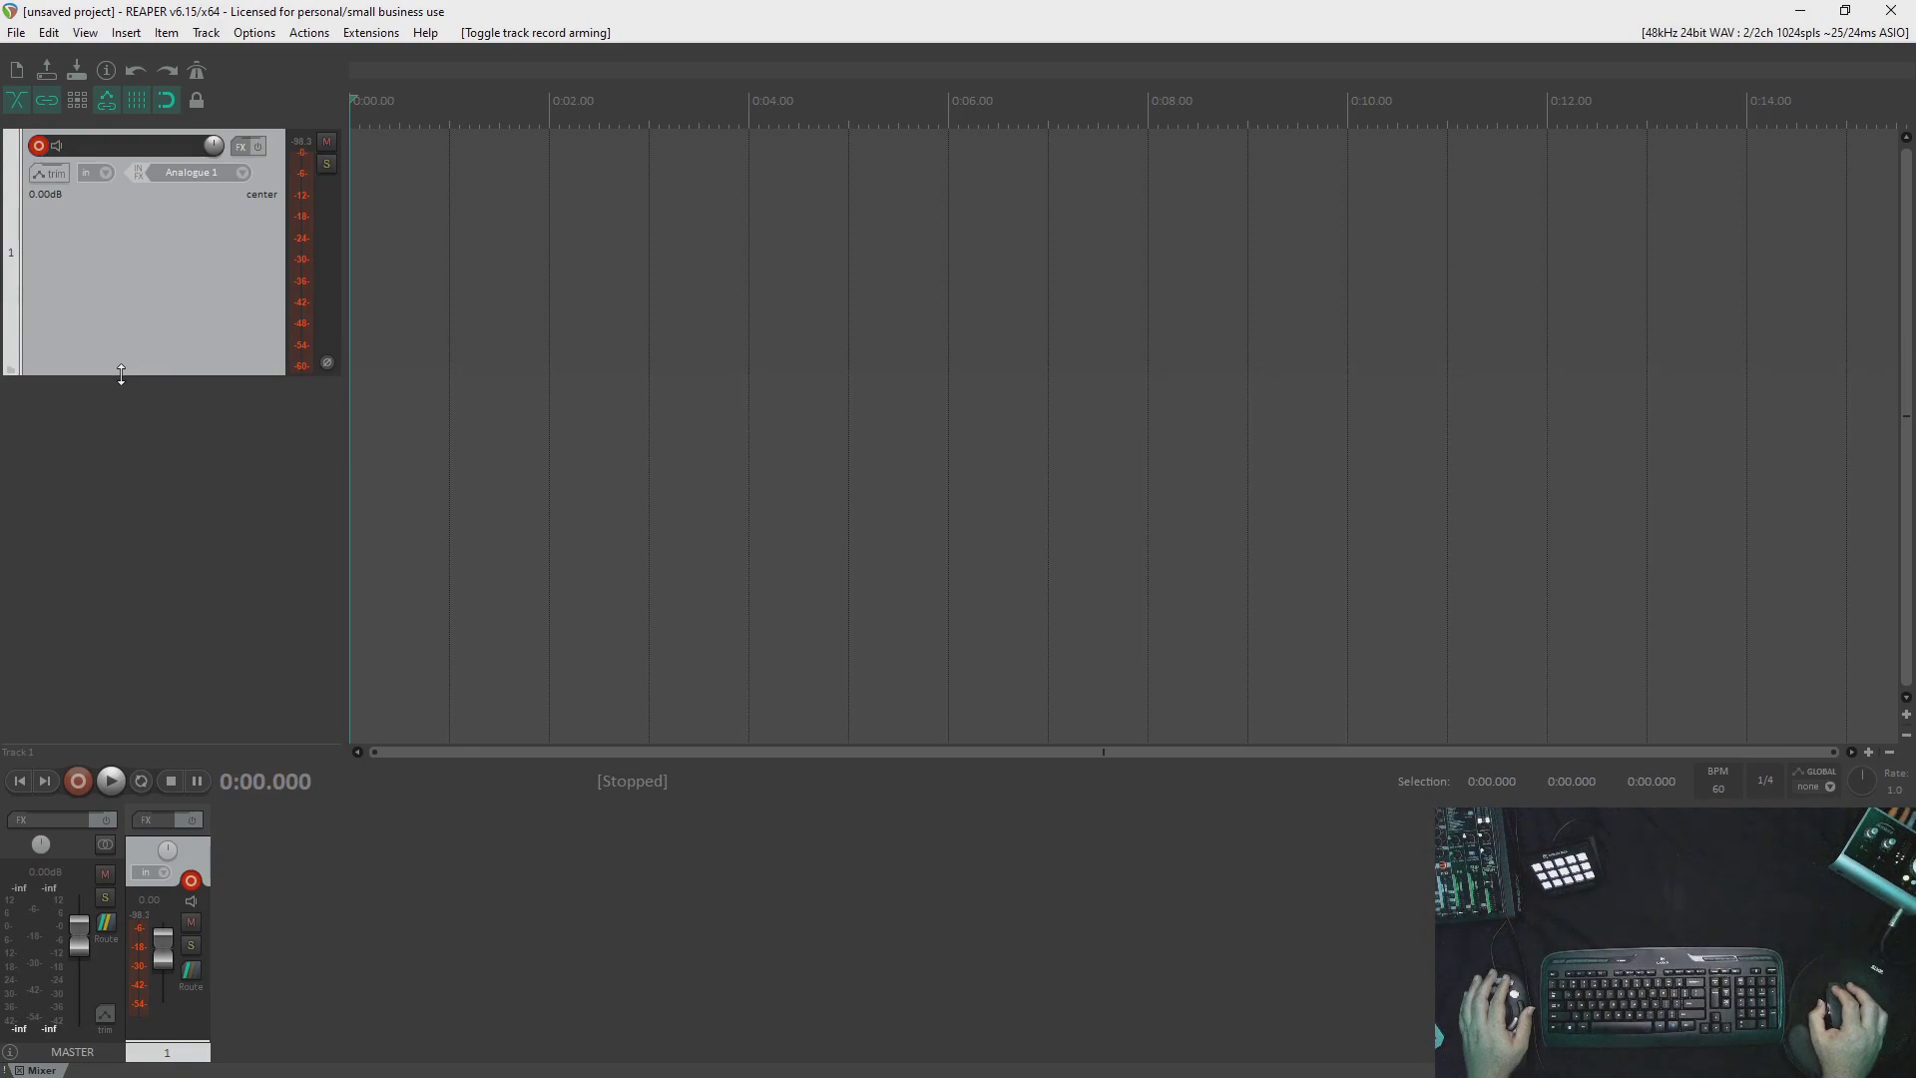
Set the track's recording input to mono Analogue 2.
click(193, 173)
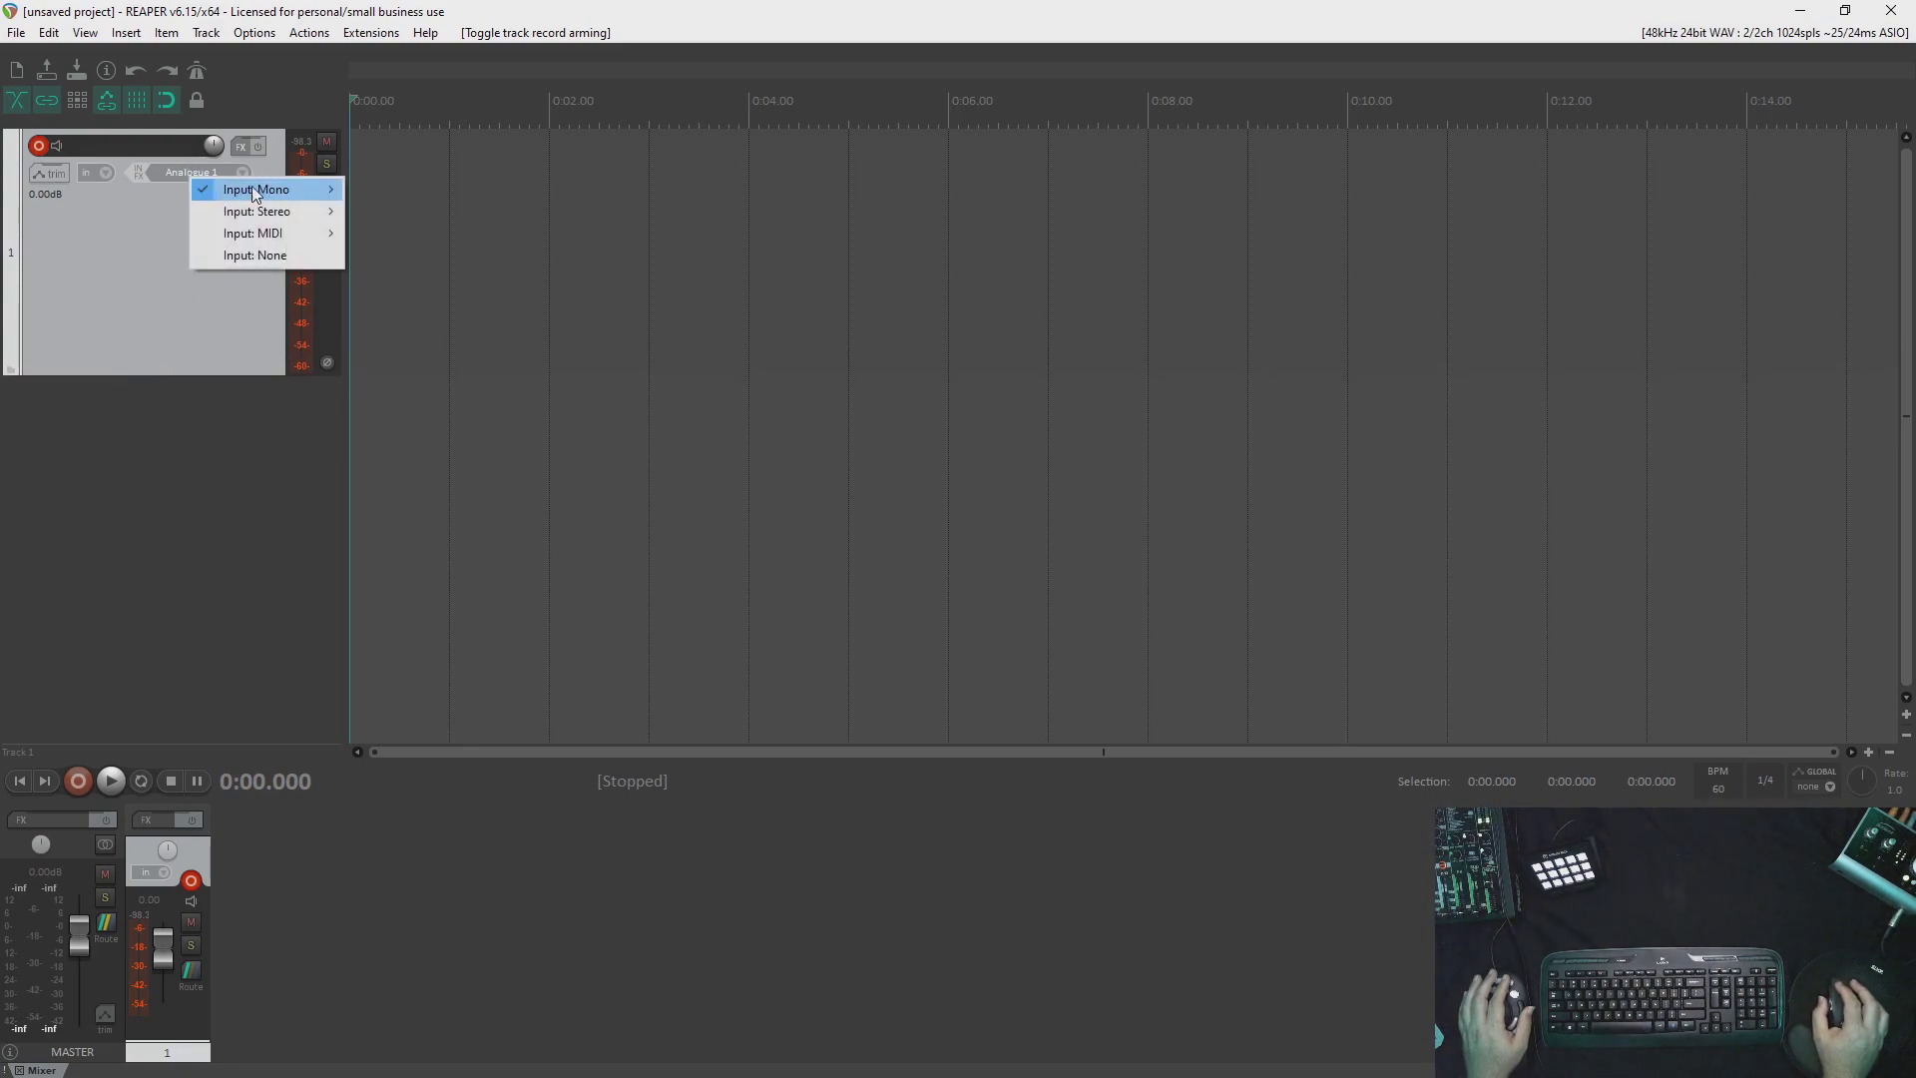
mouse_move(254, 193)
click(423, 213)
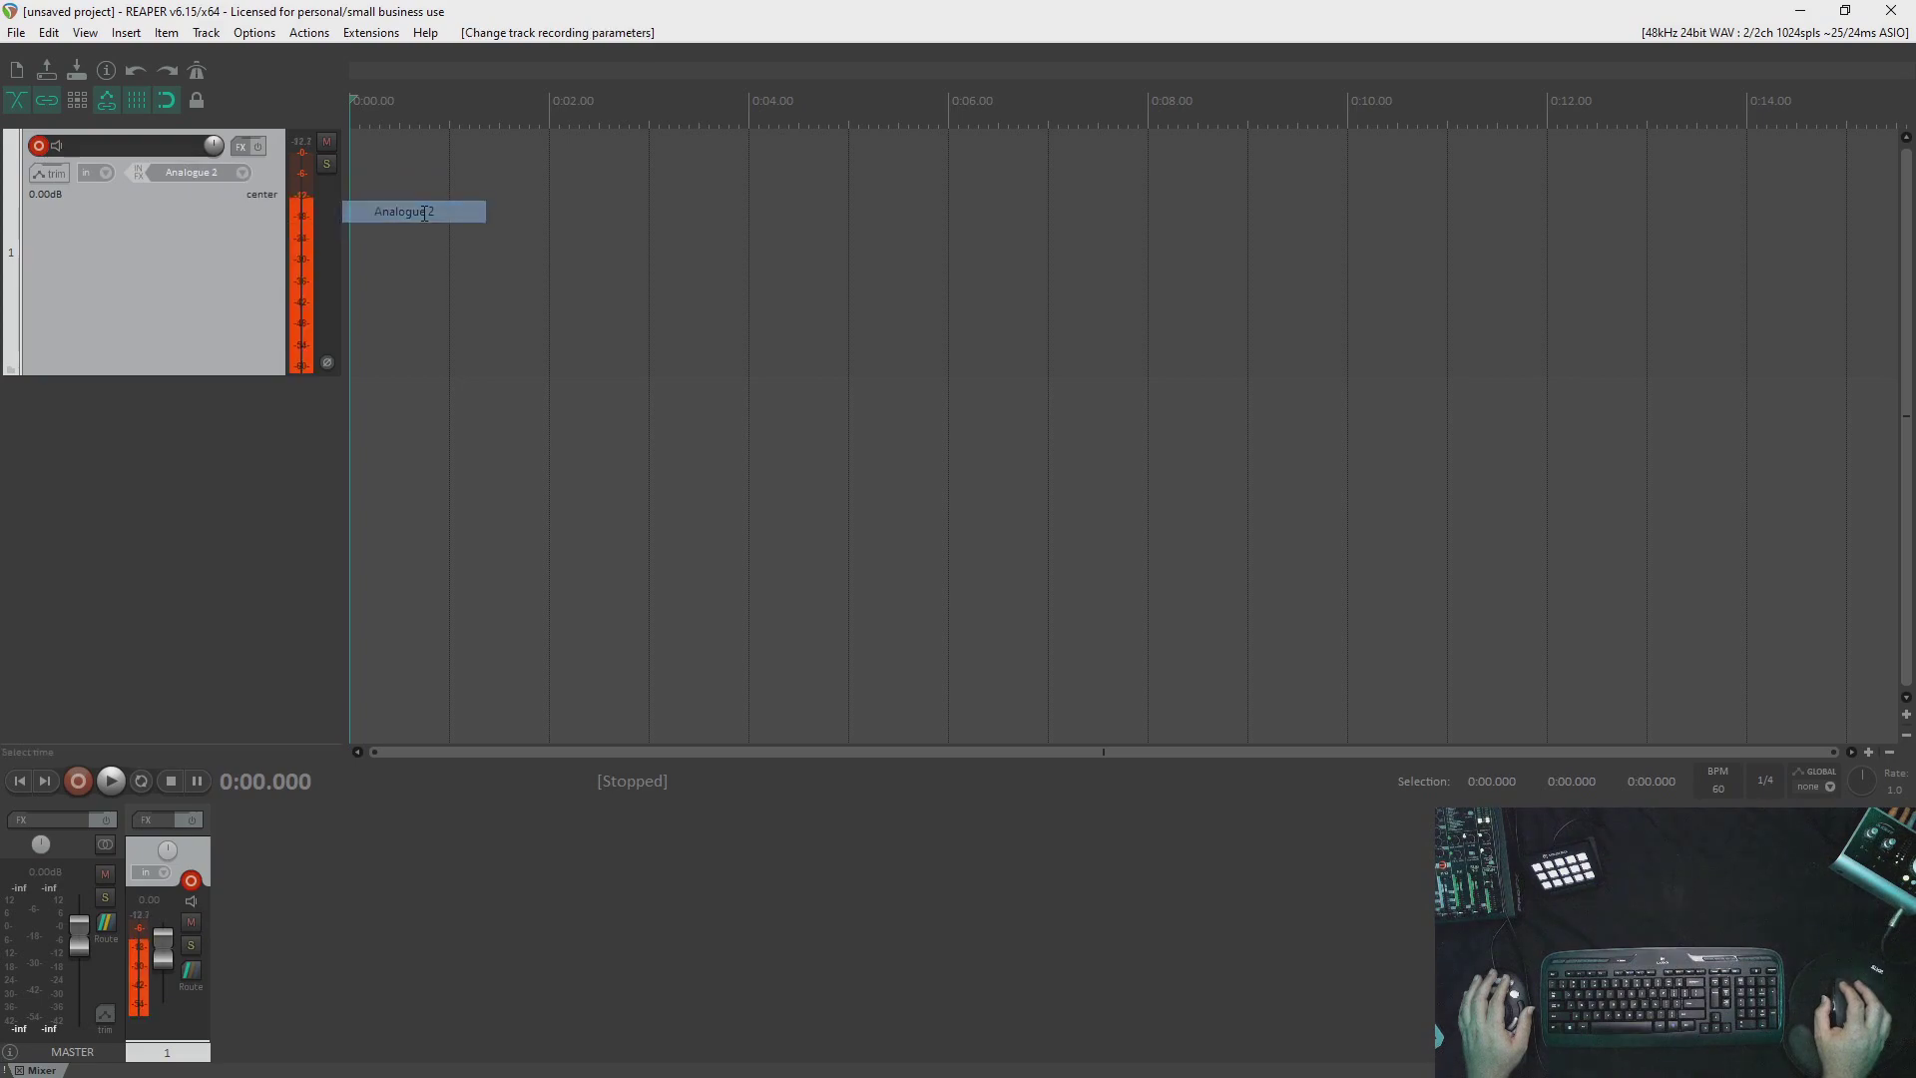
Name the track "Rec wo PNR".
click(127, 148)
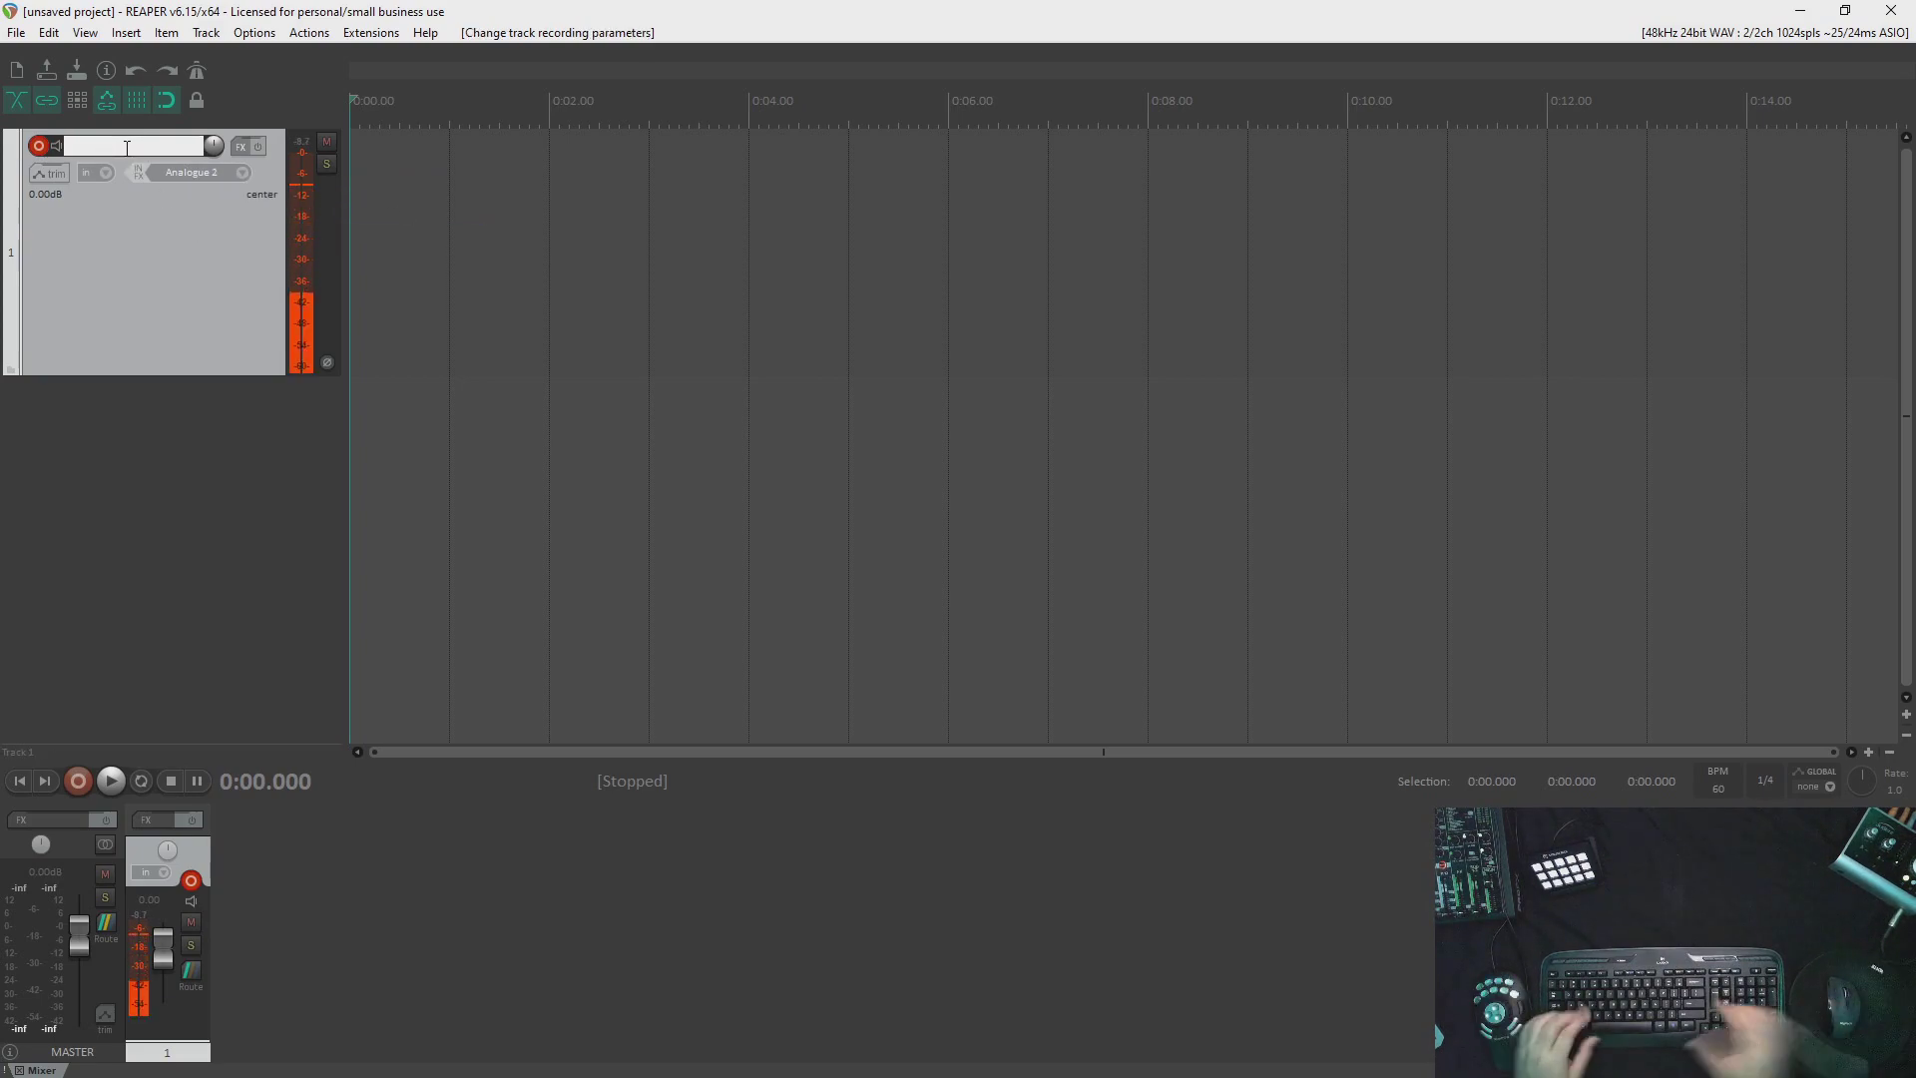
text(Rec wo PNR)
key(Return)
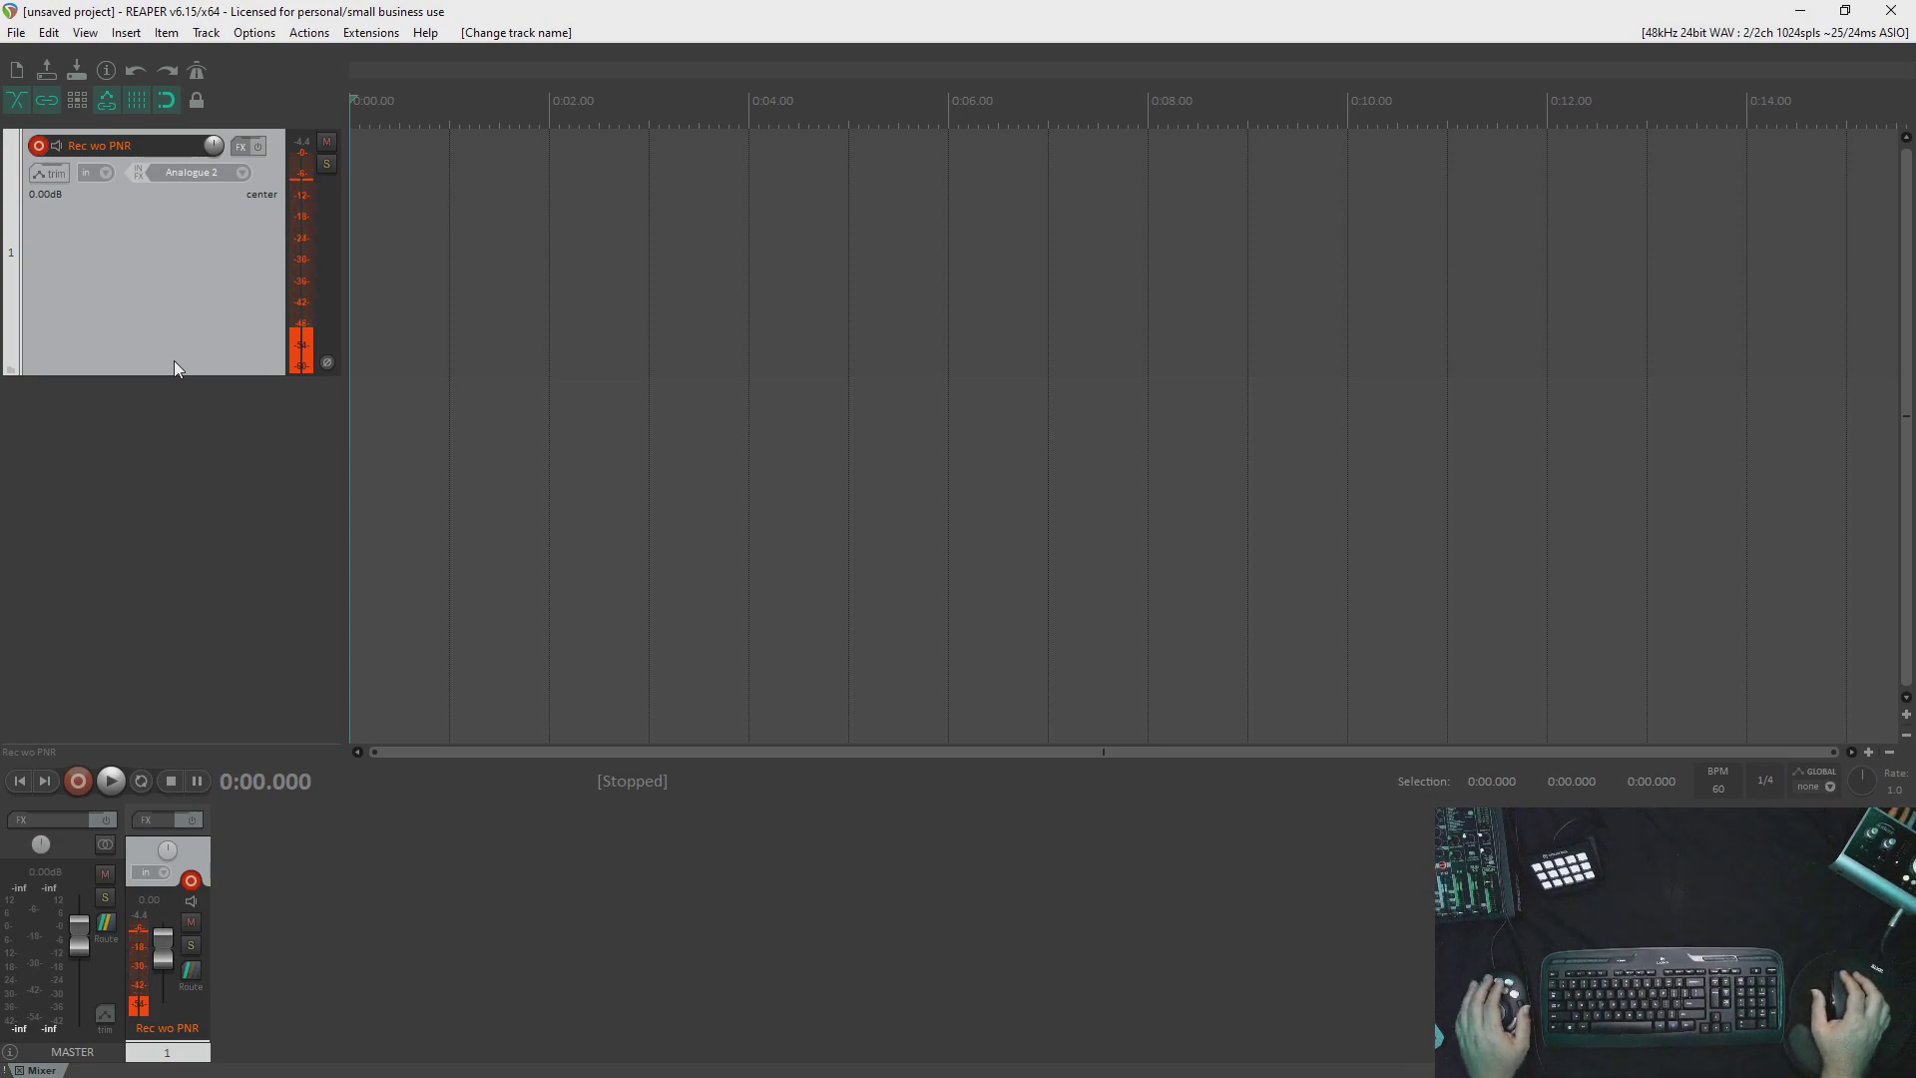
Record a spoken take of about 5.7 seconds from the project start and disarm the track.
key(ctrl+r)
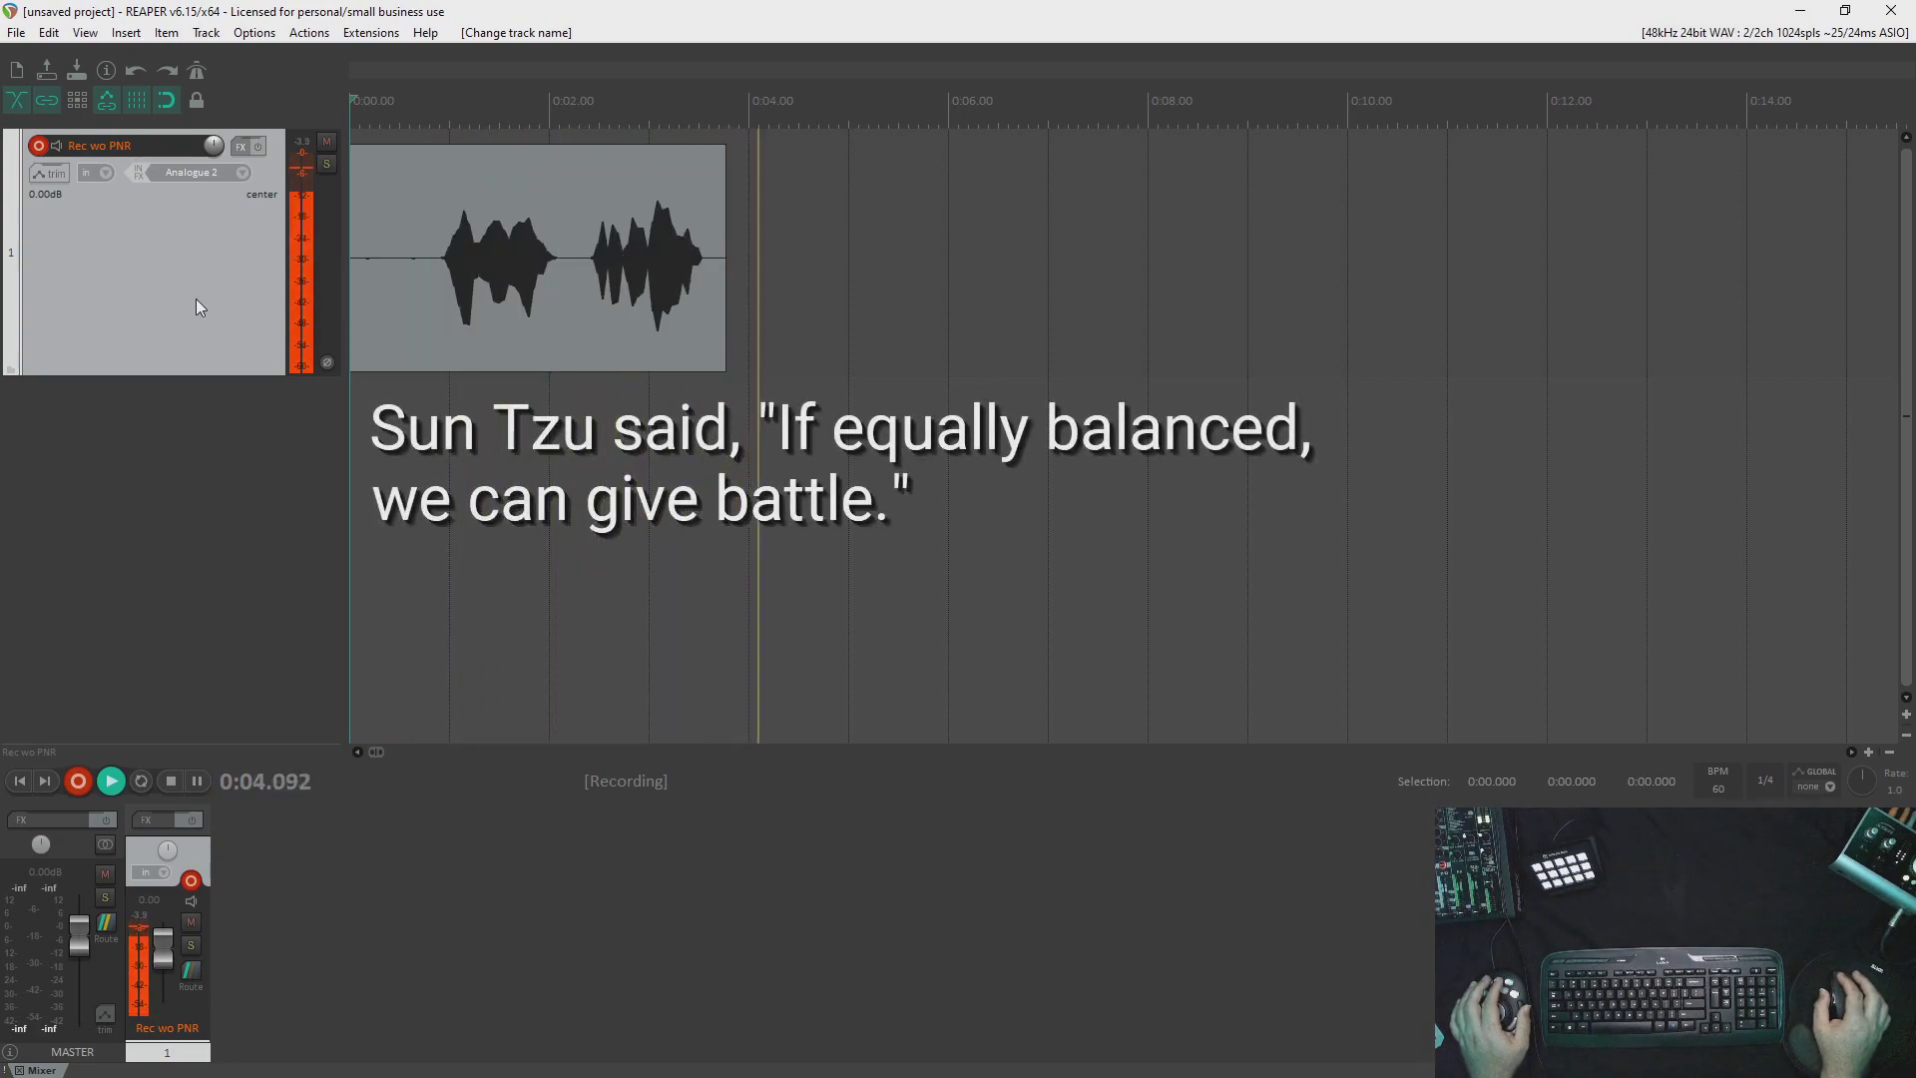
key(space)
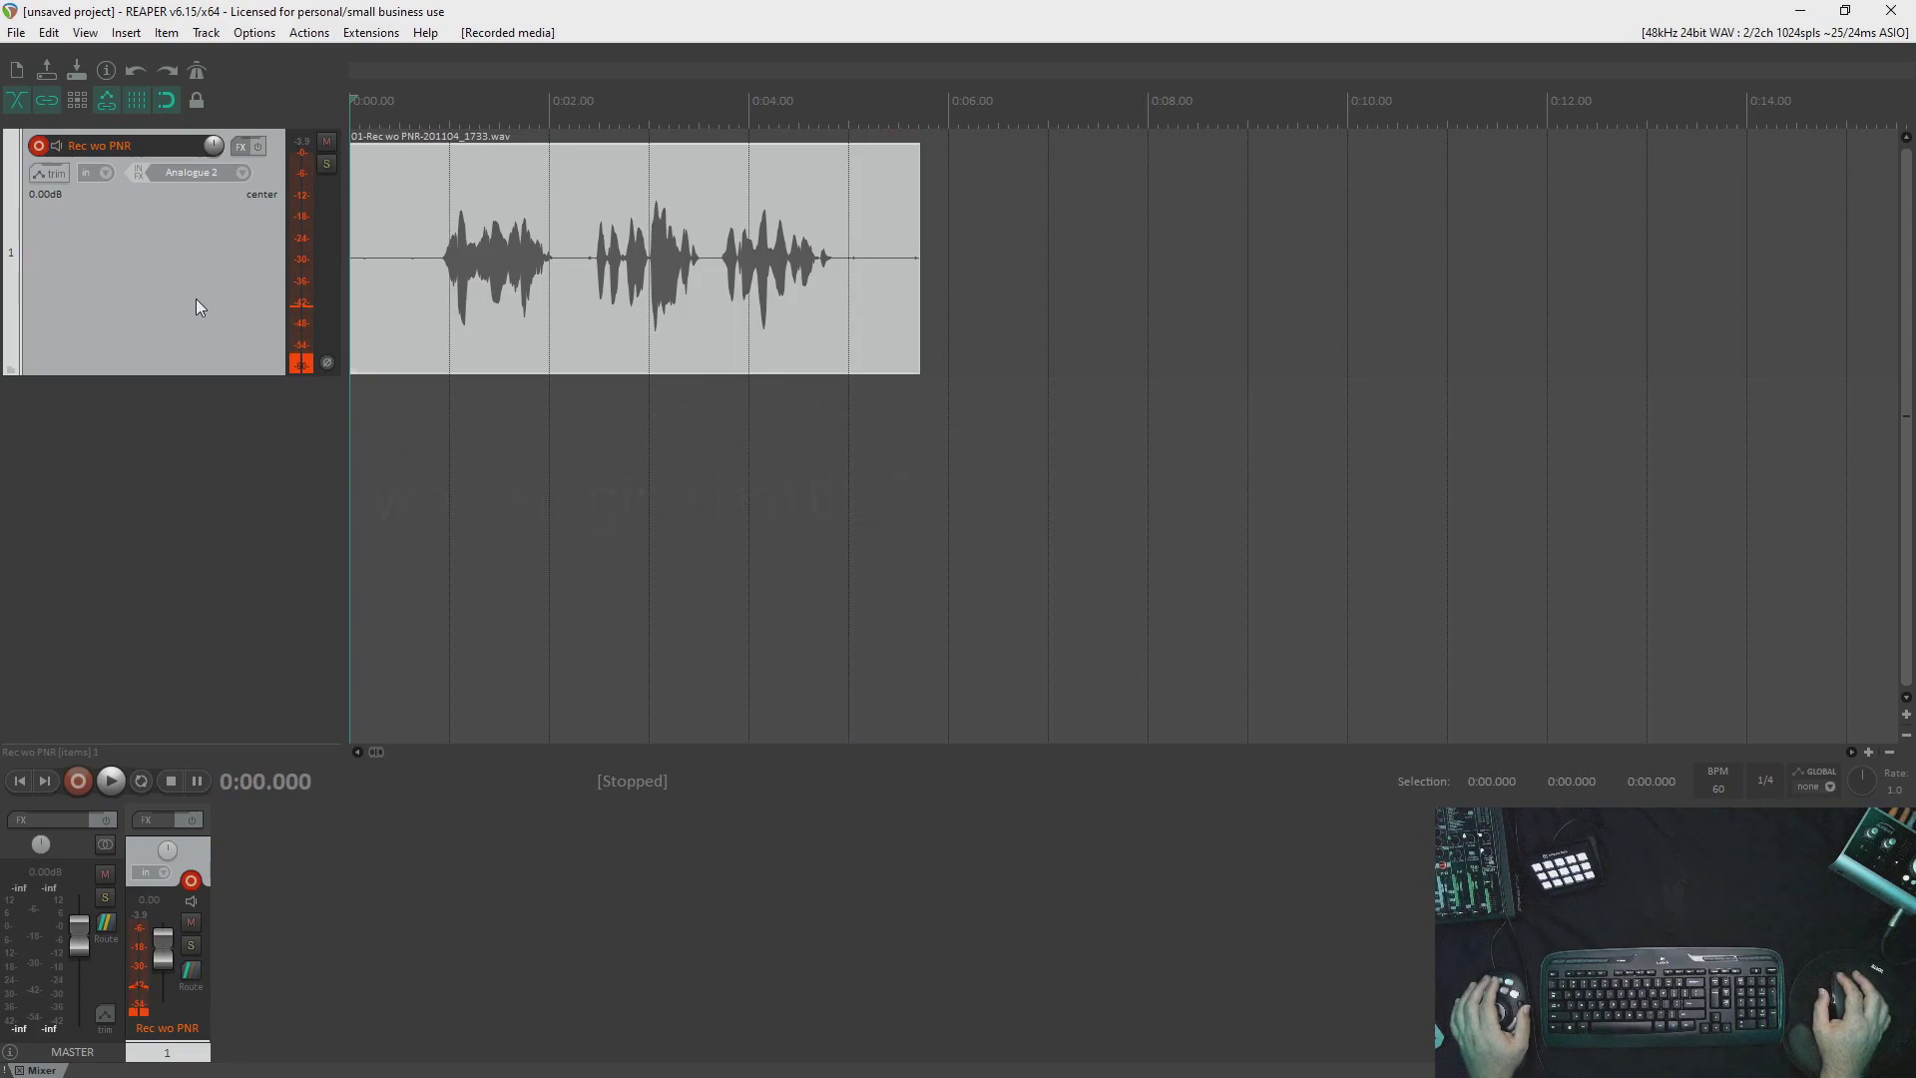
click(48, 147)
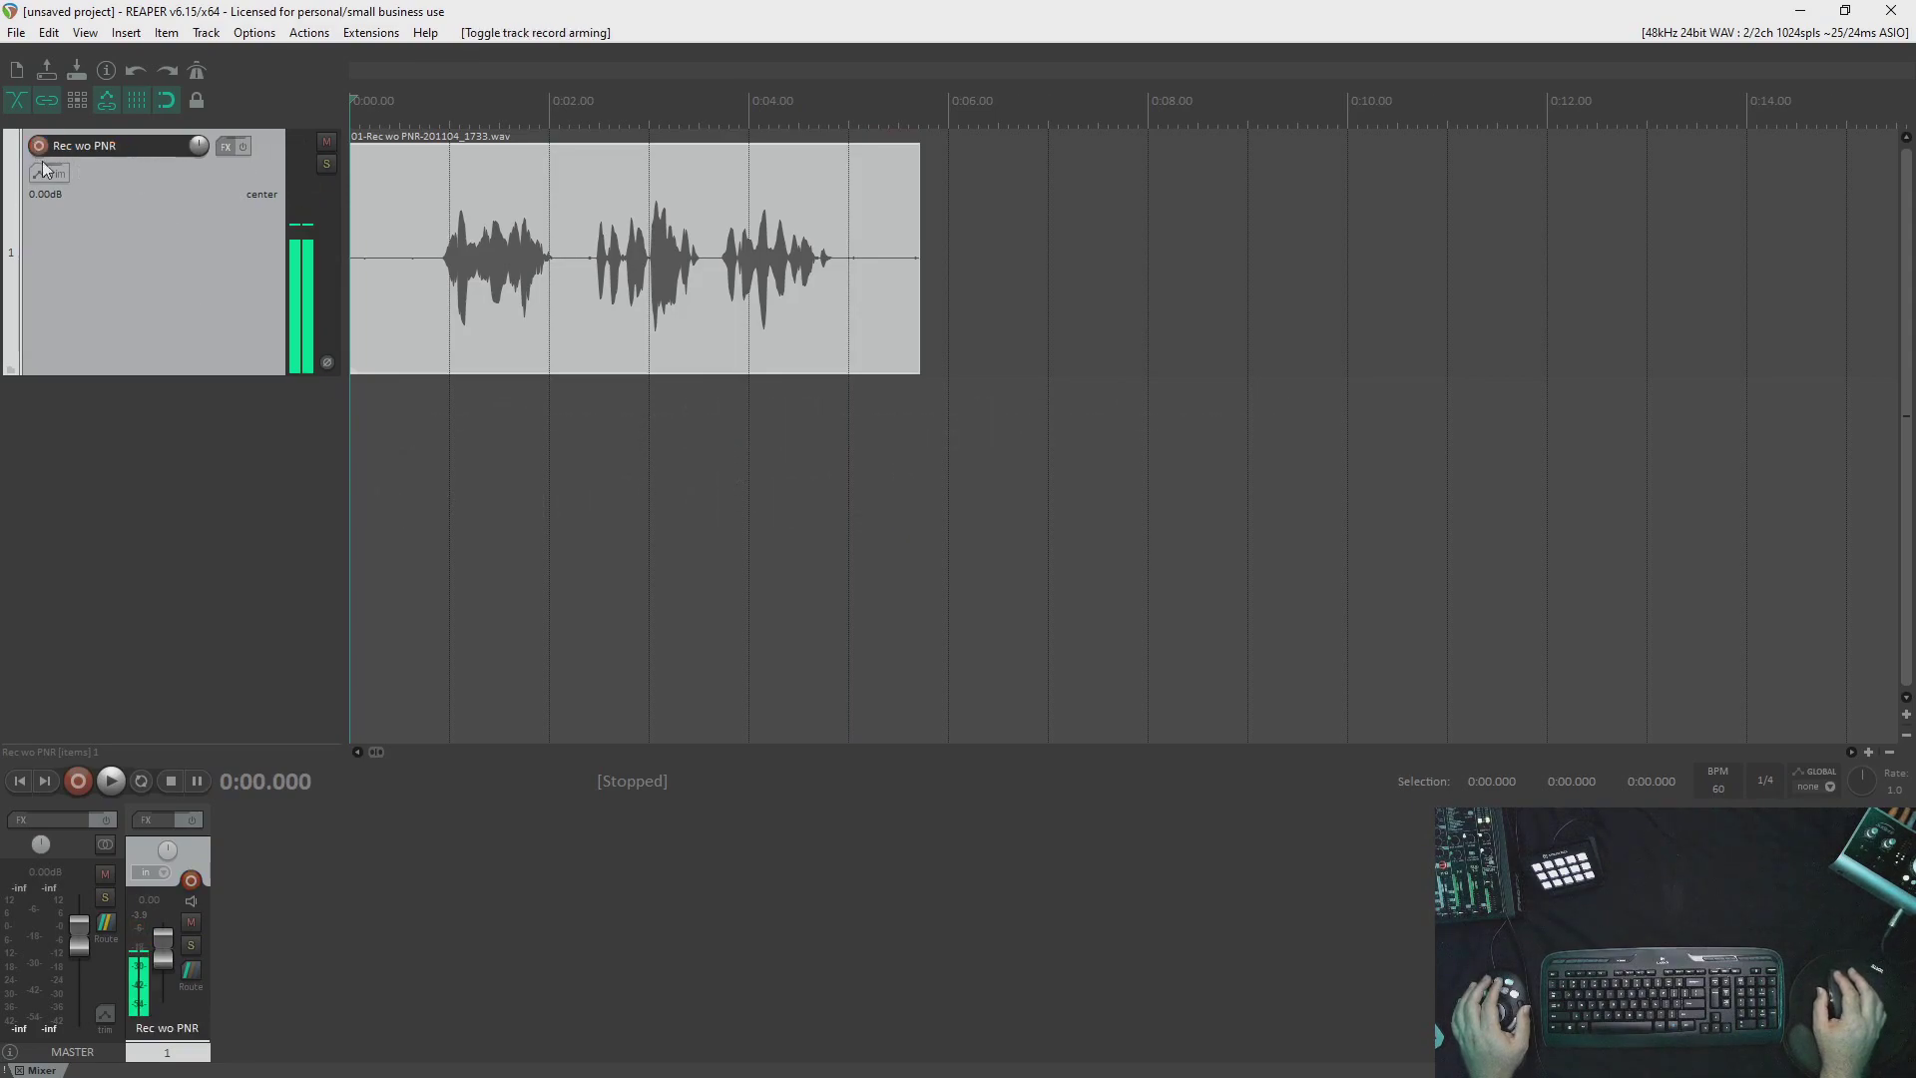
Turn off the grid lines and place the edit cursor at 0:03.510, in the gap before the last phrase.
click(704, 267)
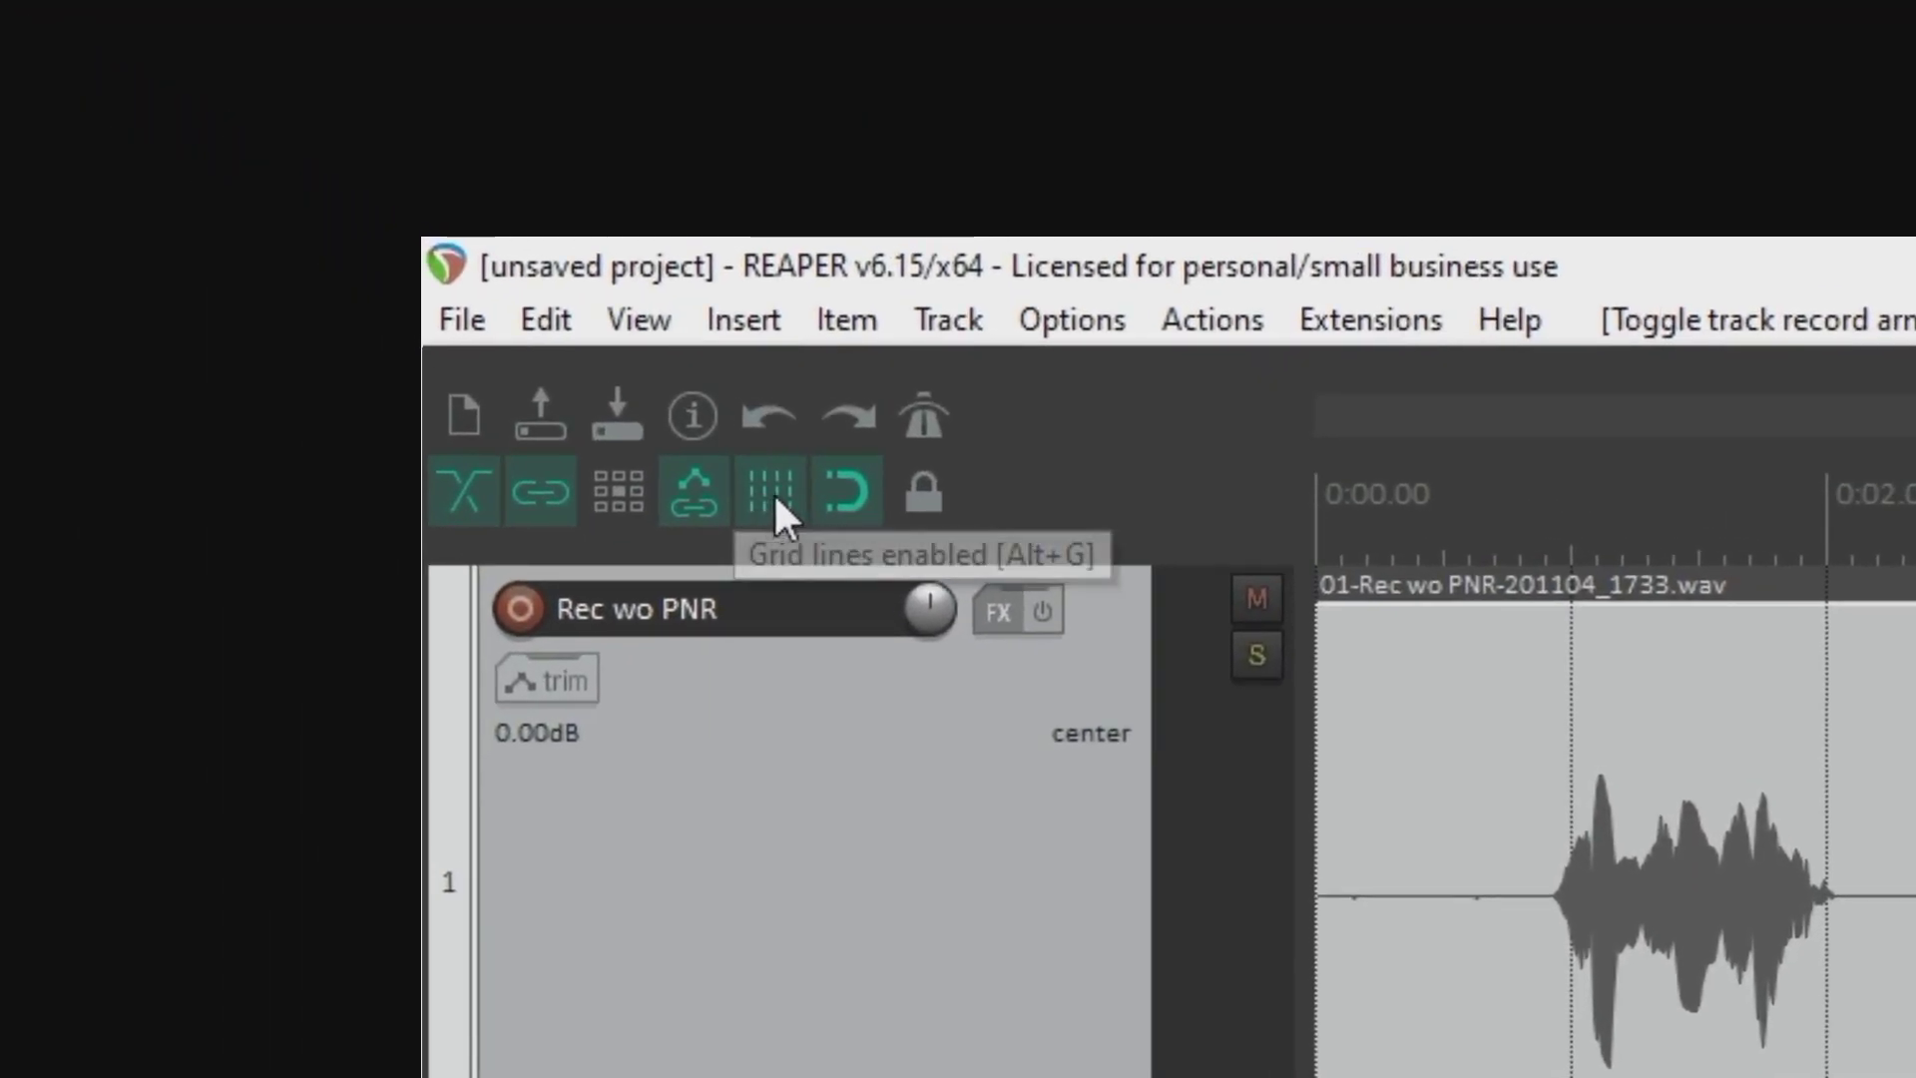
click(768, 491)
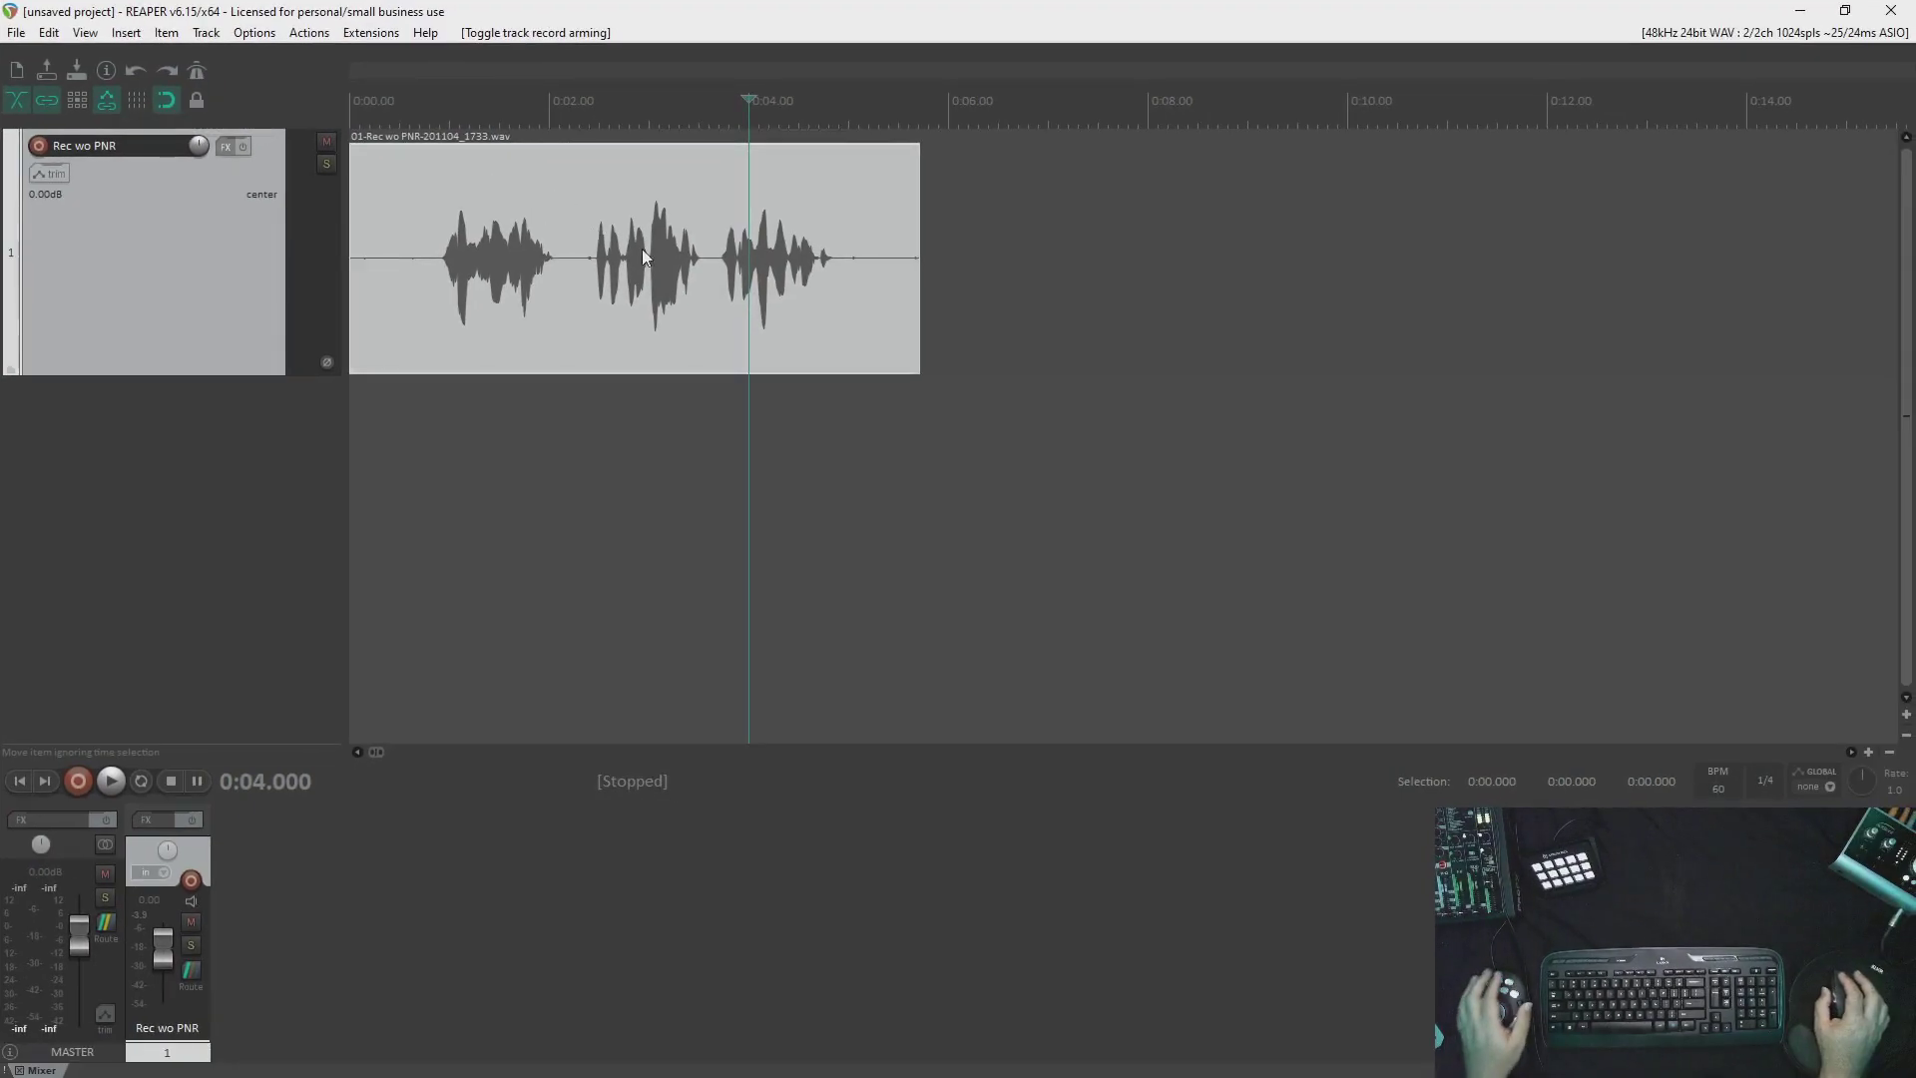
click(705, 266)
click(574, 272)
click(395, 271)
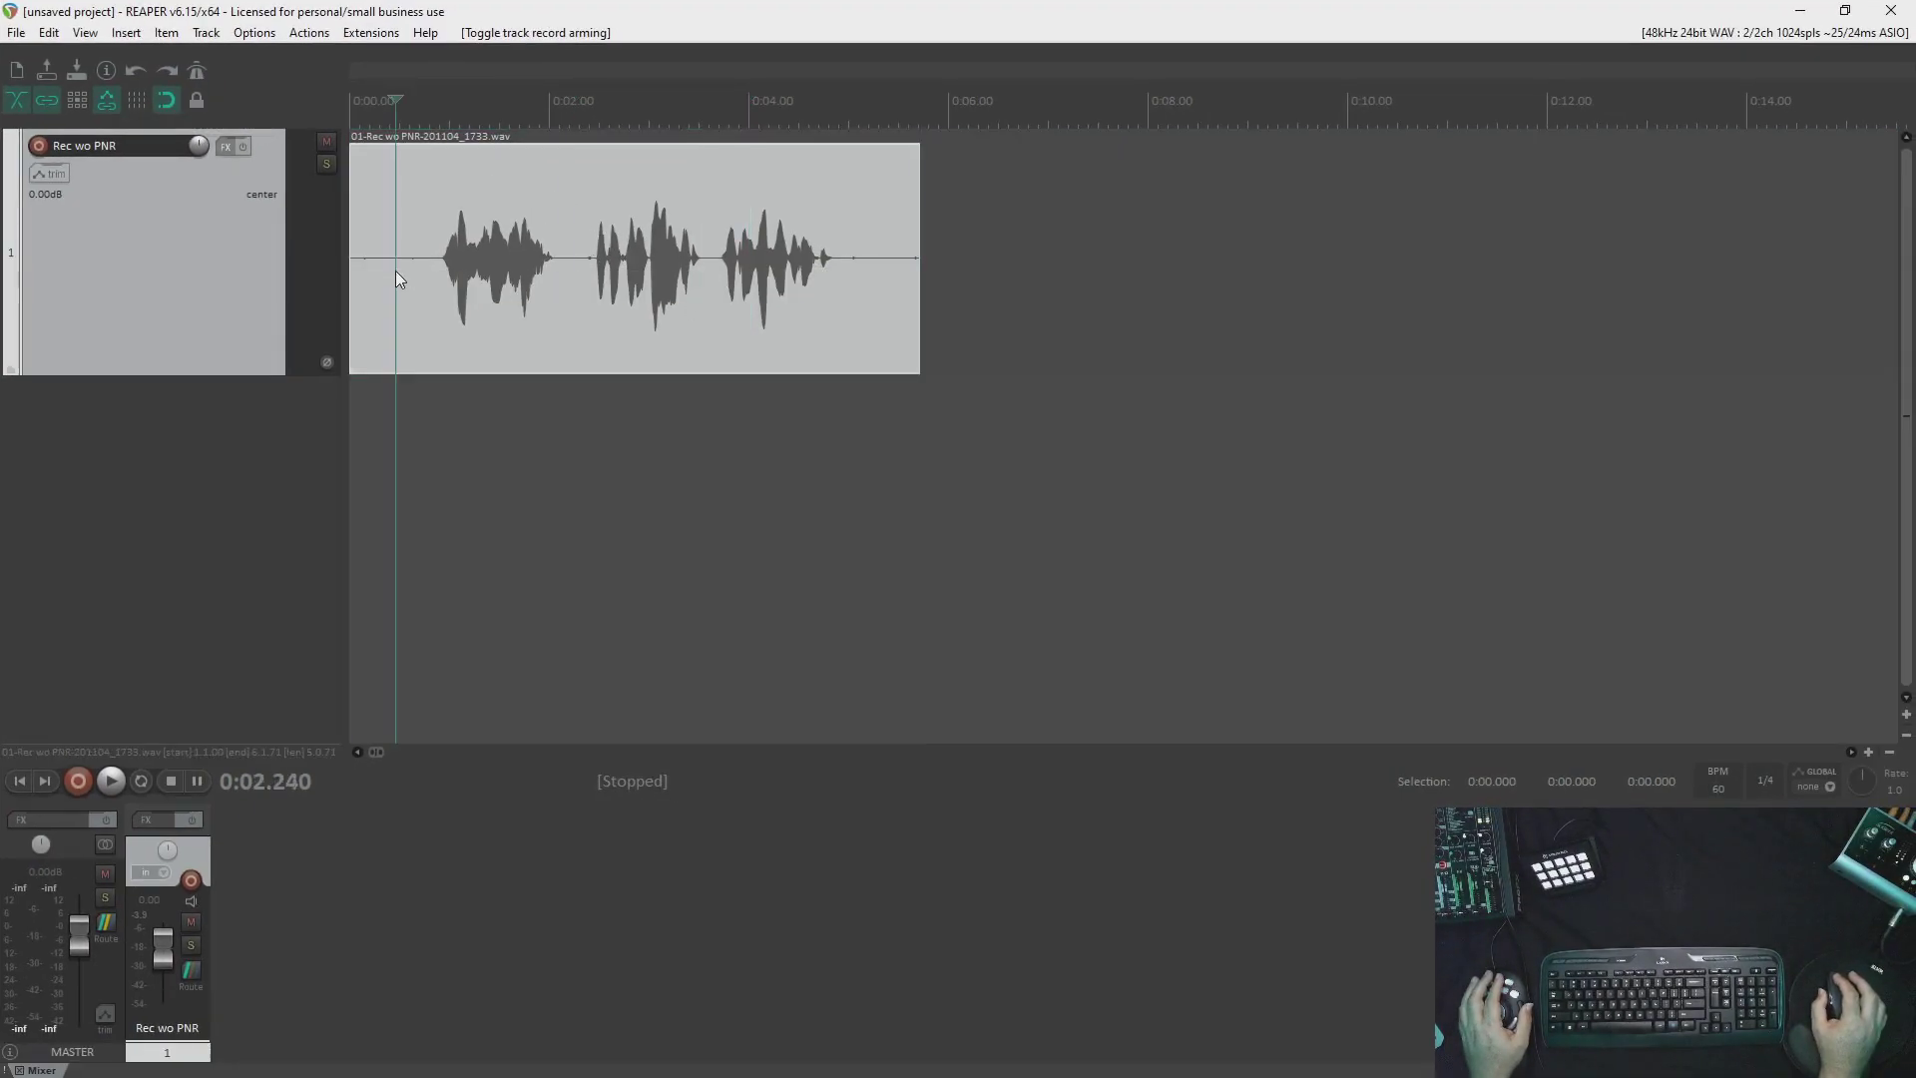
click(699, 265)
key(Right)
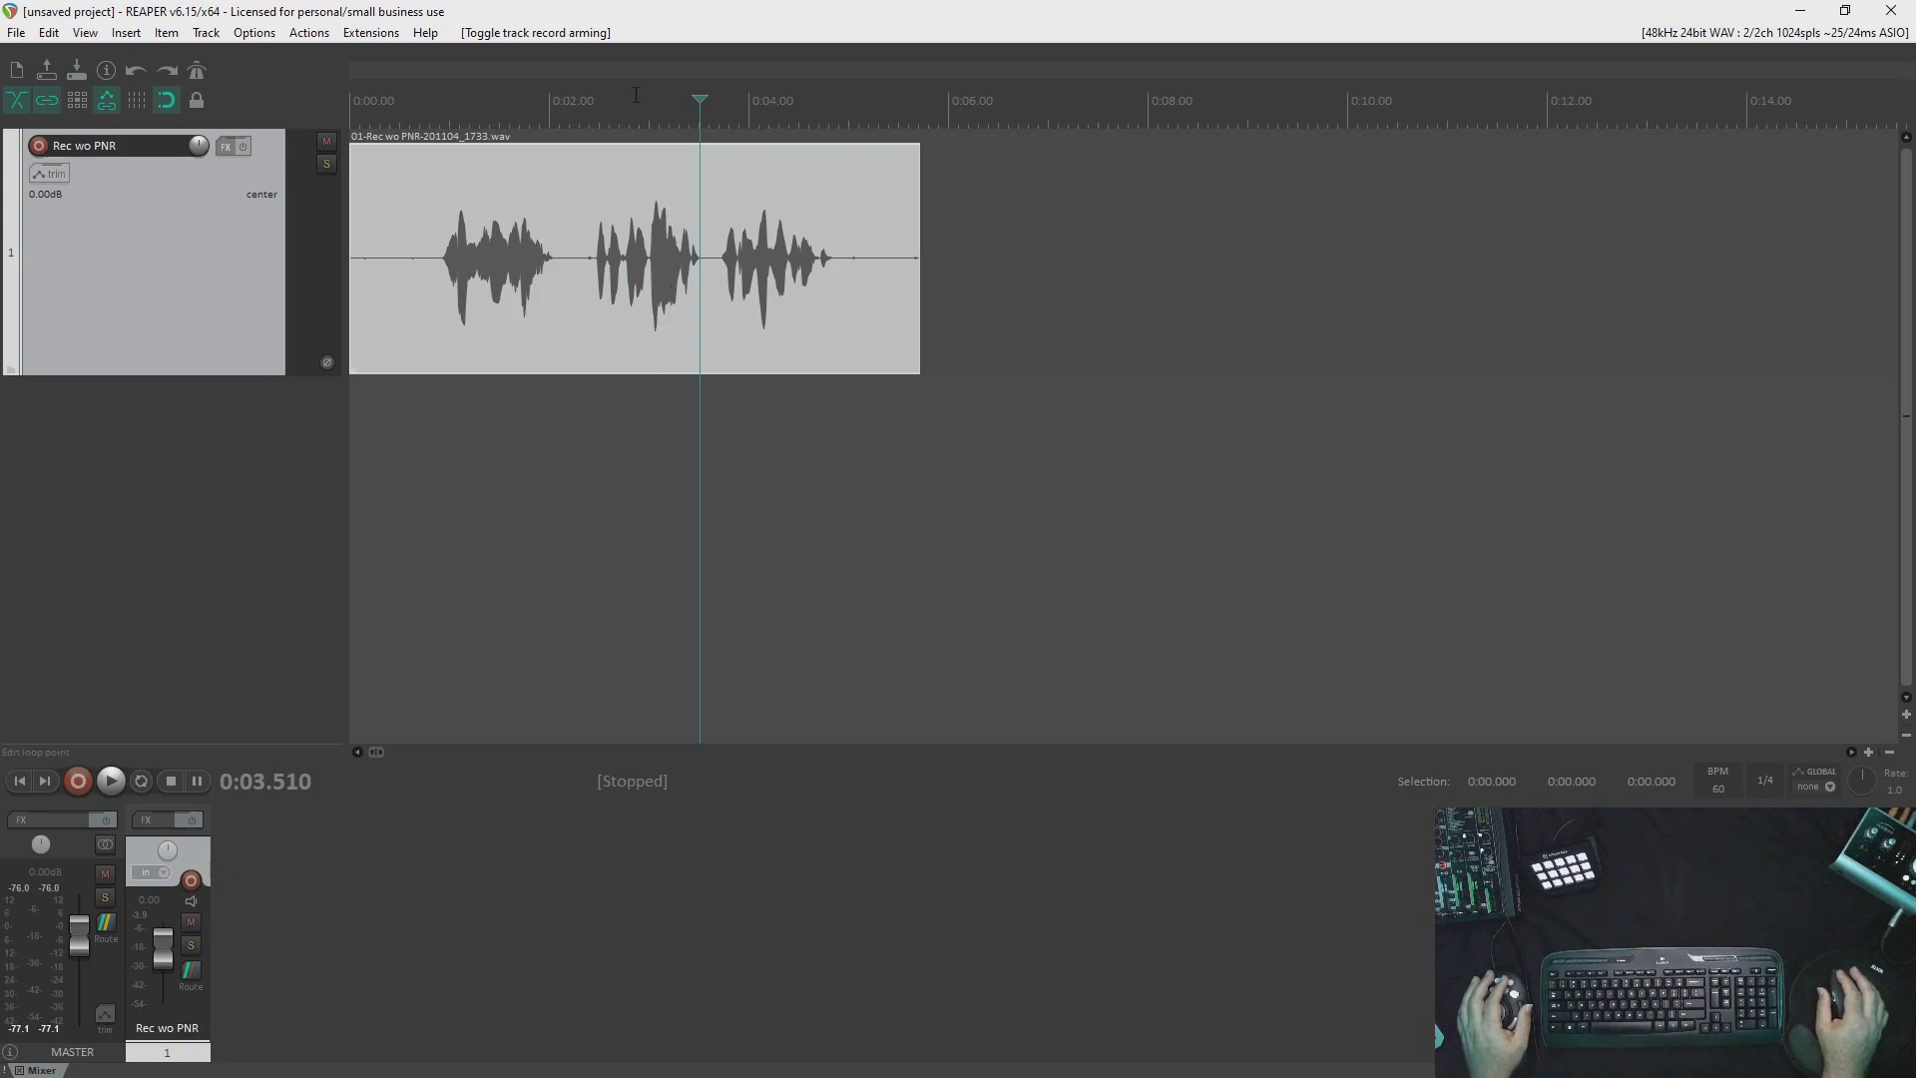
Try a time selection across the middle of the recording and clear it.
drag(658, 107, 543, 124)
drag(669, 468, 565, 467)
key(Escape)
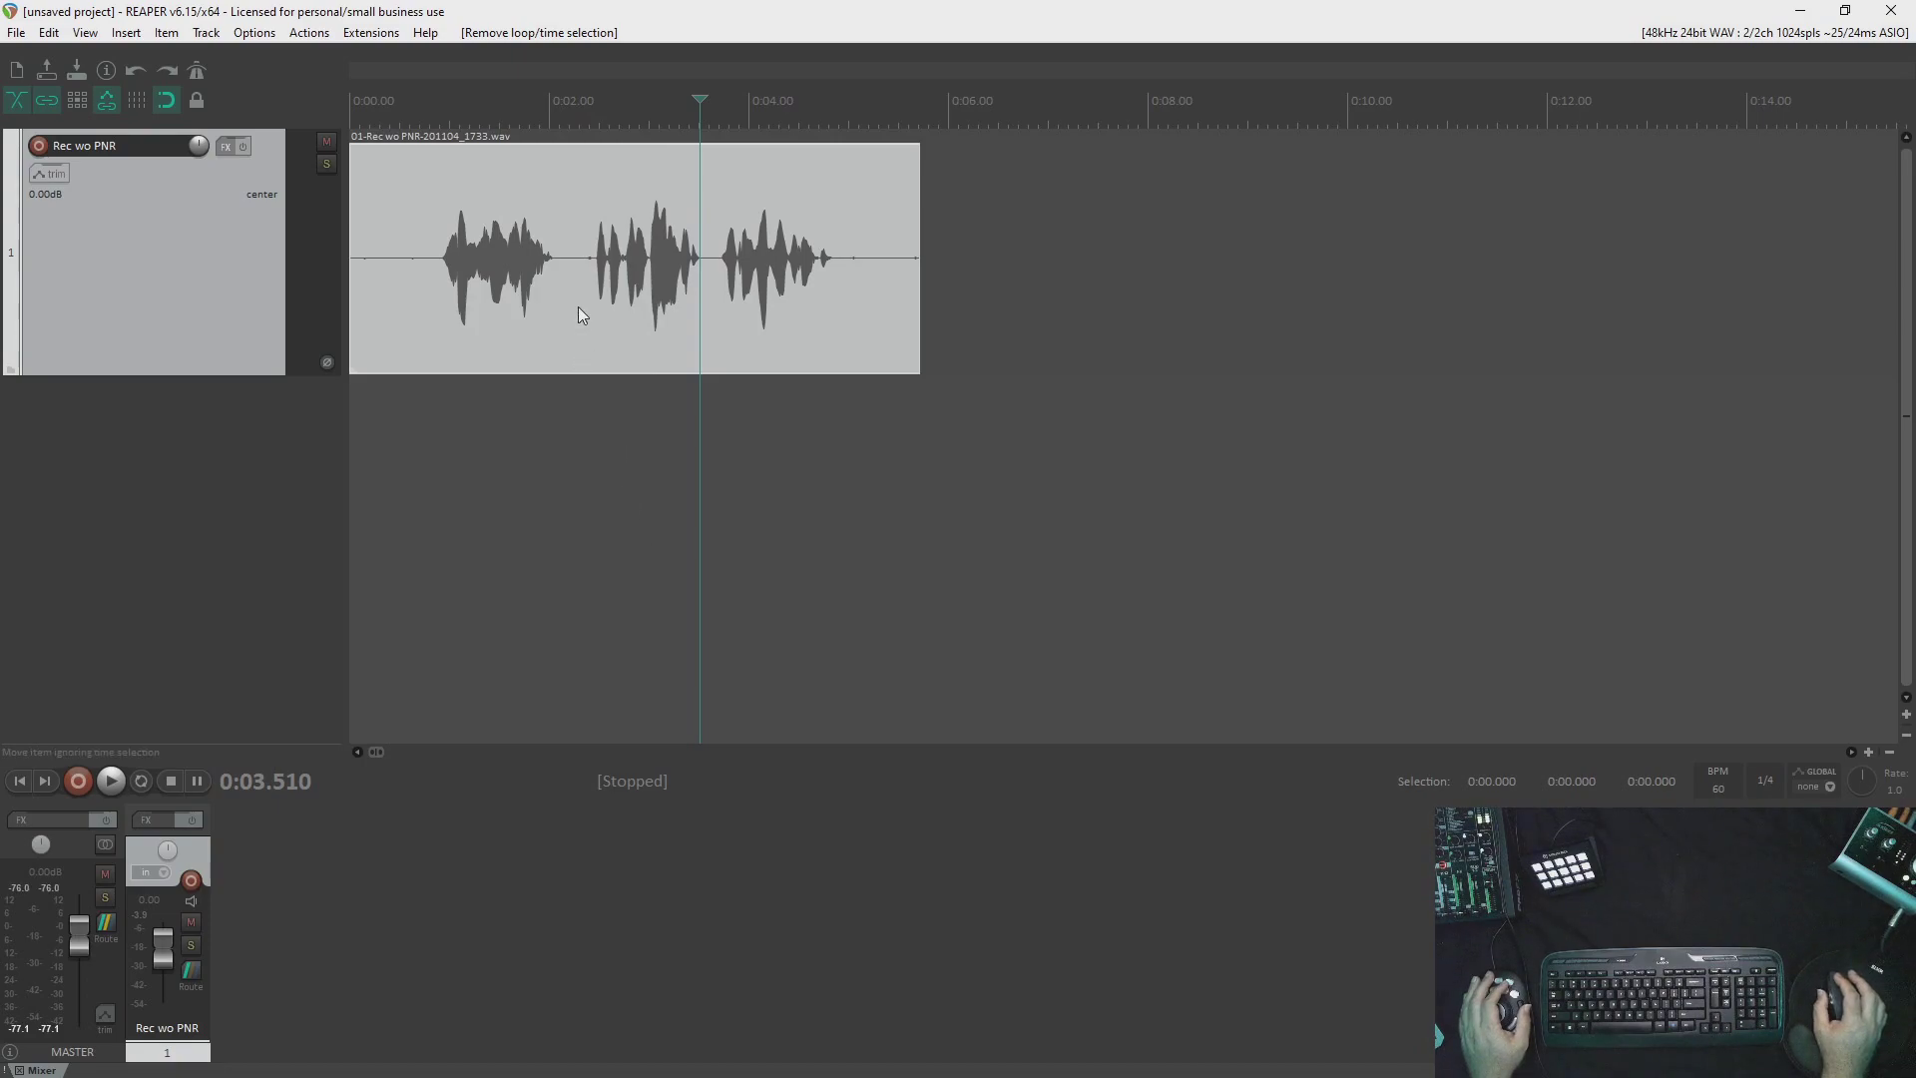
Reselect the recorded clip, try moving it on the timeline, and return the edit cursor to 0:03.510.
click(575, 541)
click(595, 172)
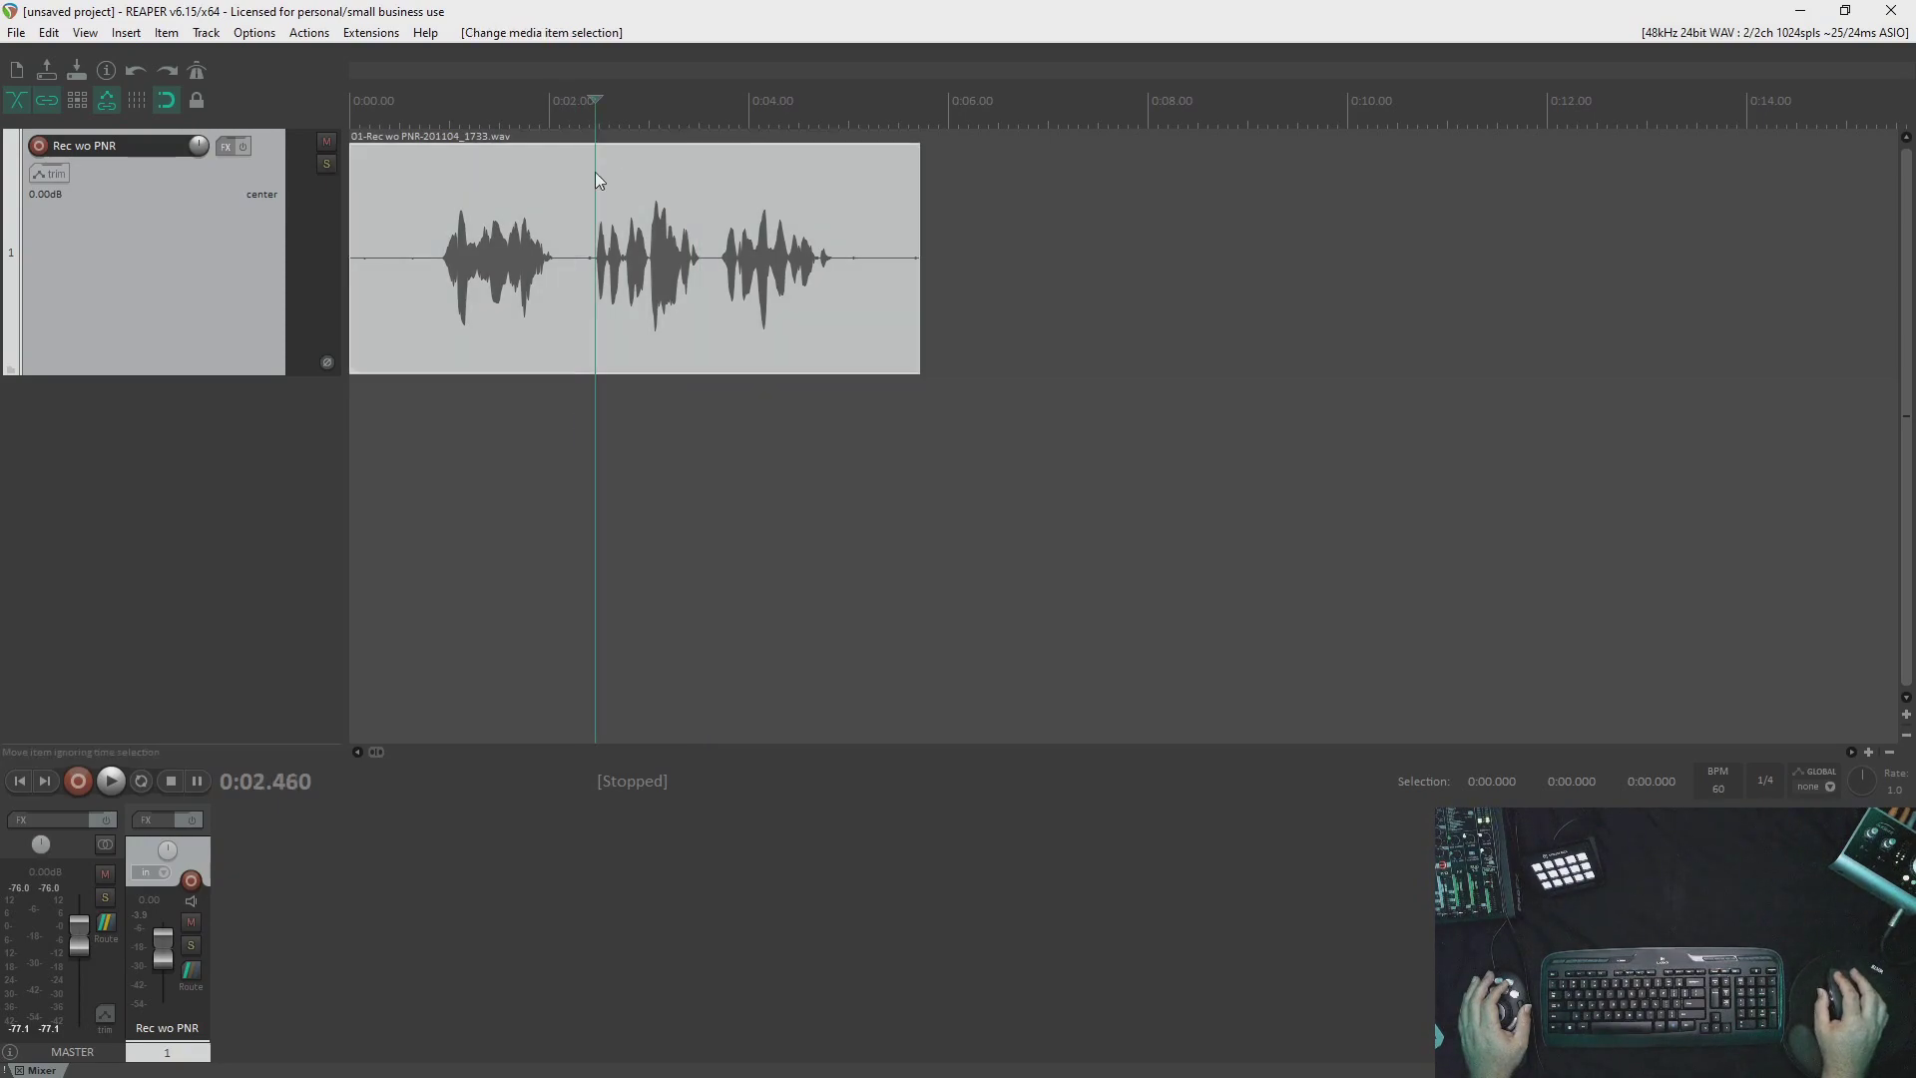
mouse_move(594, 171)
mouse_down()
mouse_move(604, 193)
mouse_move(843, 189)
mouse_move(569, 187)
mouse_up()
click(698, 271)
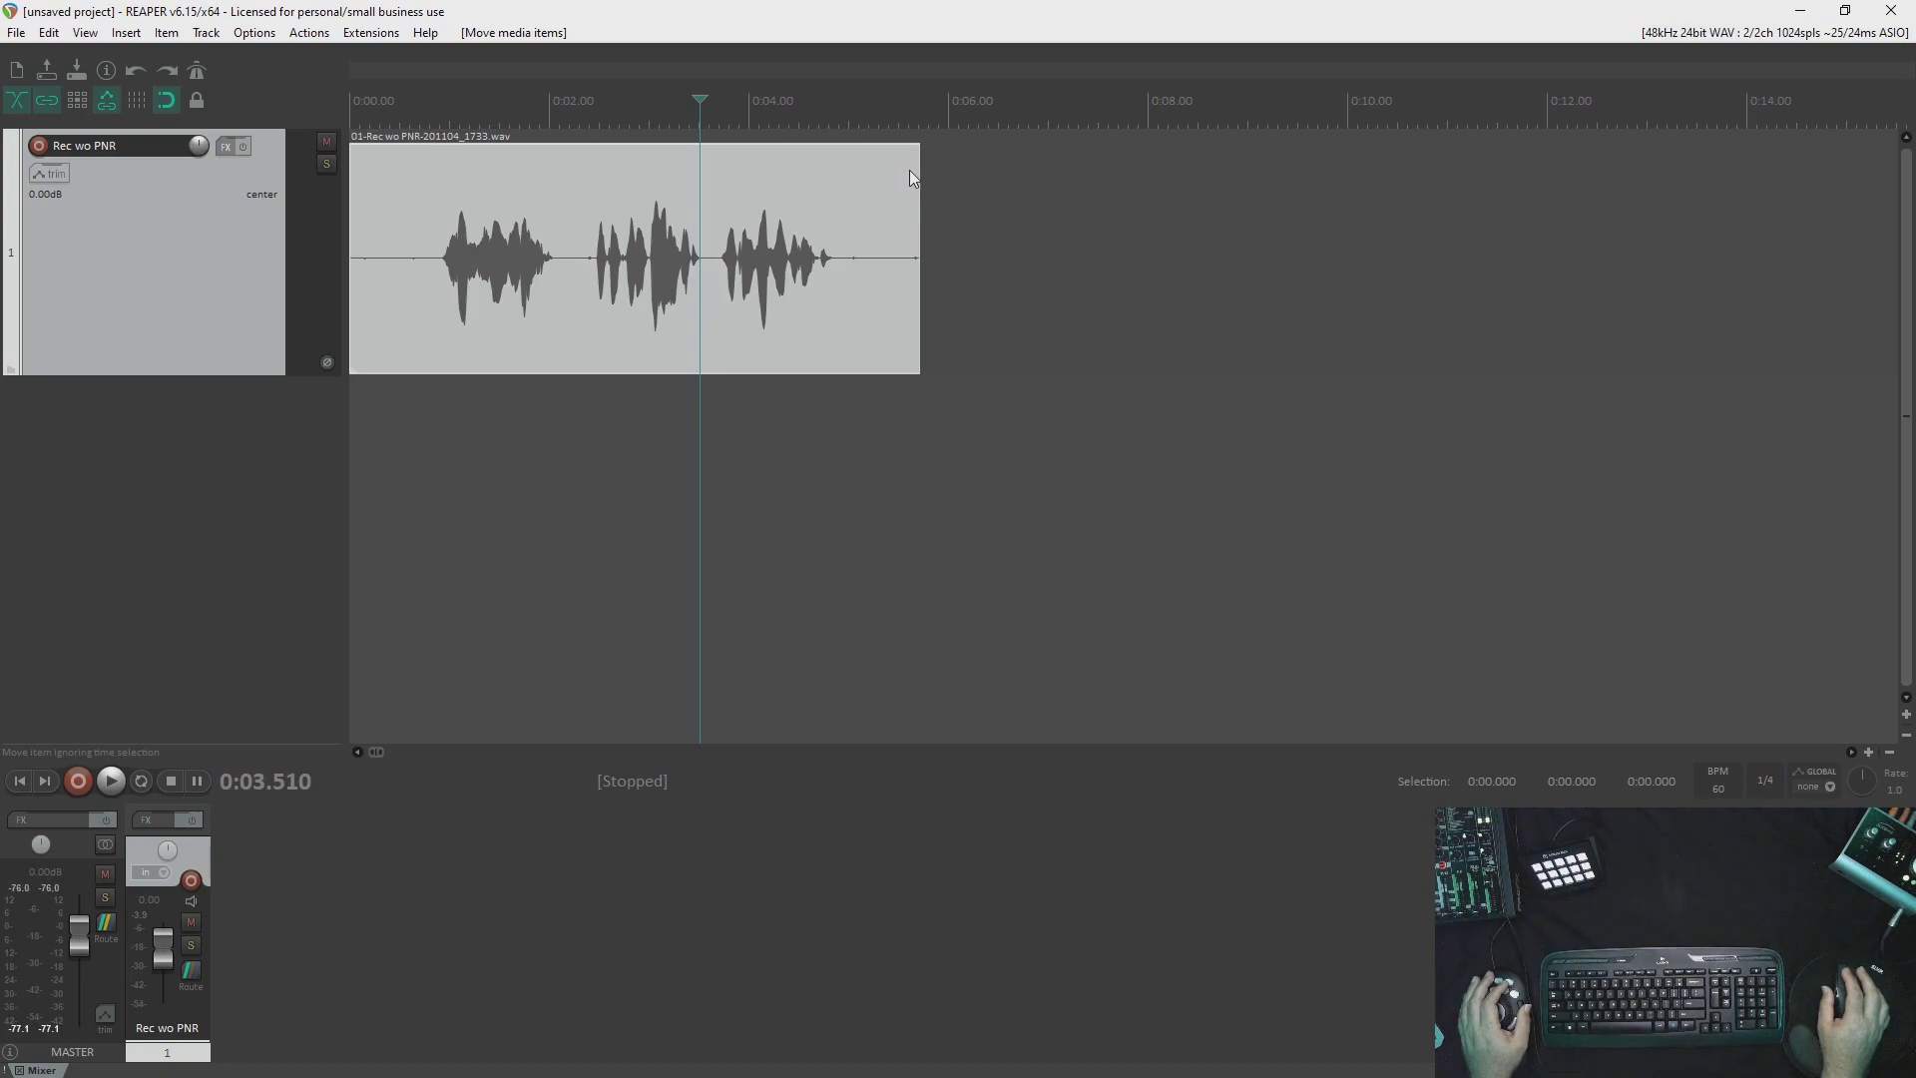
Try a fade-out over about the last 1.8 seconds of the clip with an S-curve shape.
drag(912, 160, 733, 173)
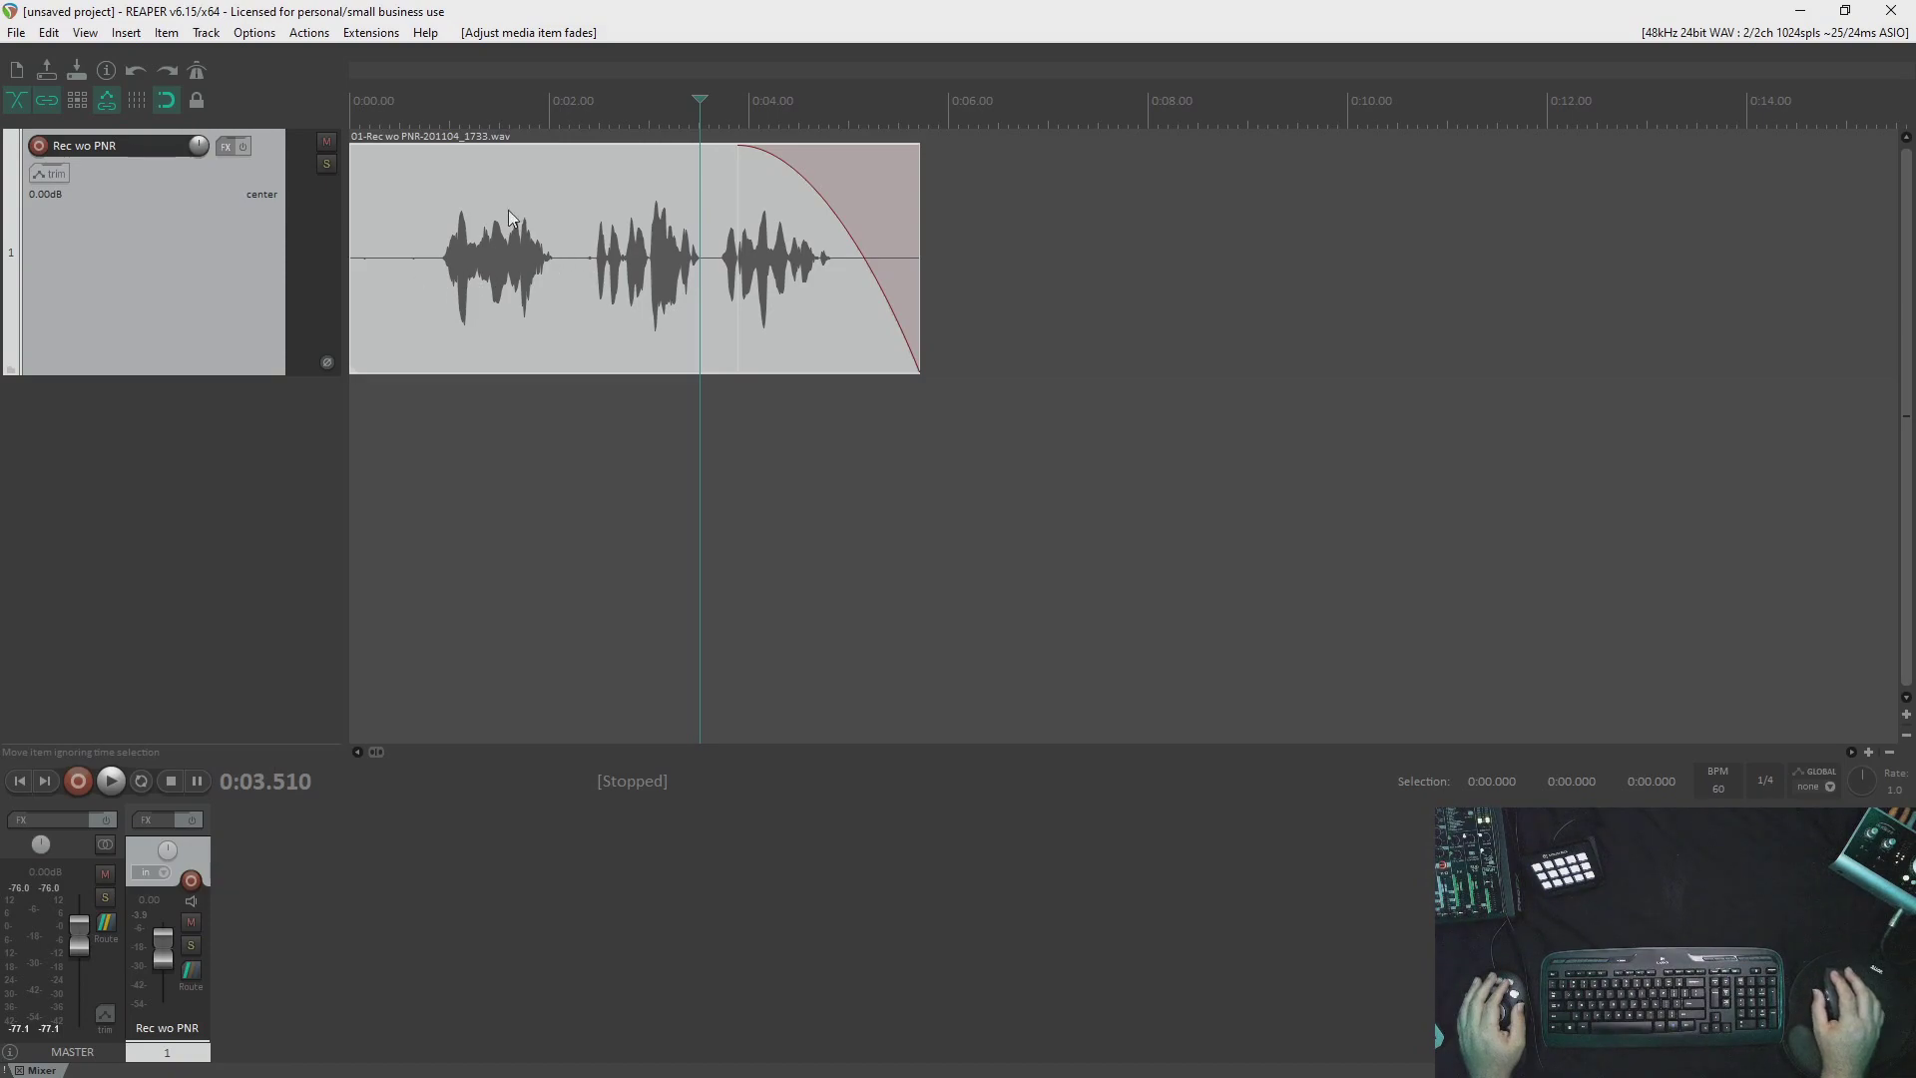
right_click(835, 211)
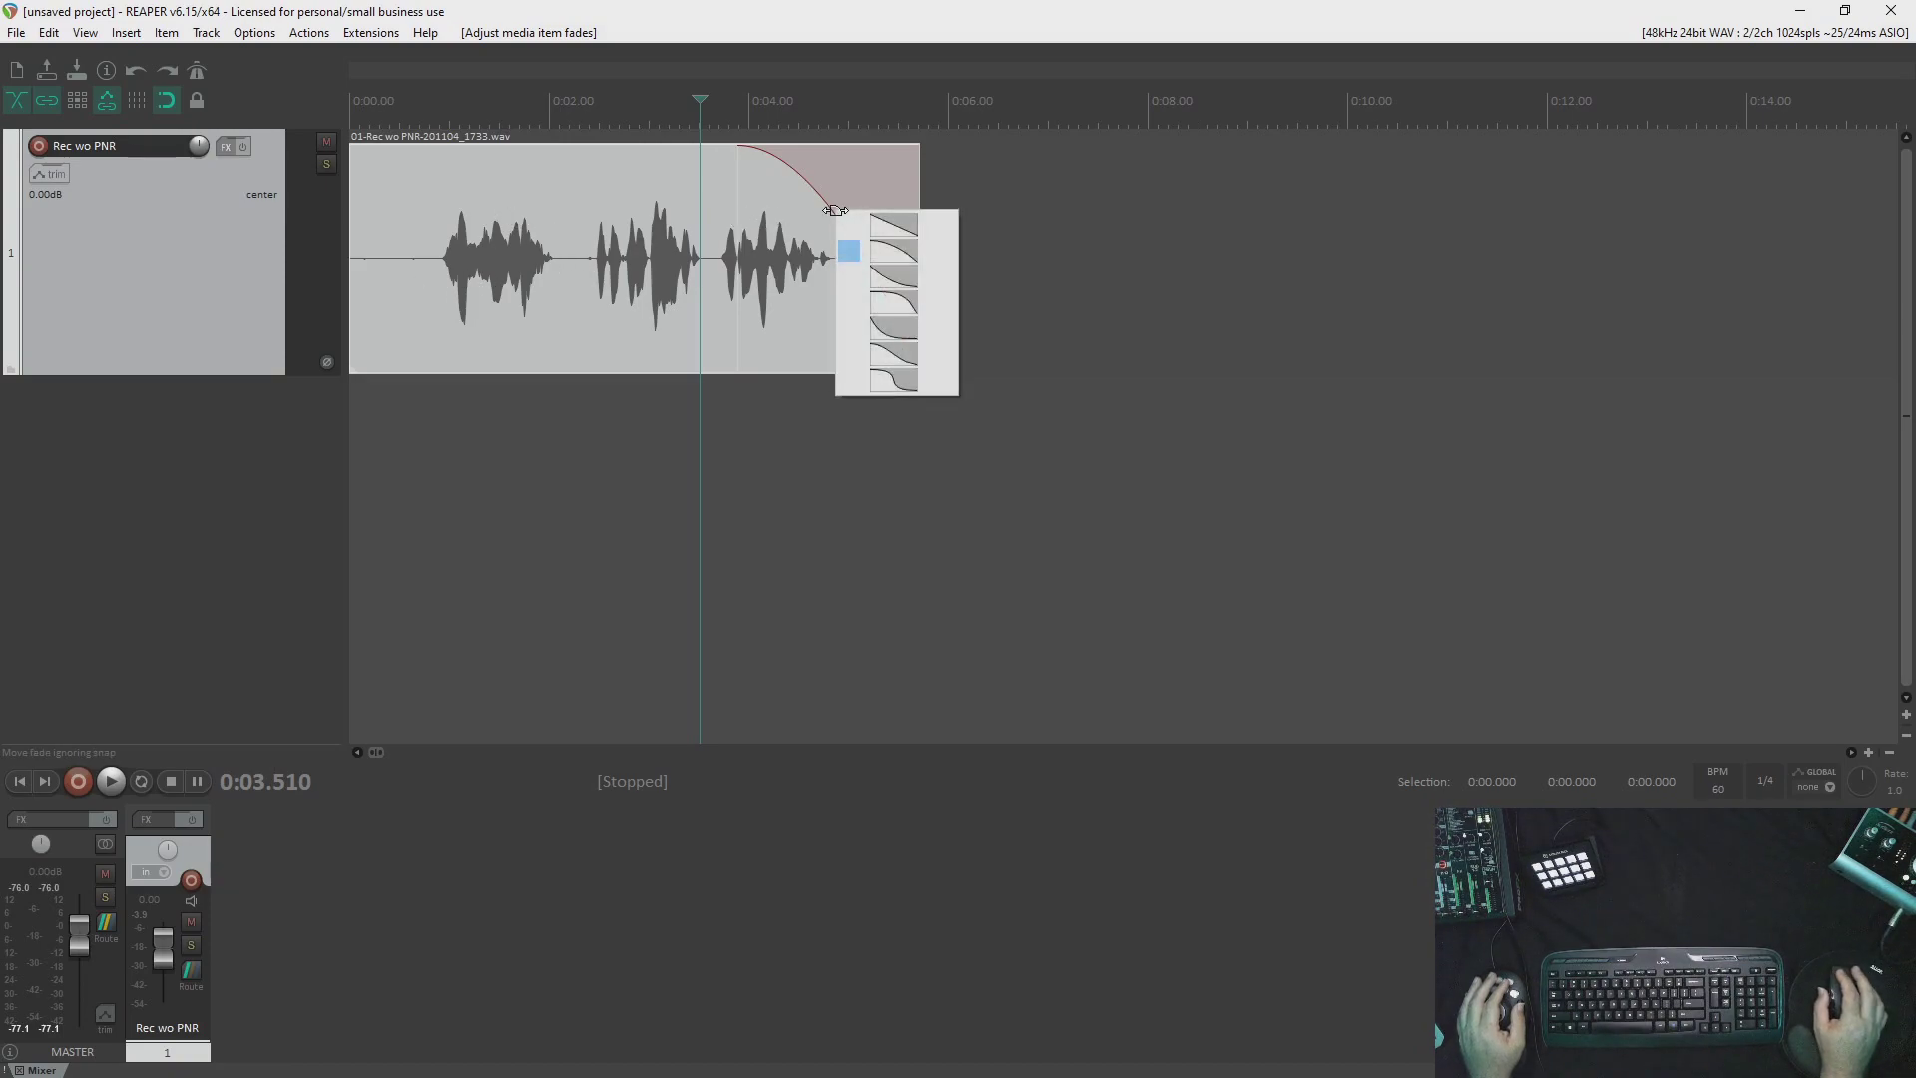
click(888, 357)
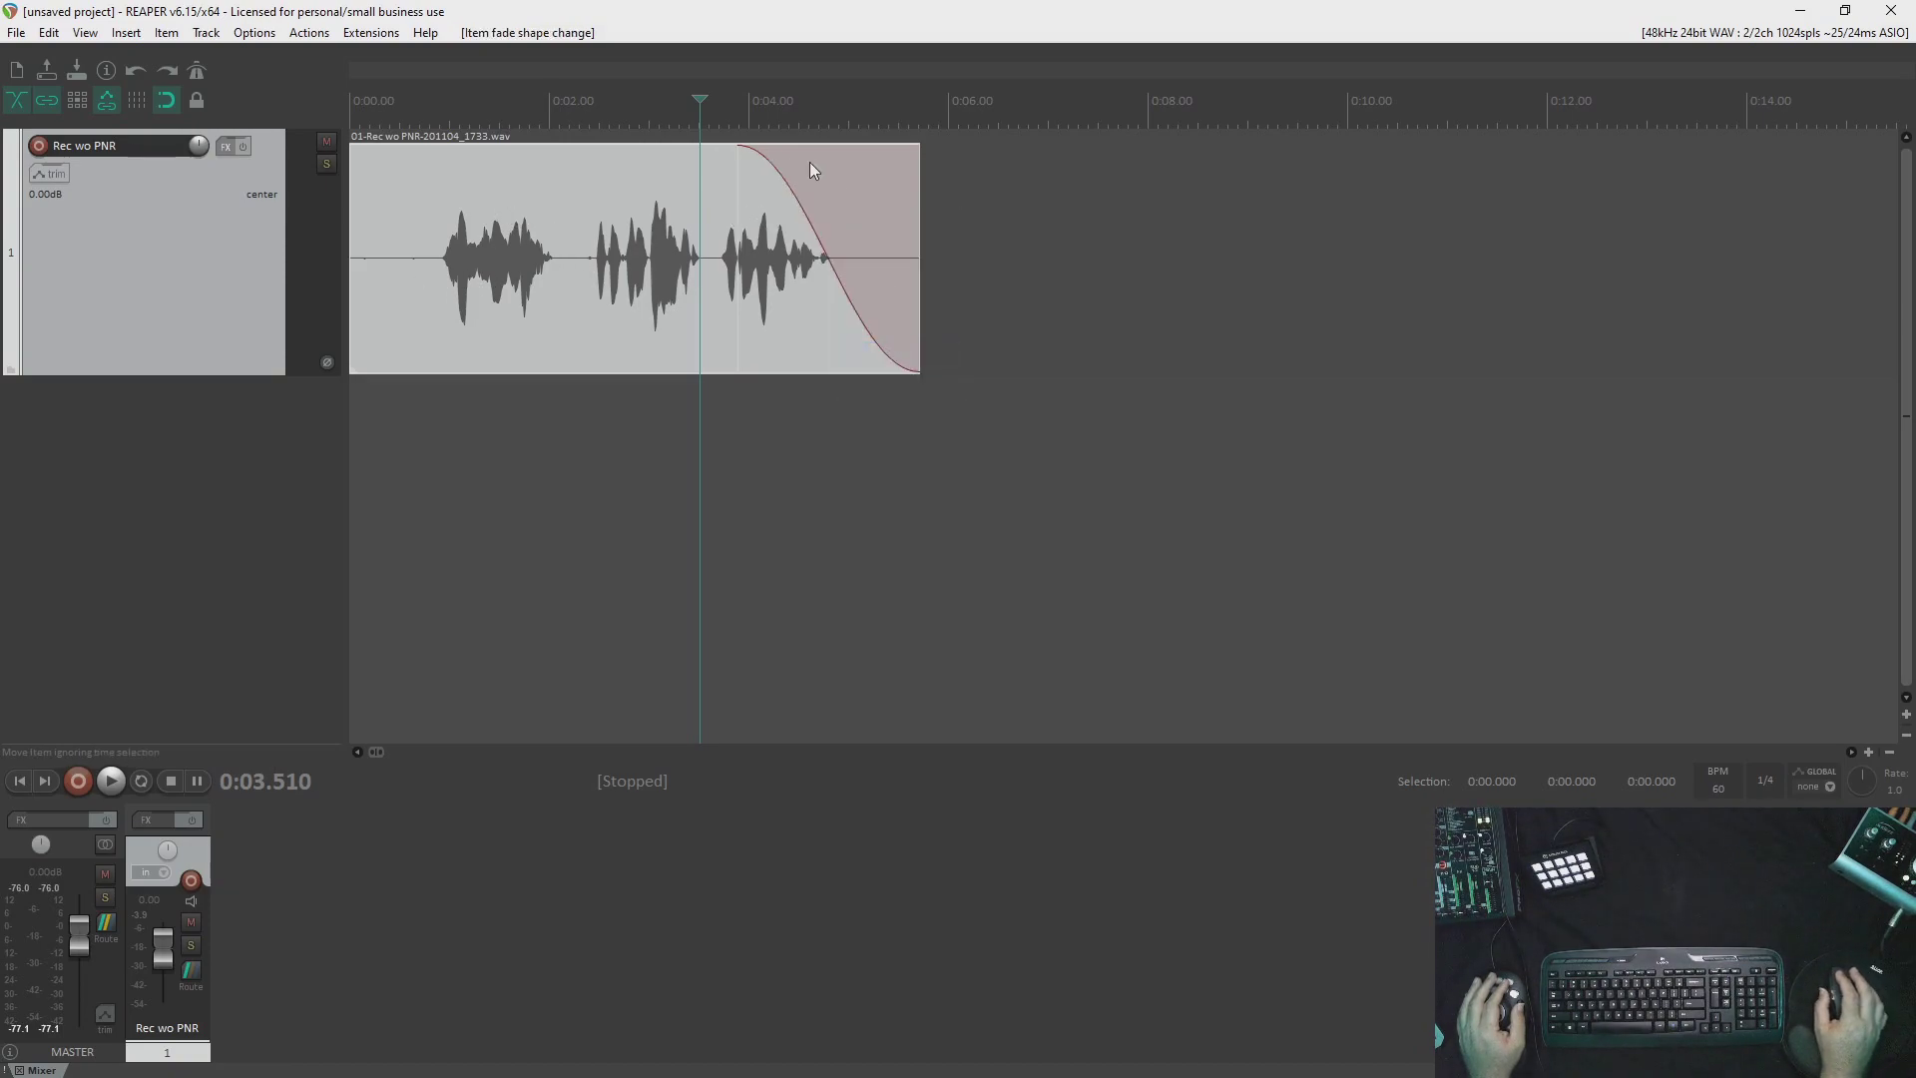
Change the fade-out to the third preset curve shape and remove the fade from the clip.
right_click(805, 199)
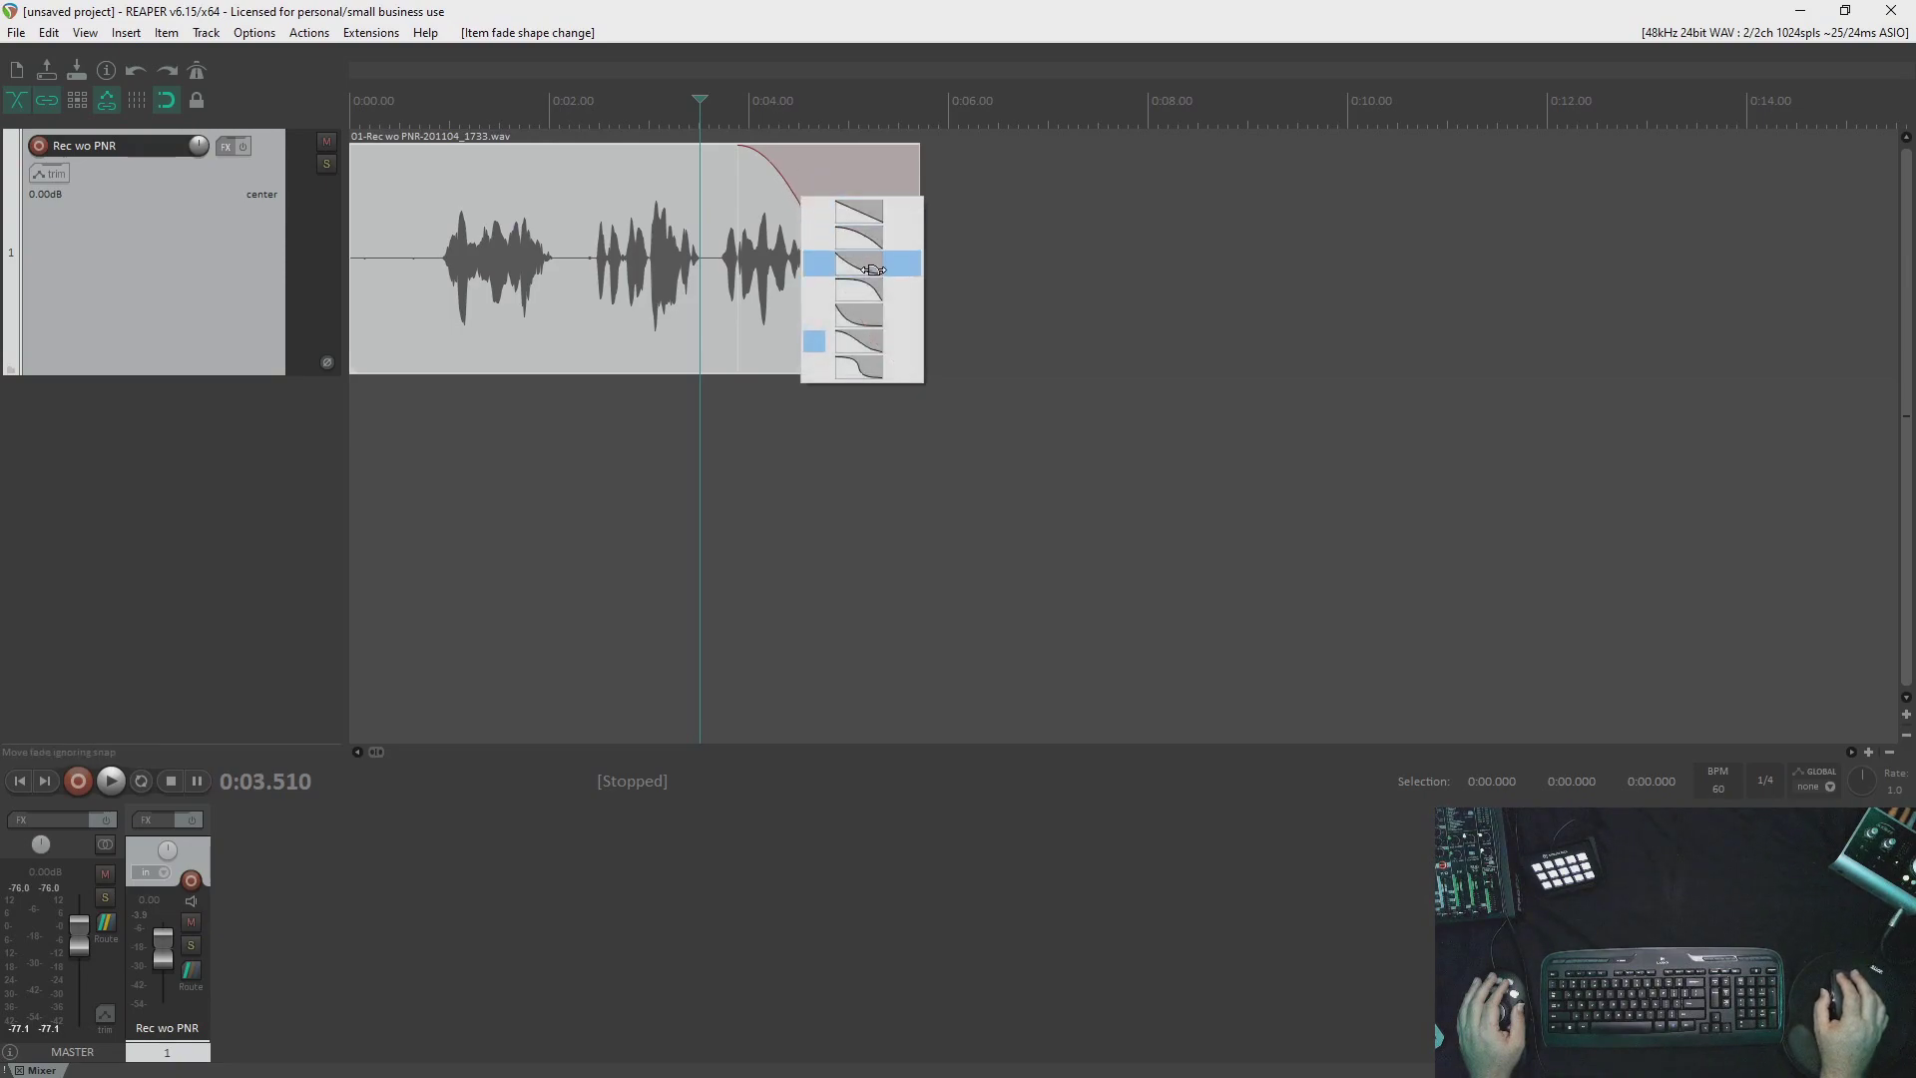
click(849, 264)
drag(748, 140, 988, 158)
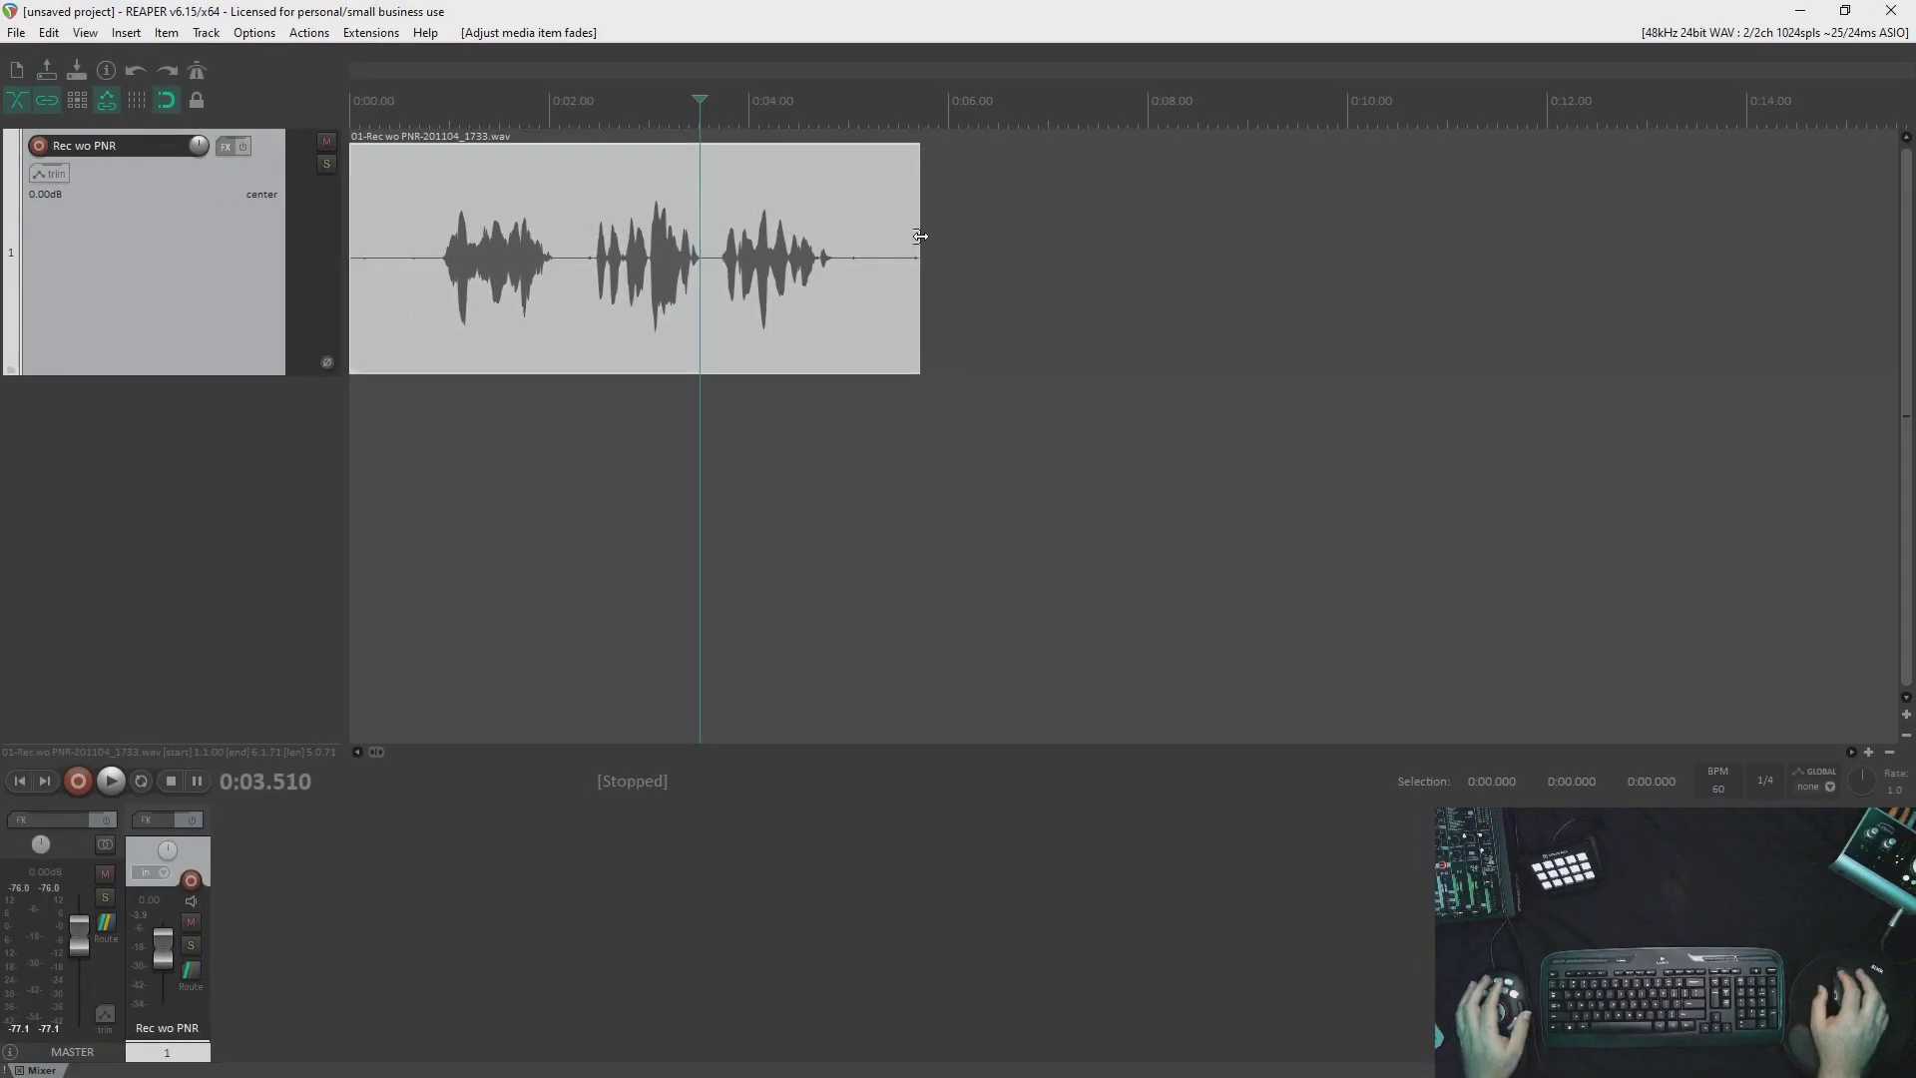
Try trimming the clip's end back to the edit cursor at 0:03.510.
drag(919, 237, 708, 204)
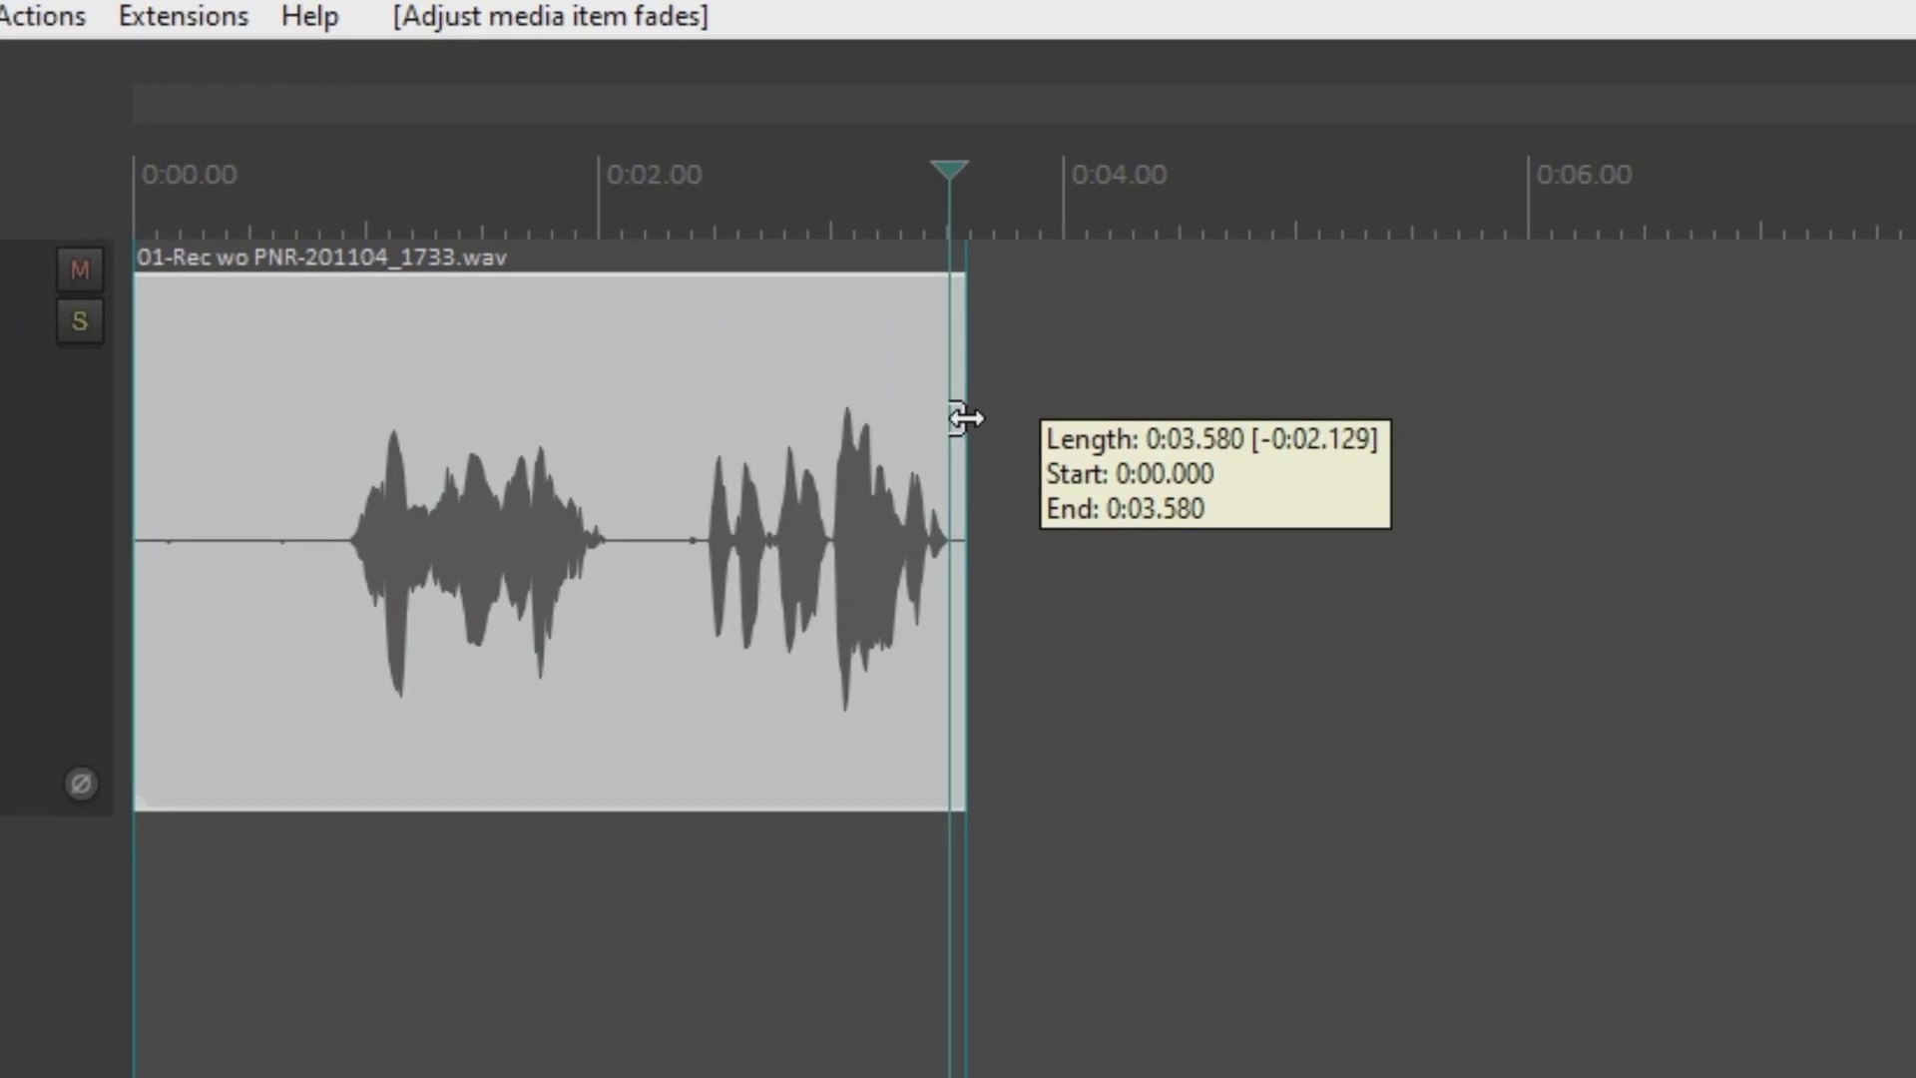
drag(965, 417, 949, 420)
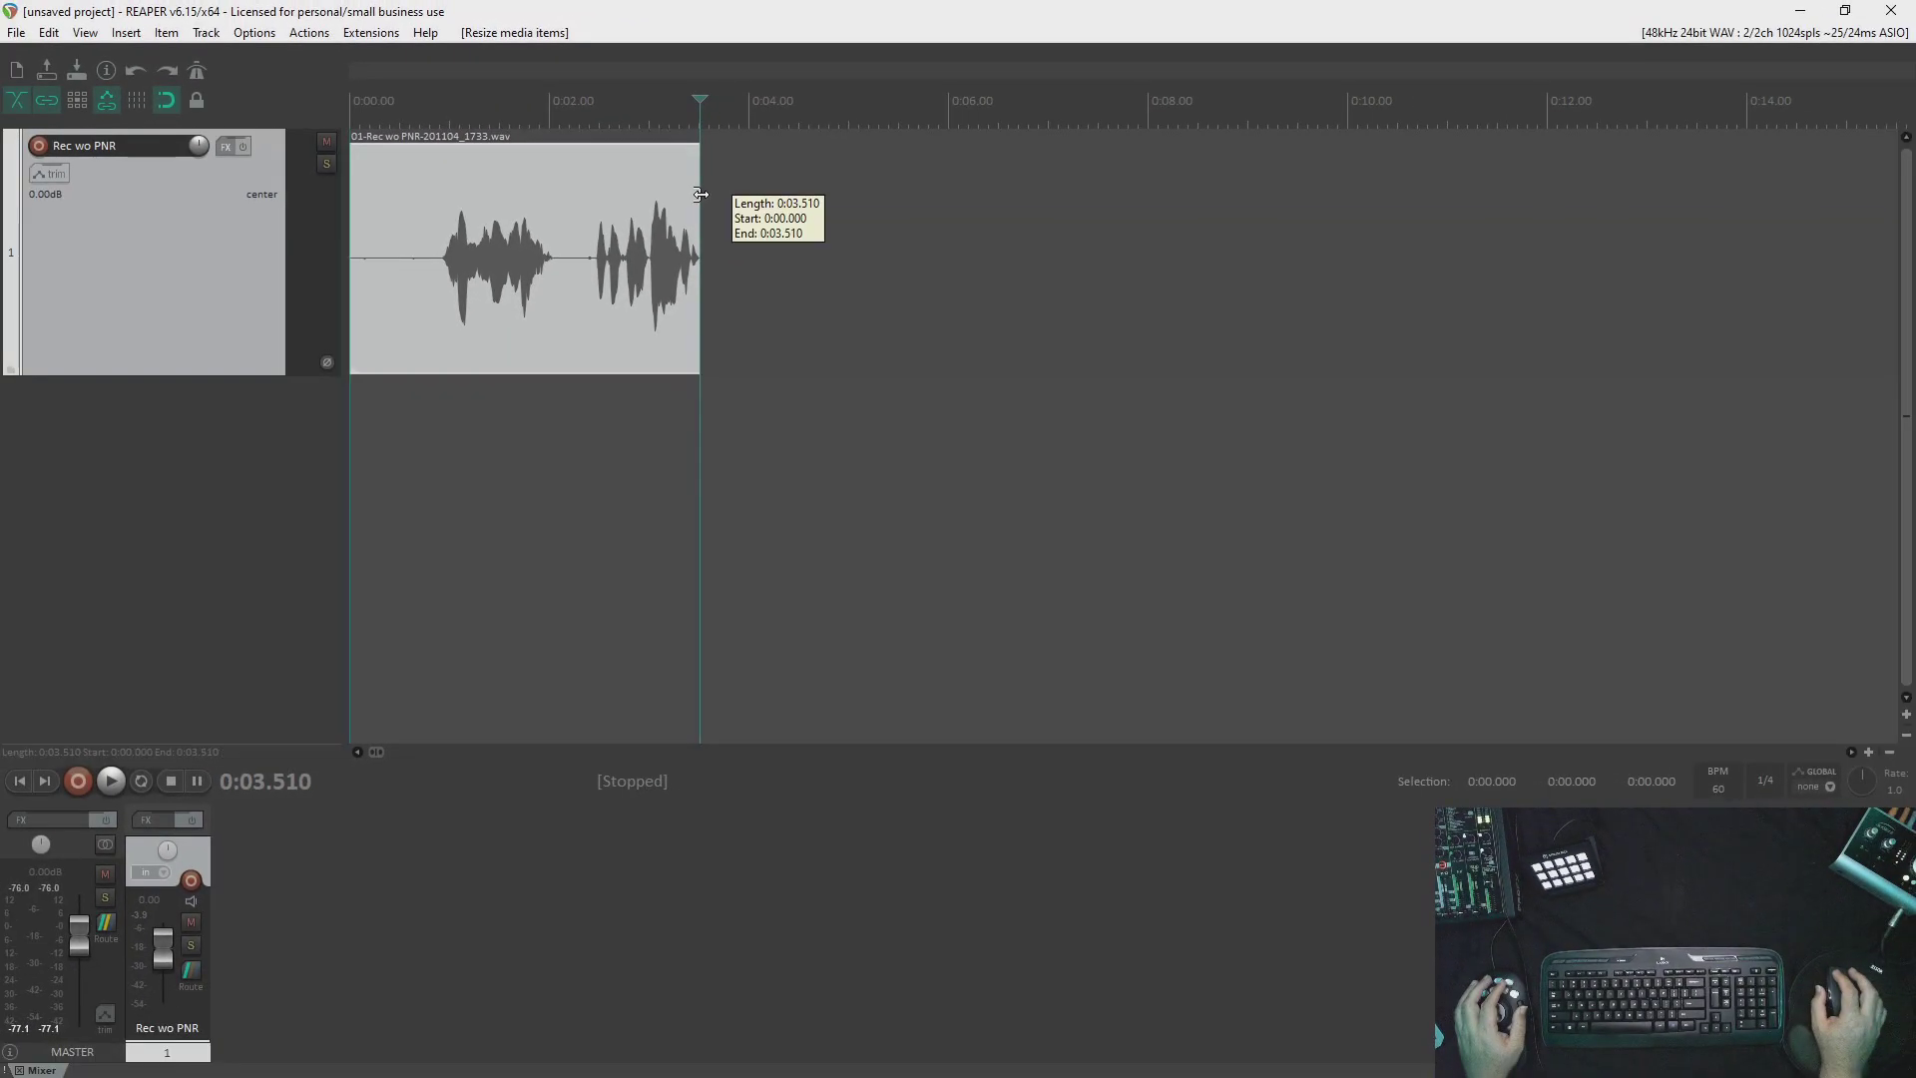
Try extending the clip's end past the recorded audio so that it loops, and restore its original length.
drag(702, 194, 946, 220)
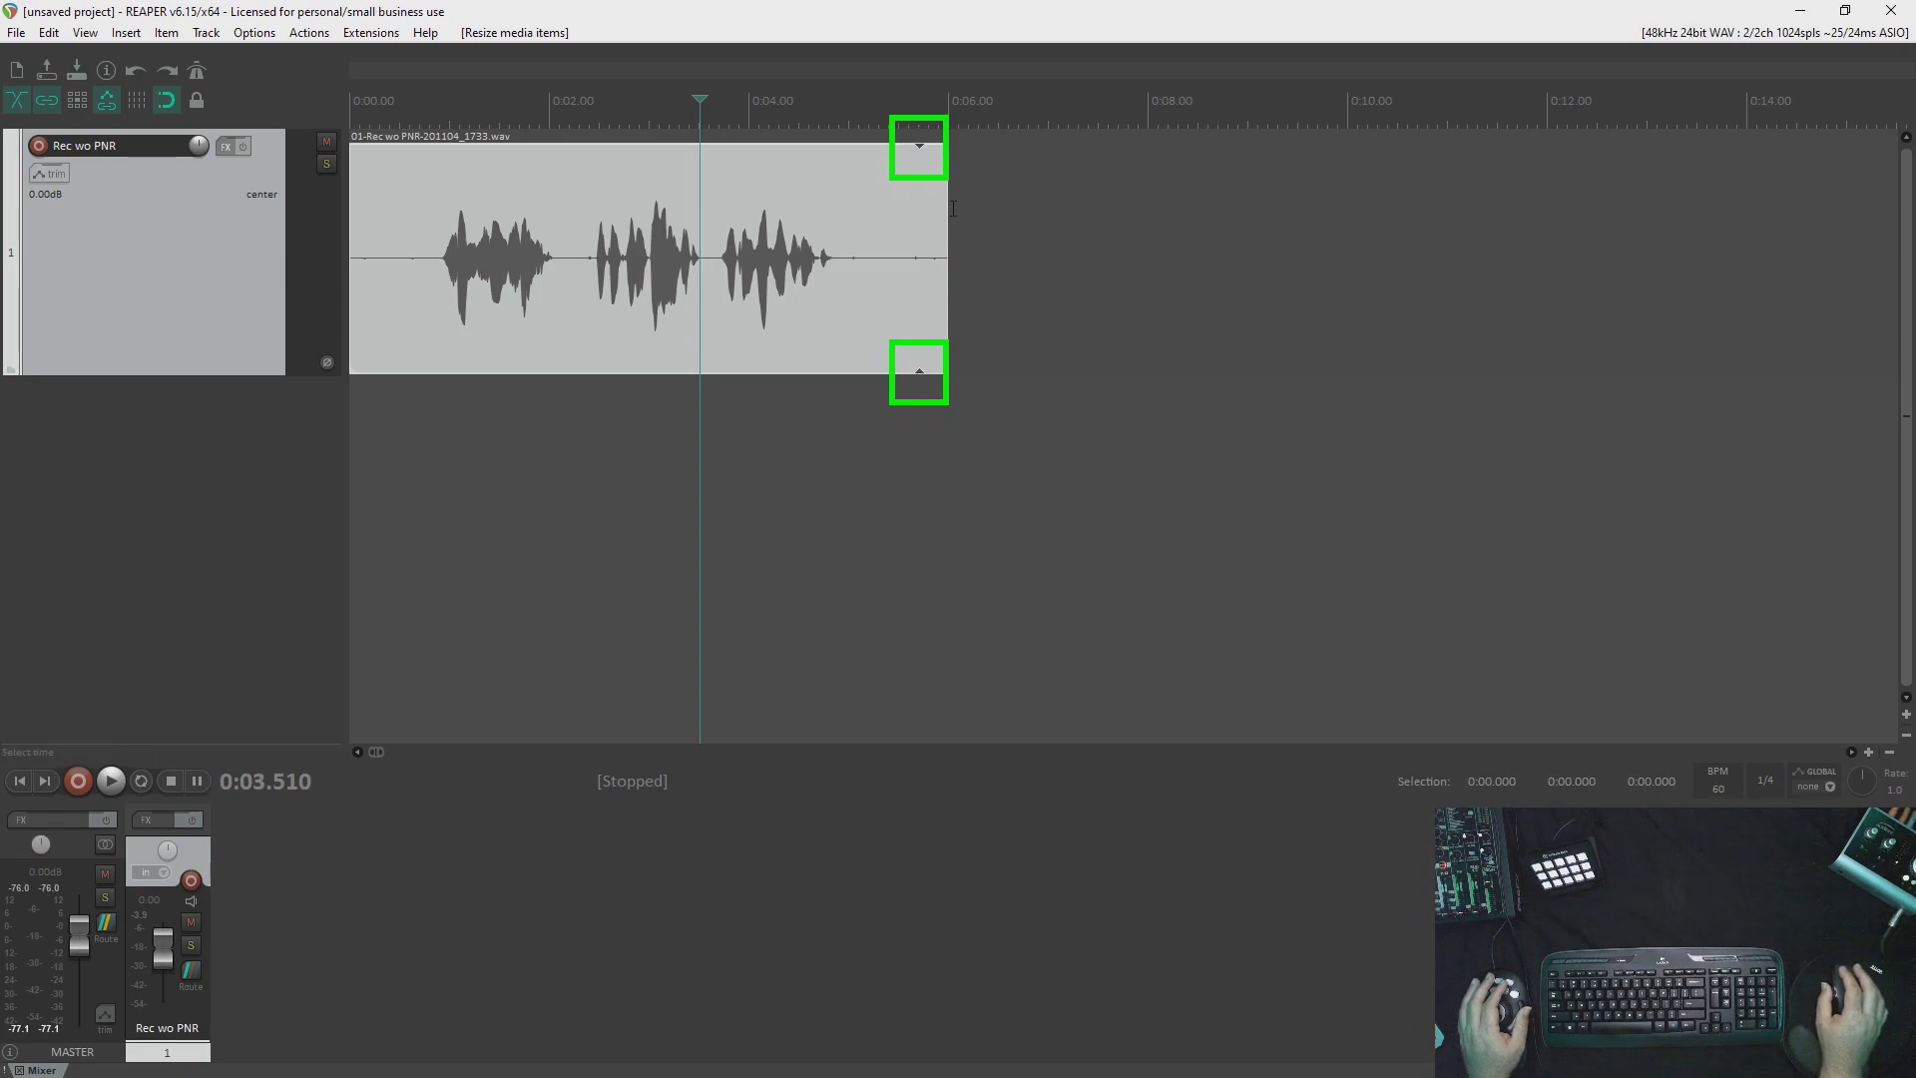
drag(947, 207, 1412, 292)
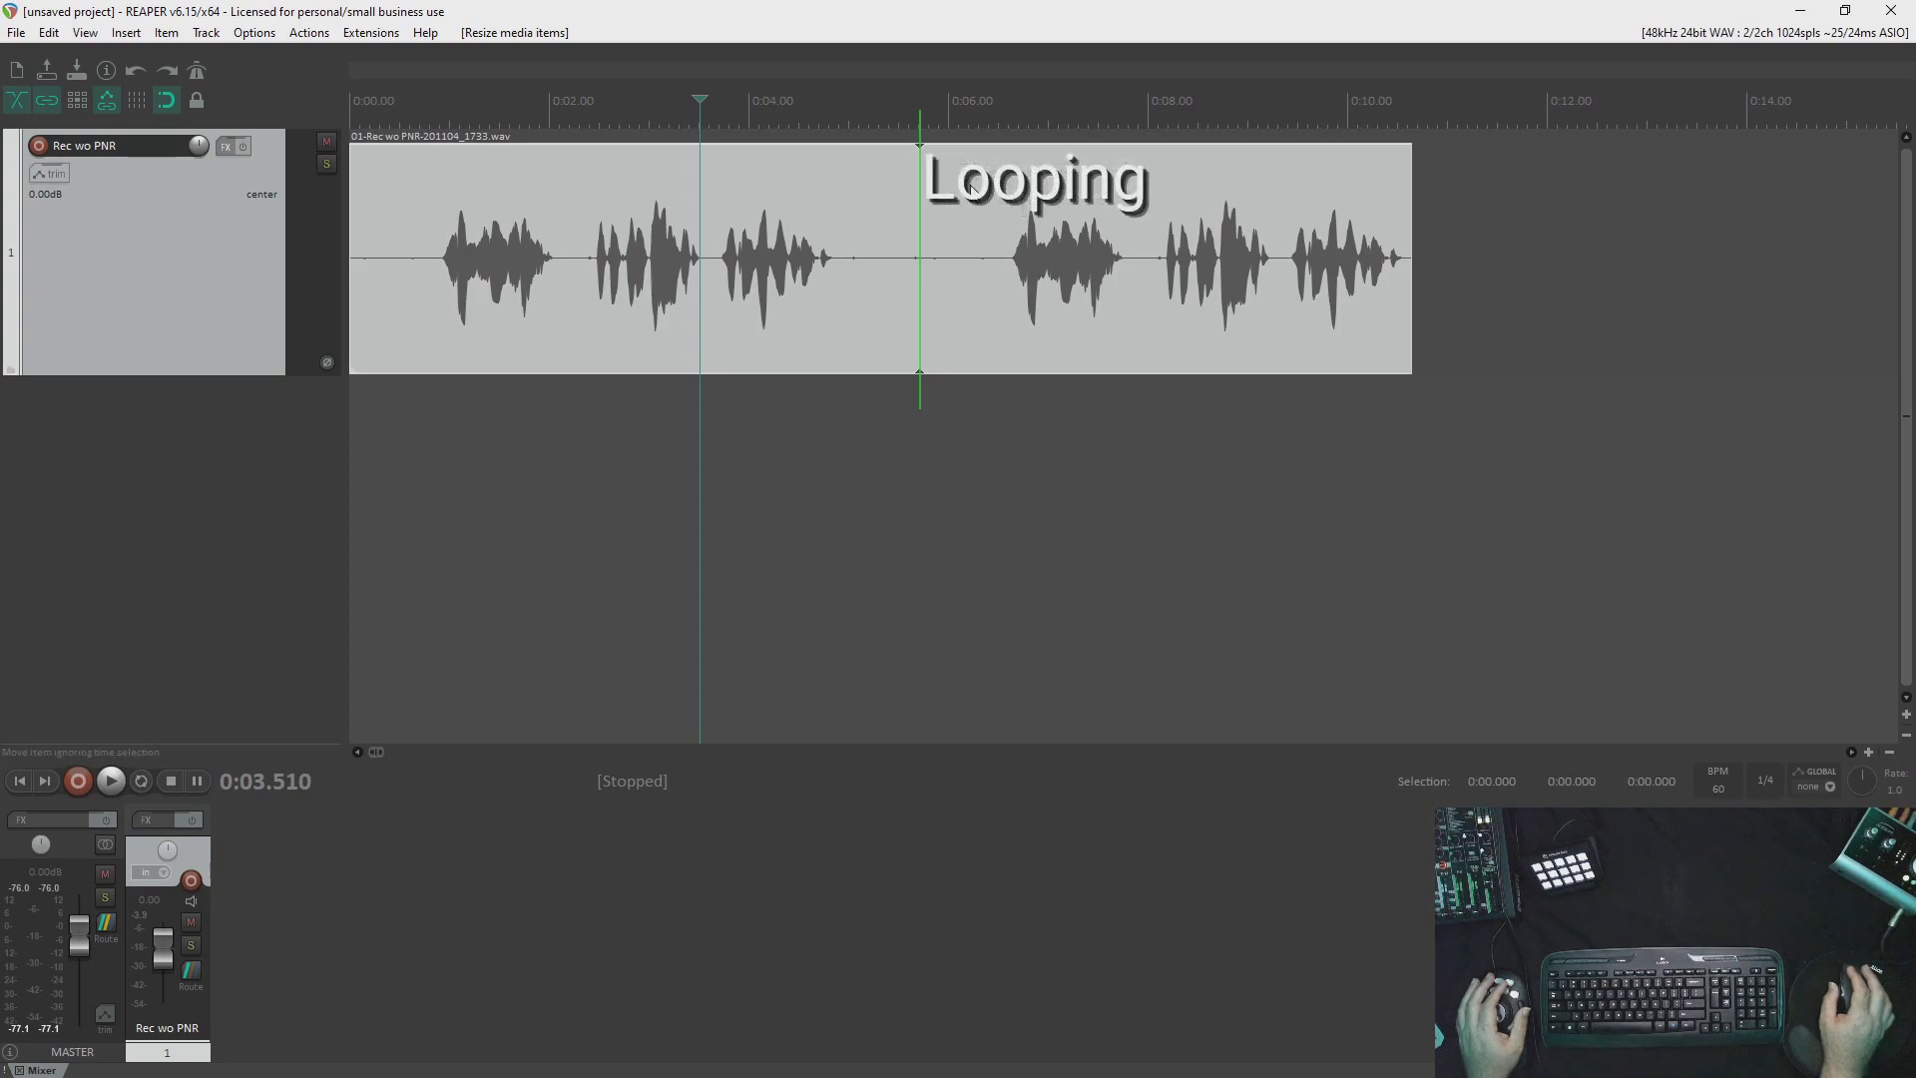
drag(1411, 189, 916, 258)
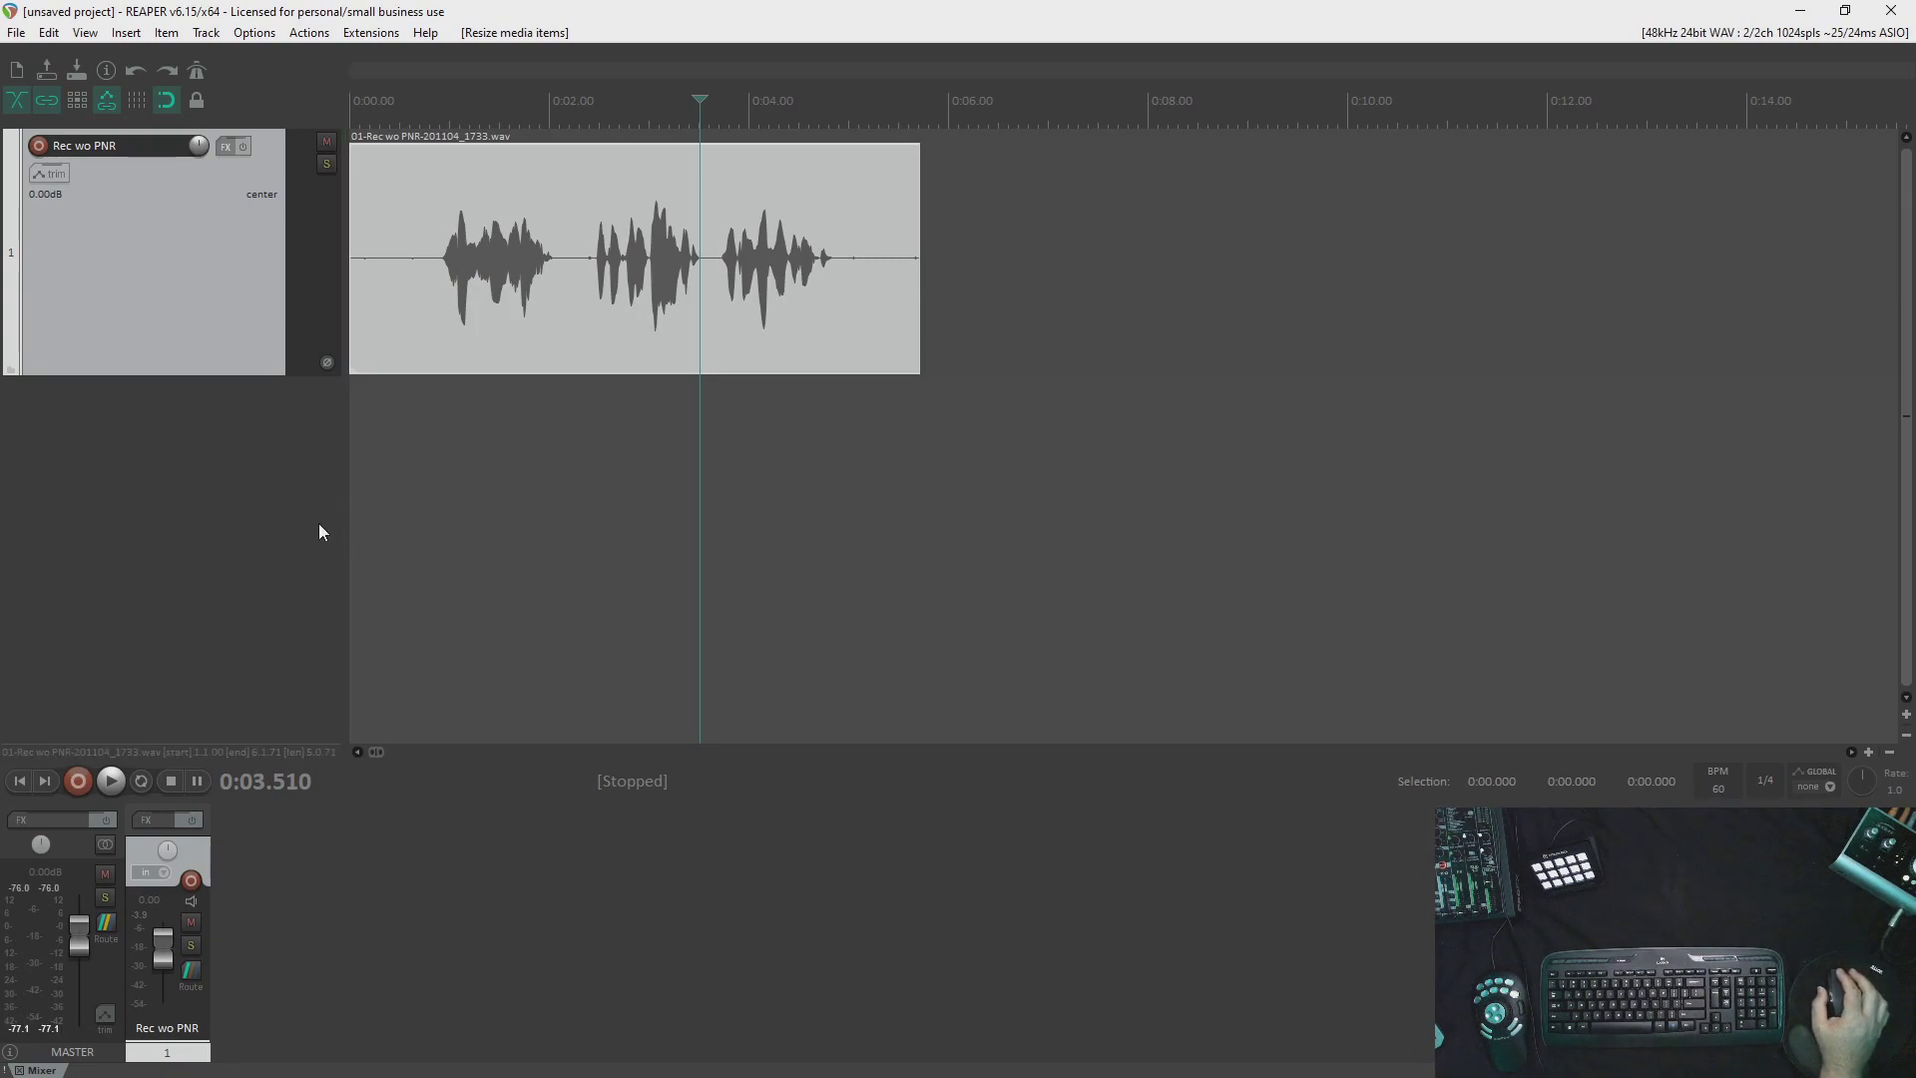
Try adding a second track named rt below the Rec wo PNR track, and remove it again.
double_click(200, 470)
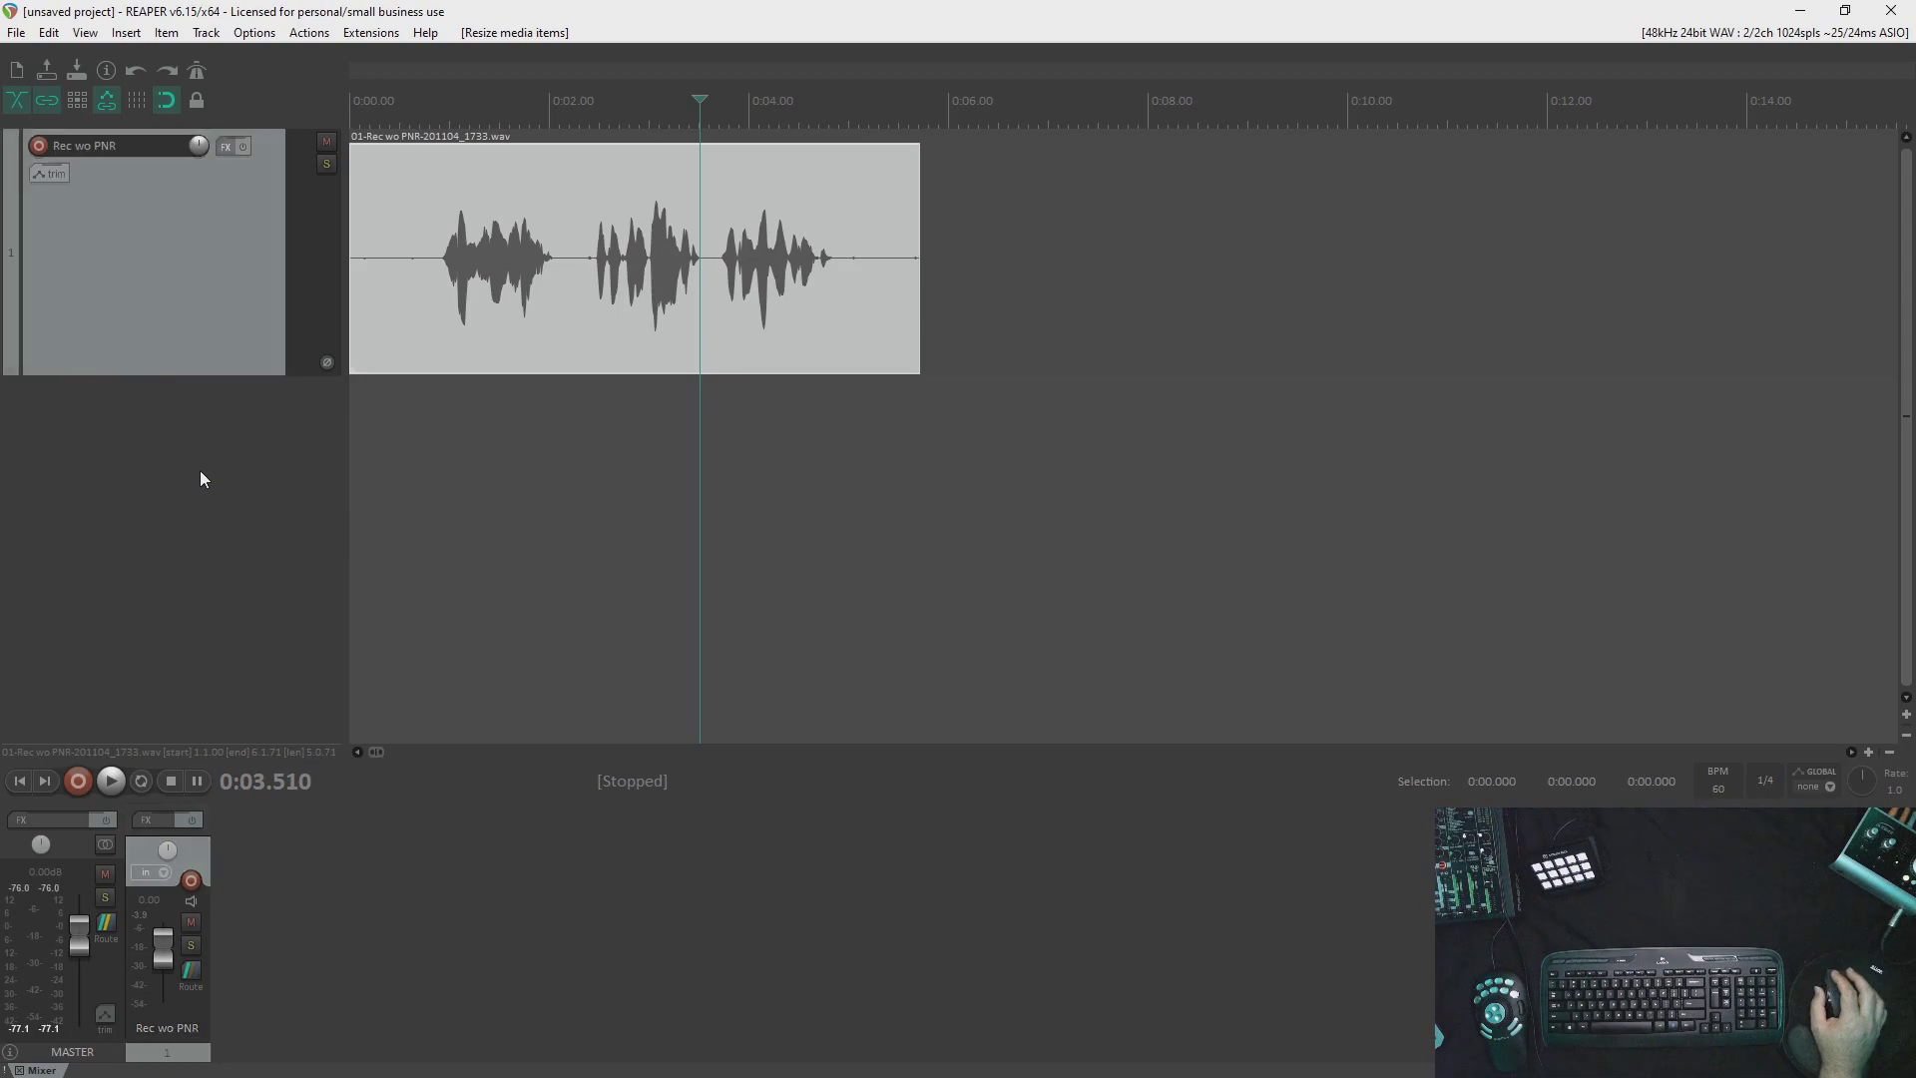
double_click(126, 396)
text(rt)
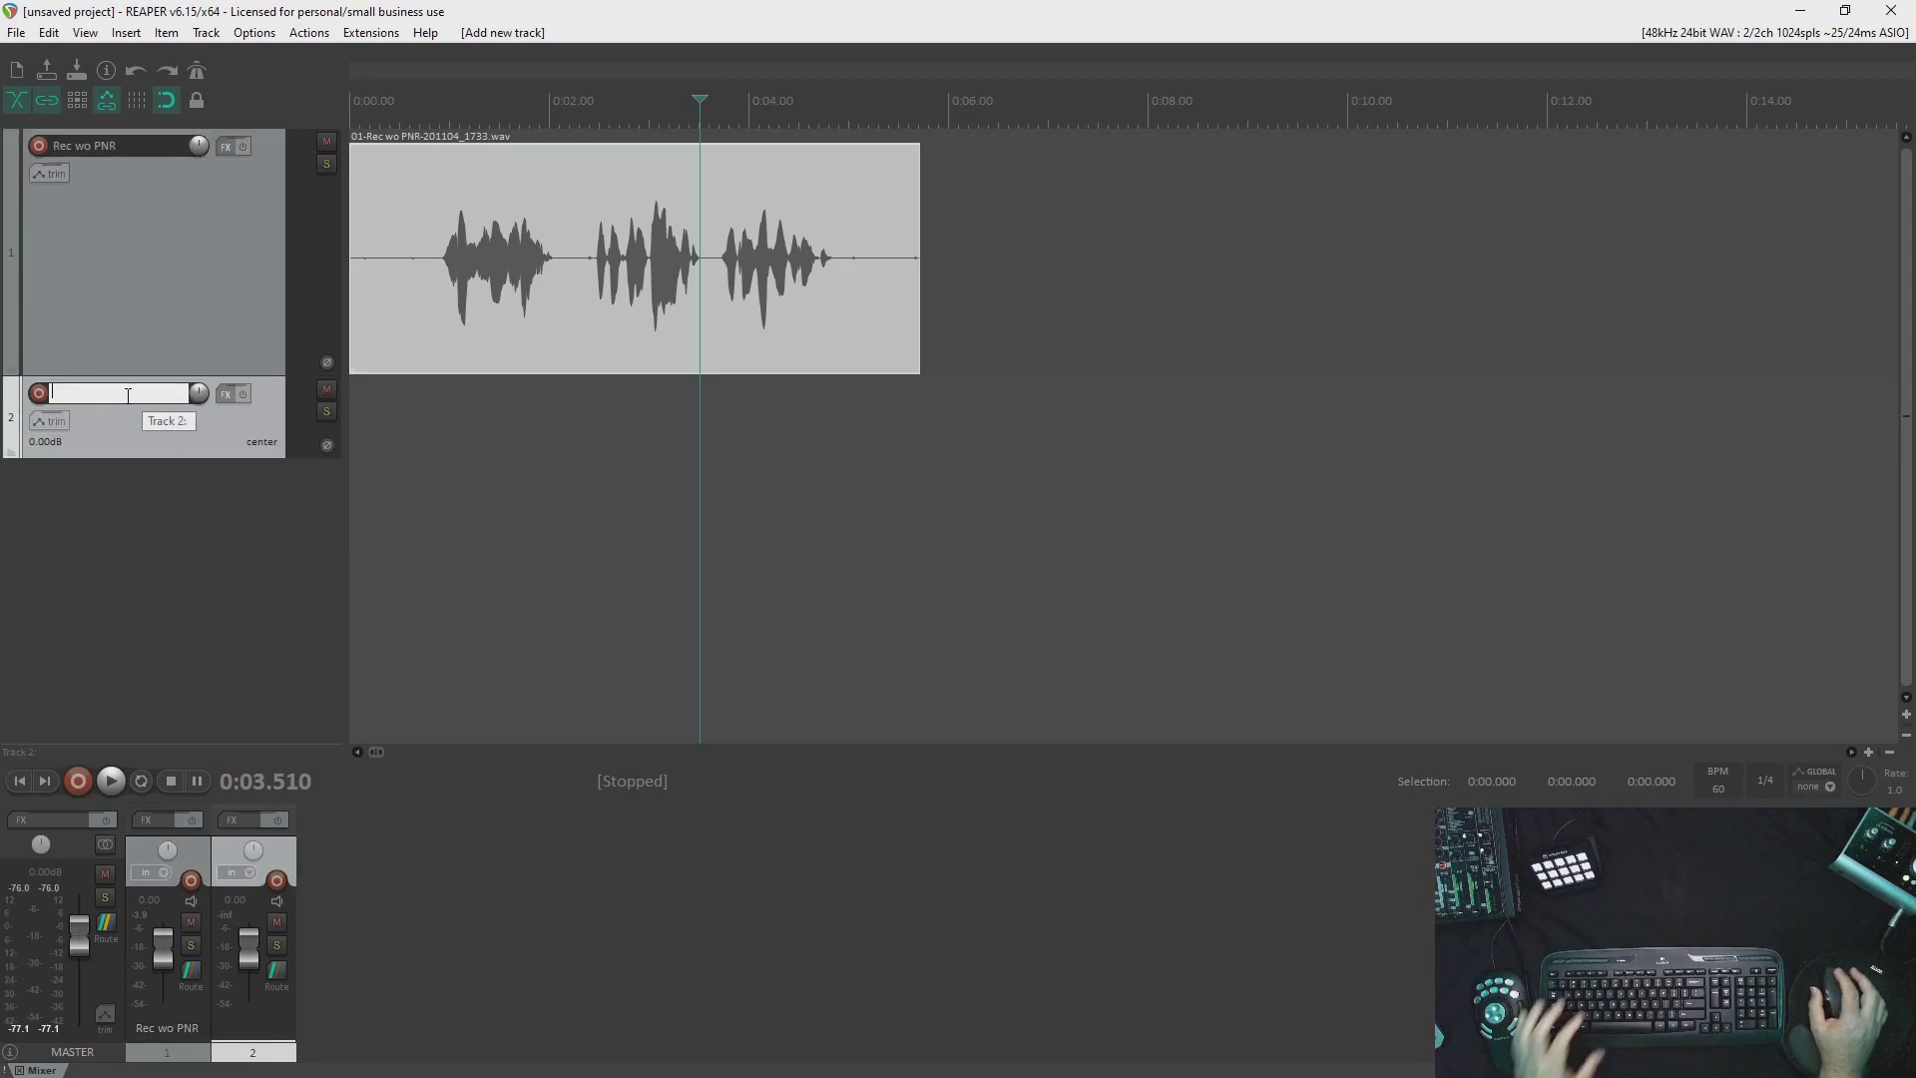
key(Return)
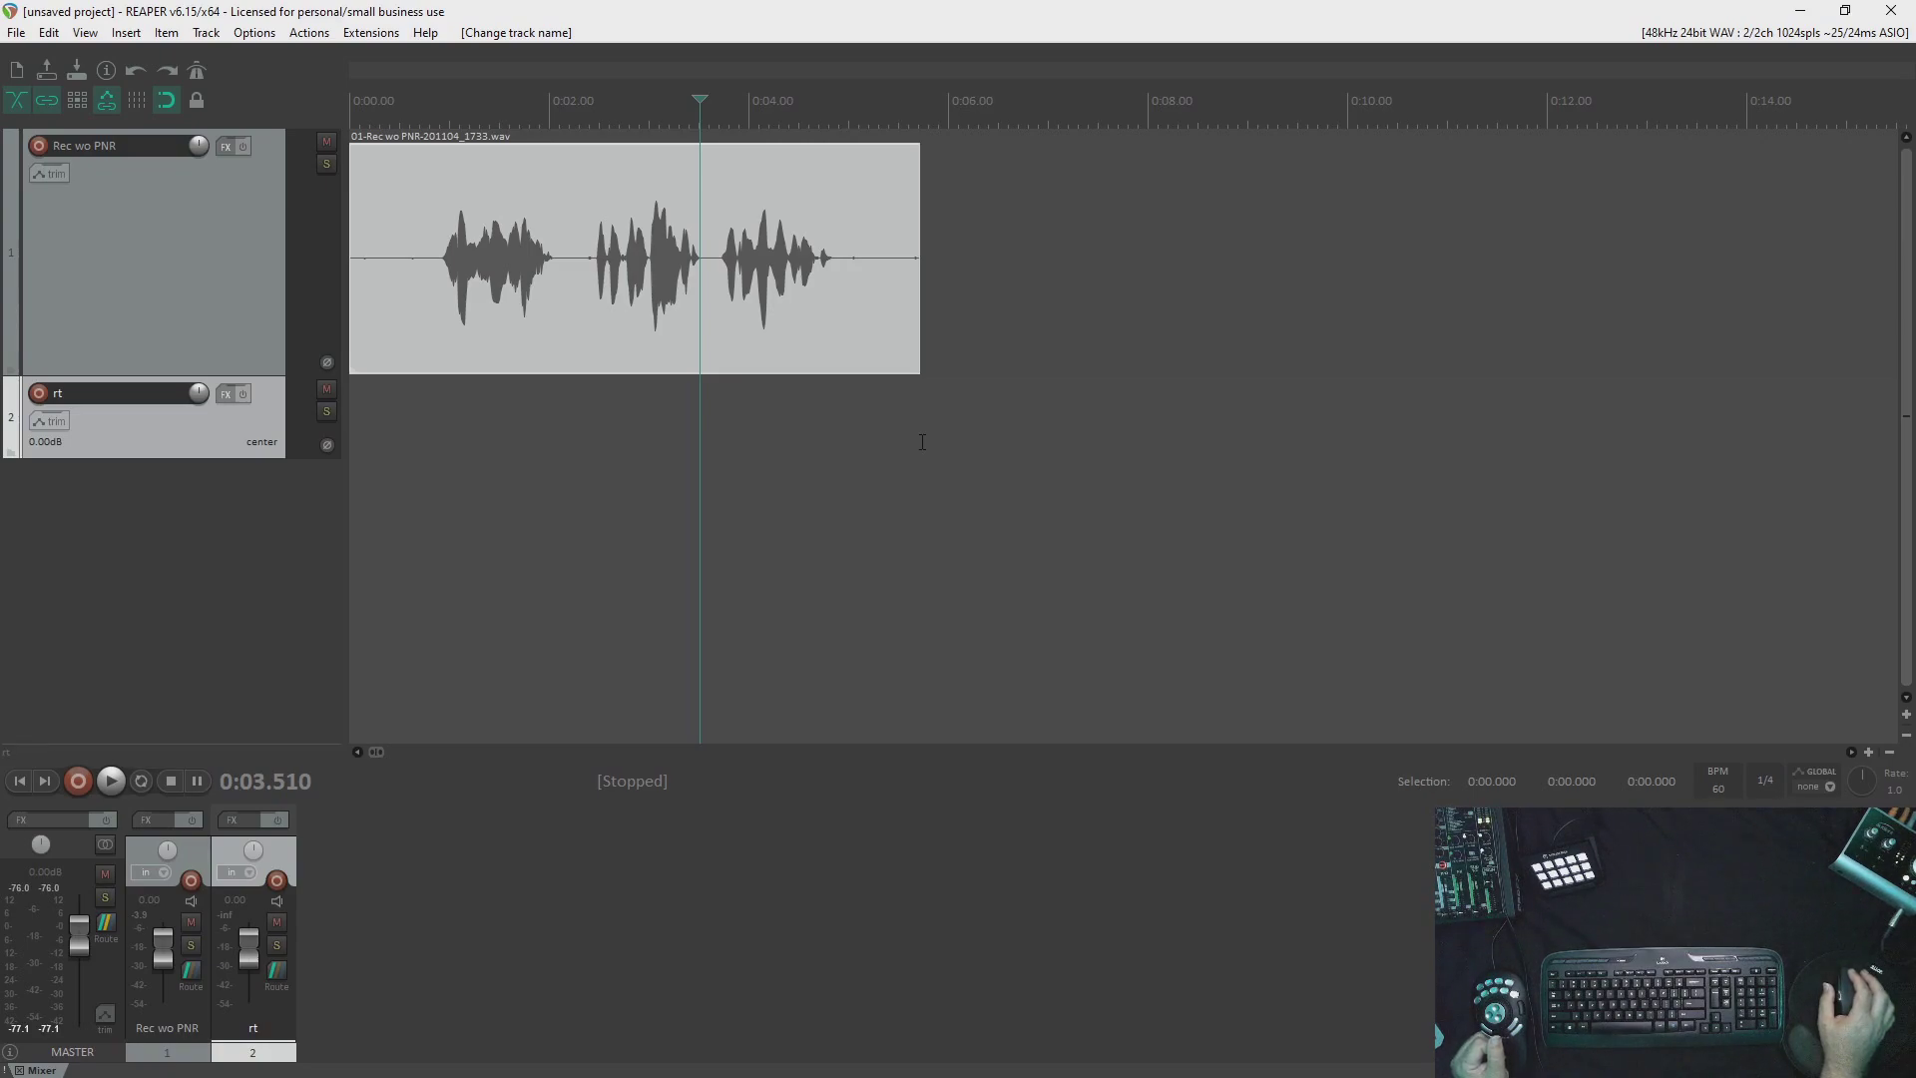
right_click(170, 435)
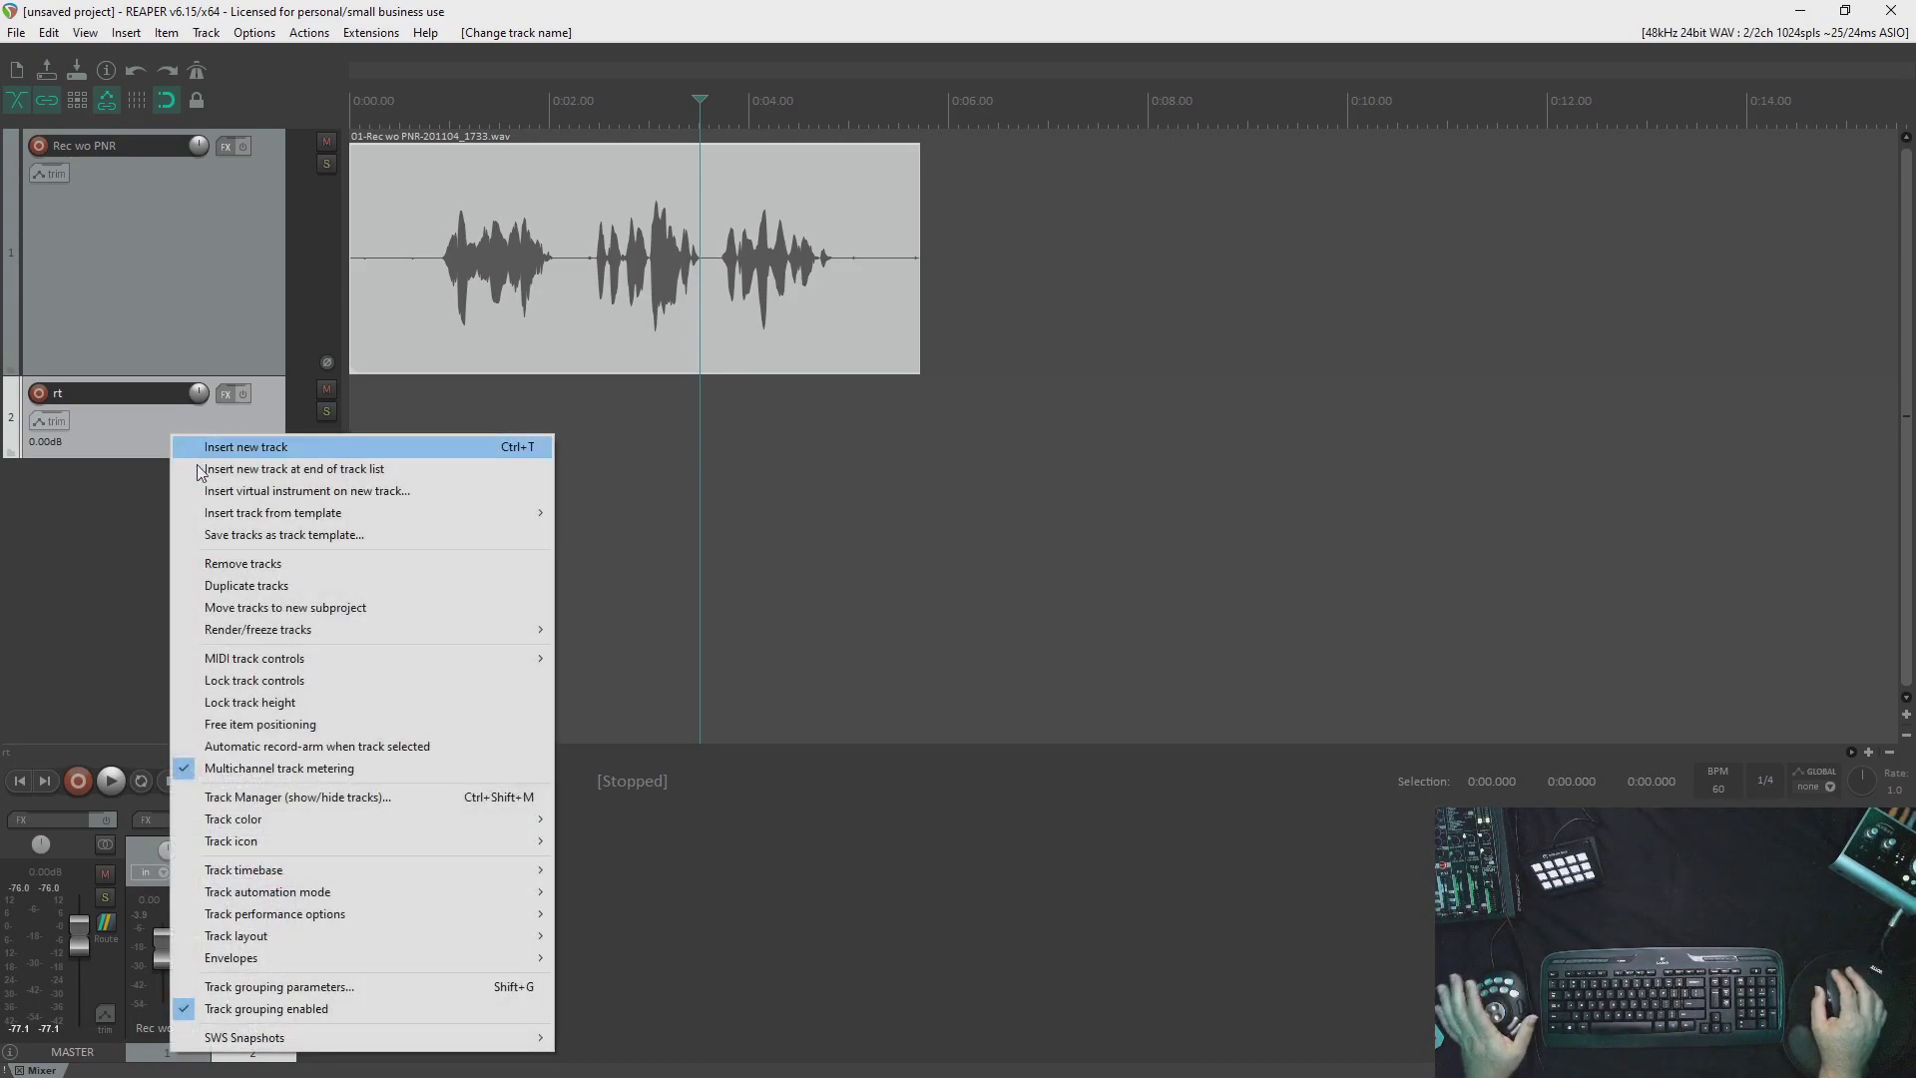
click(255, 564)
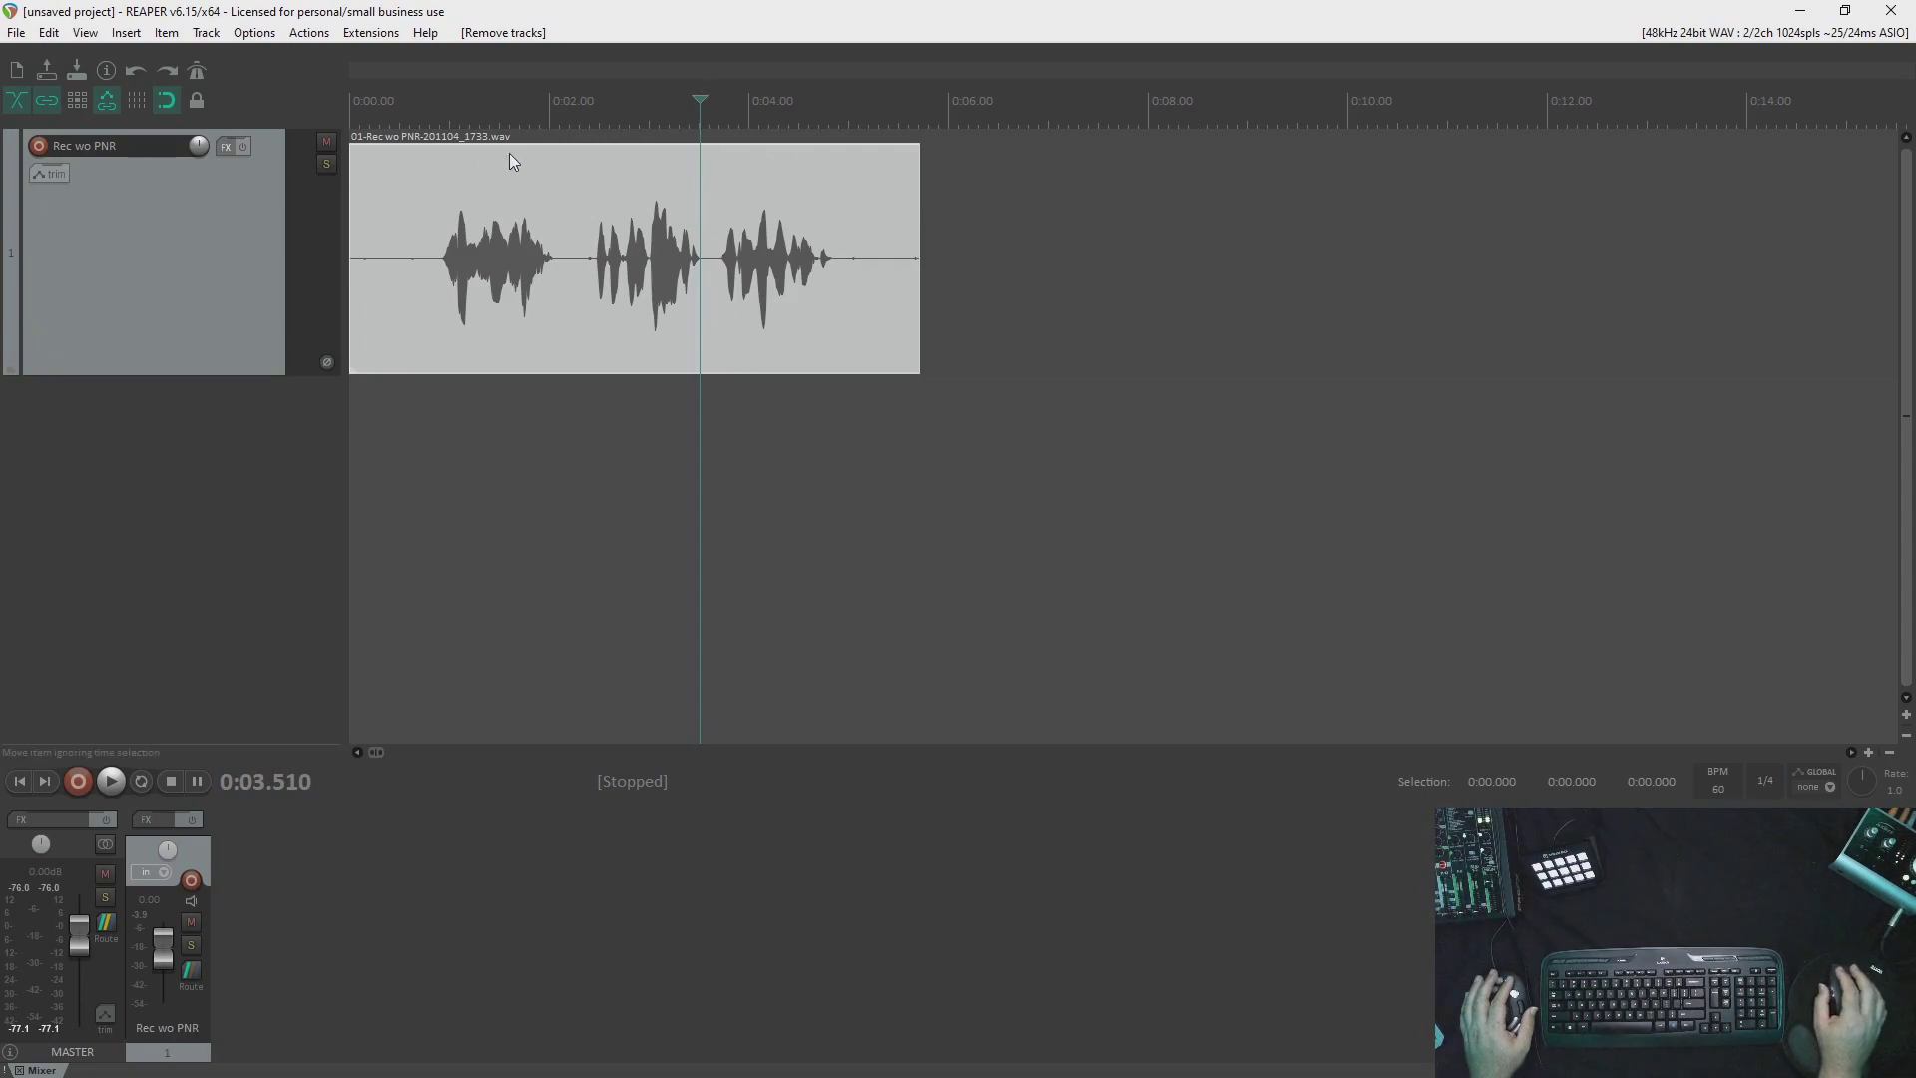
Search the action list for "trim right edge" and examine the shortcut of the action that trims the item under the mouse to the edit cursor.
click(320, 45)
click(338, 56)
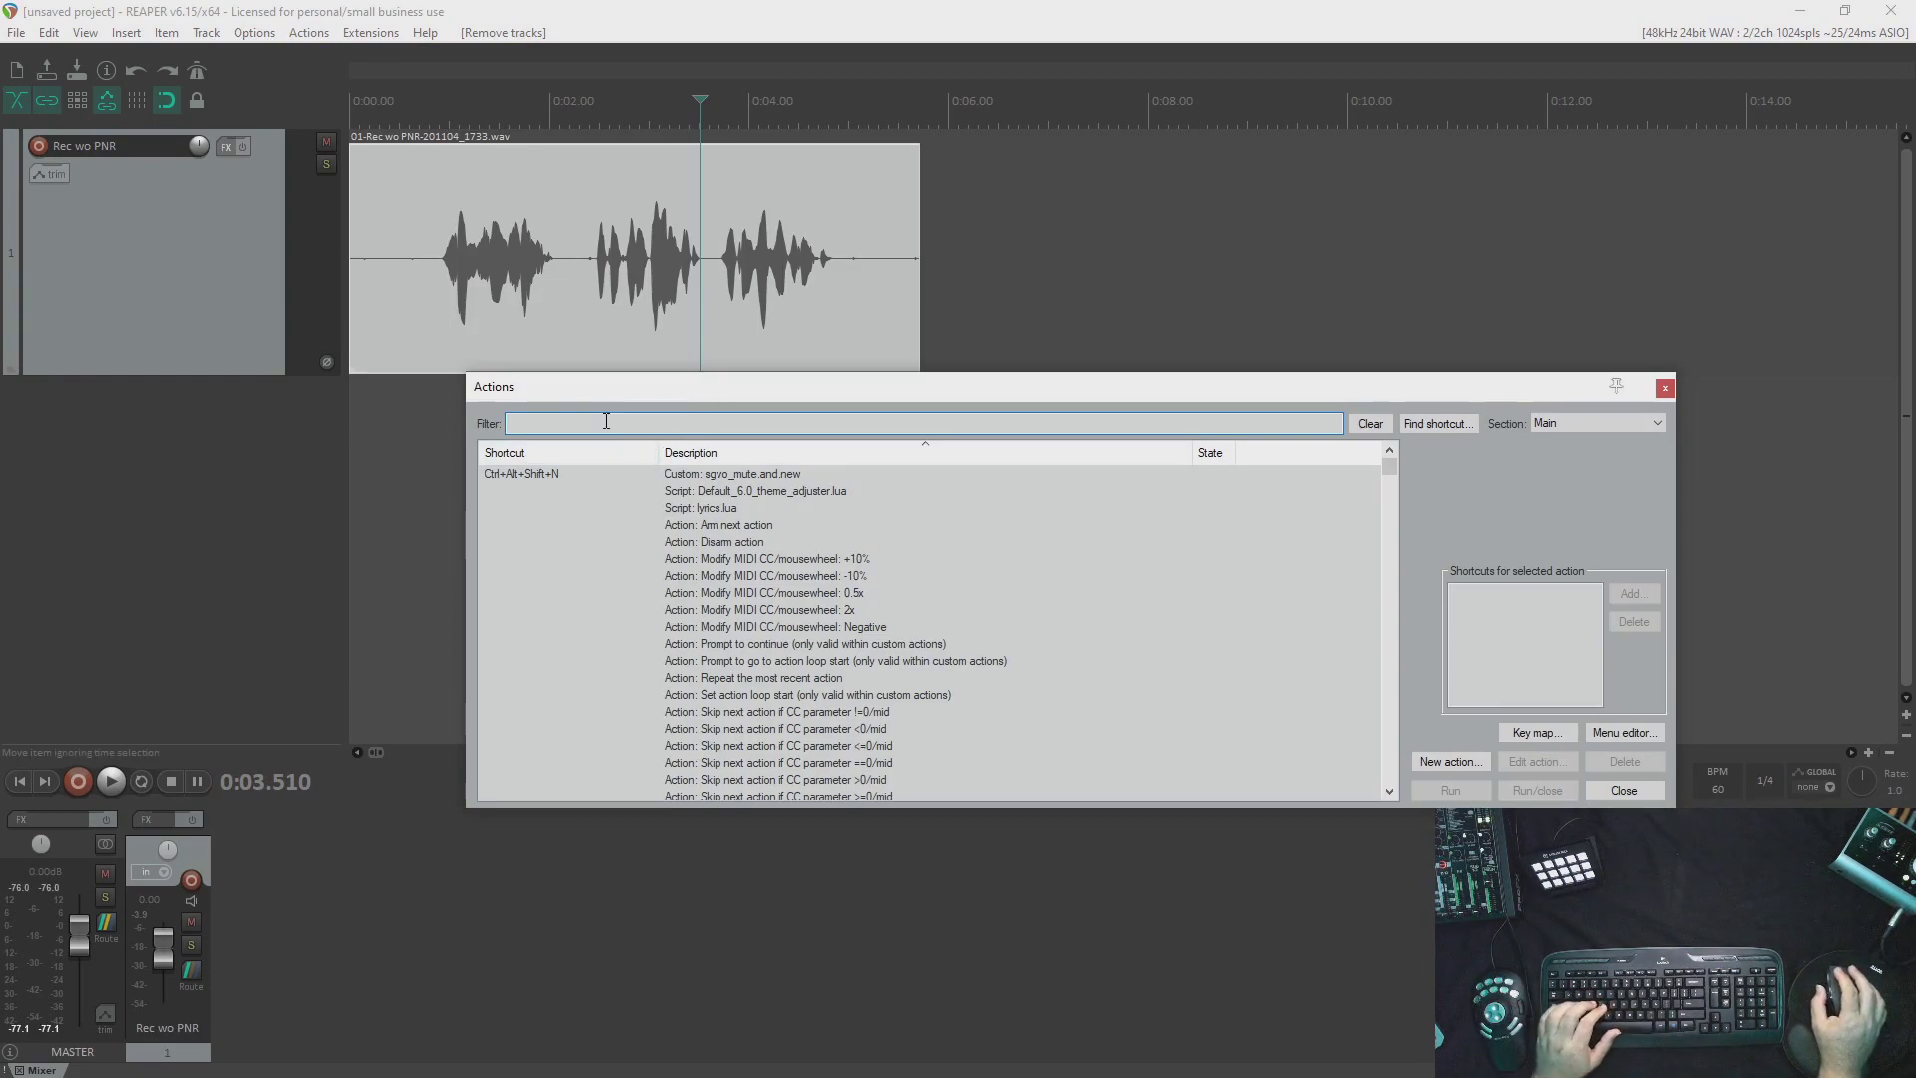
text(lrim ri)
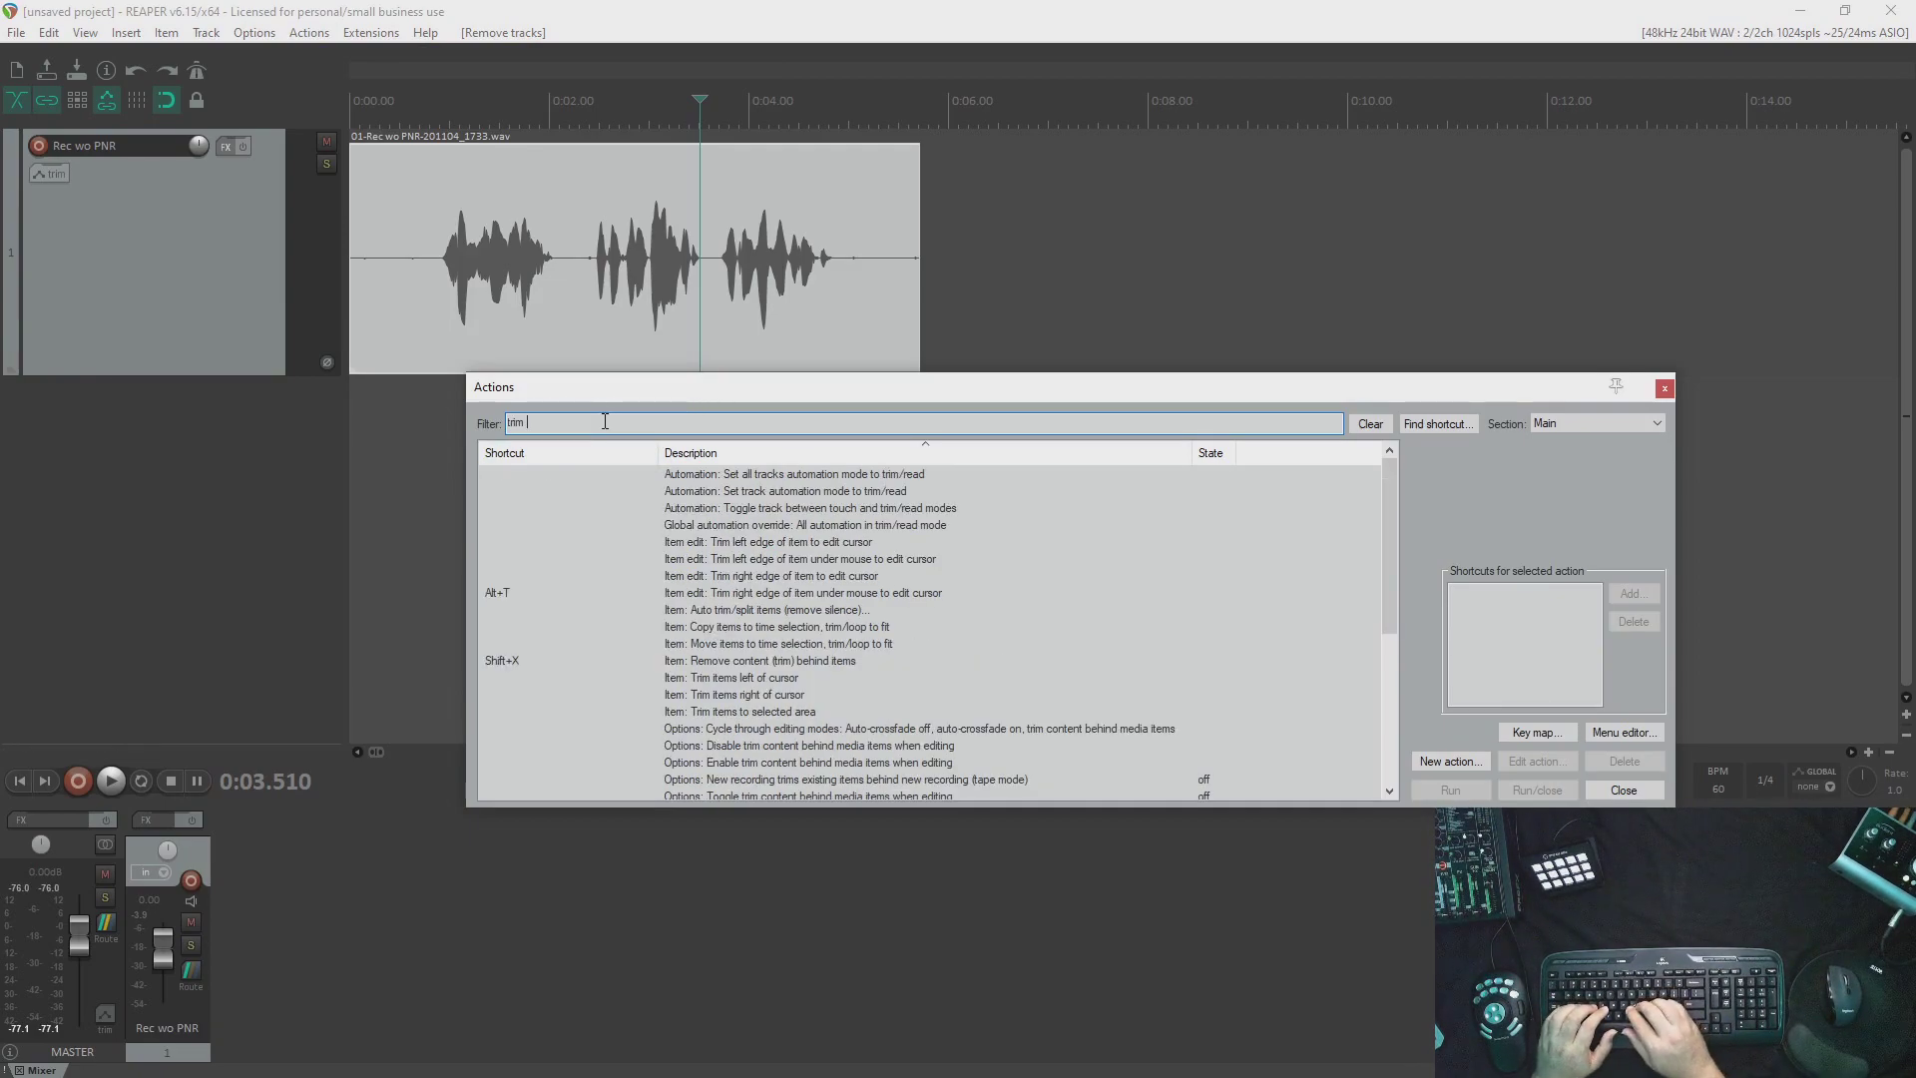
text(ght edge)
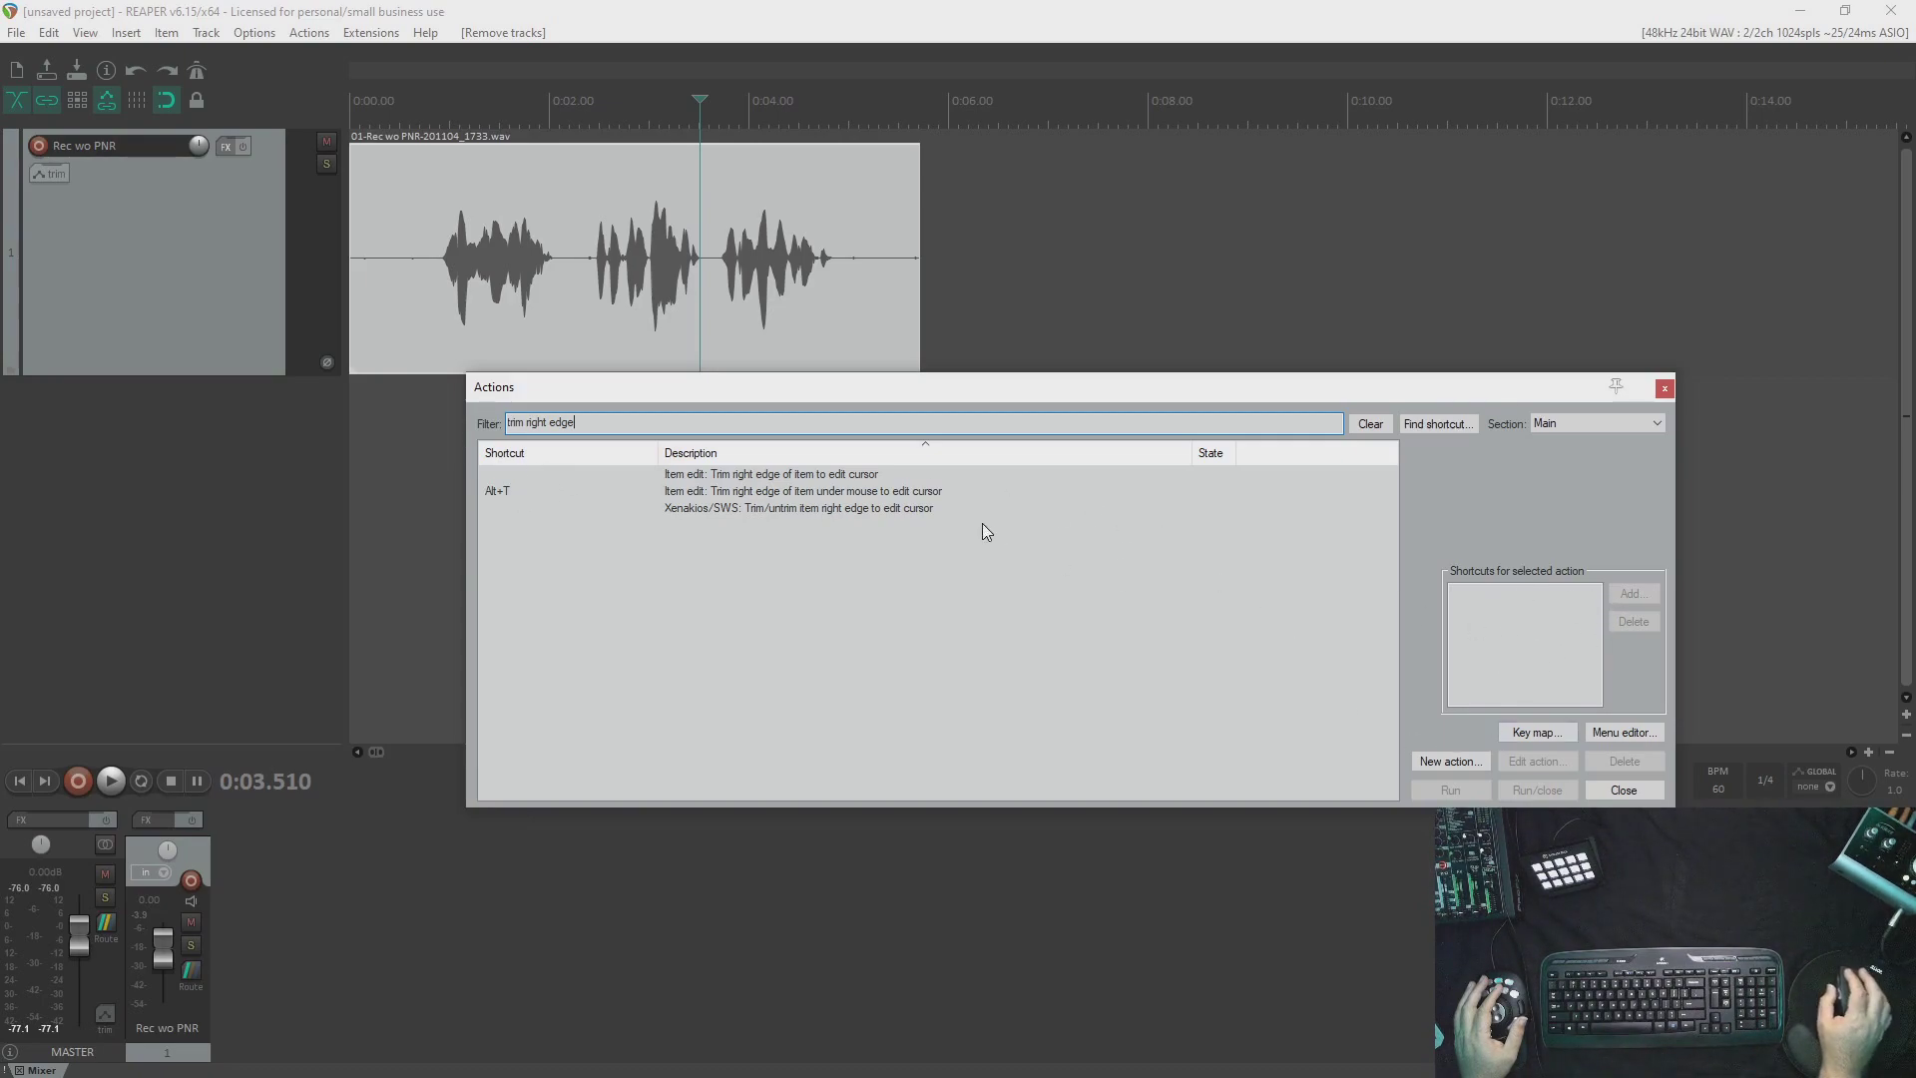
click(849, 493)
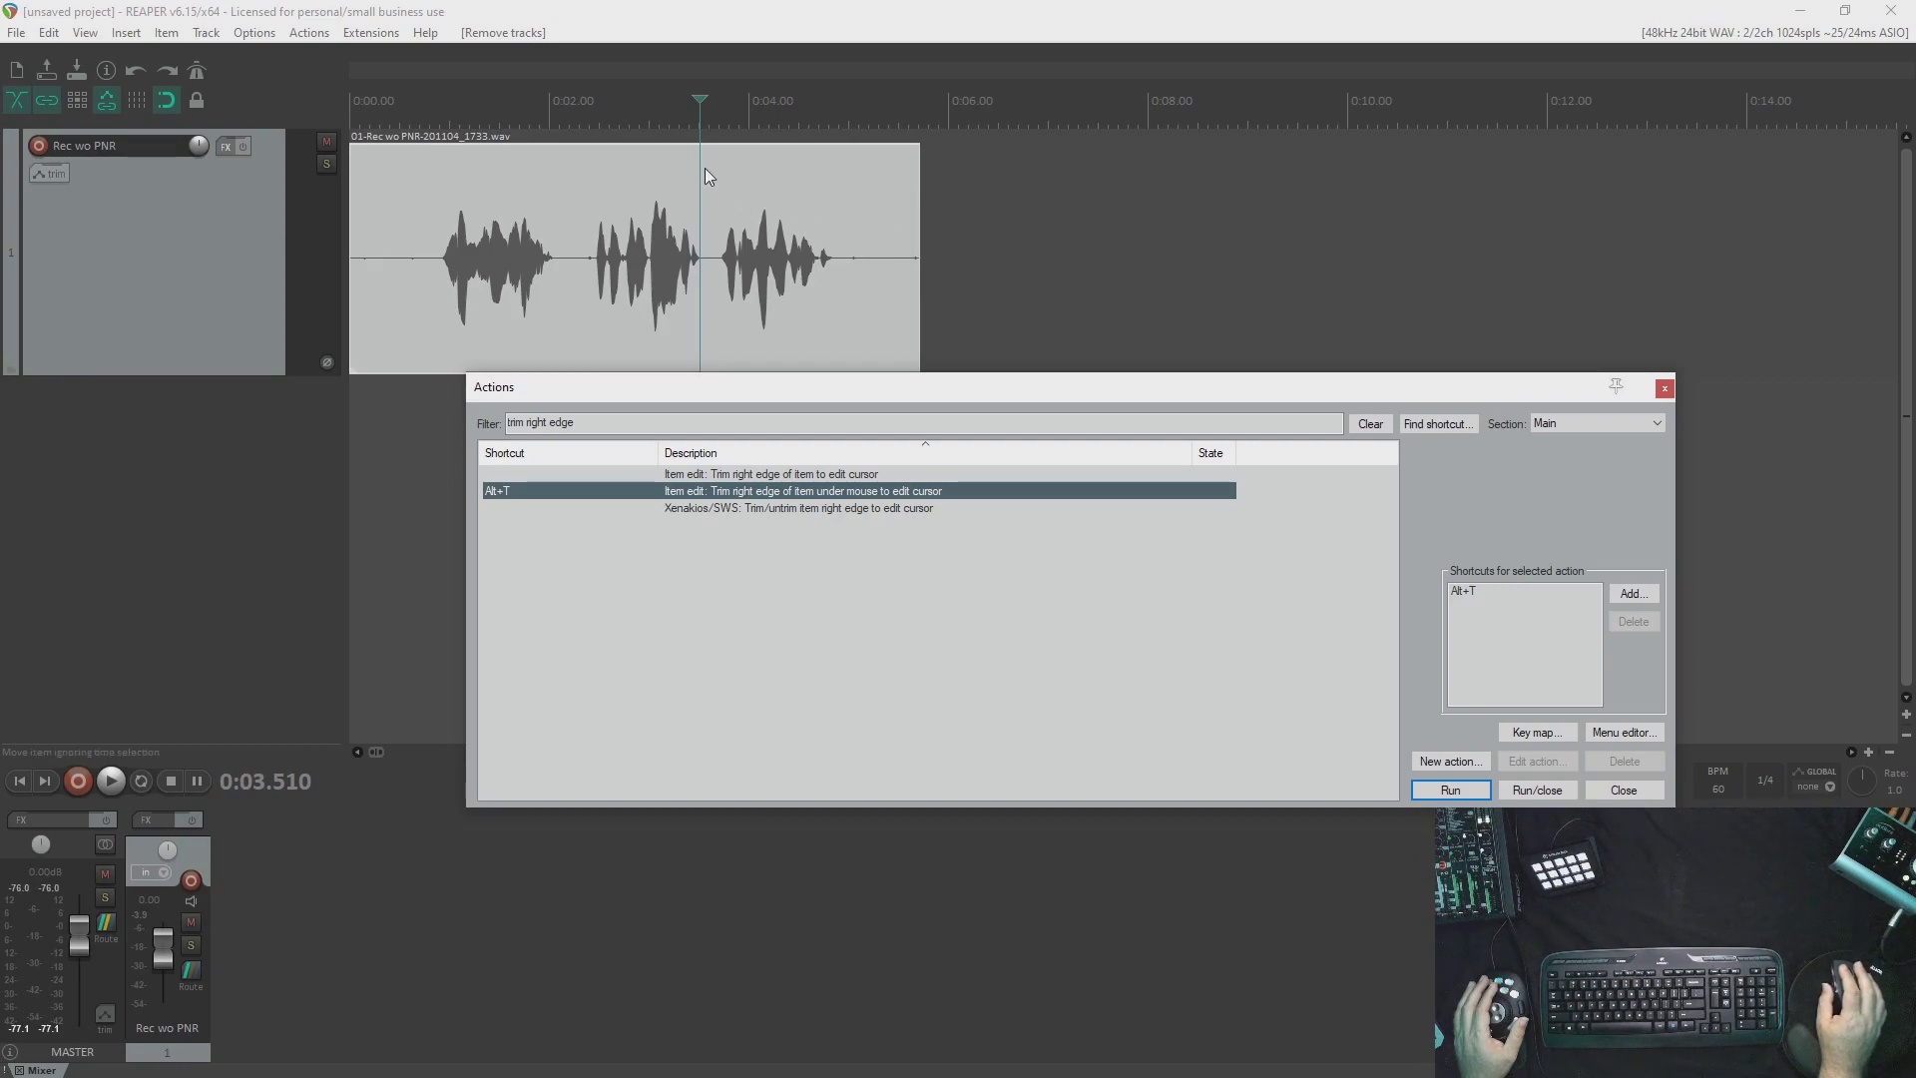
Try trimming the clip's end back to the edit cursor at 0:02.040, and restore its full length.
click(554, 265)
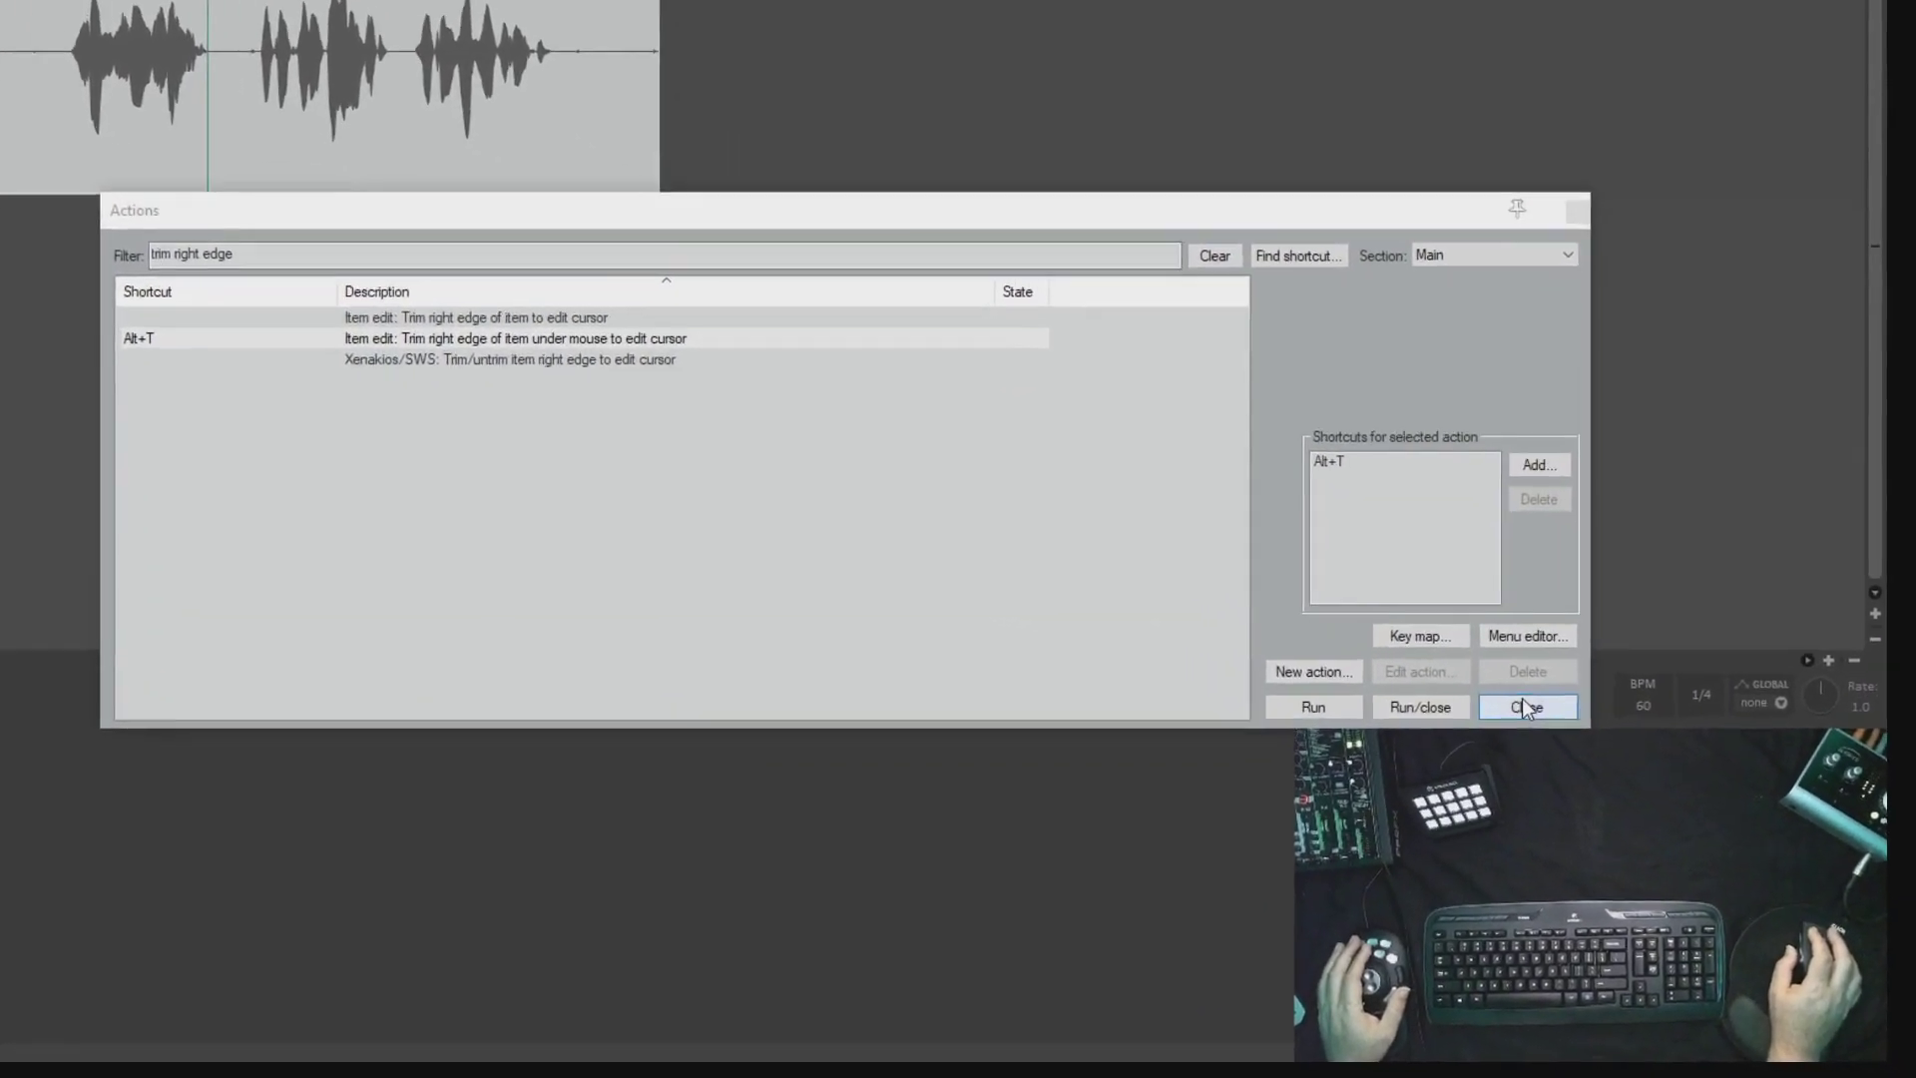
click(1611, 790)
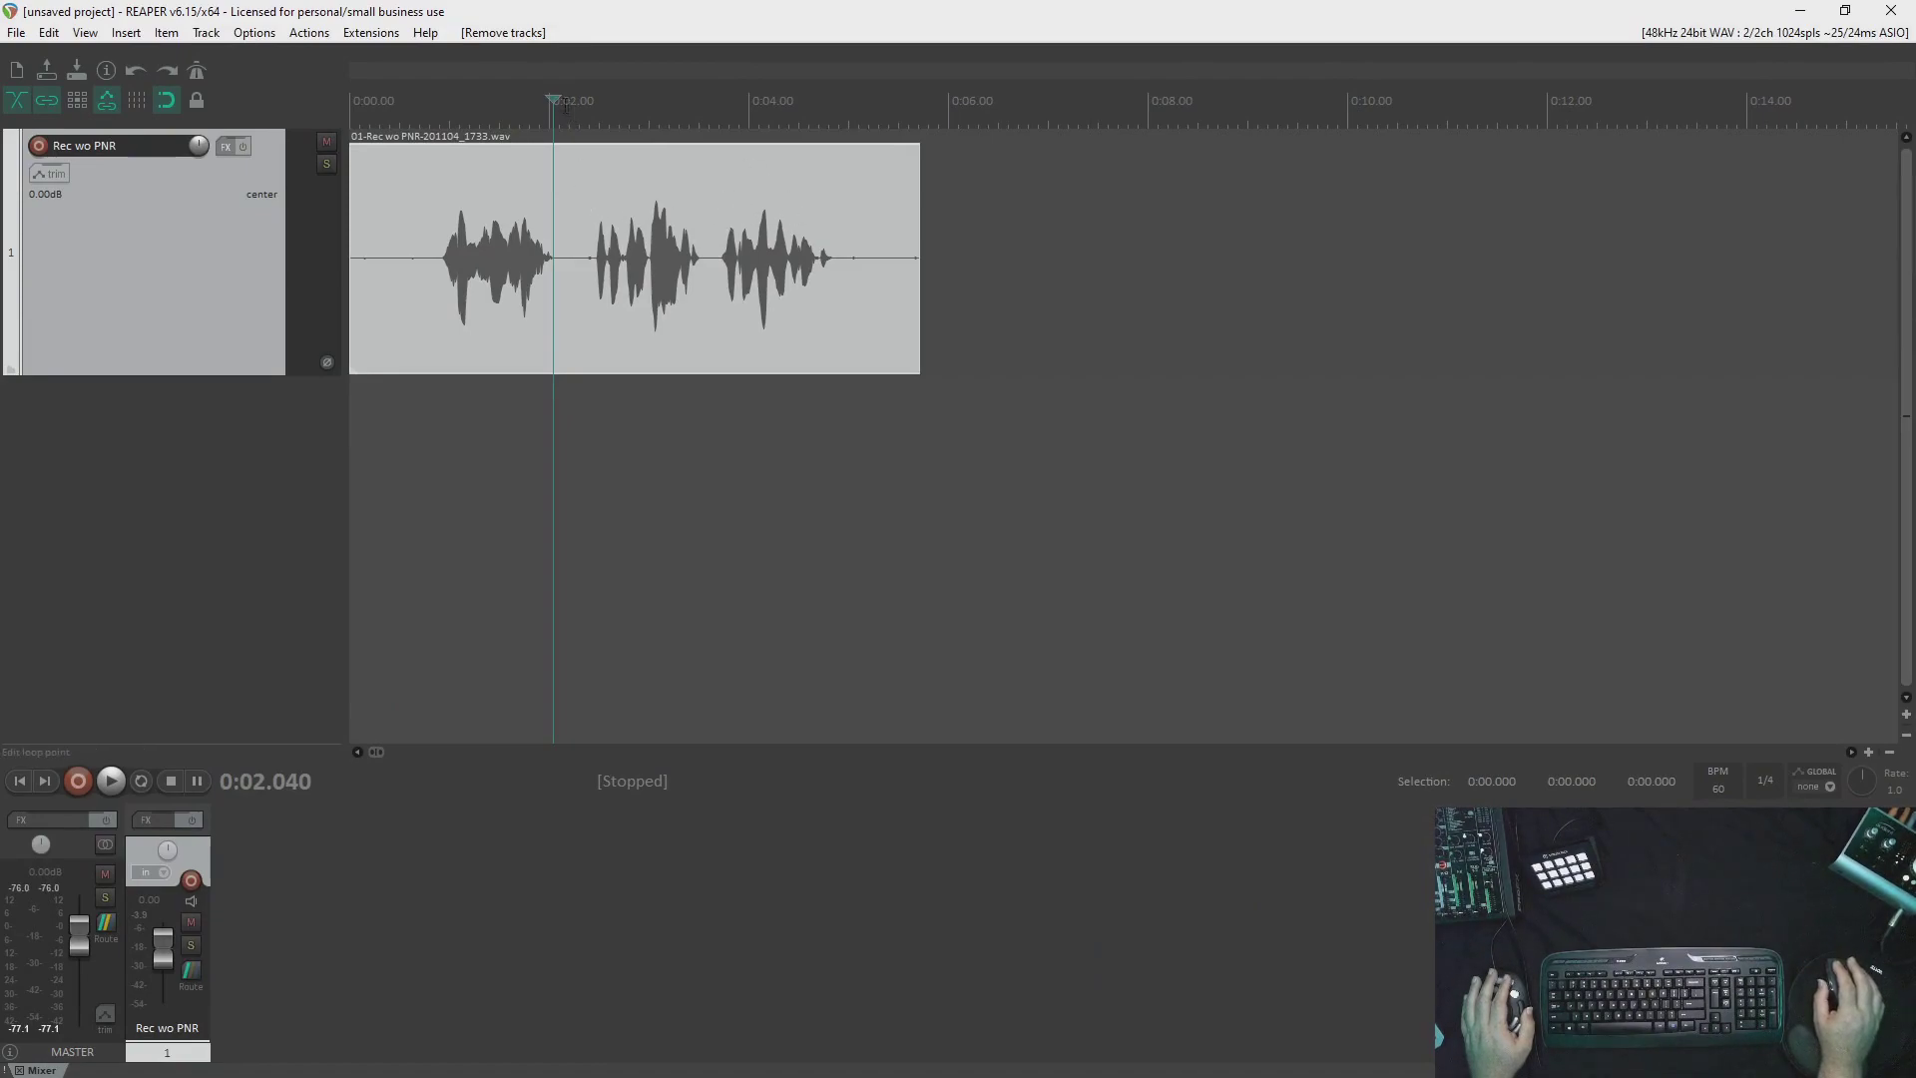
key(bracketright)
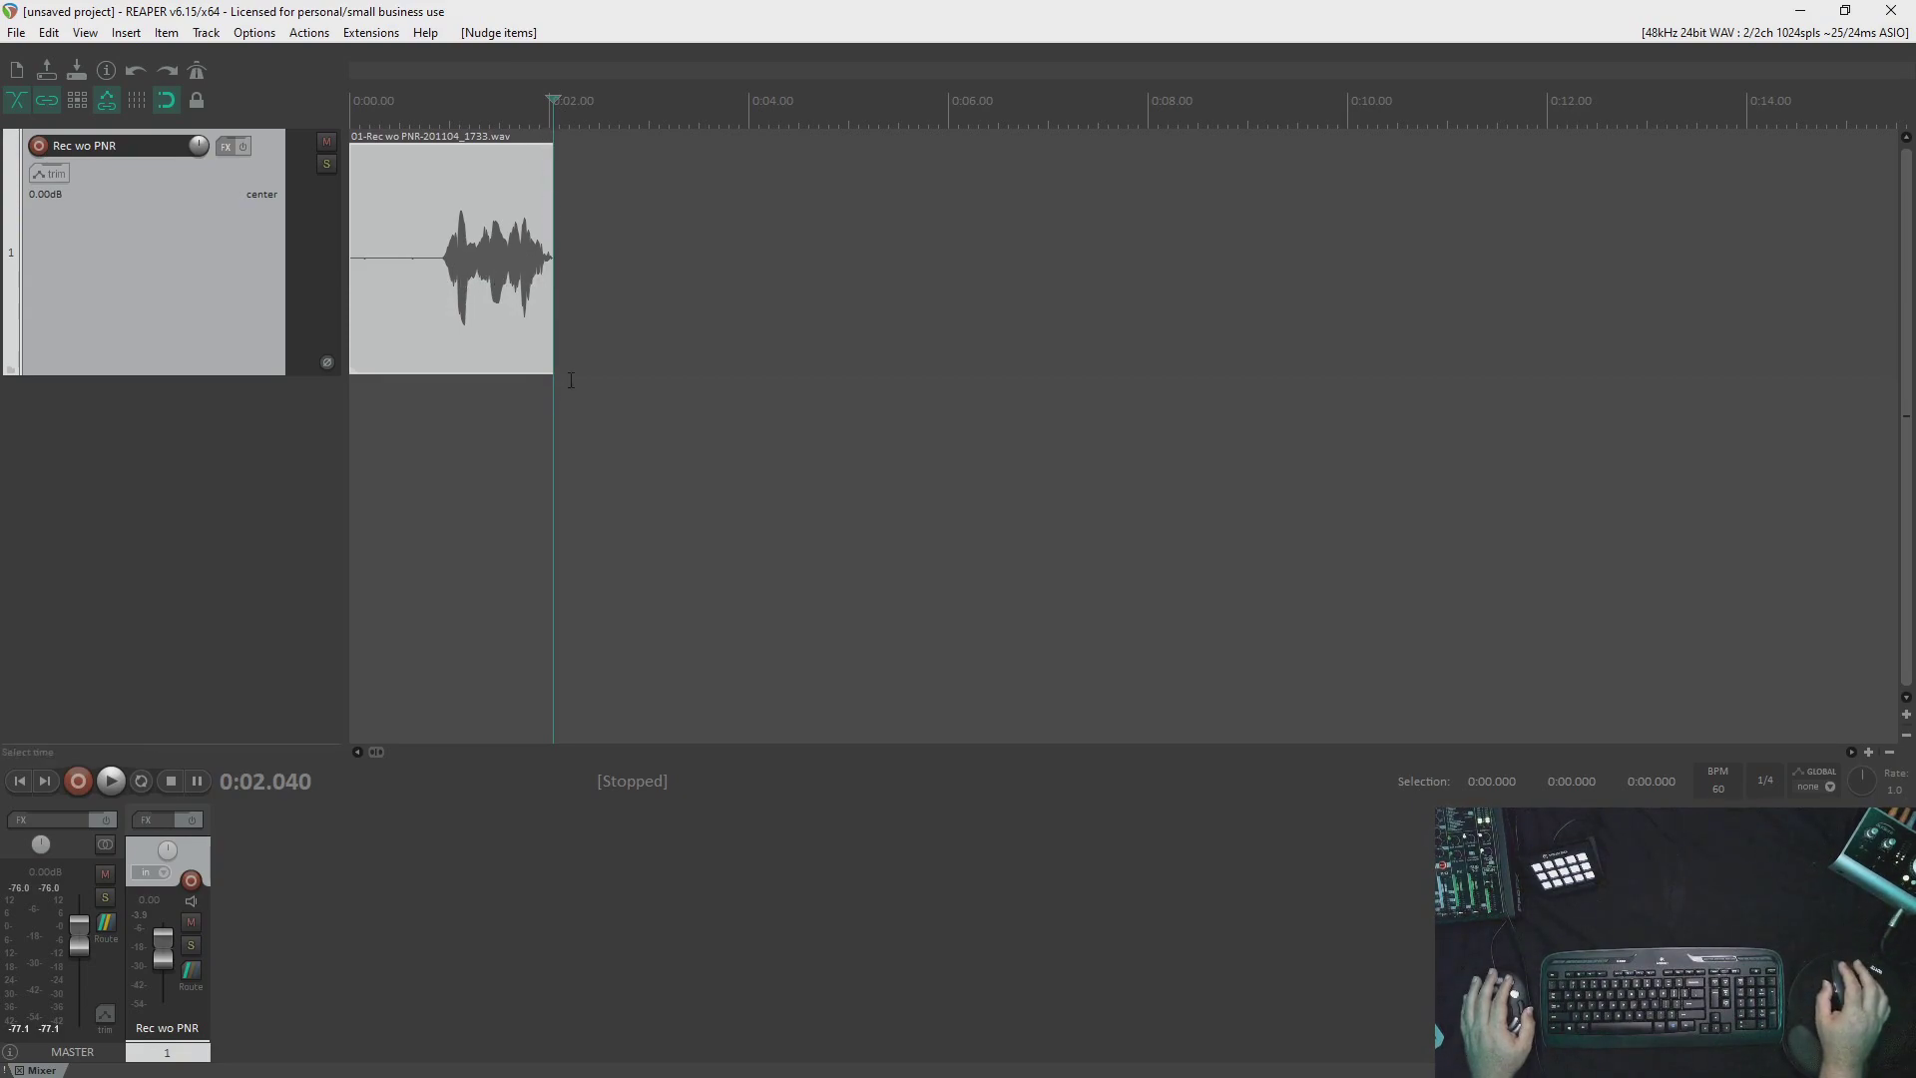
drag(554, 346, 916, 341)
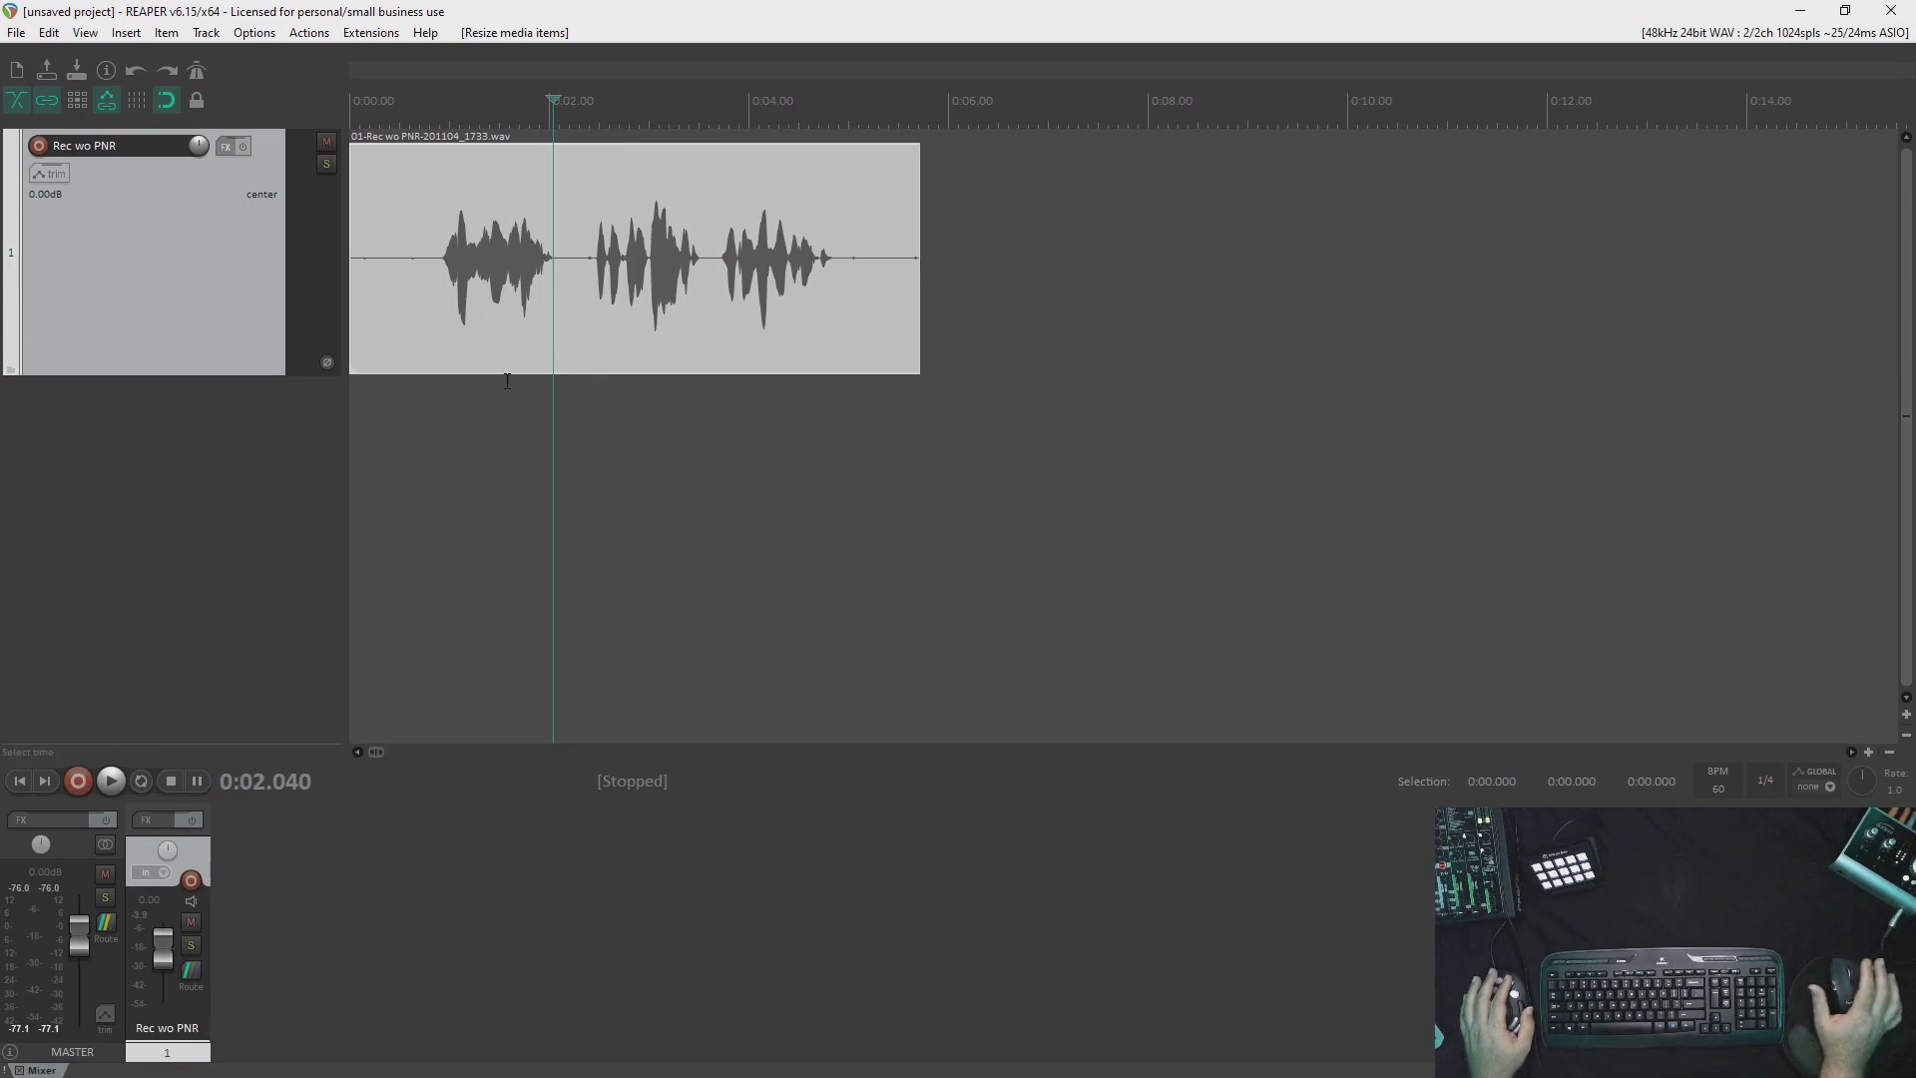
Trim the clip's end back to 0:03.510 and record a replacement phrase from that point on the Rec wo PNR track, leaving the track disarmed.
click(701, 271)
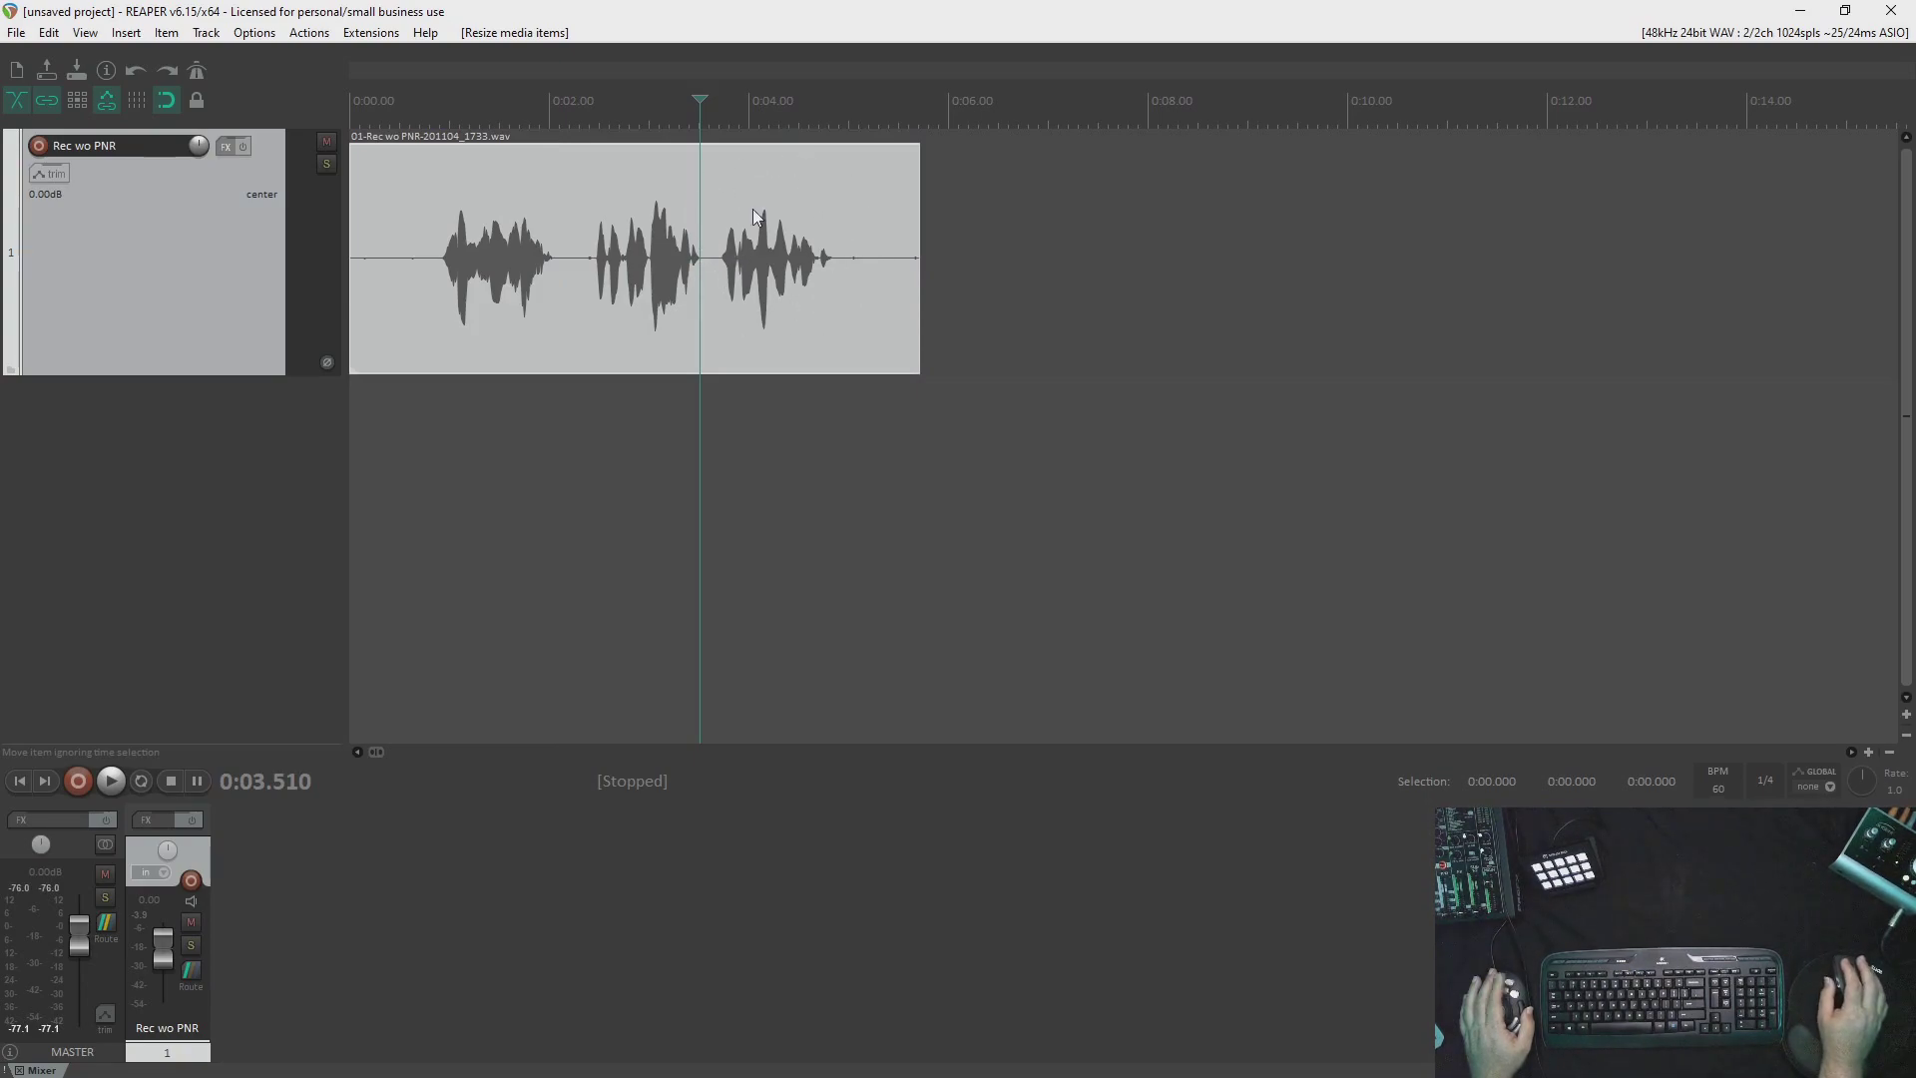
key(bracketright)
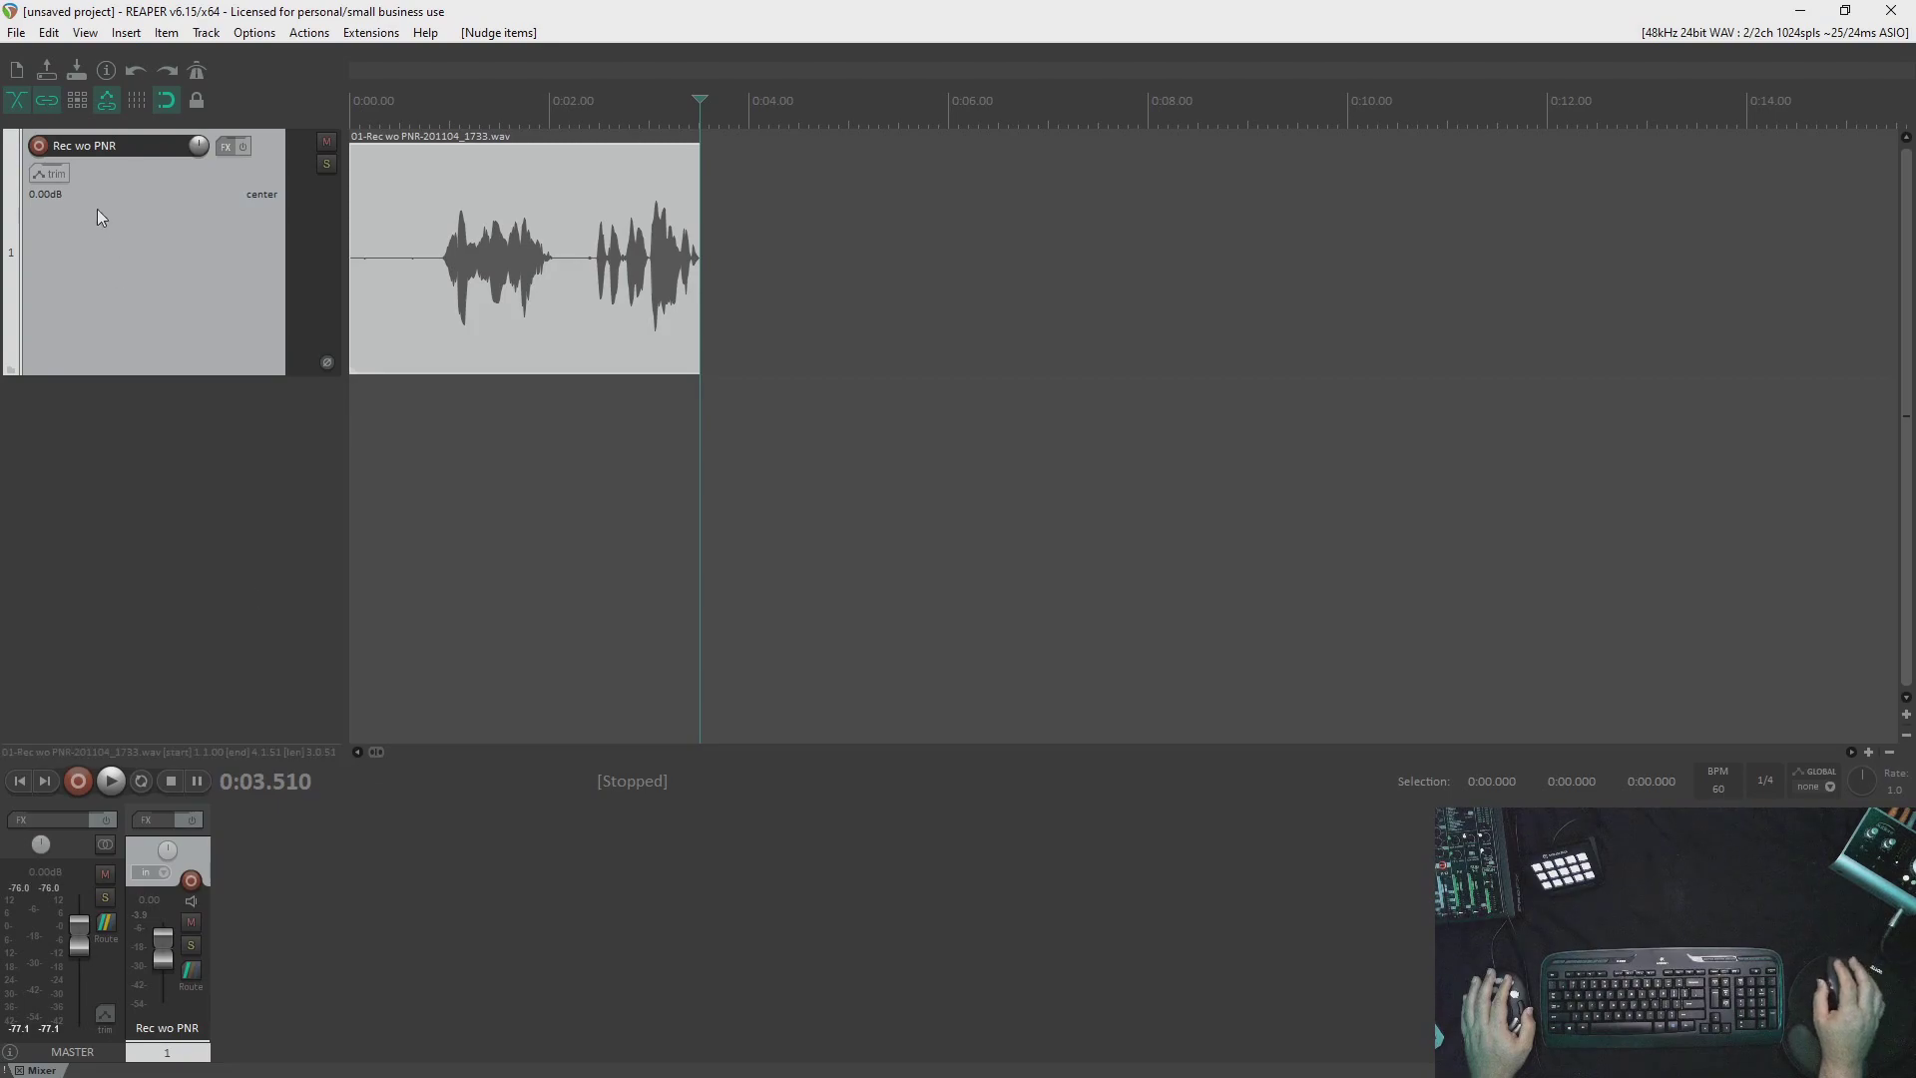
click(40, 147)
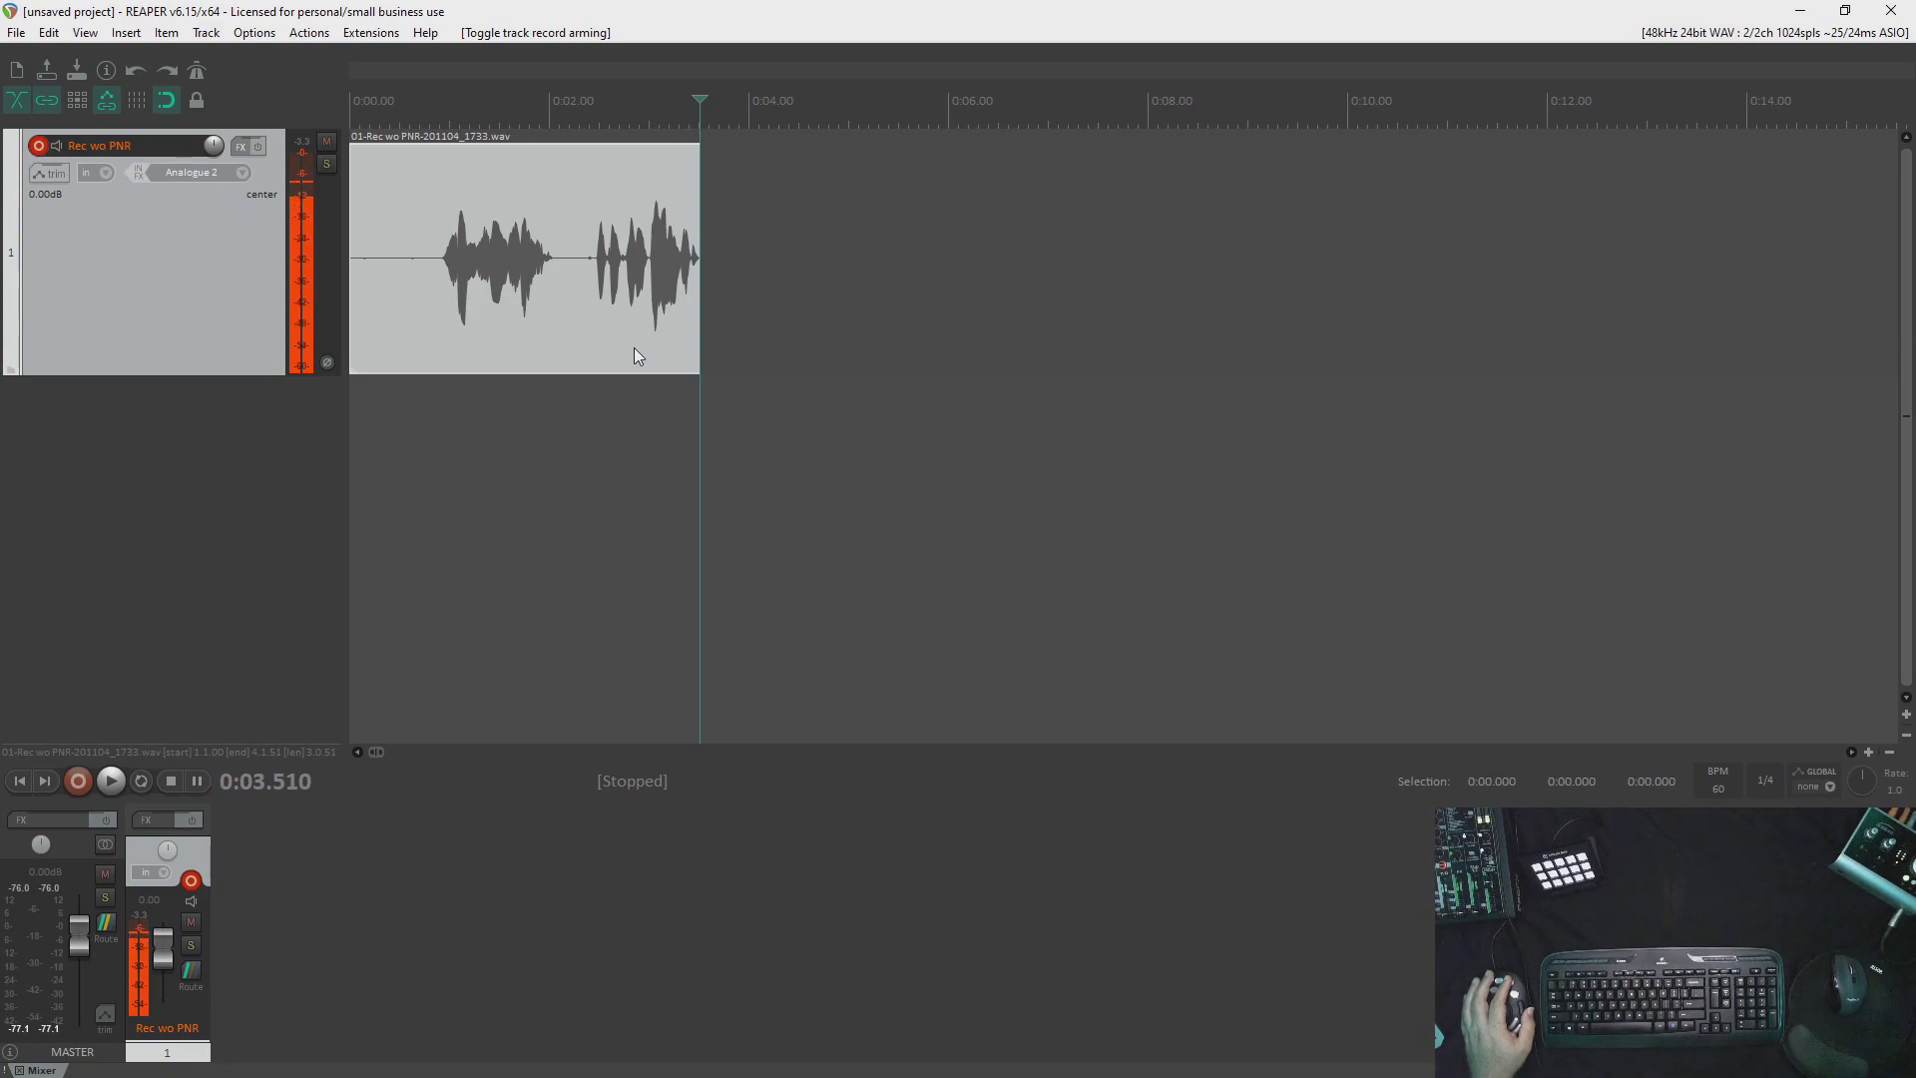
key(ctrl+r)
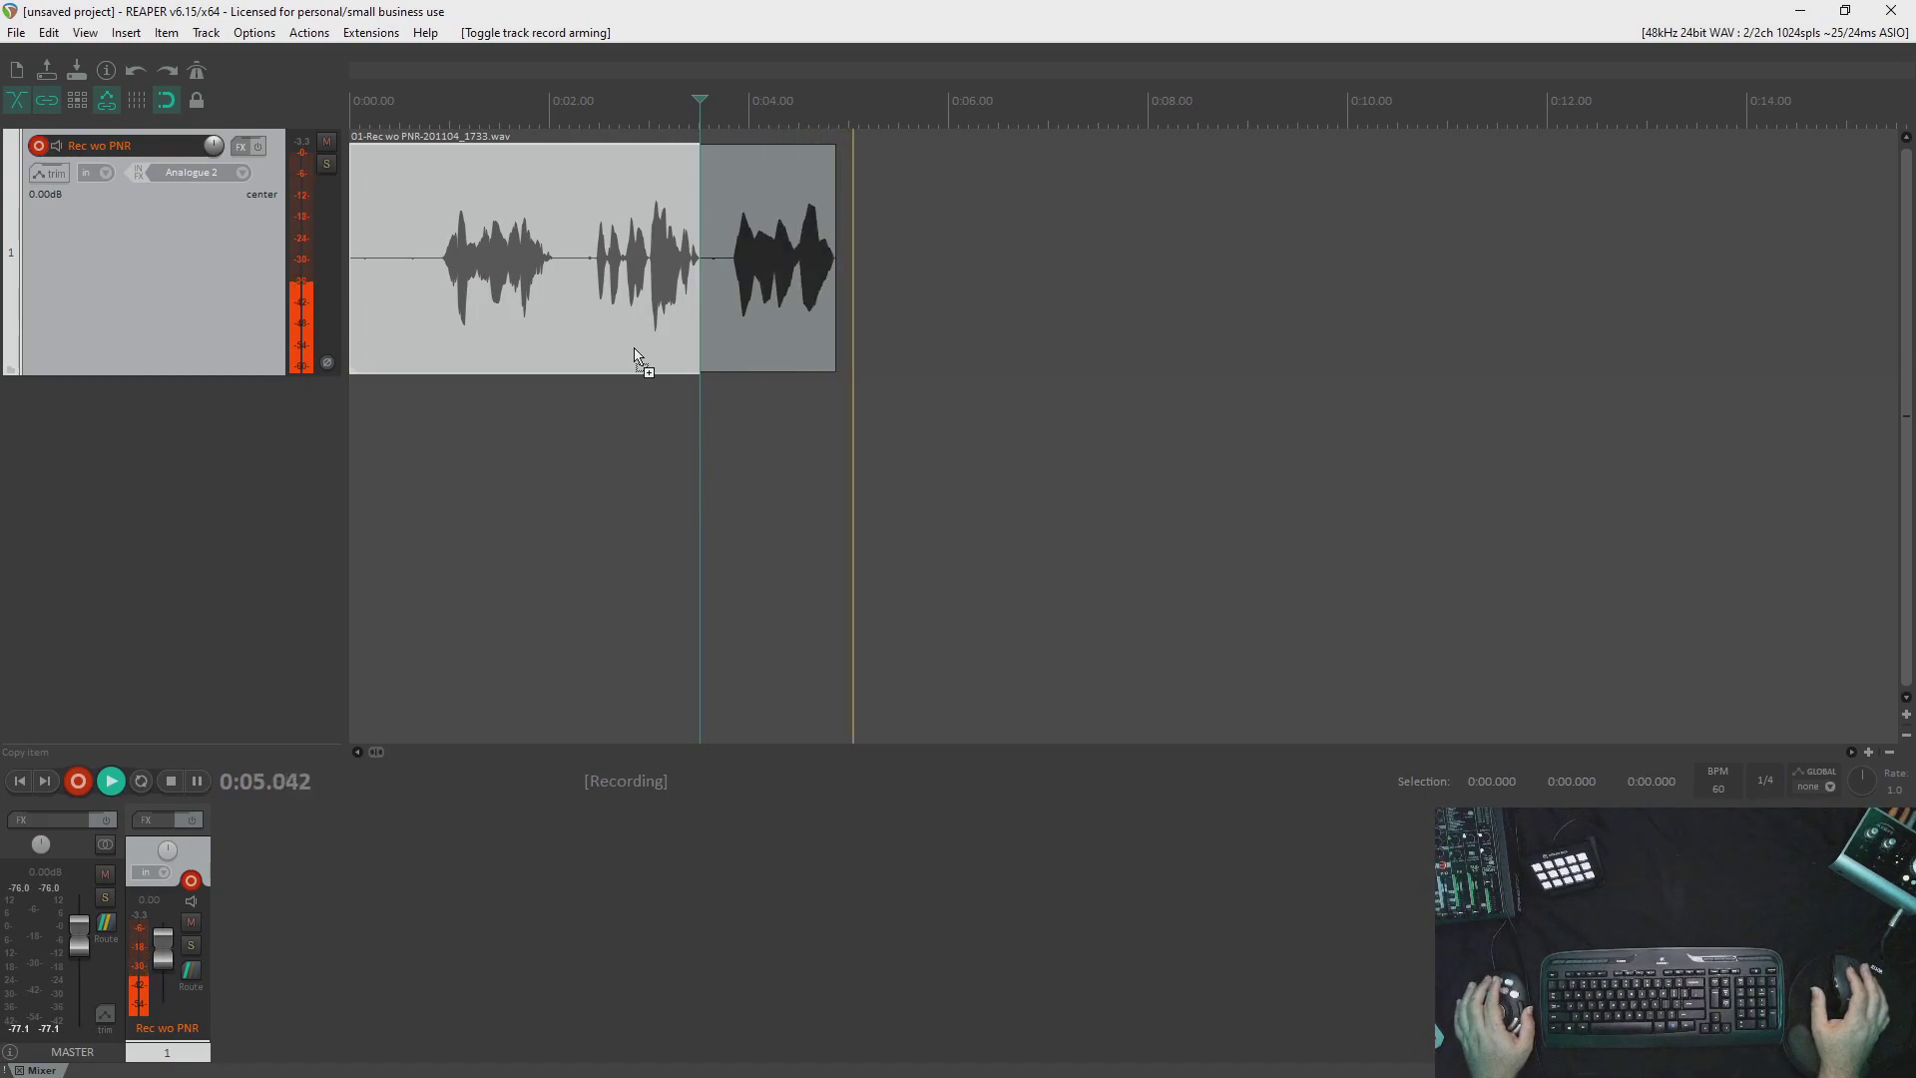
key(ctrl+r)
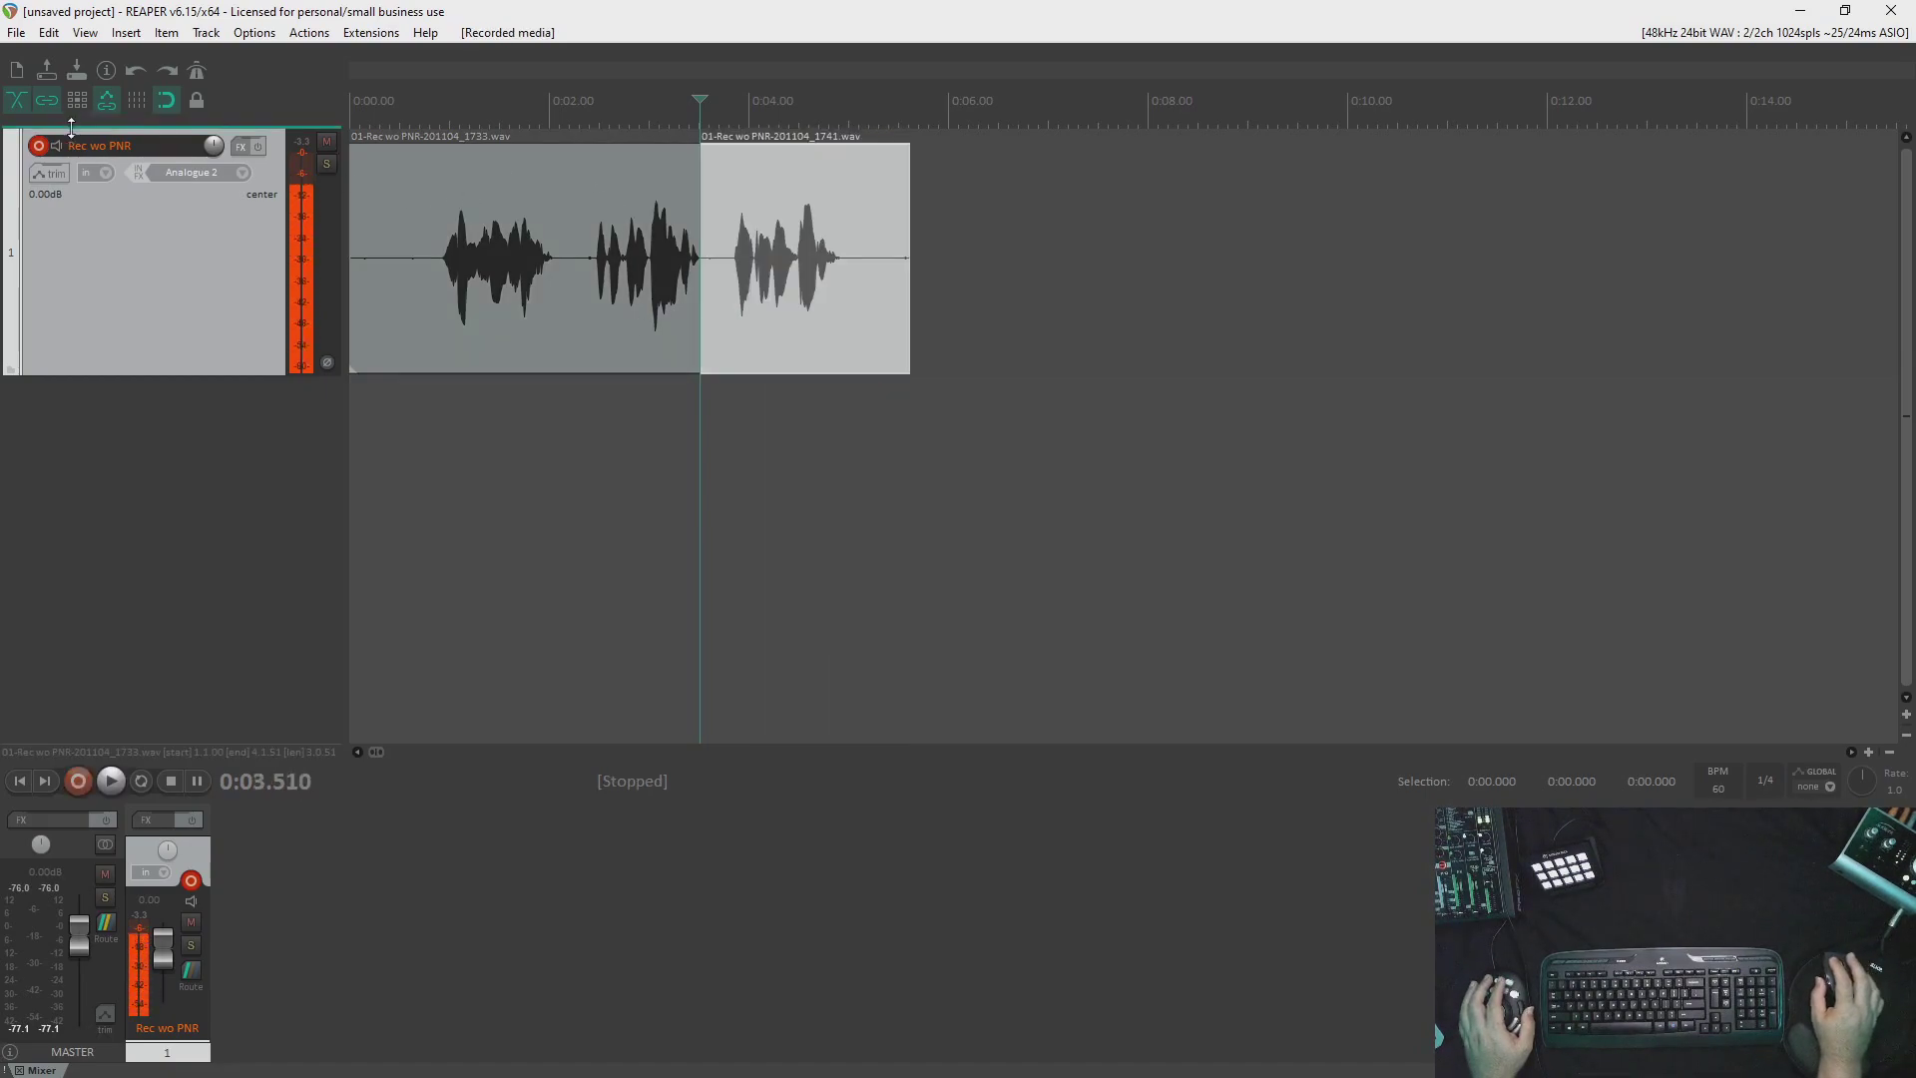
click(38, 146)
Play back both clips from 0:00.490 to check the pause at the join.
click(398, 183)
key(space)
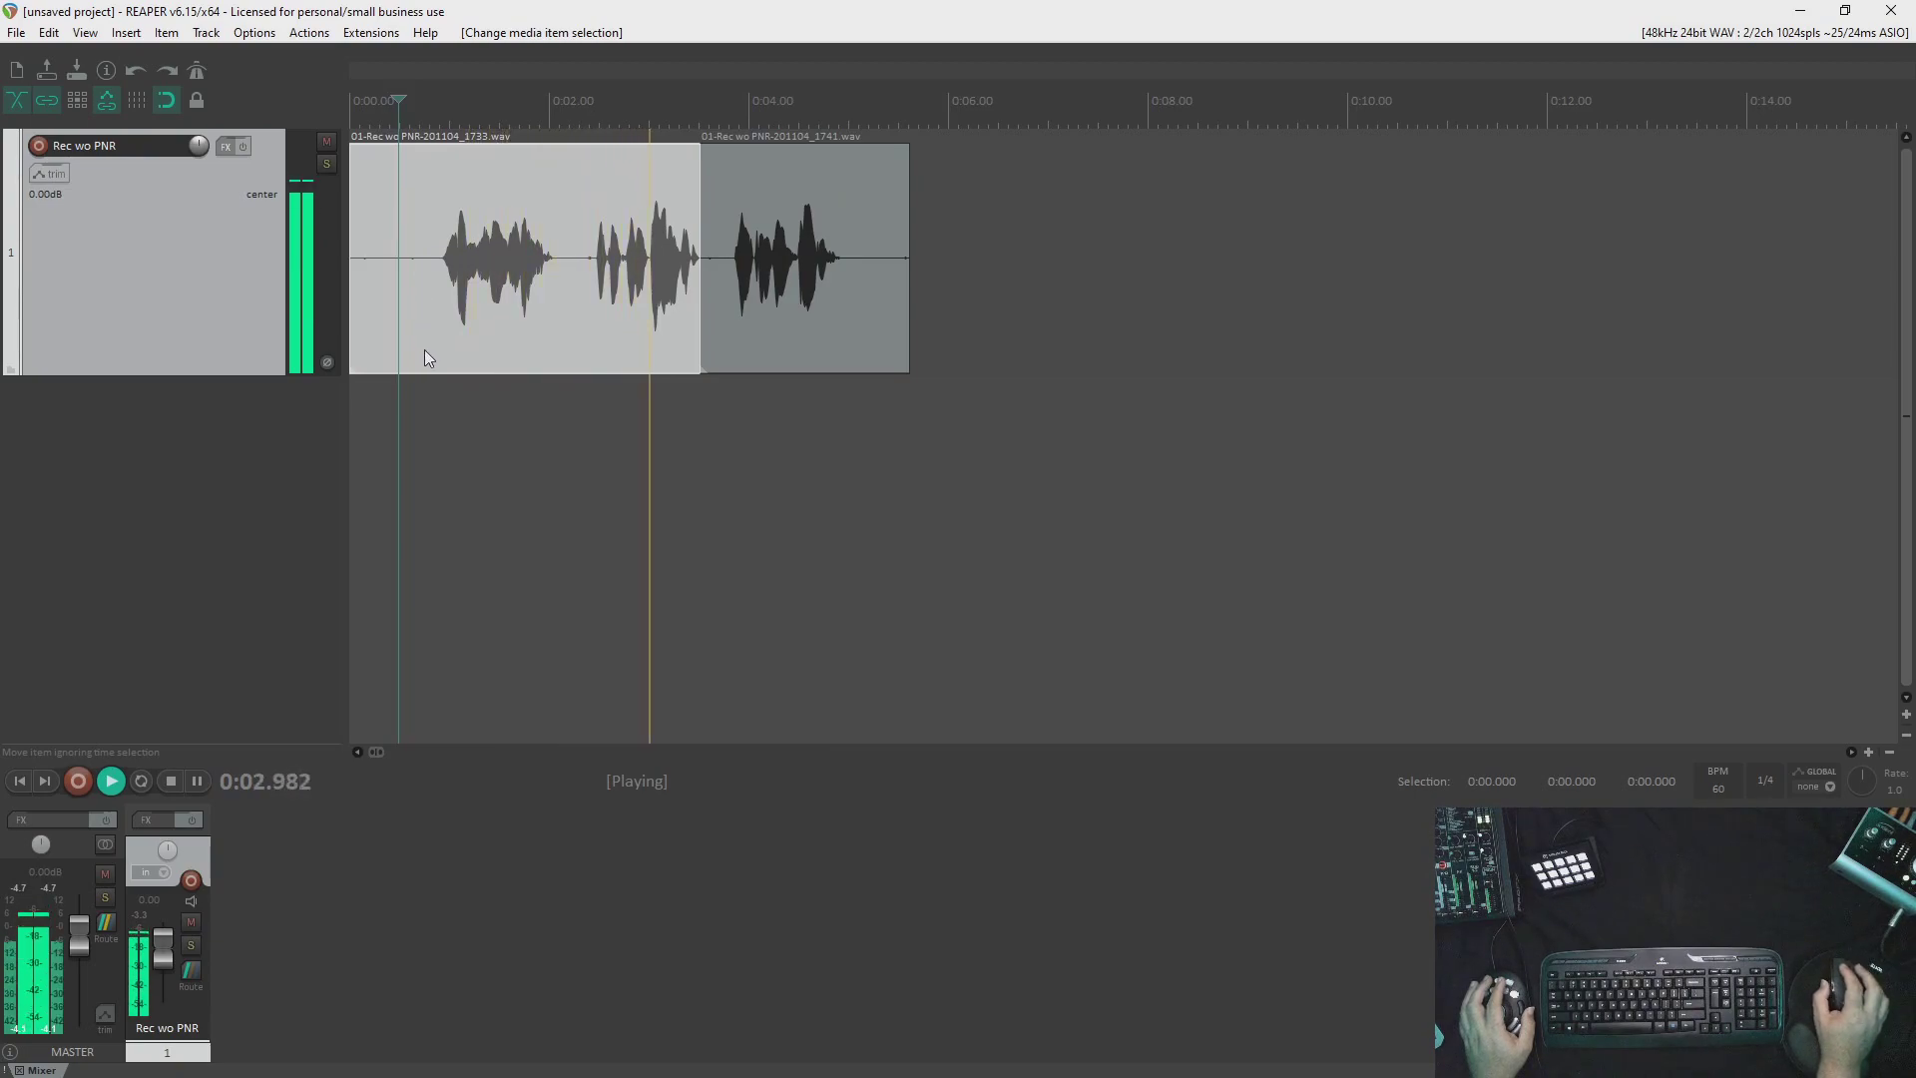
key(space)
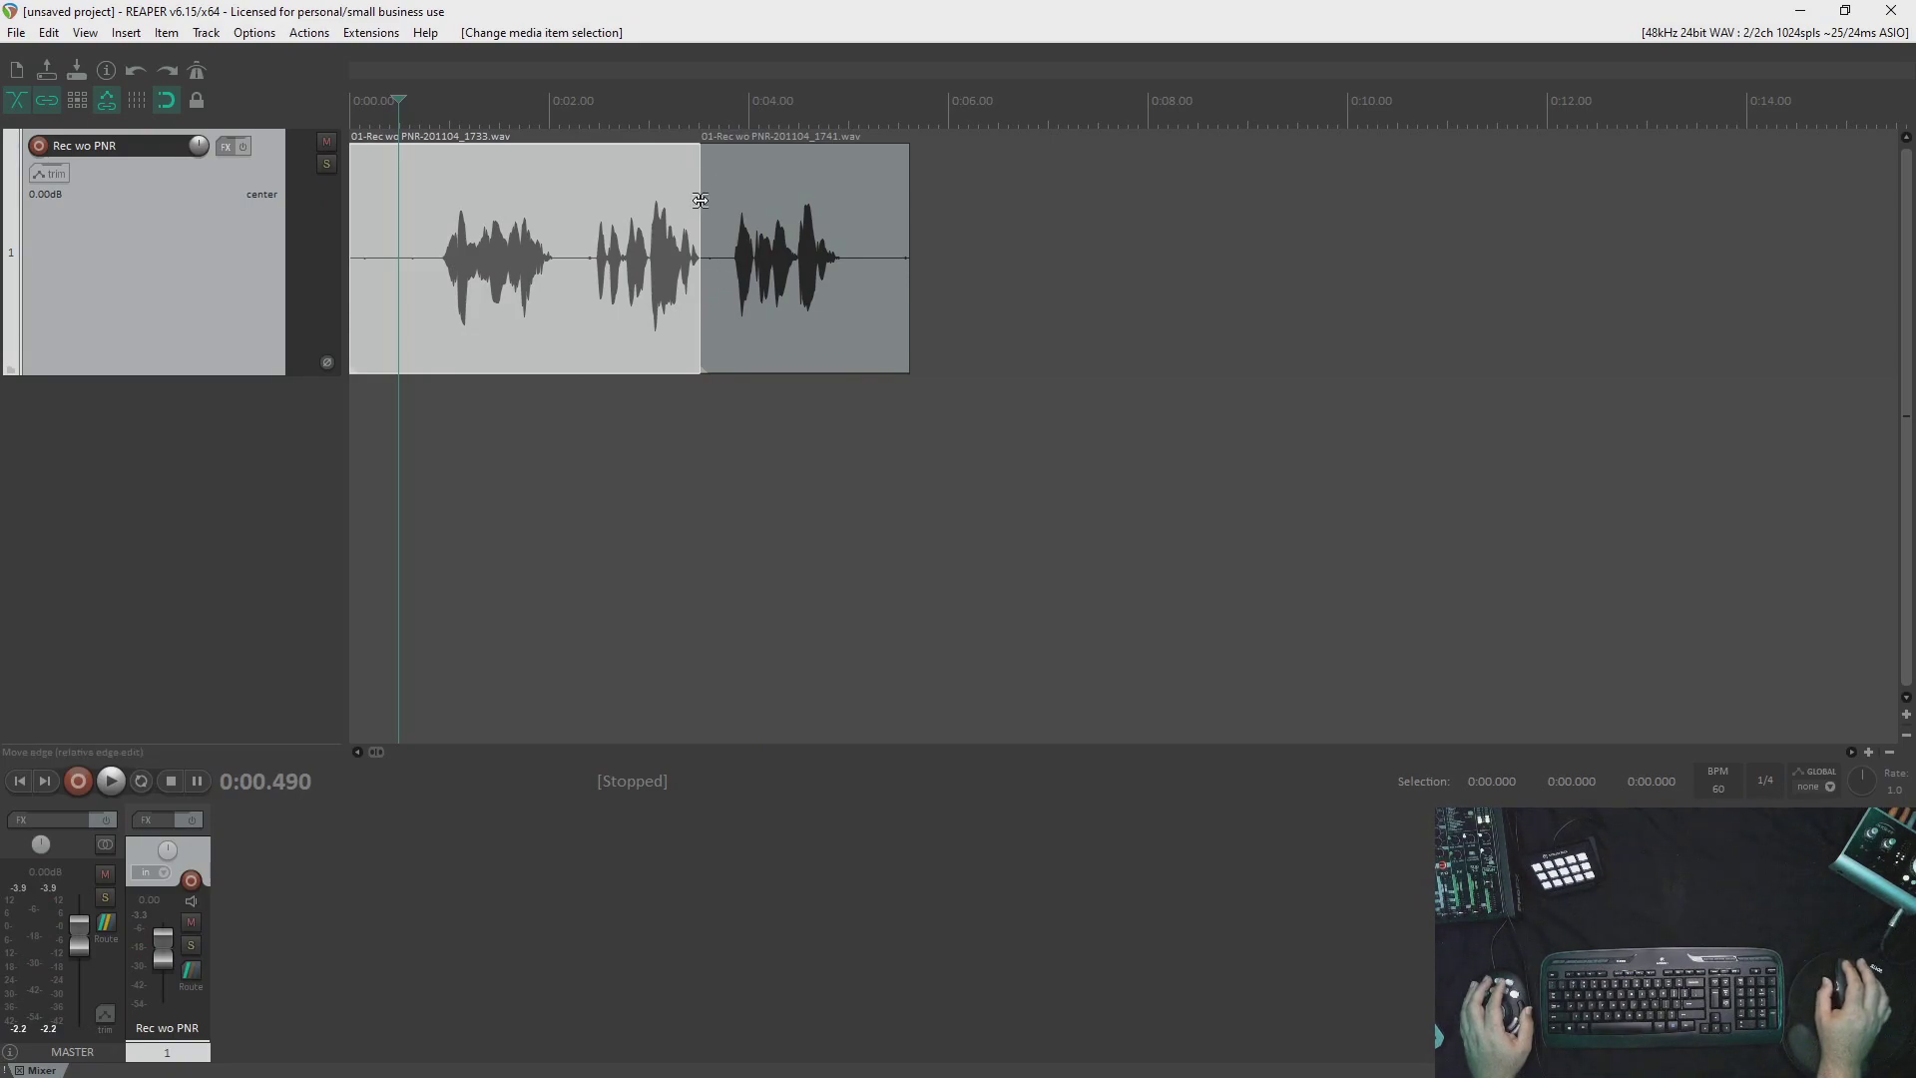
Tighten the pause before the second phrase by trimming the new clip's start and butting it against the first clip, and play back the join.
drag(701, 207, 739, 209)
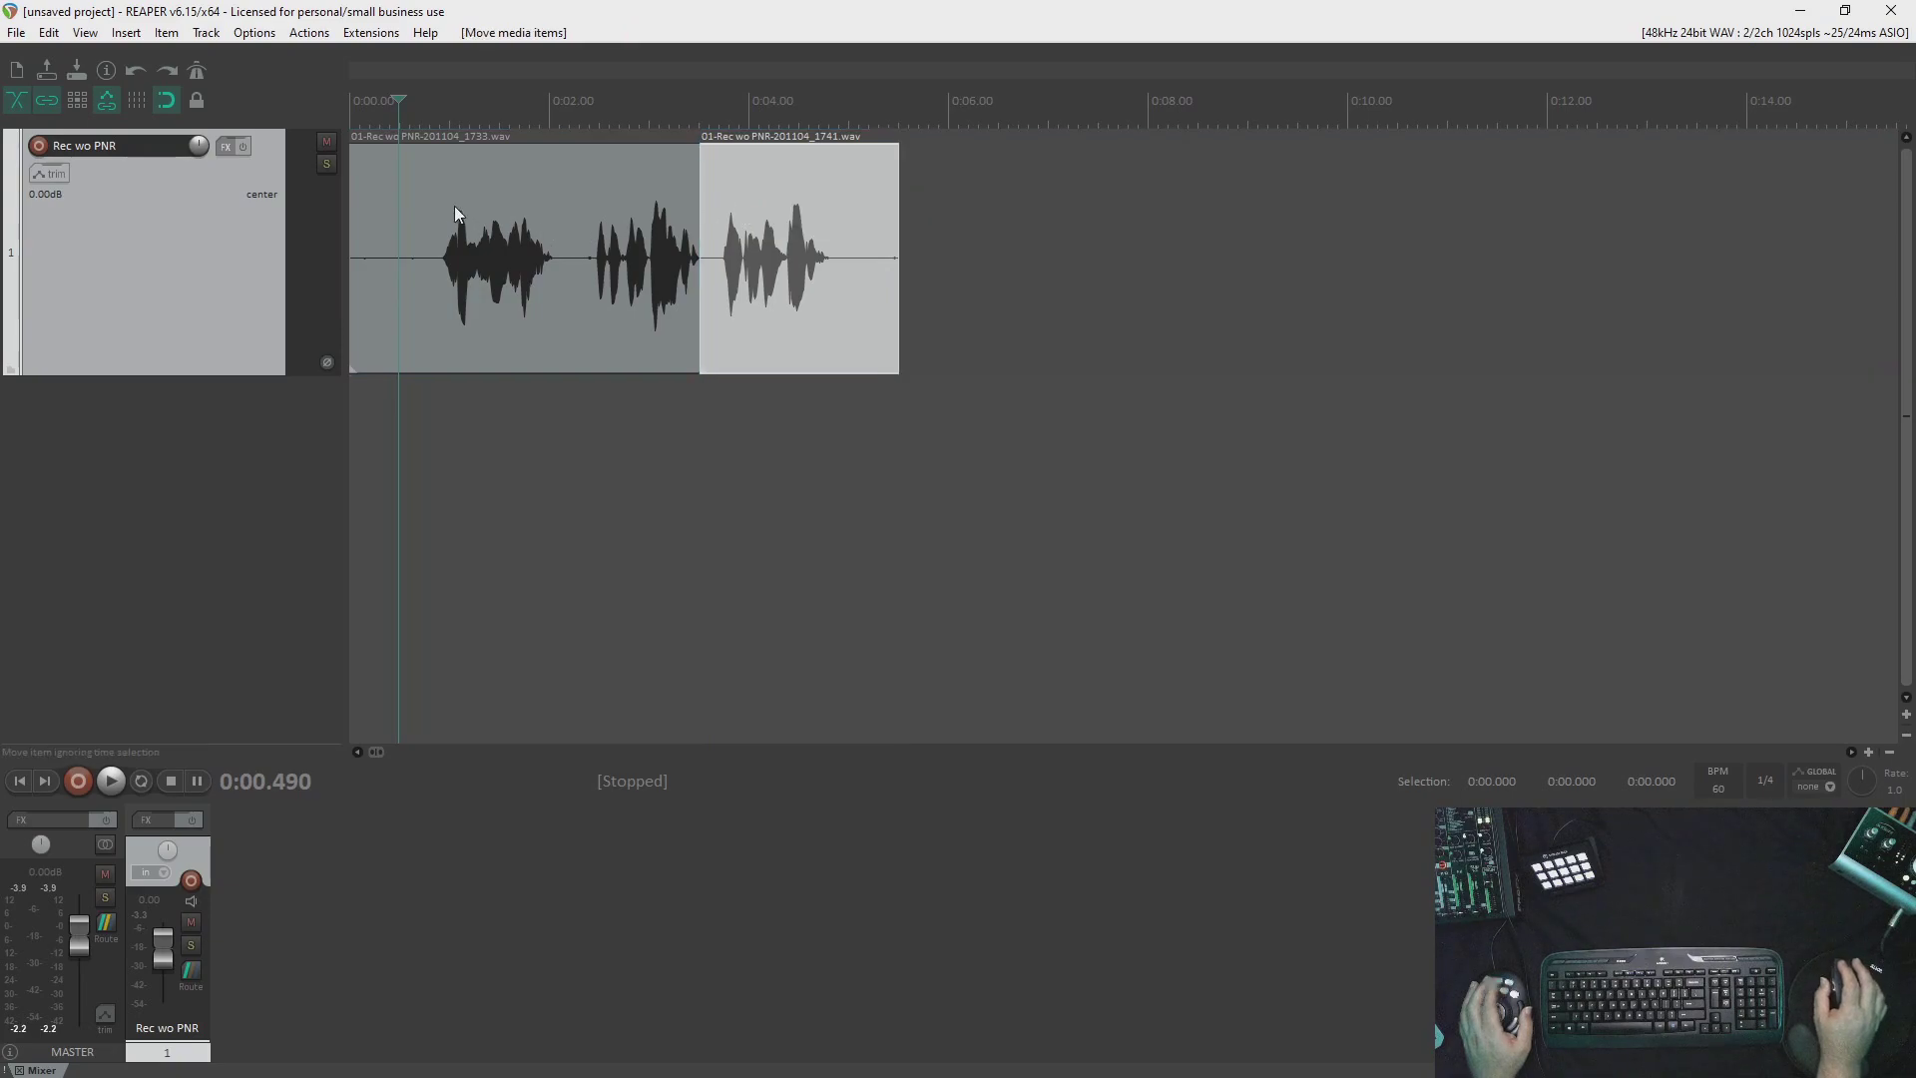
click(427, 201)
key(space)
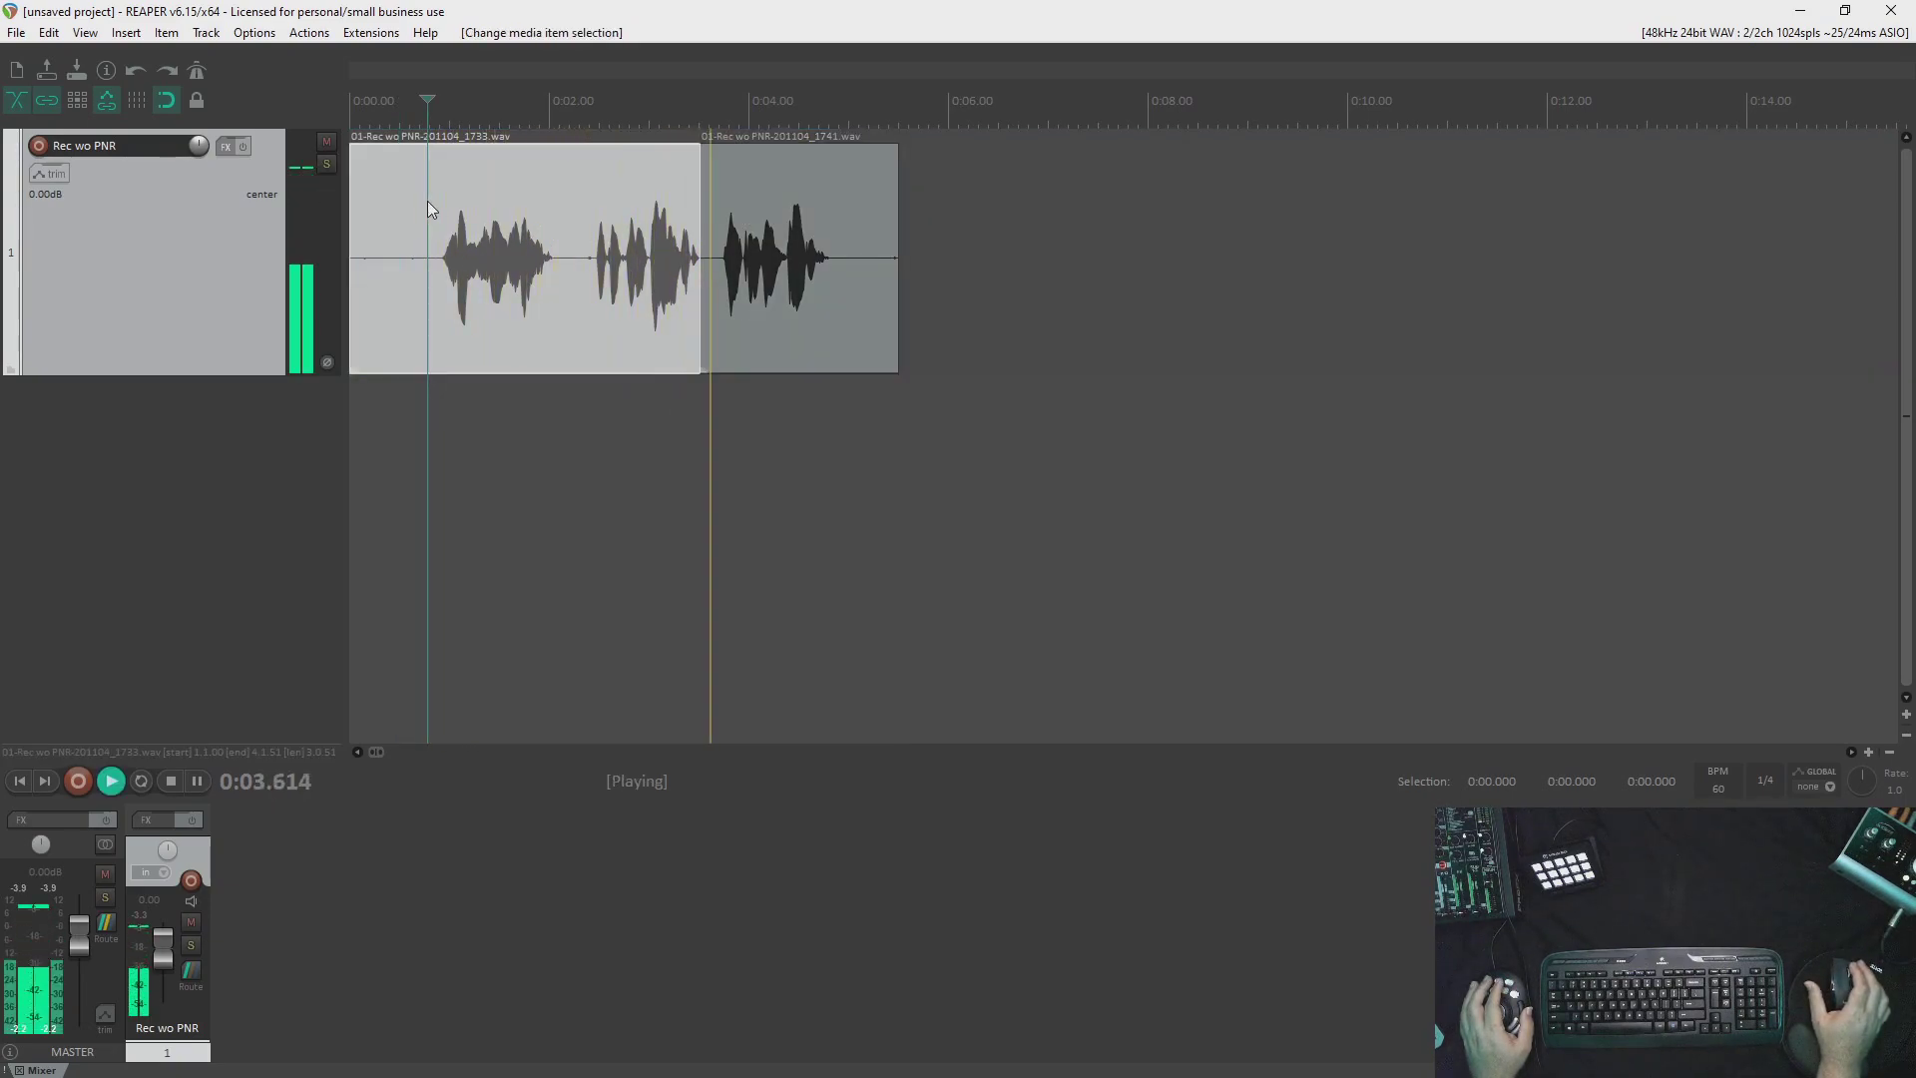
key(space)
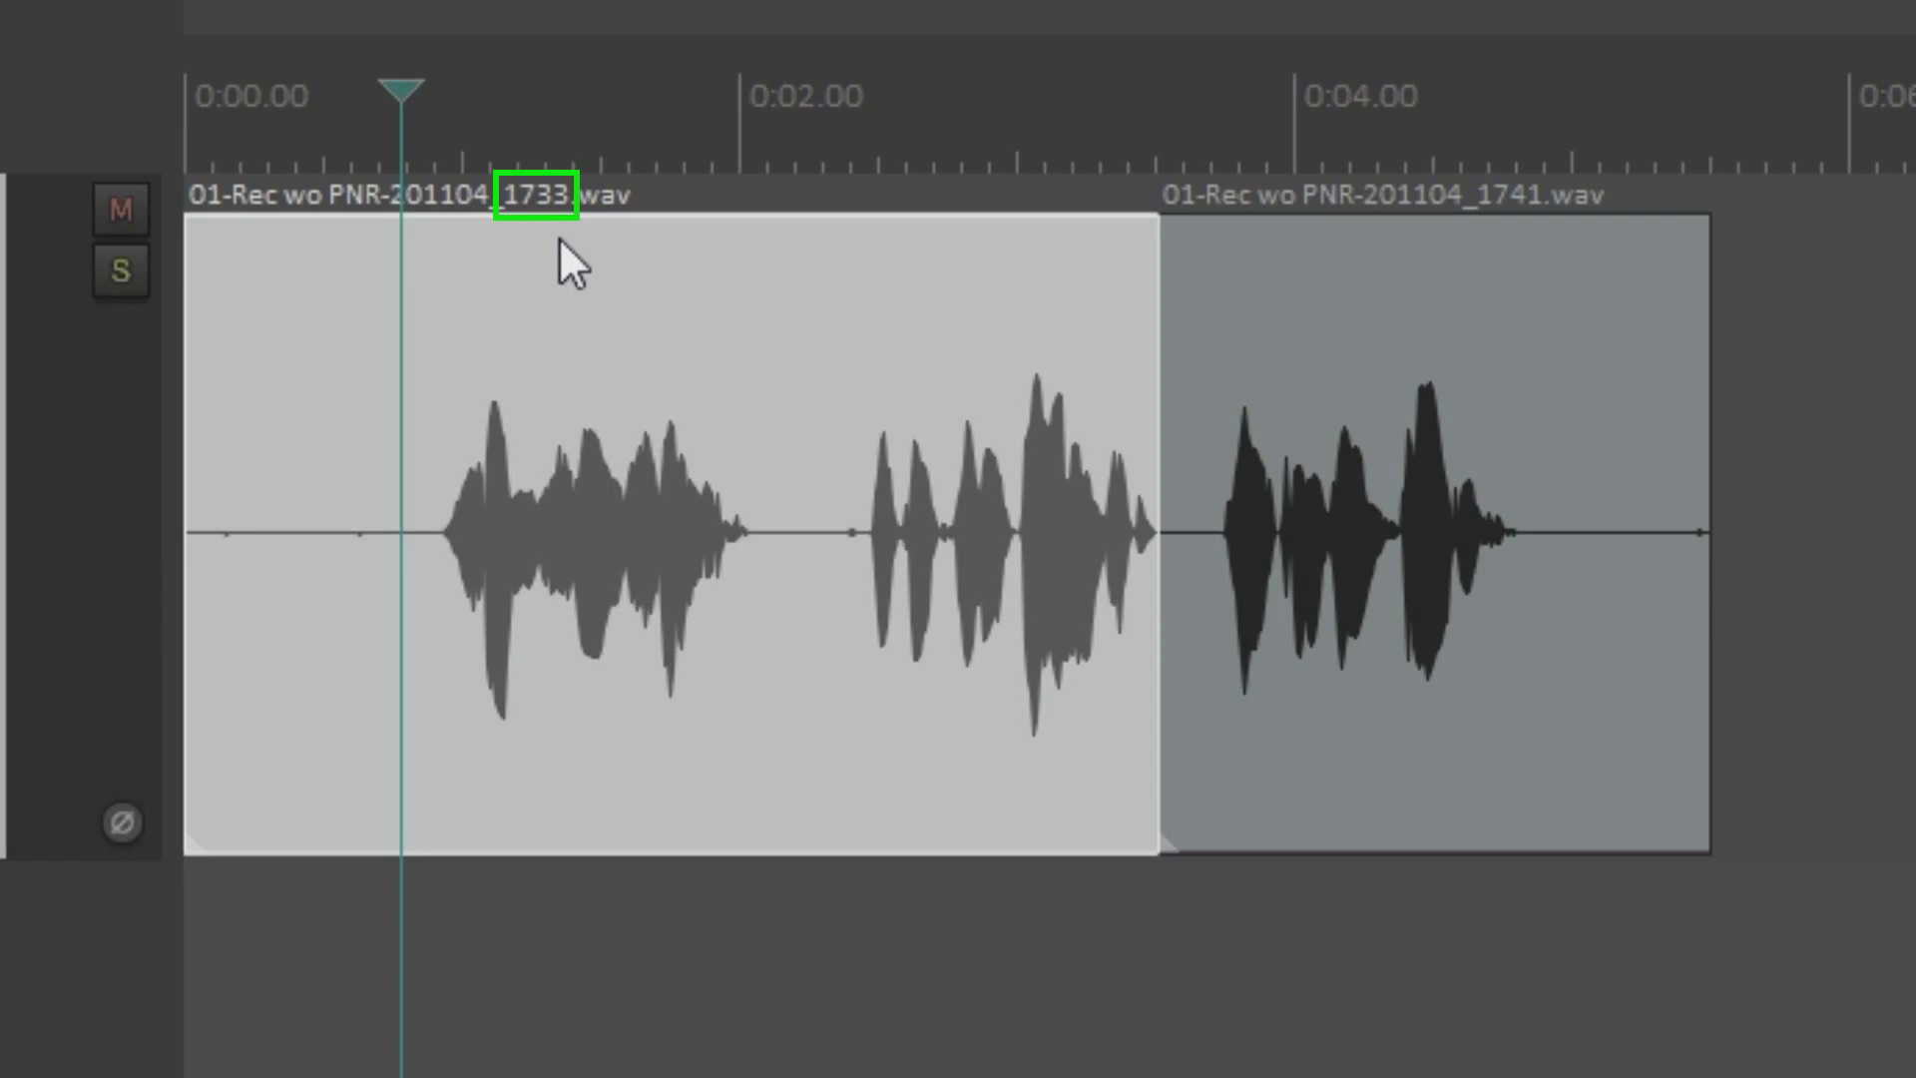
Select each of the two clips in turn and both together, and clear the selection.
click(1537, 296)
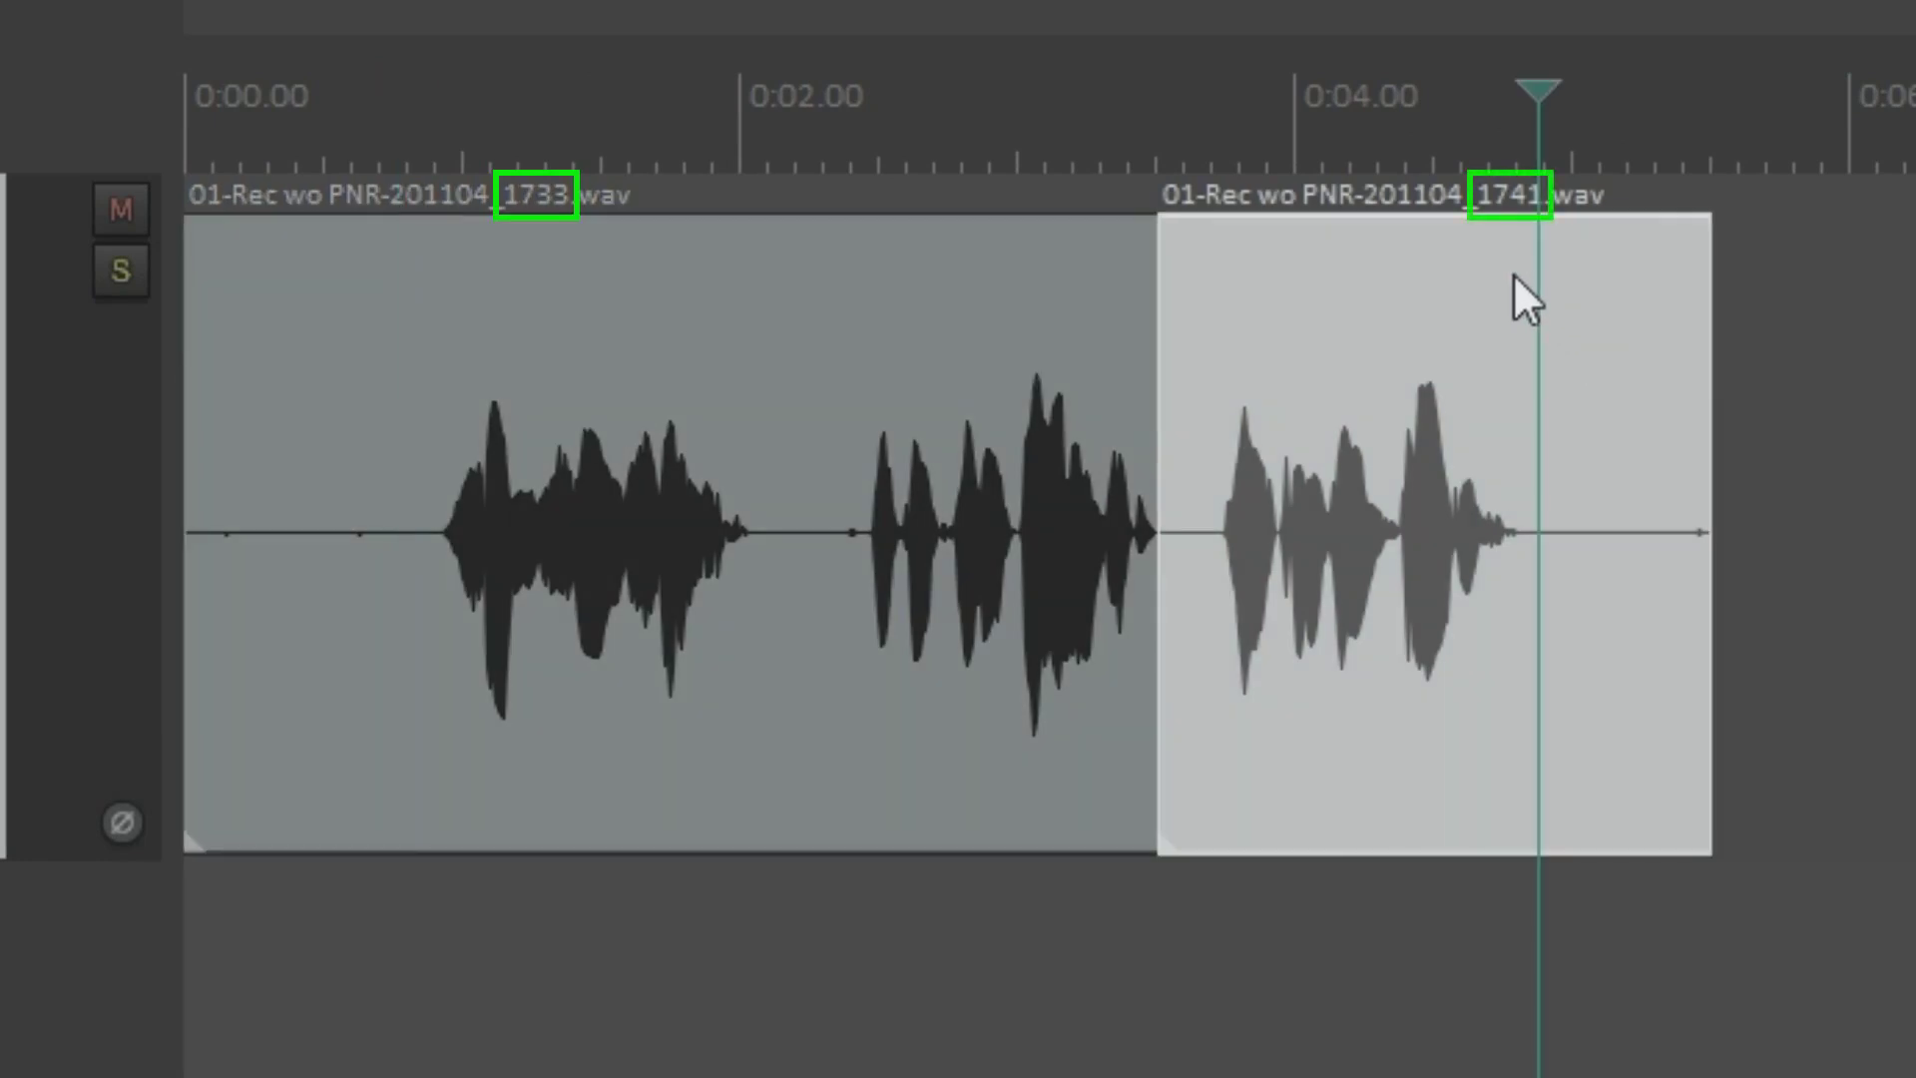
click(1607, 274)
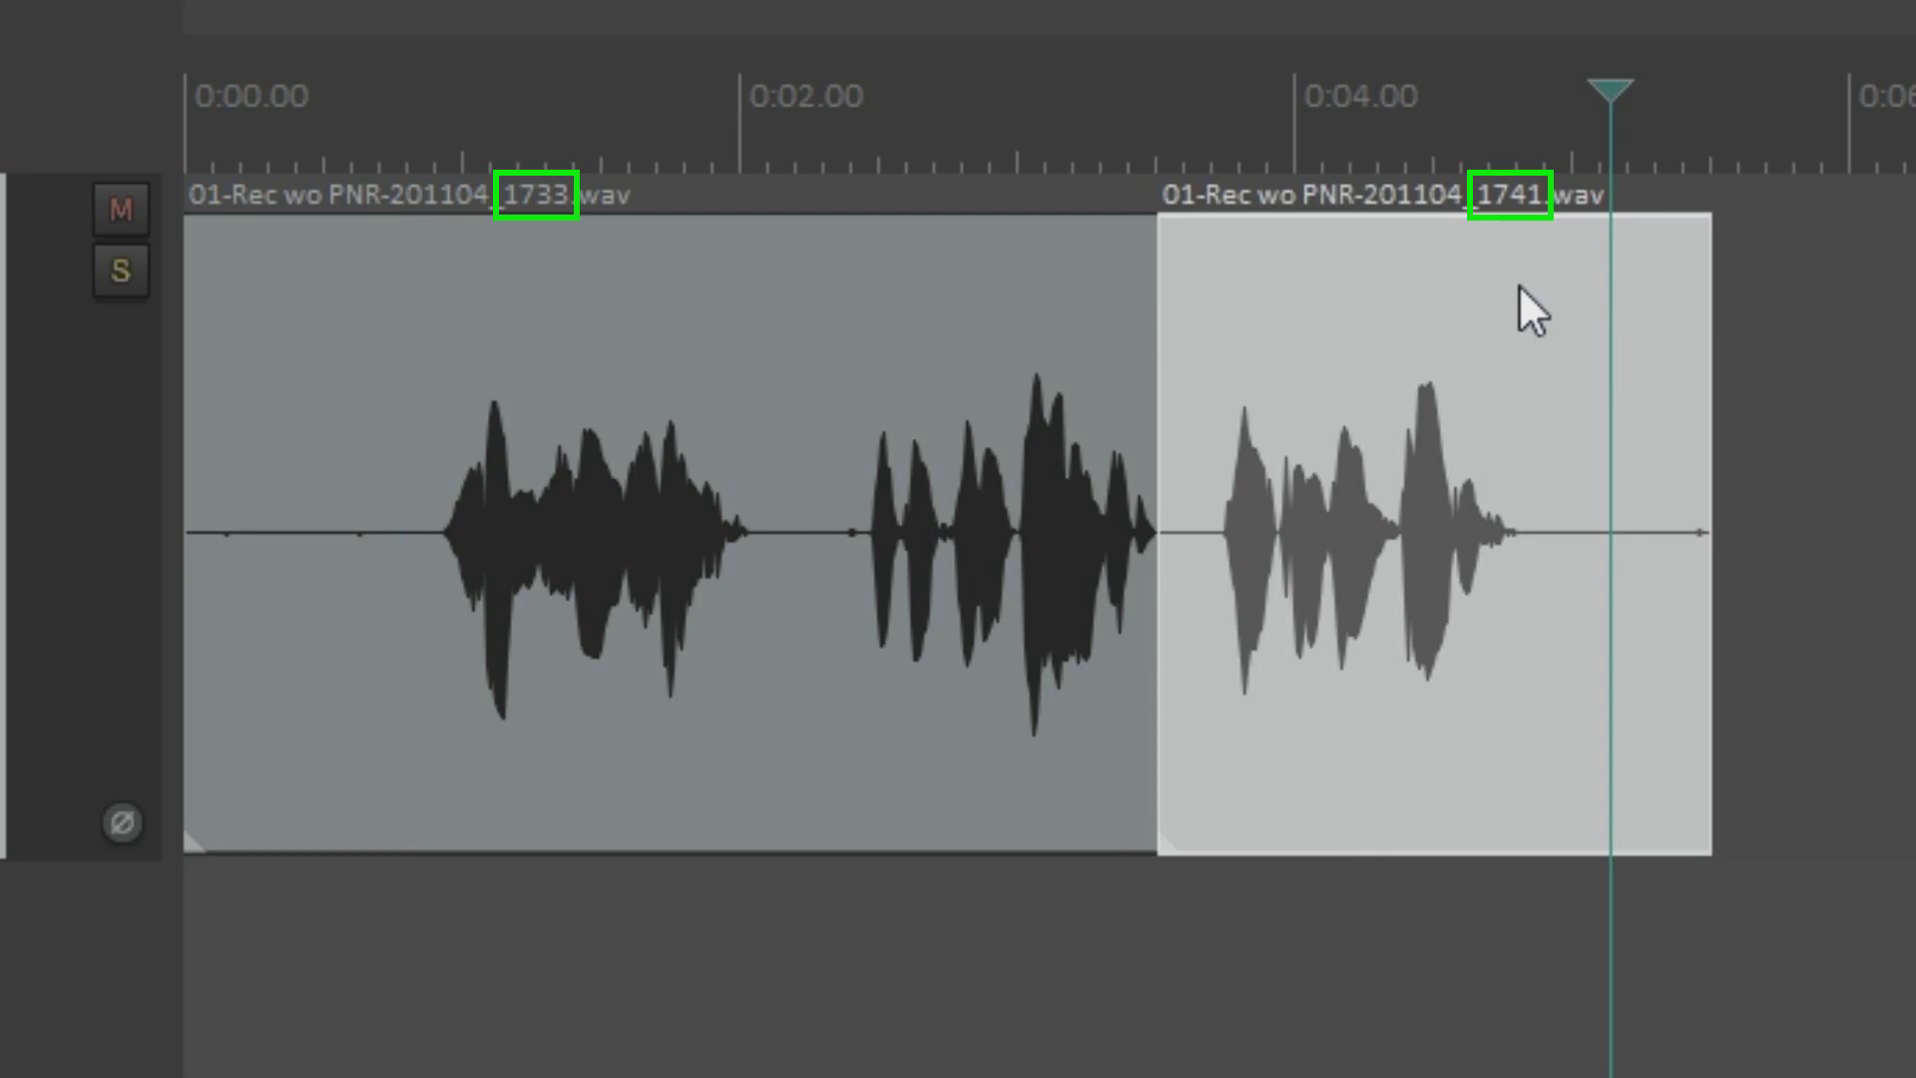
click(894, 286)
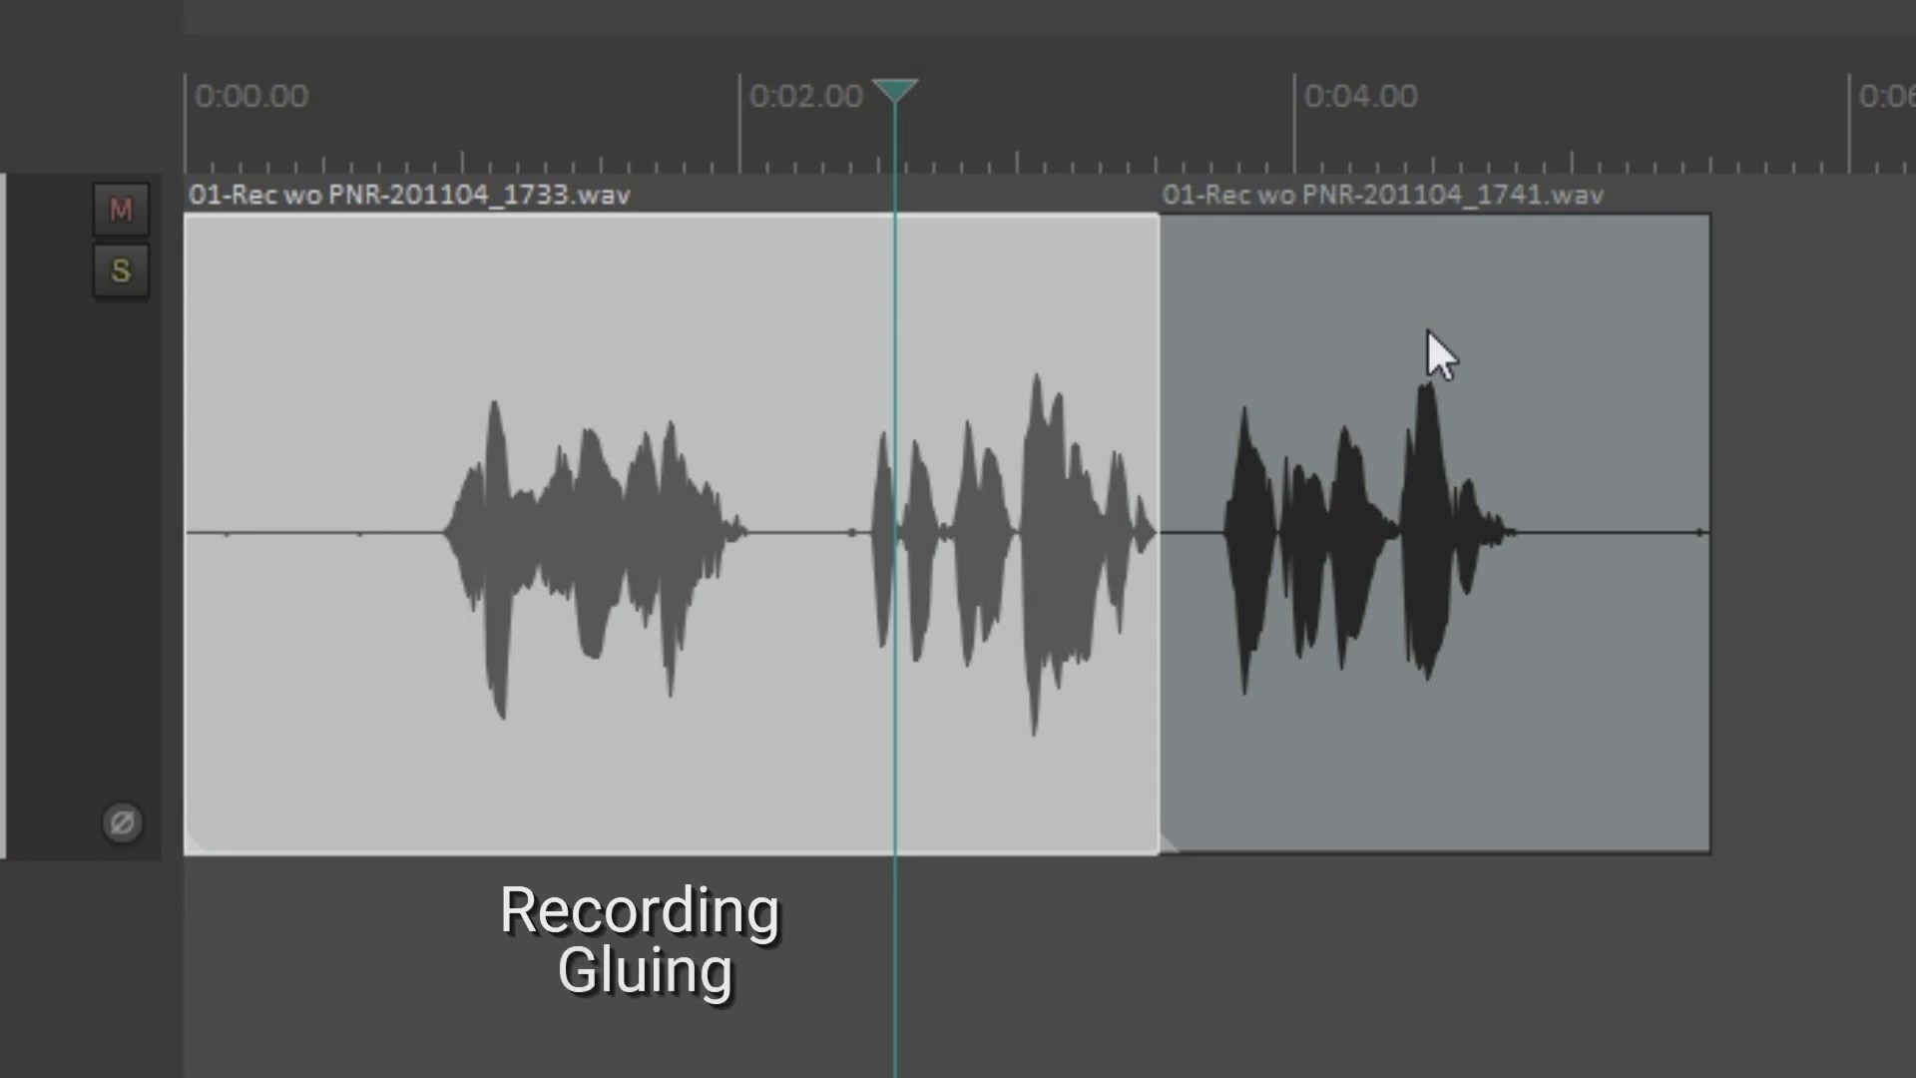
ctrl+click(1523, 261)
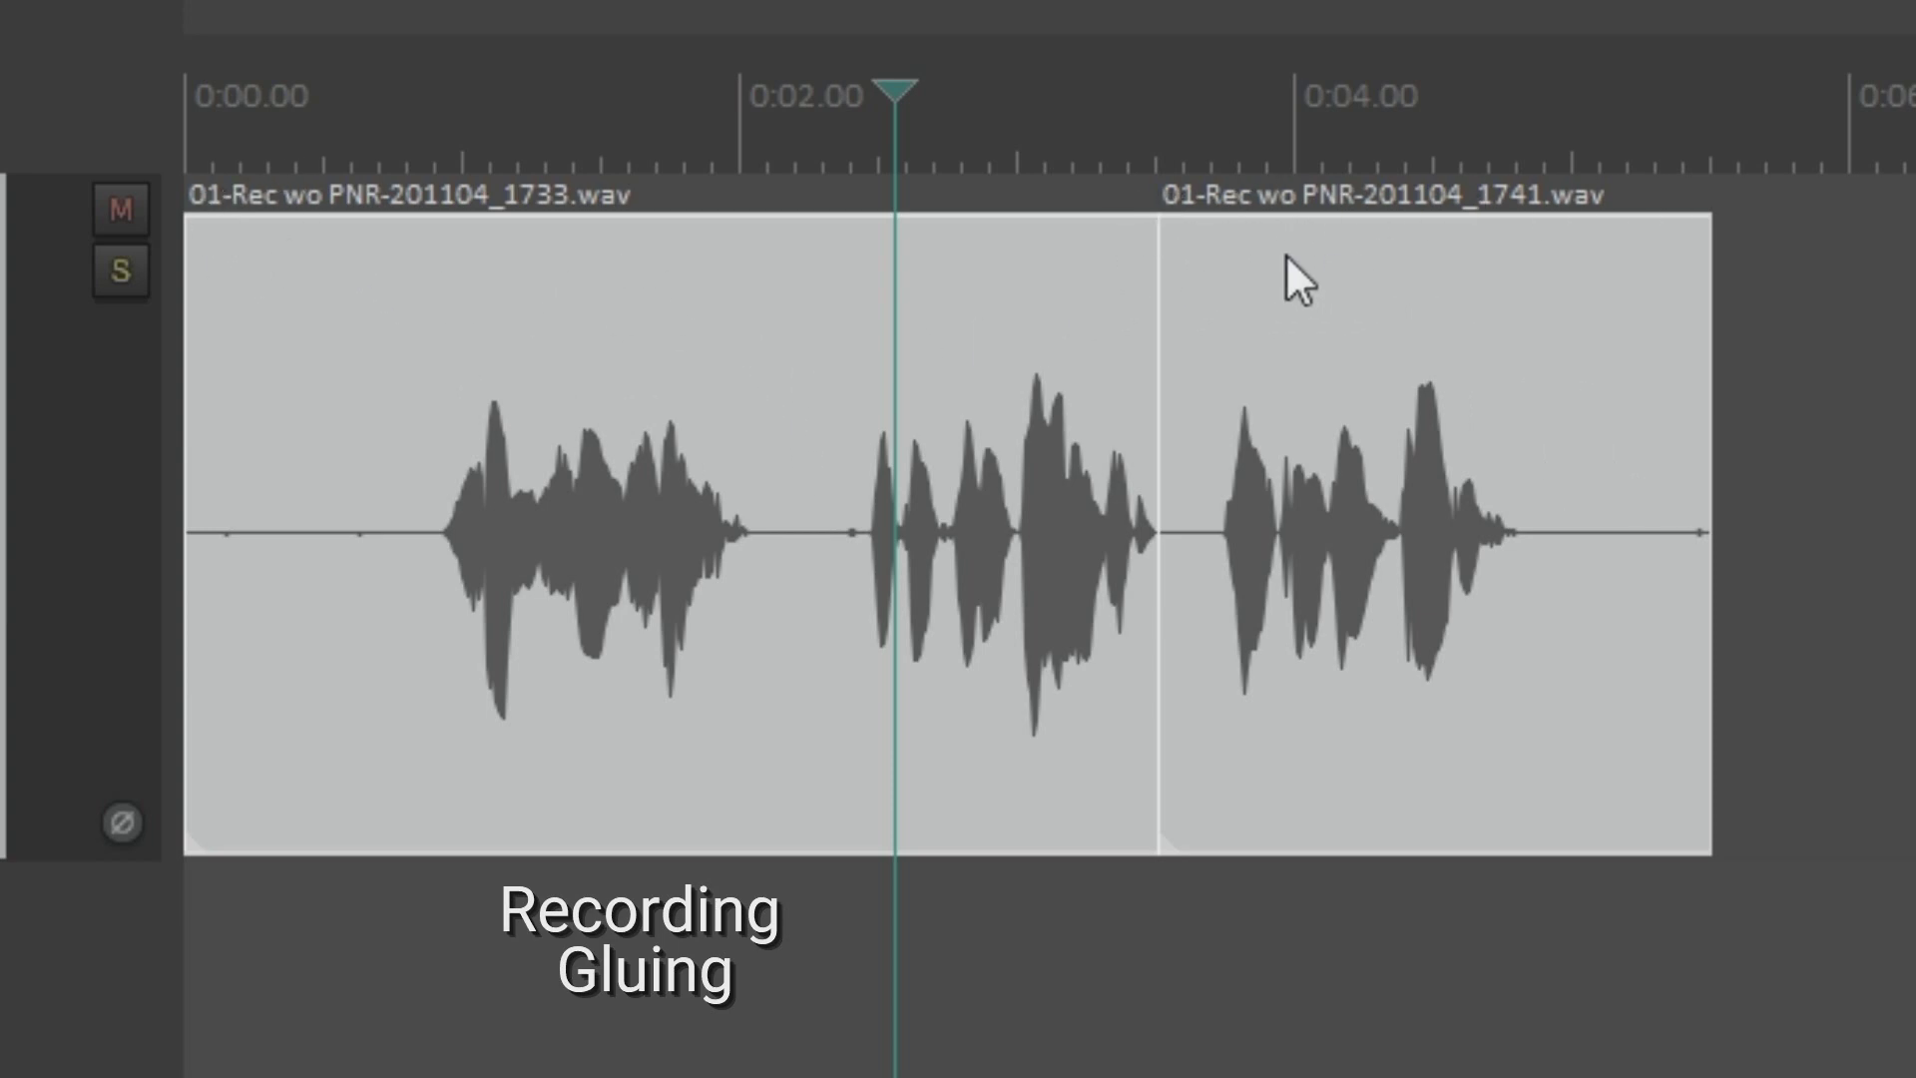
click(591, 993)
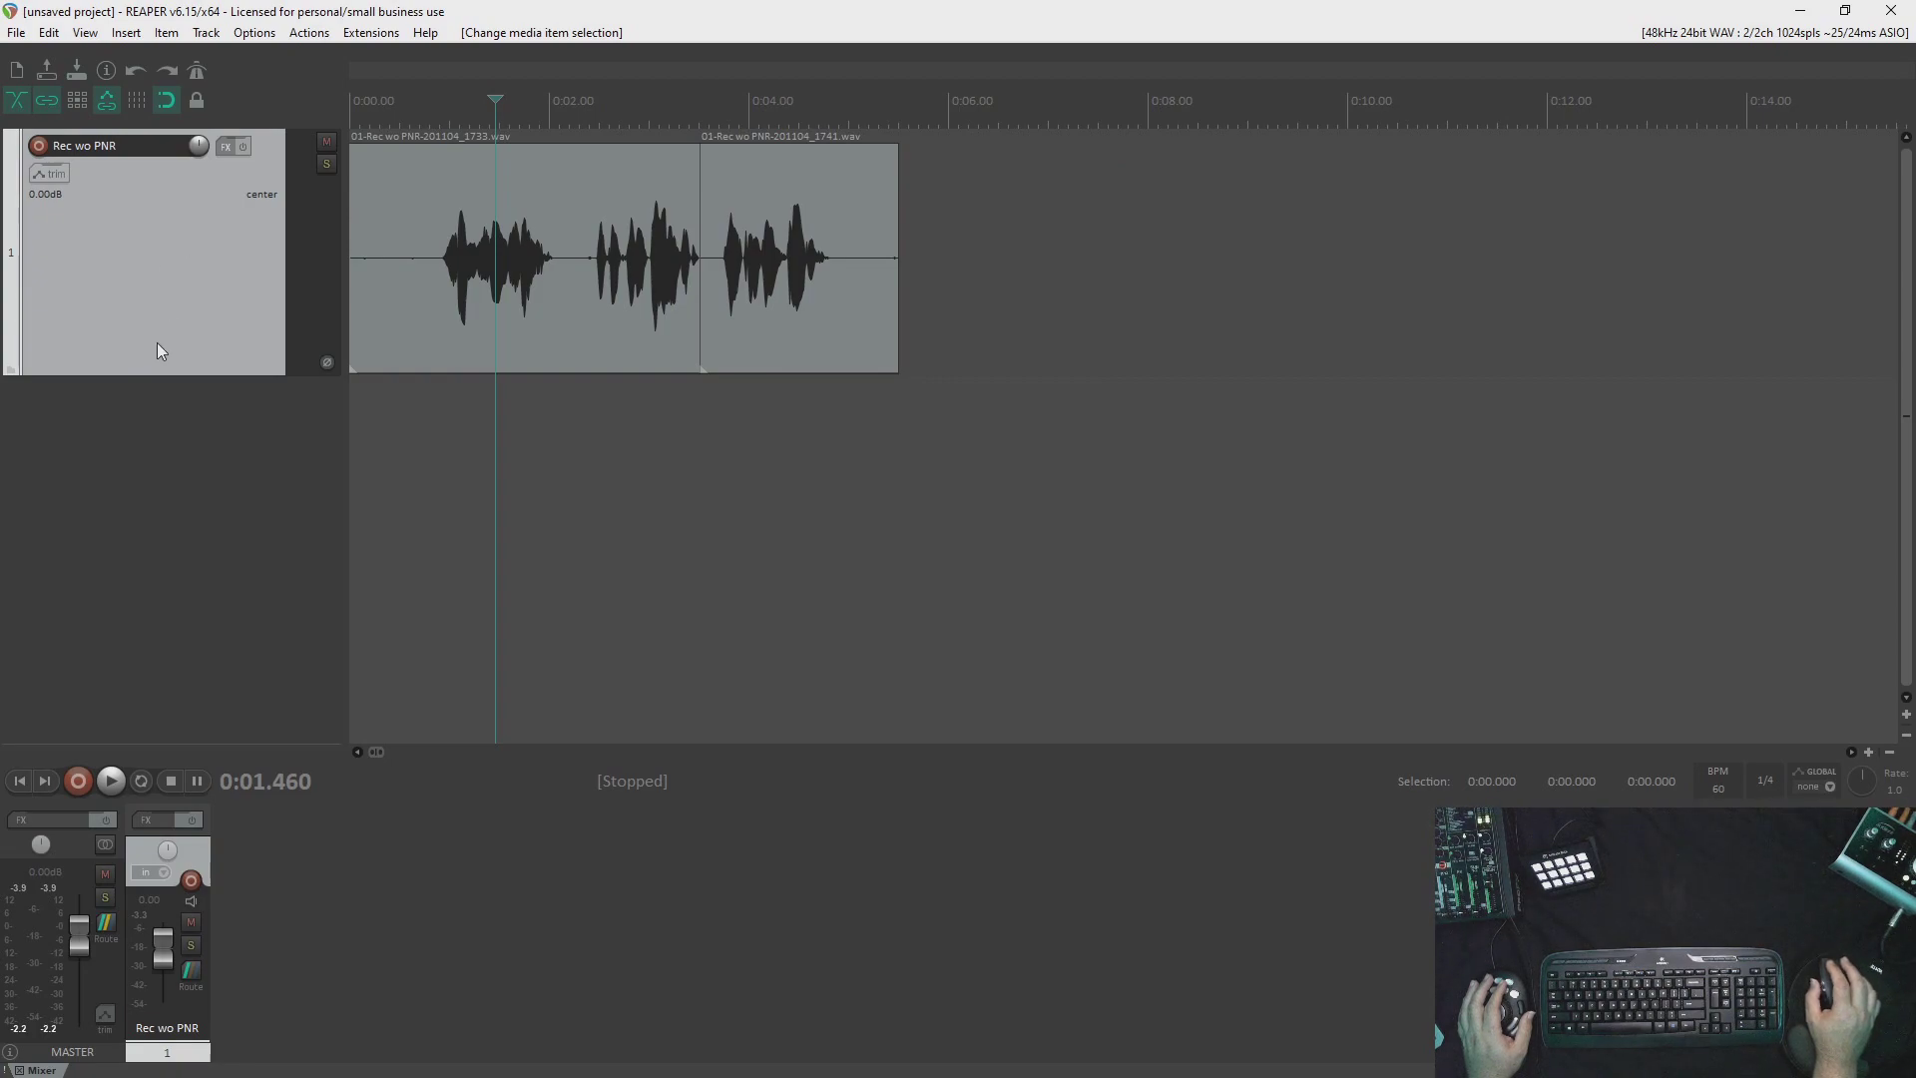
In the metronome and pre-roll settings, set the pre-roll measures to 3 and enable pre-roll before recording.
click(256, 32)
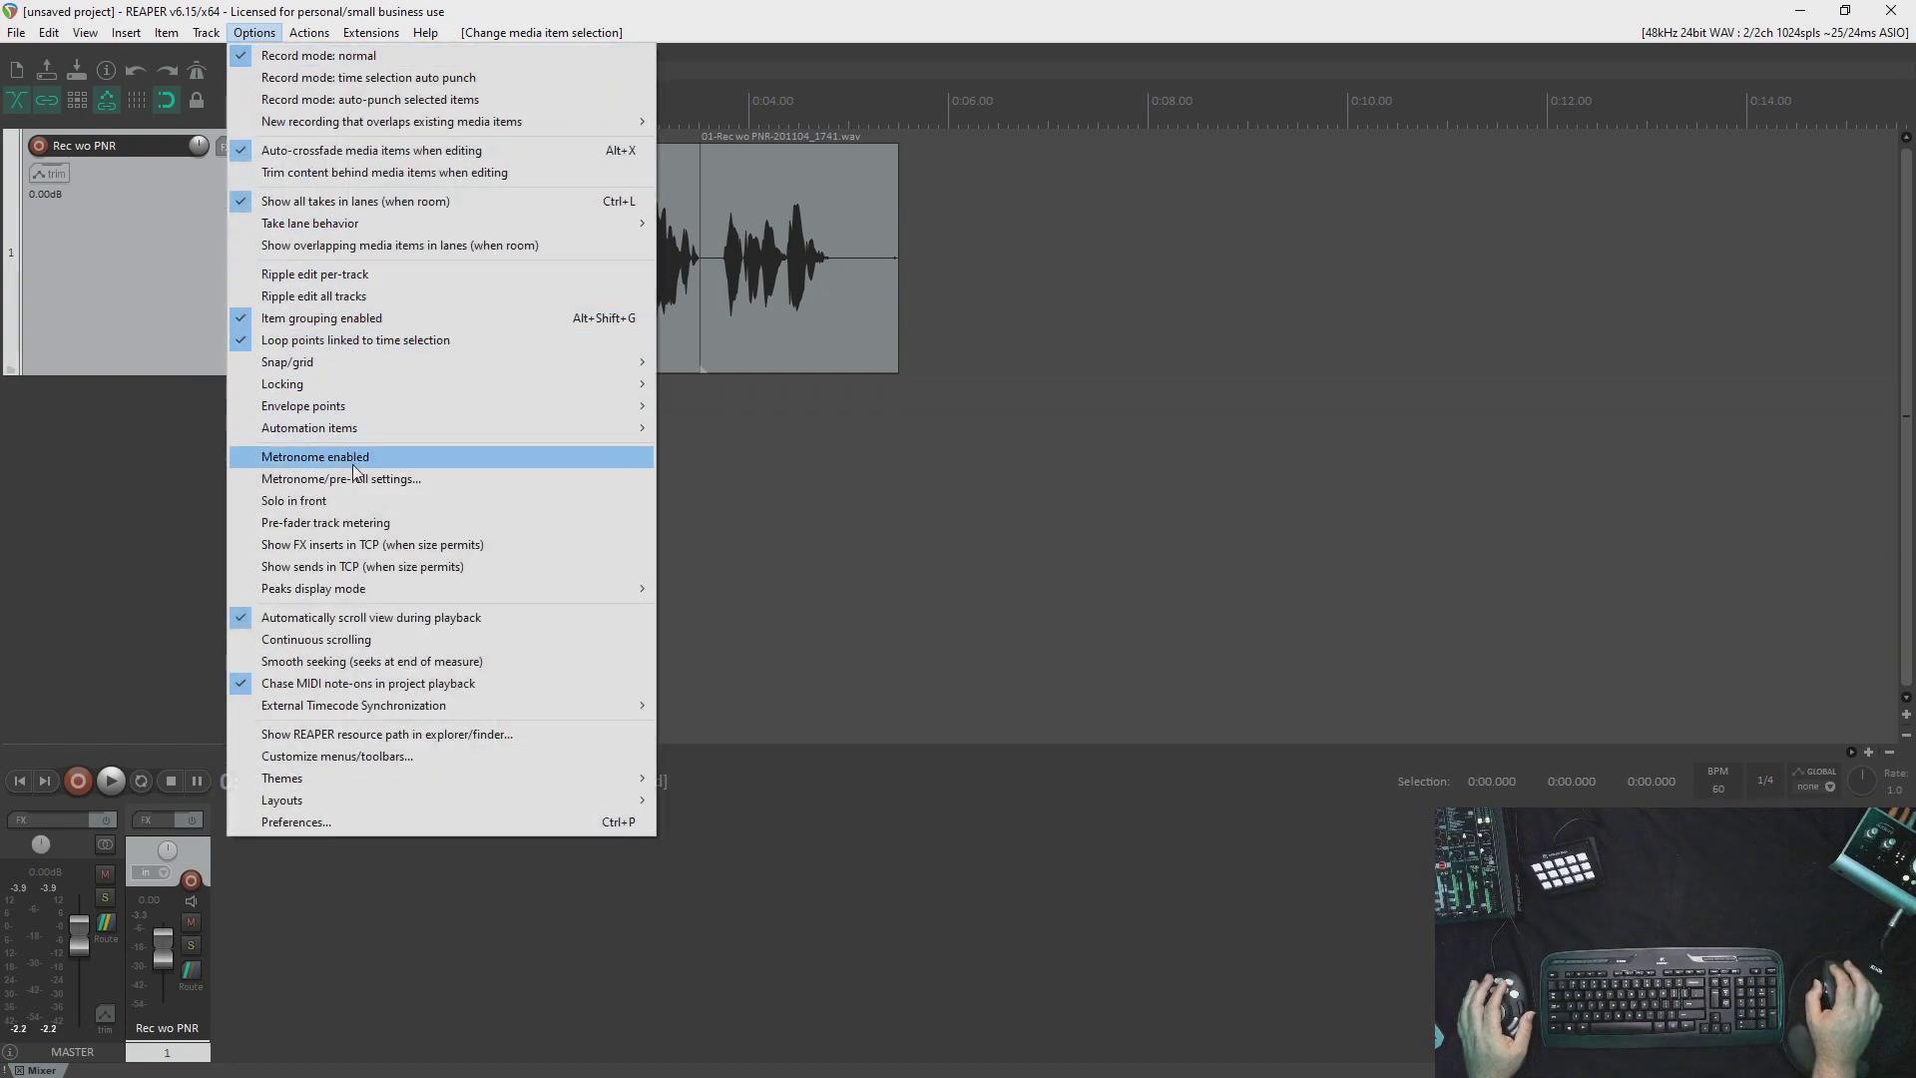
click(358, 478)
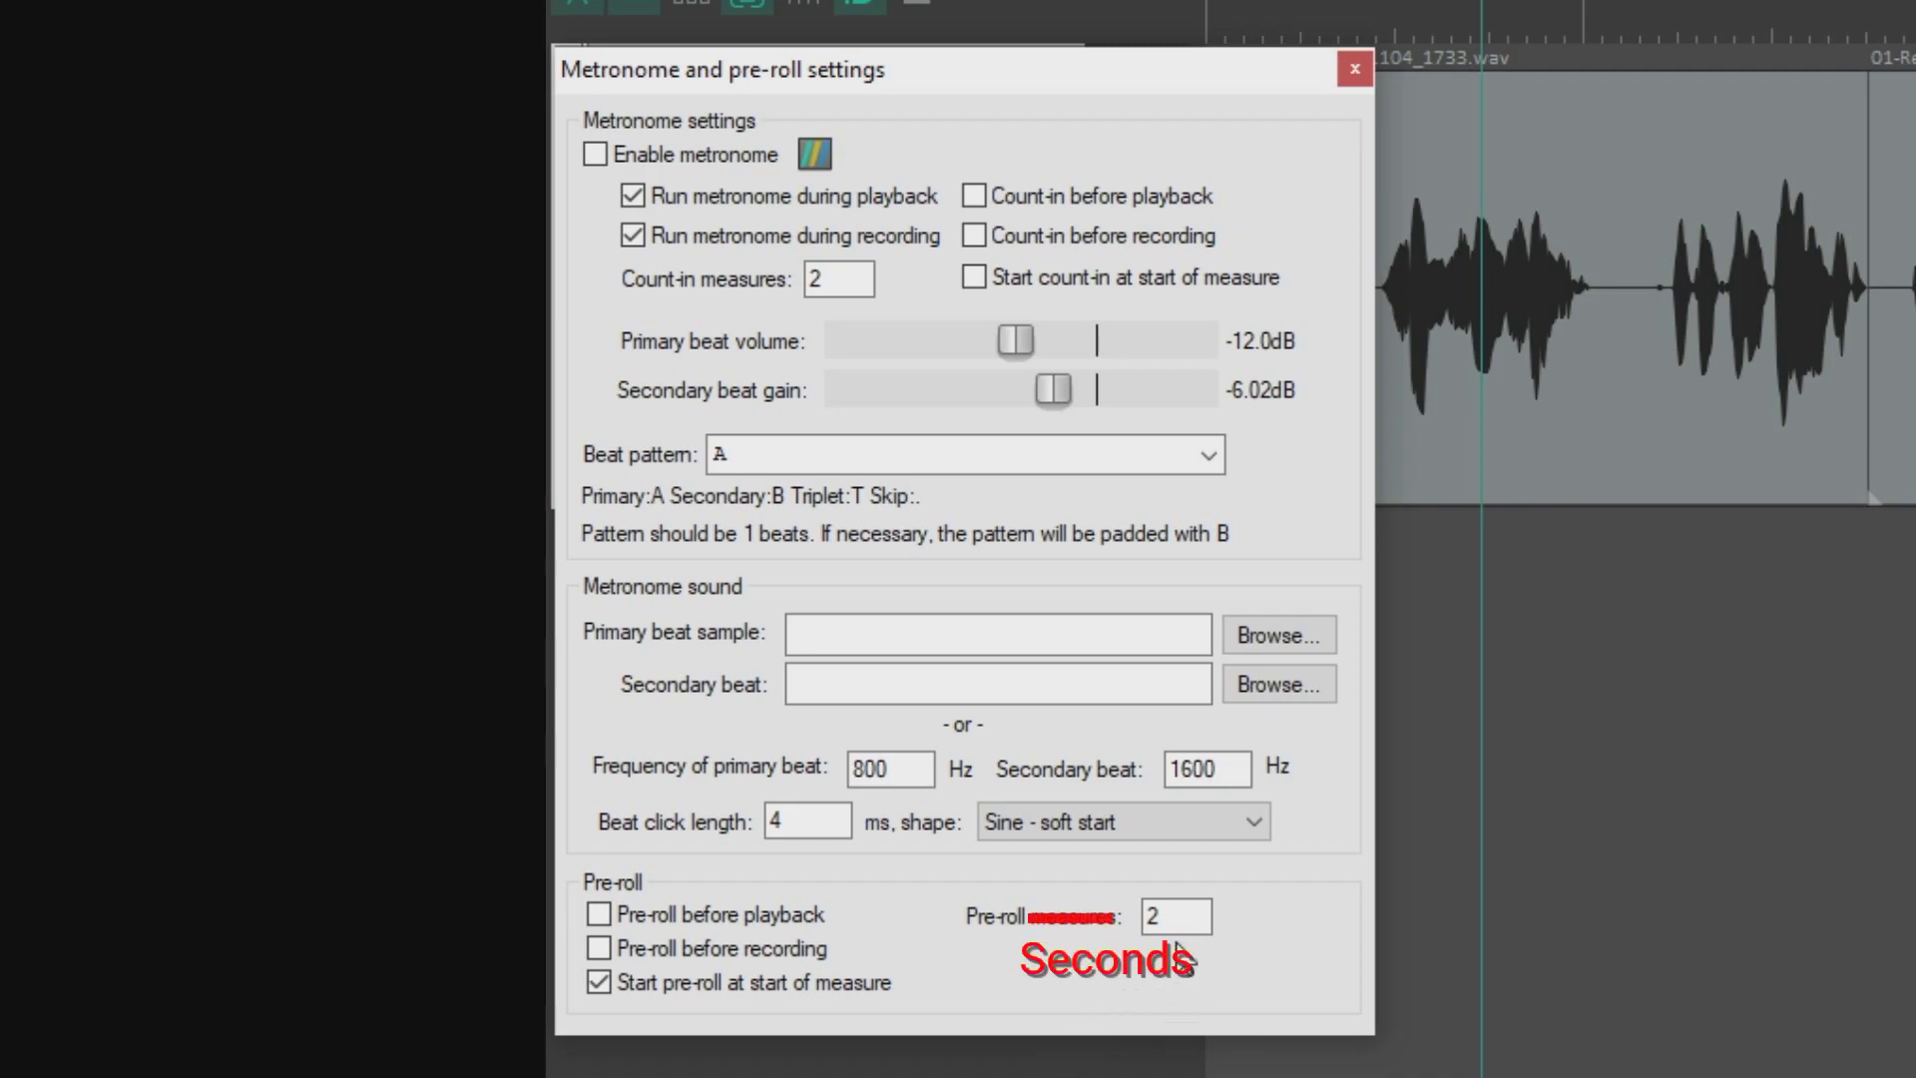
drag(1177, 916, 1108, 900)
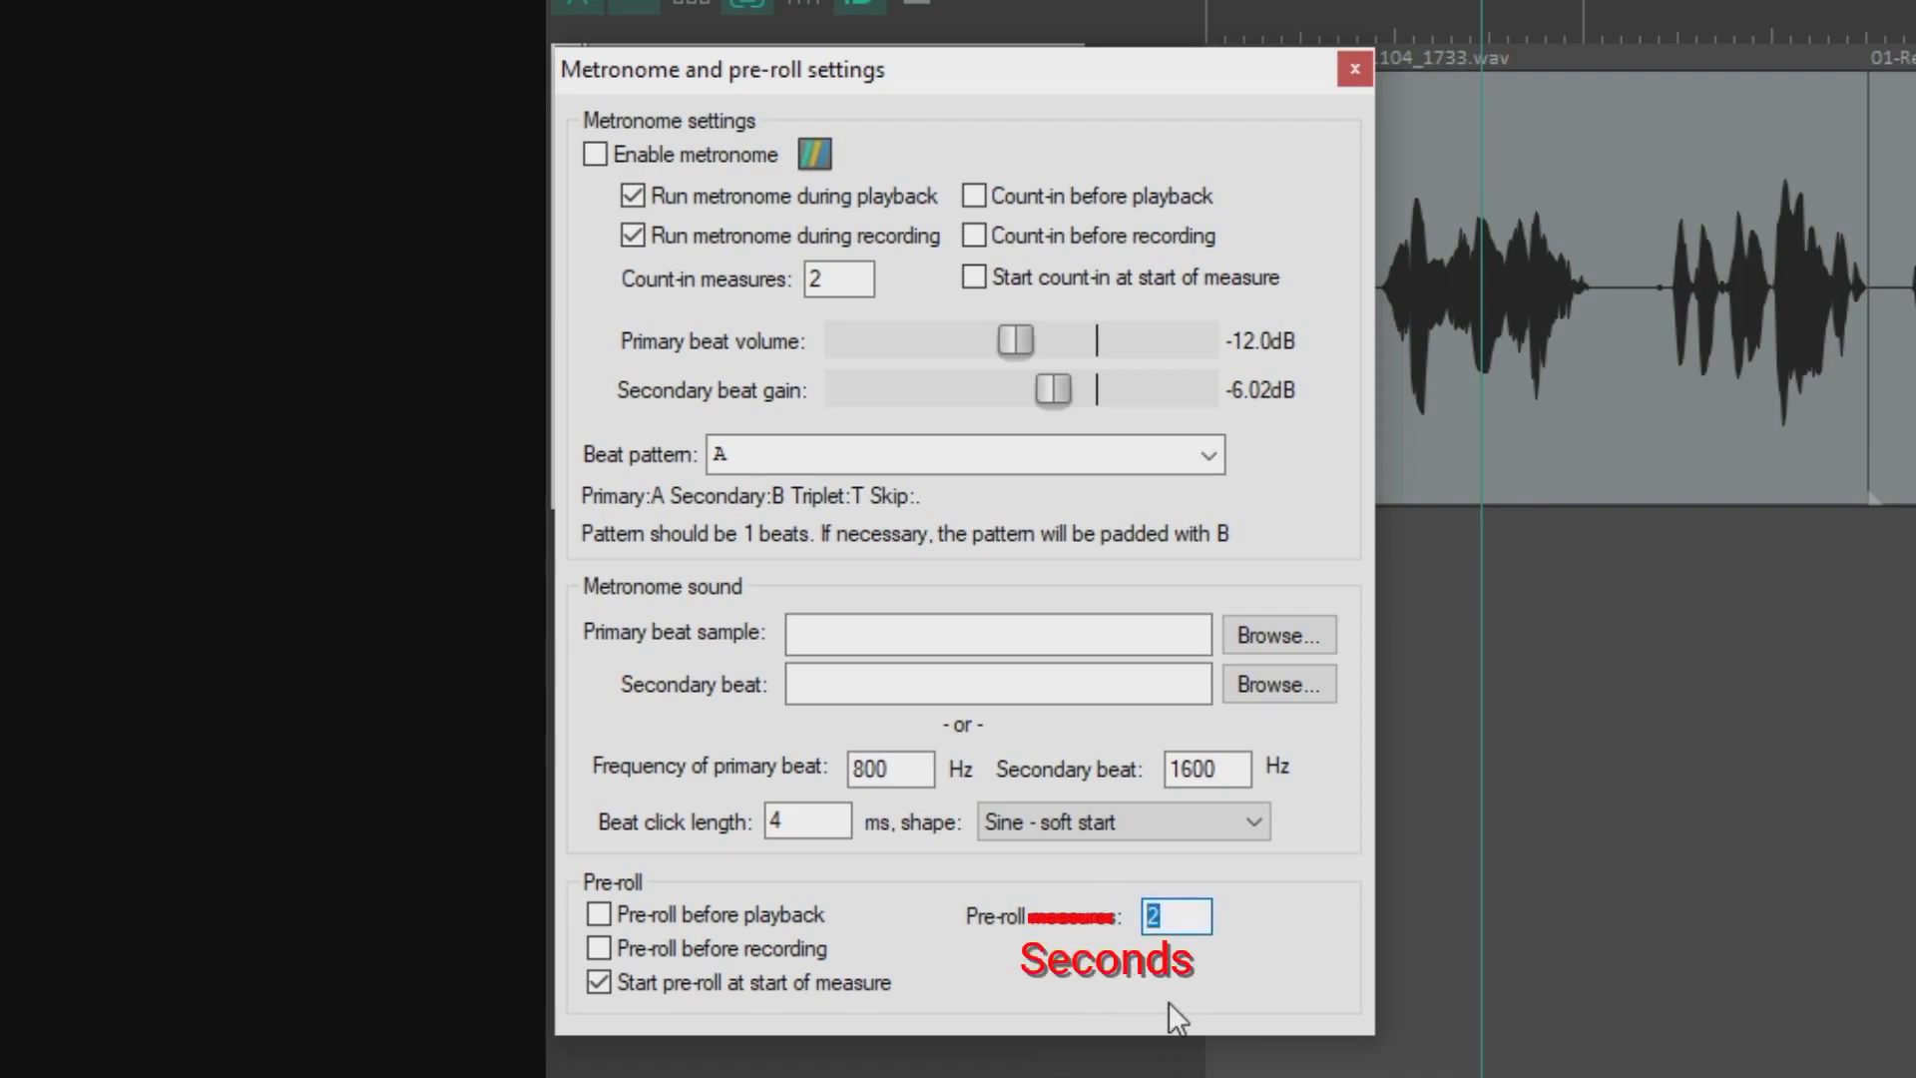
text(5)
double_click(1175, 910)
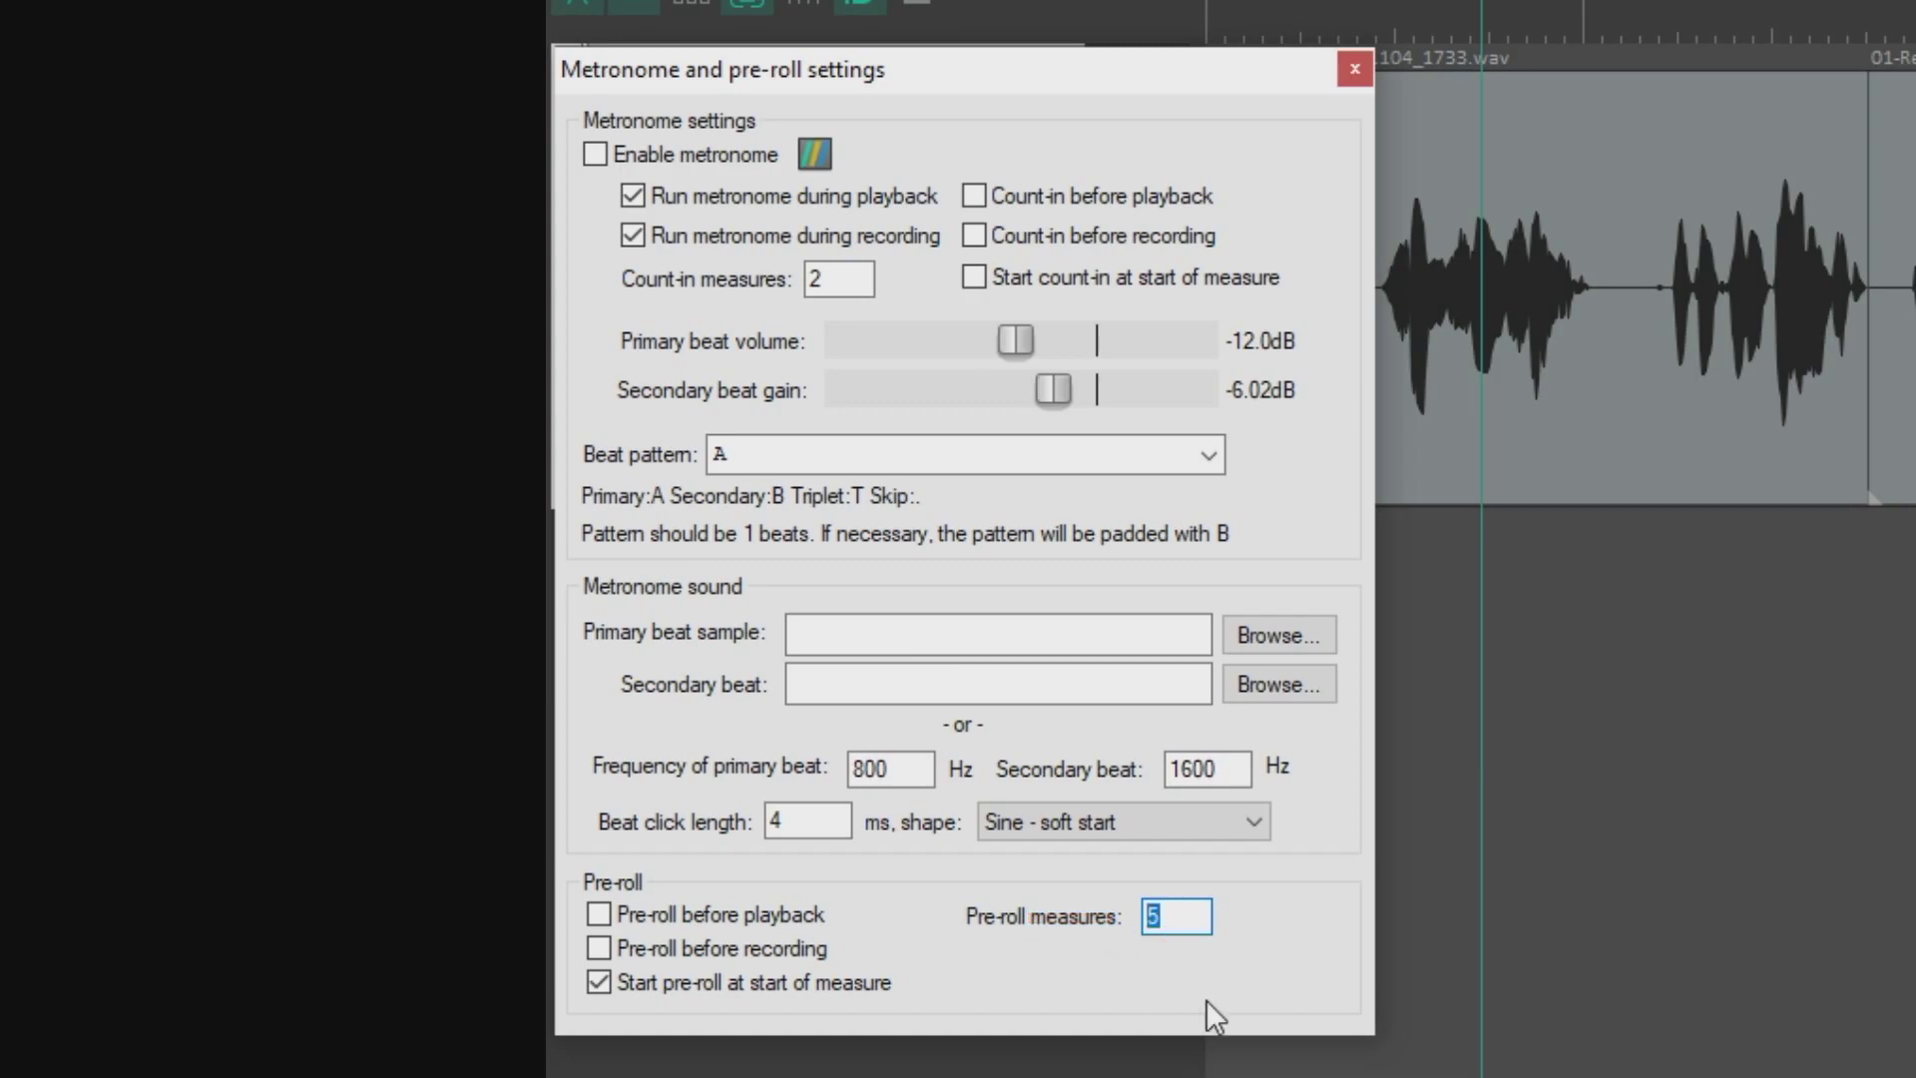
text(3)
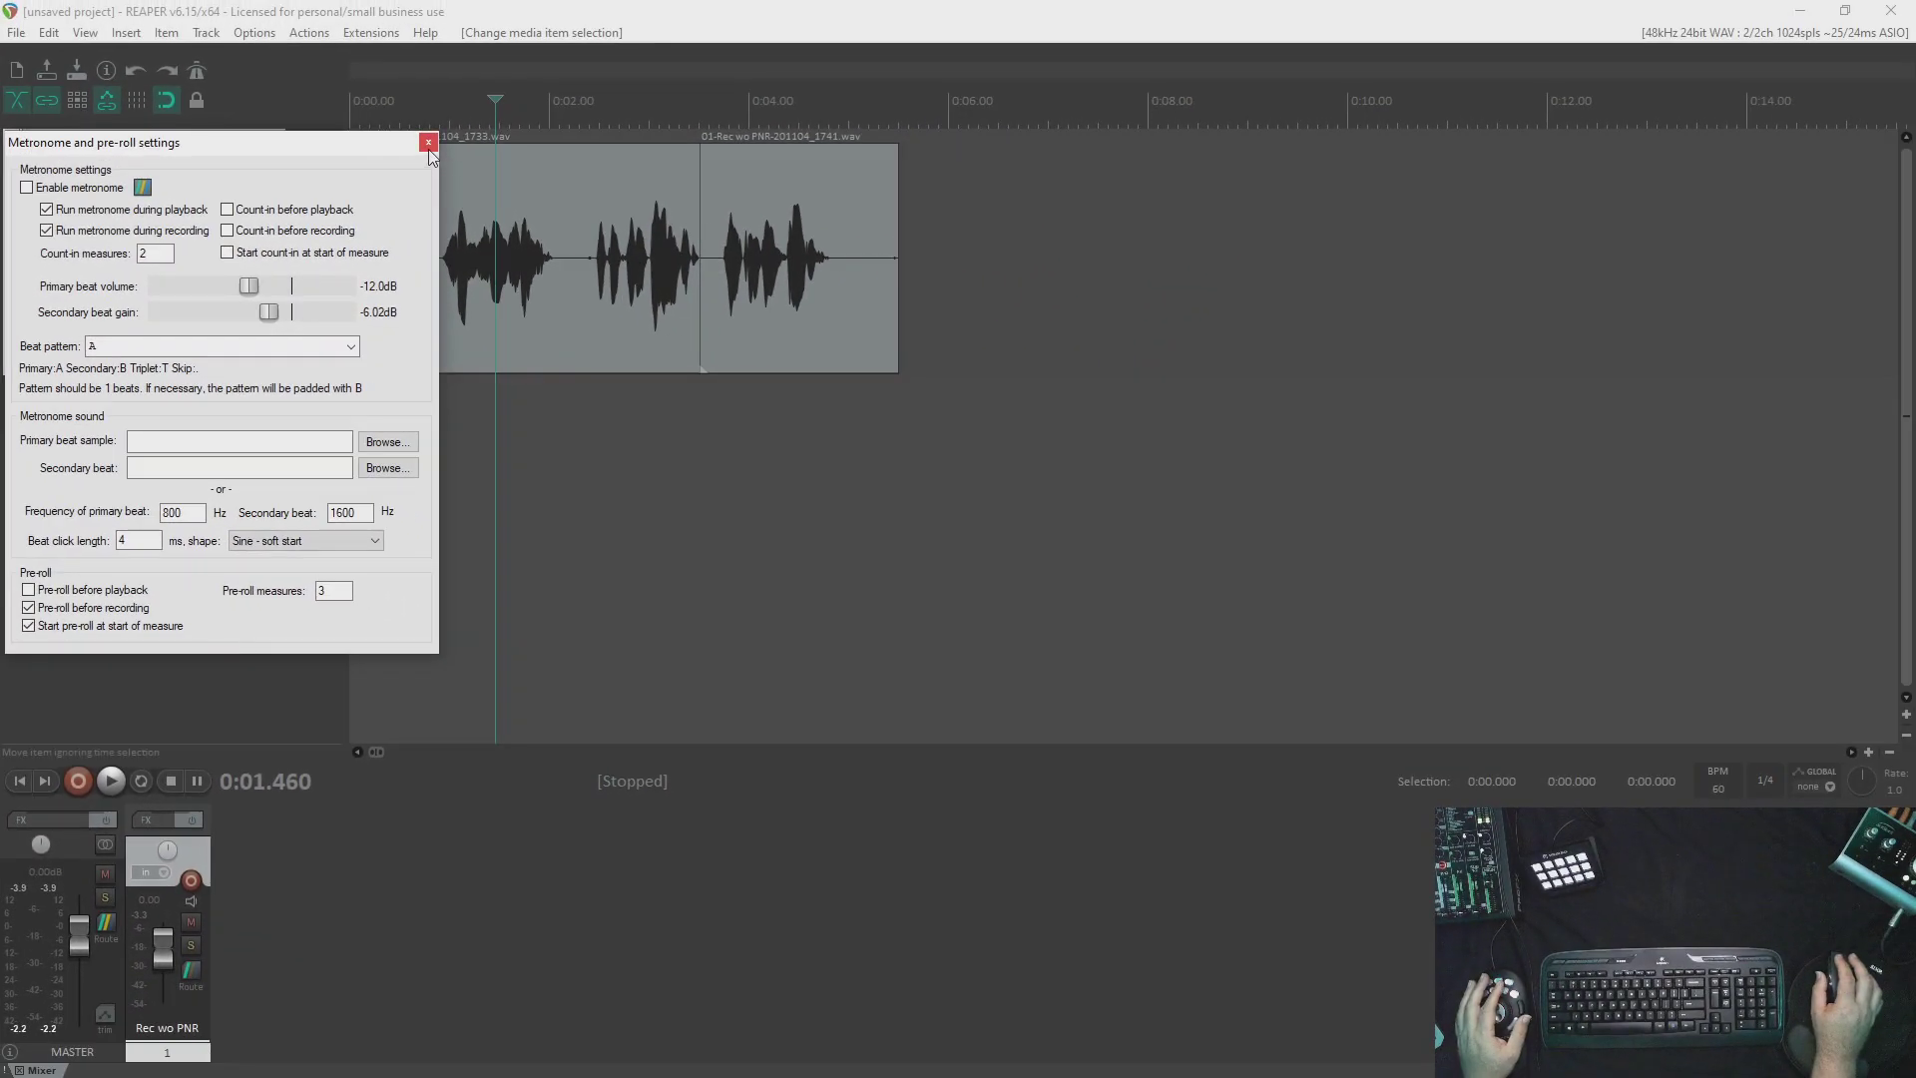
click(428, 143)
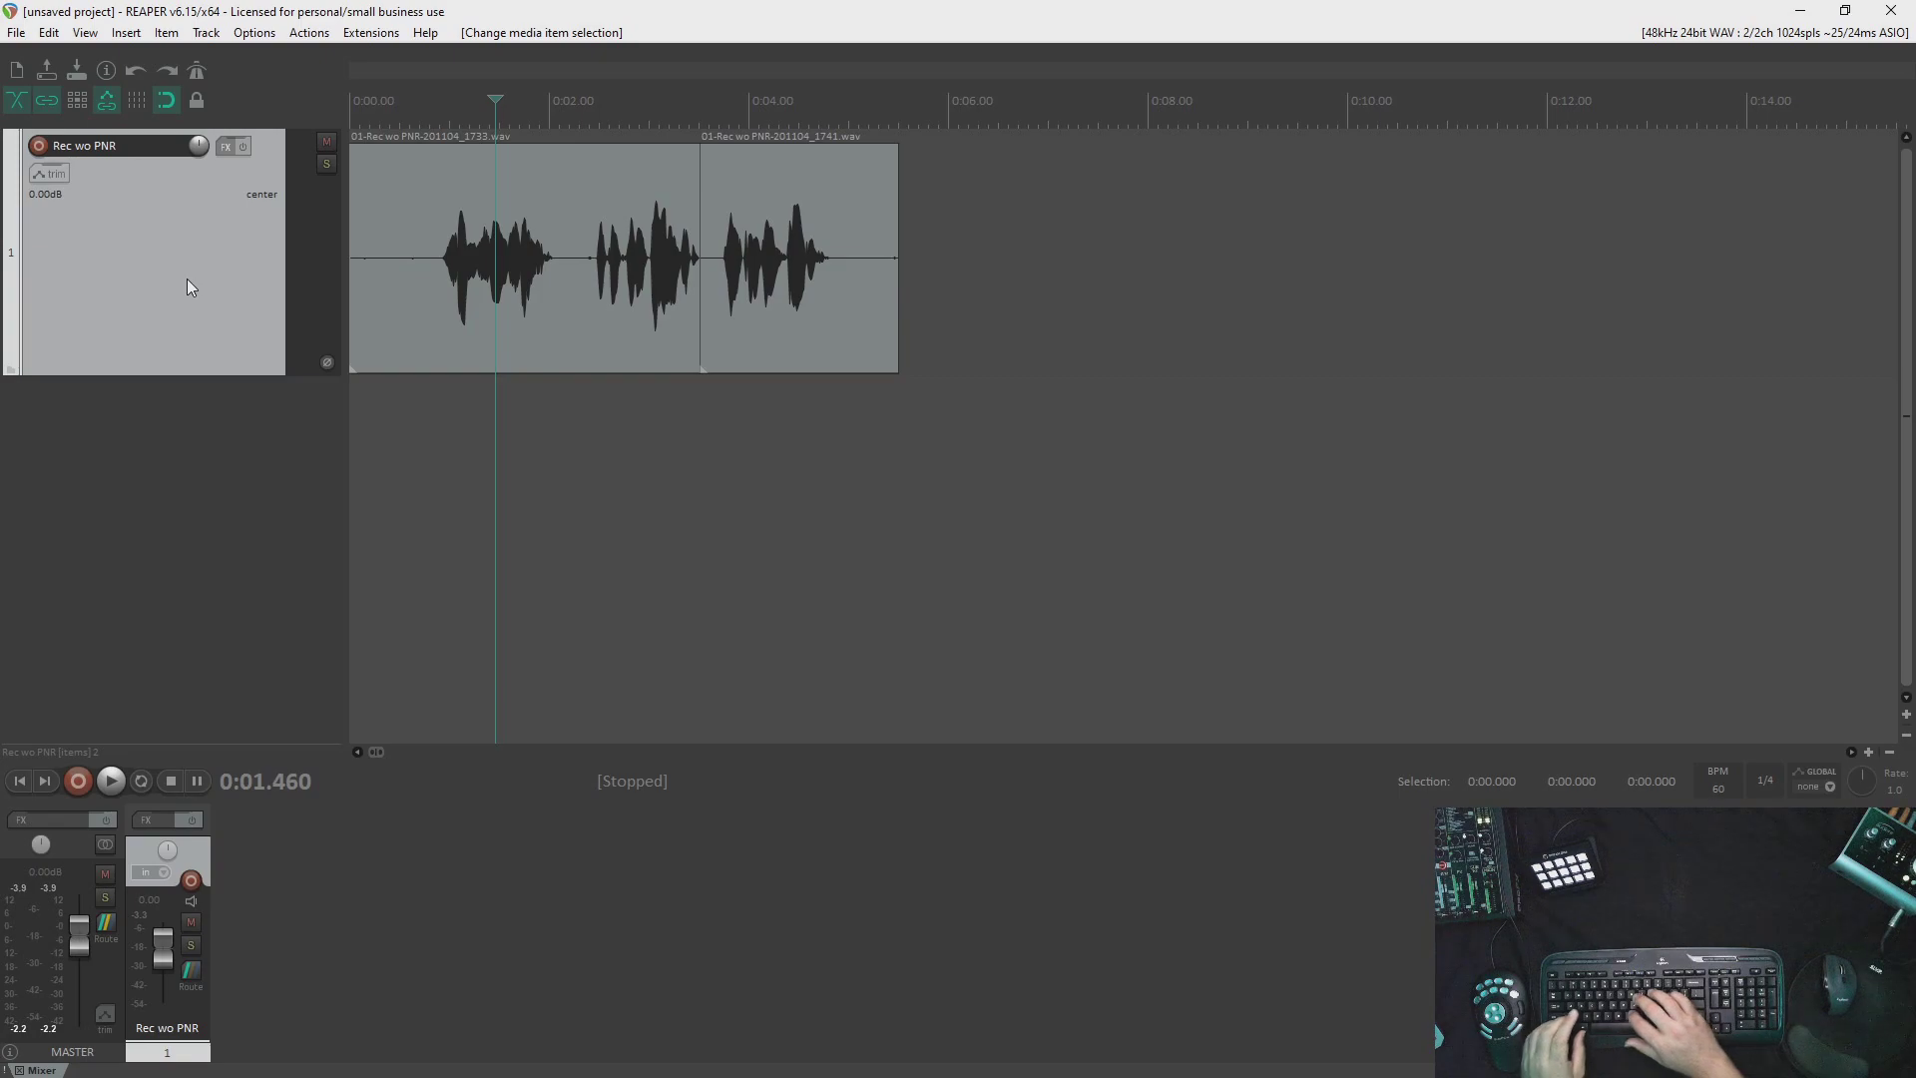
Run the custom sgvo_mute.and.new action to mute the first track and add a record-armed track named Rec w CTA.
key(ctrl+shift+n)
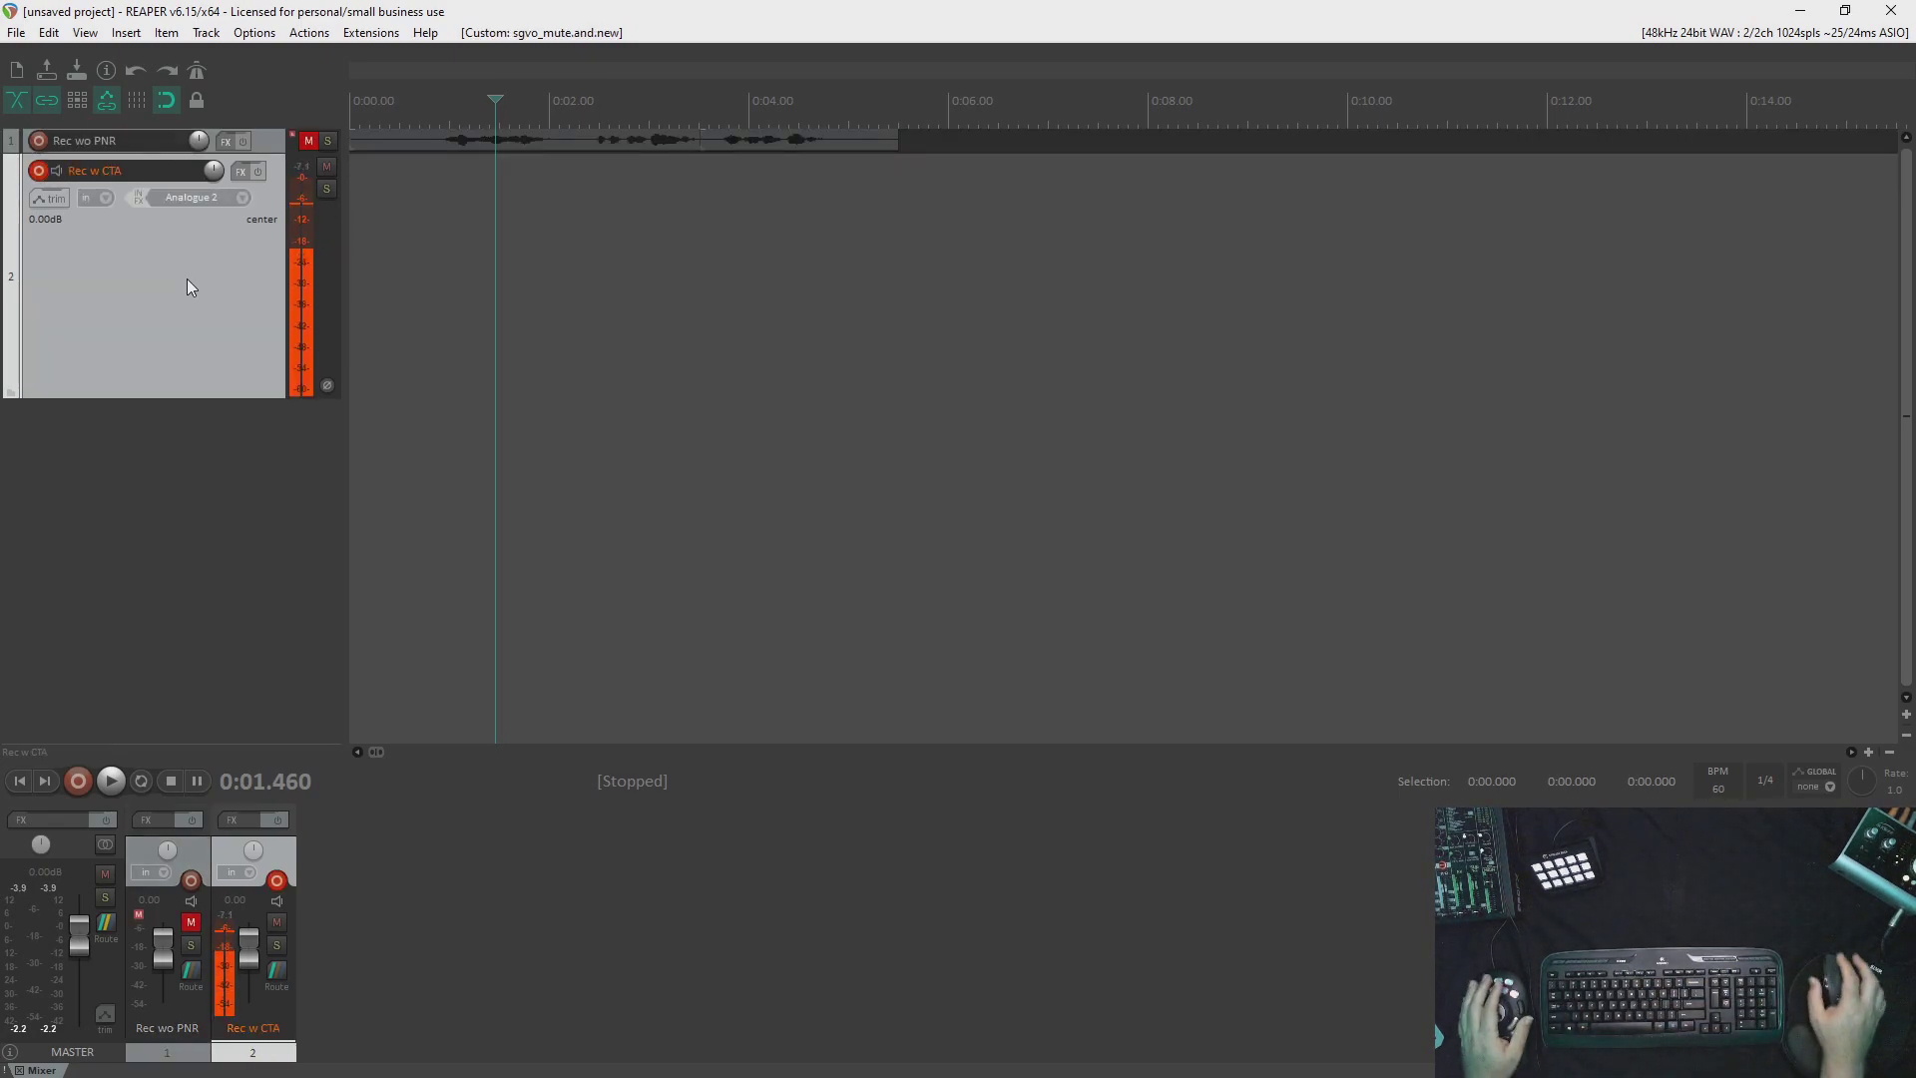
Rename the new second track to Rec w PR.
double_click(118, 170)
click(118, 170)
key(BackSpace)
key(BackSpace)
key(BackSpace)
key(BackSpace)
text(PR)
key(Return)
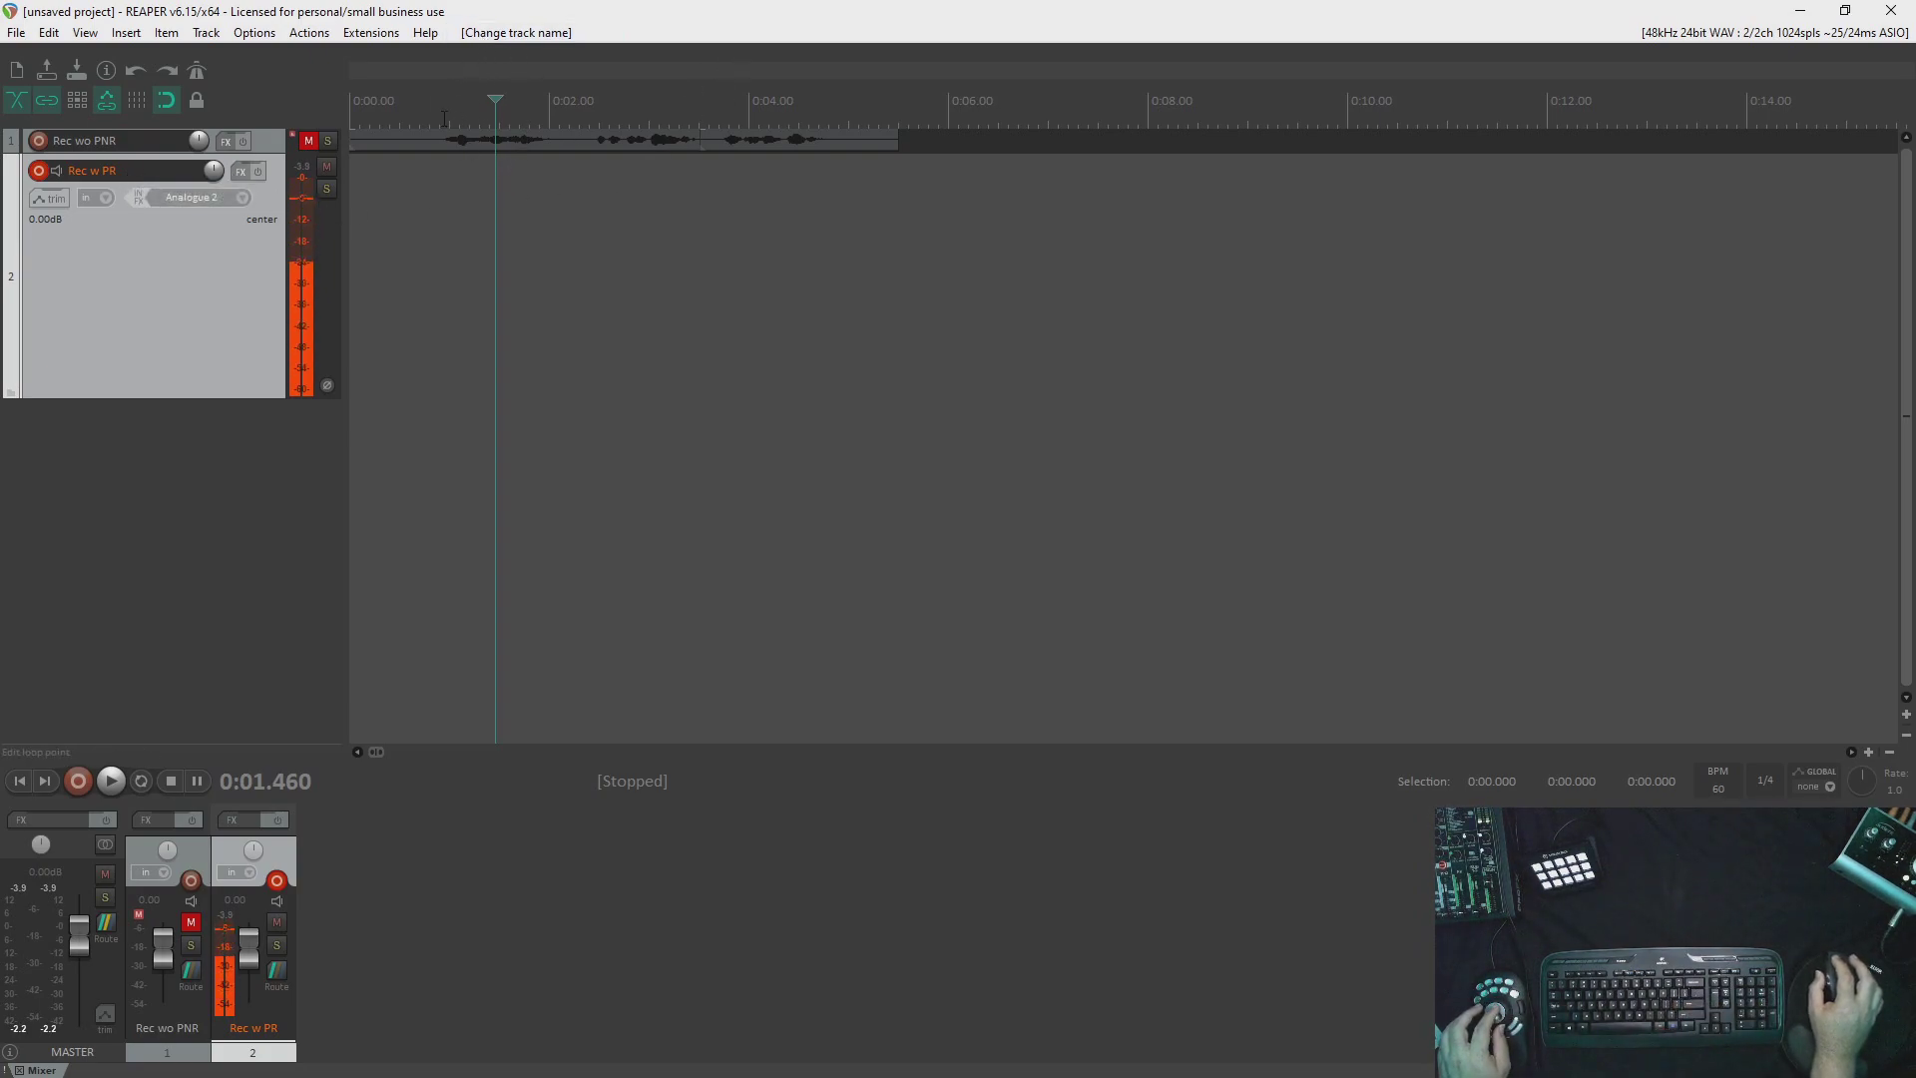
Record a voice take of about five seconds on the Rec w PR track from the project start, and disarm the track.
key(Home)
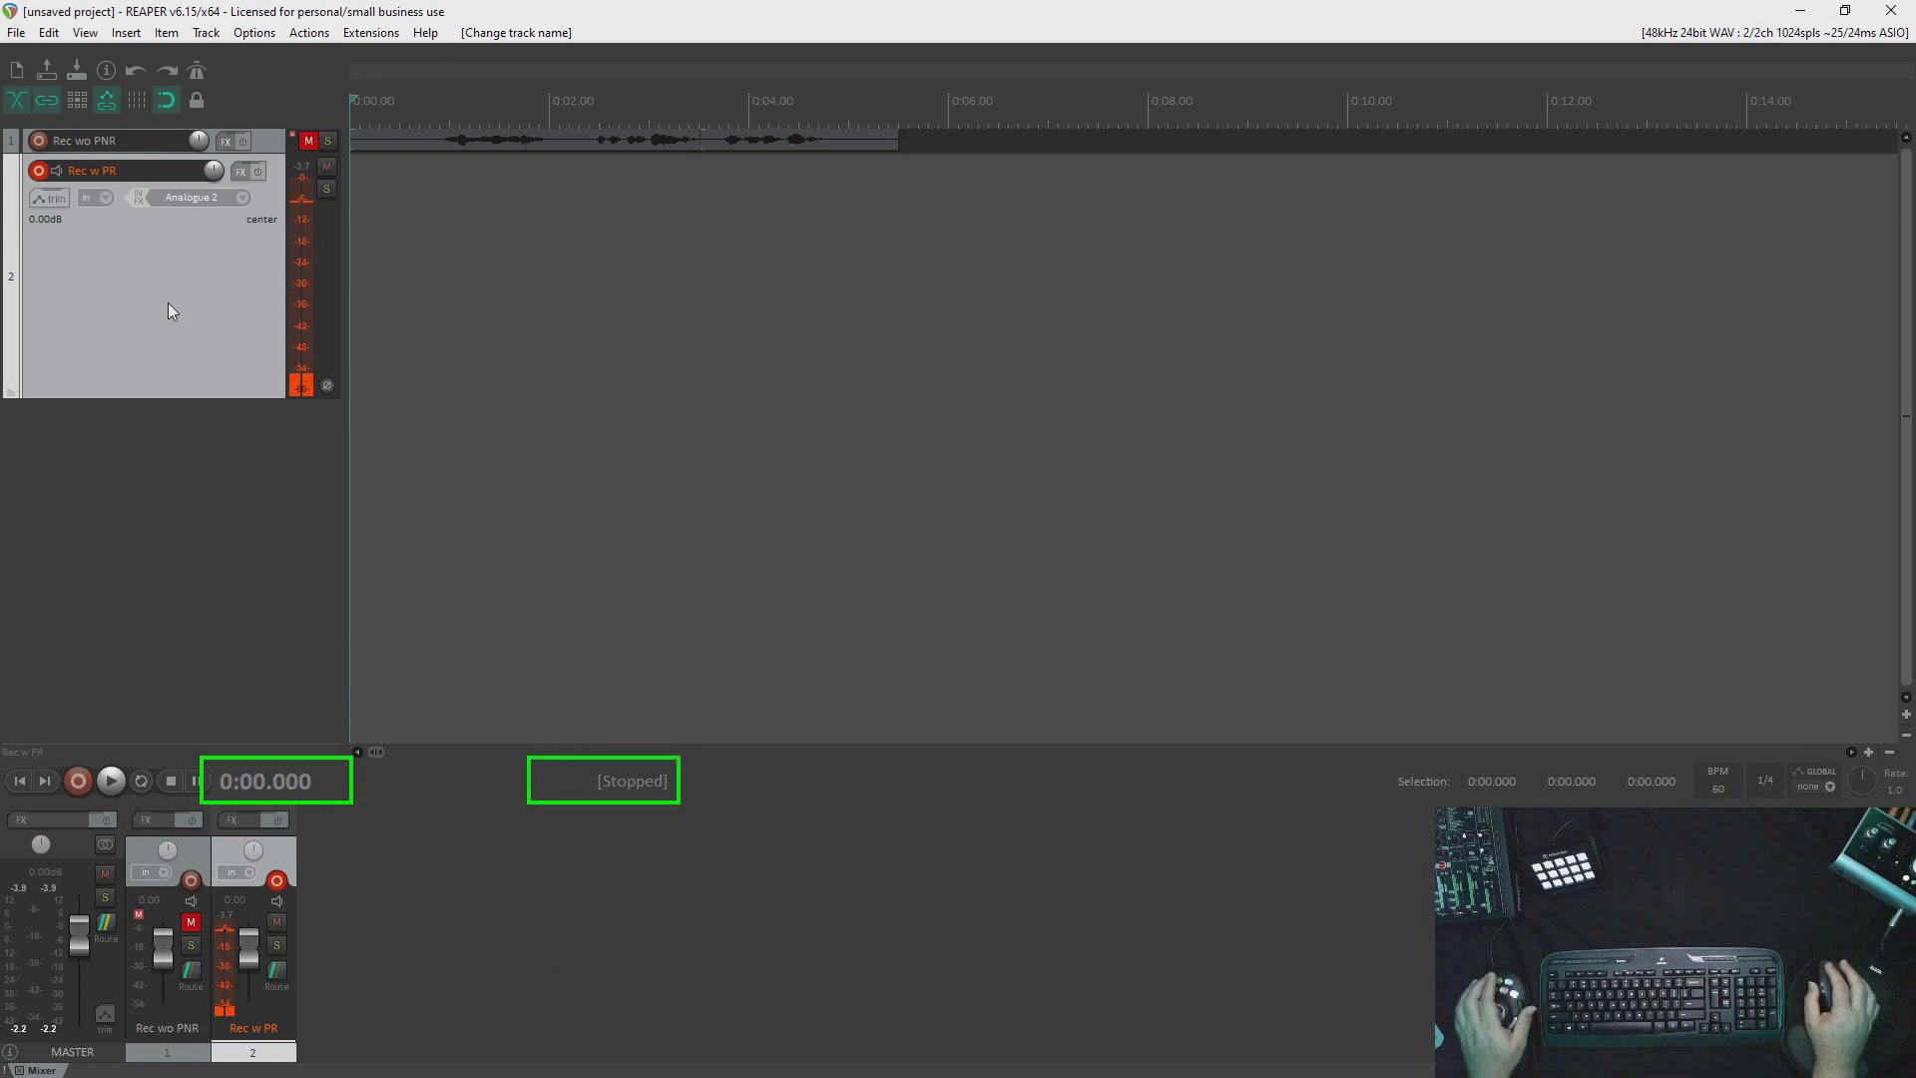
key(ctrl+r)
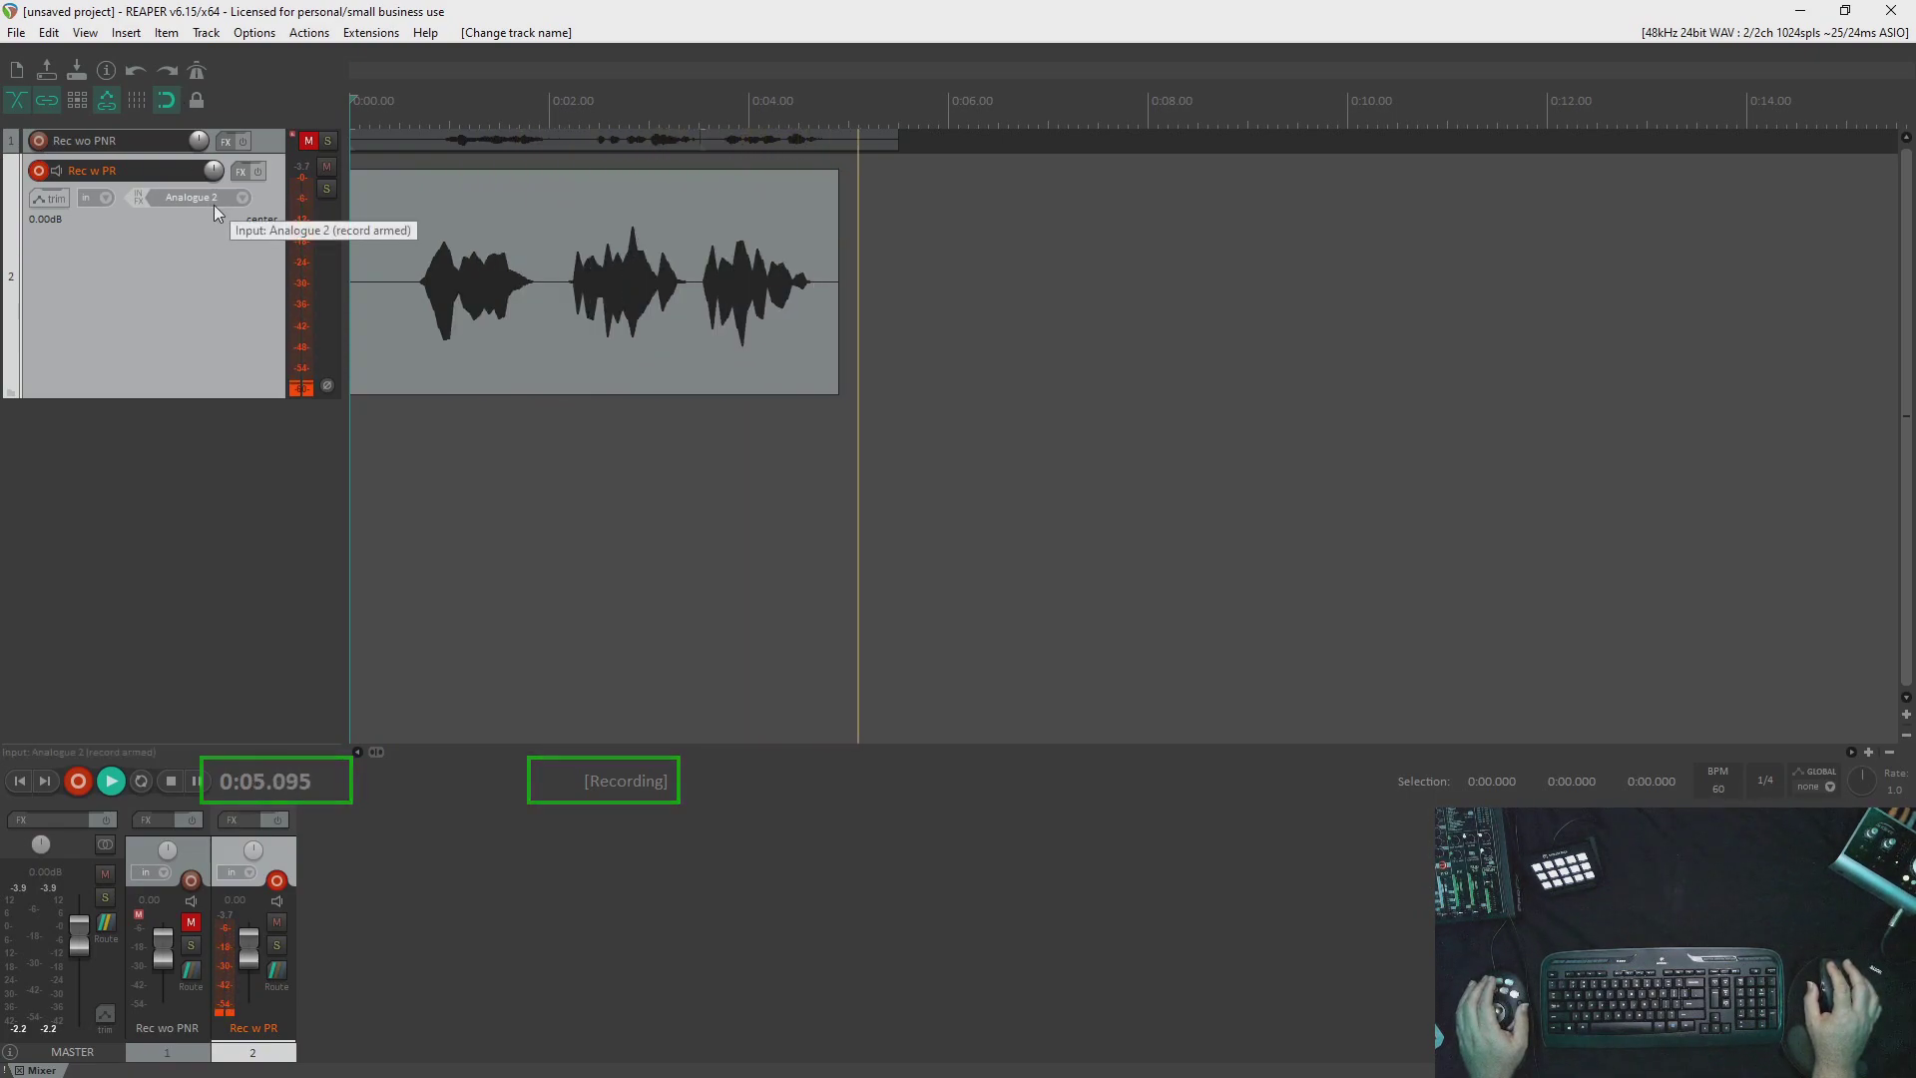
key(space)
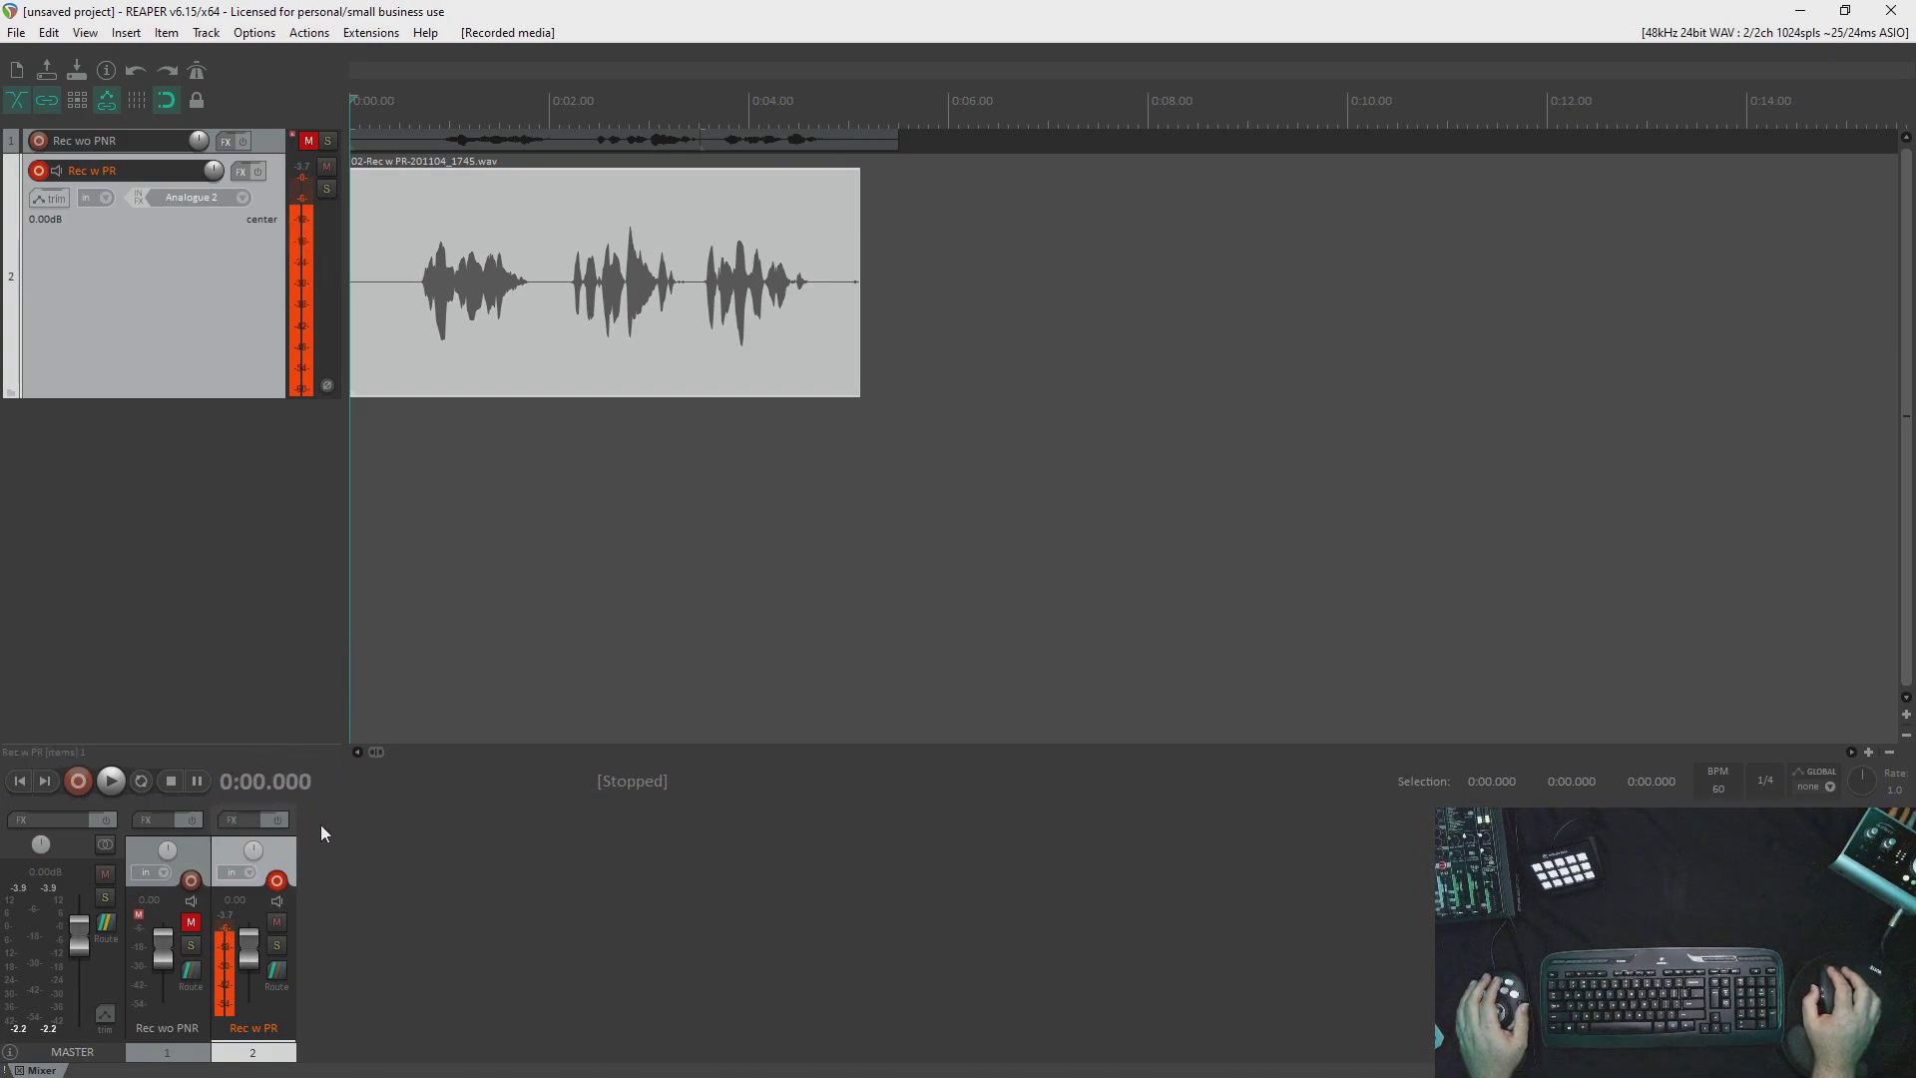
click(38, 171)
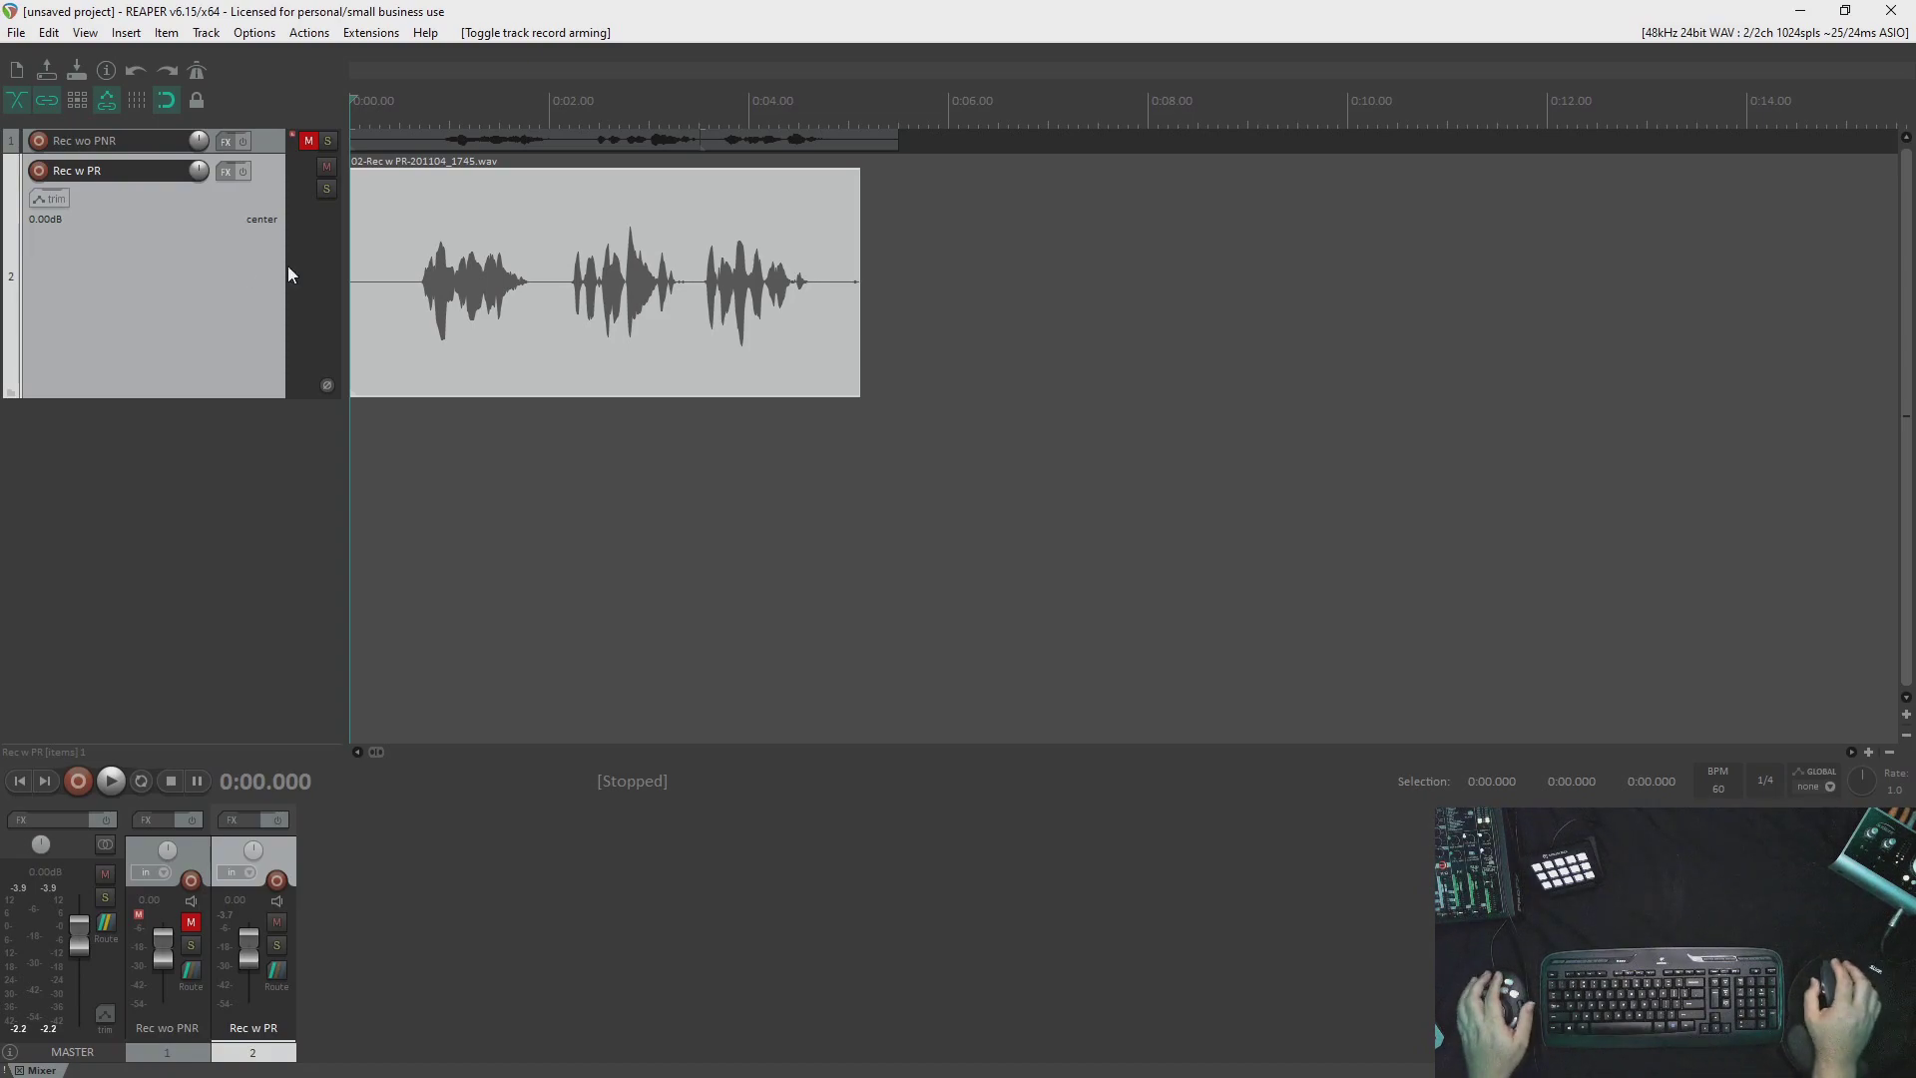
Re-arm Rec w PR, trim its clip's end to 0:03.280 before the last phrase, and re-record that phrase from there with pre-roll.
click(38, 169)
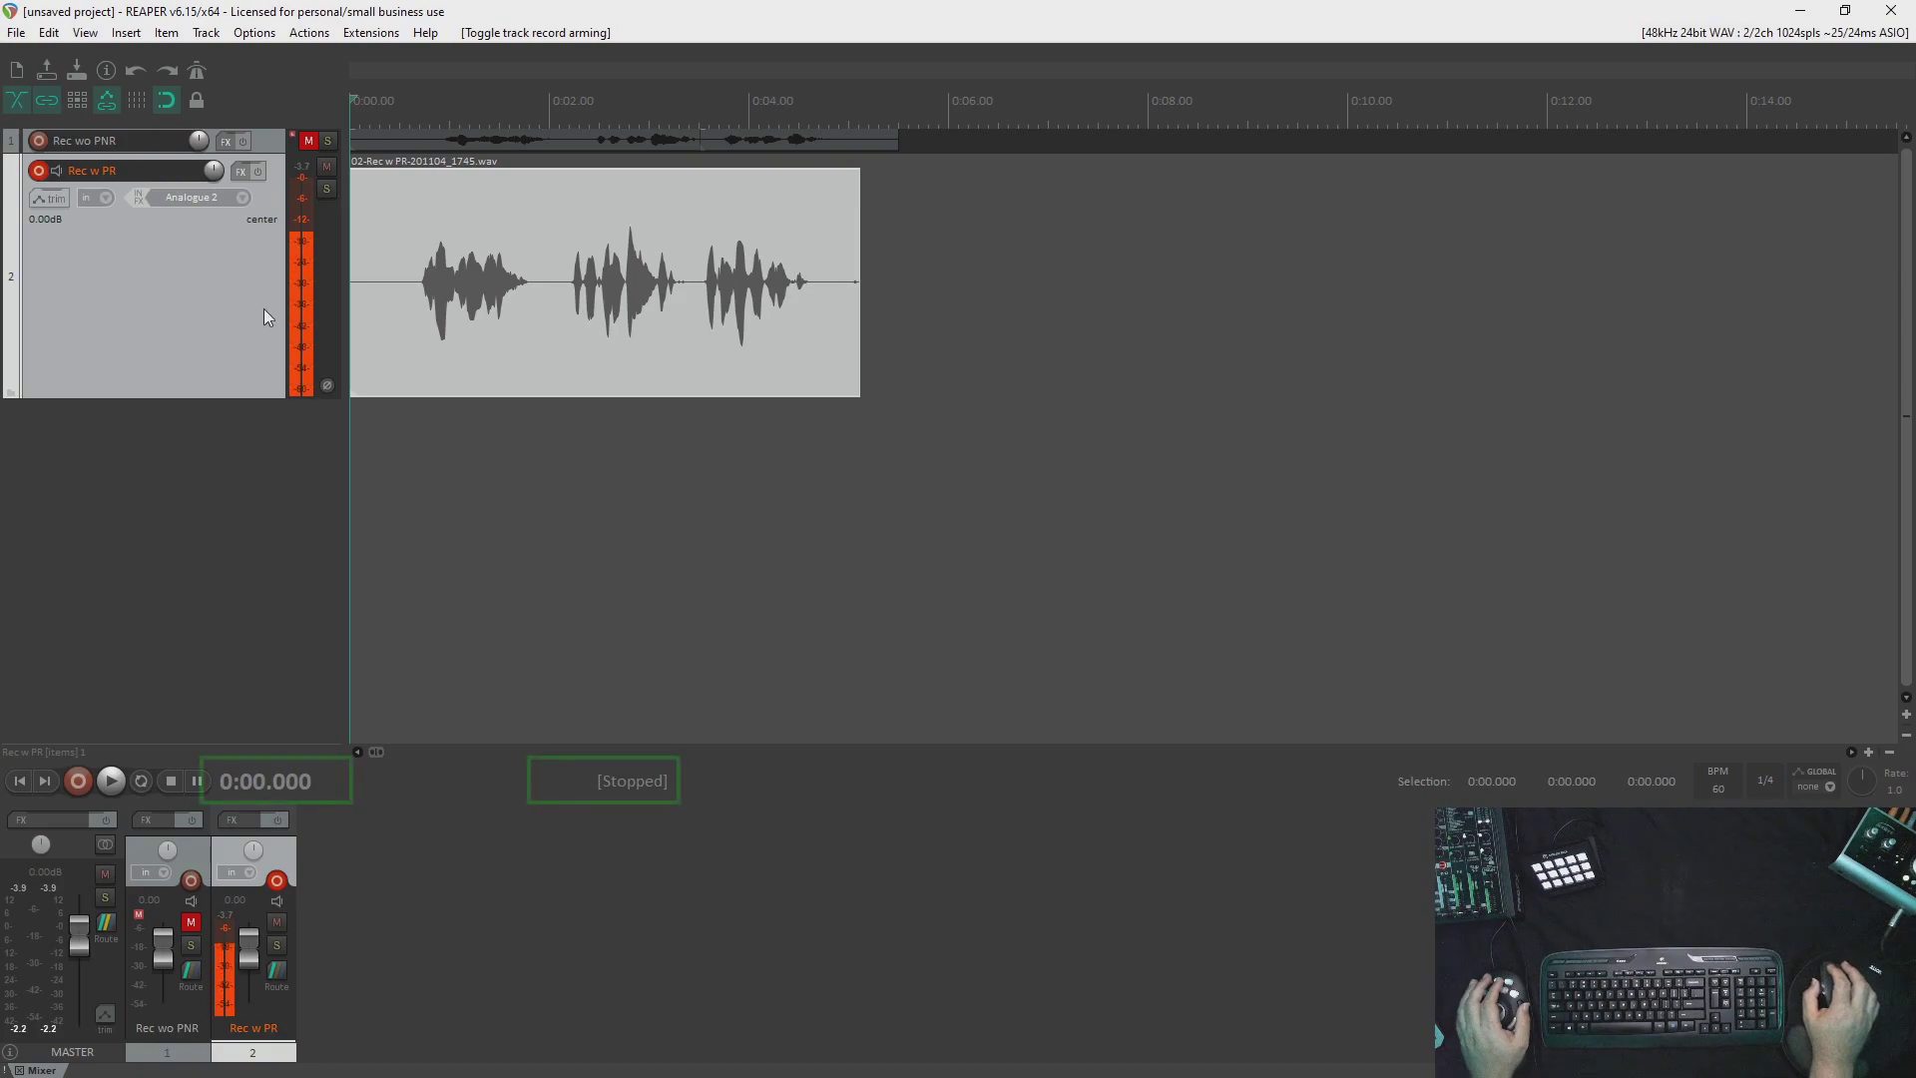
click(678, 294)
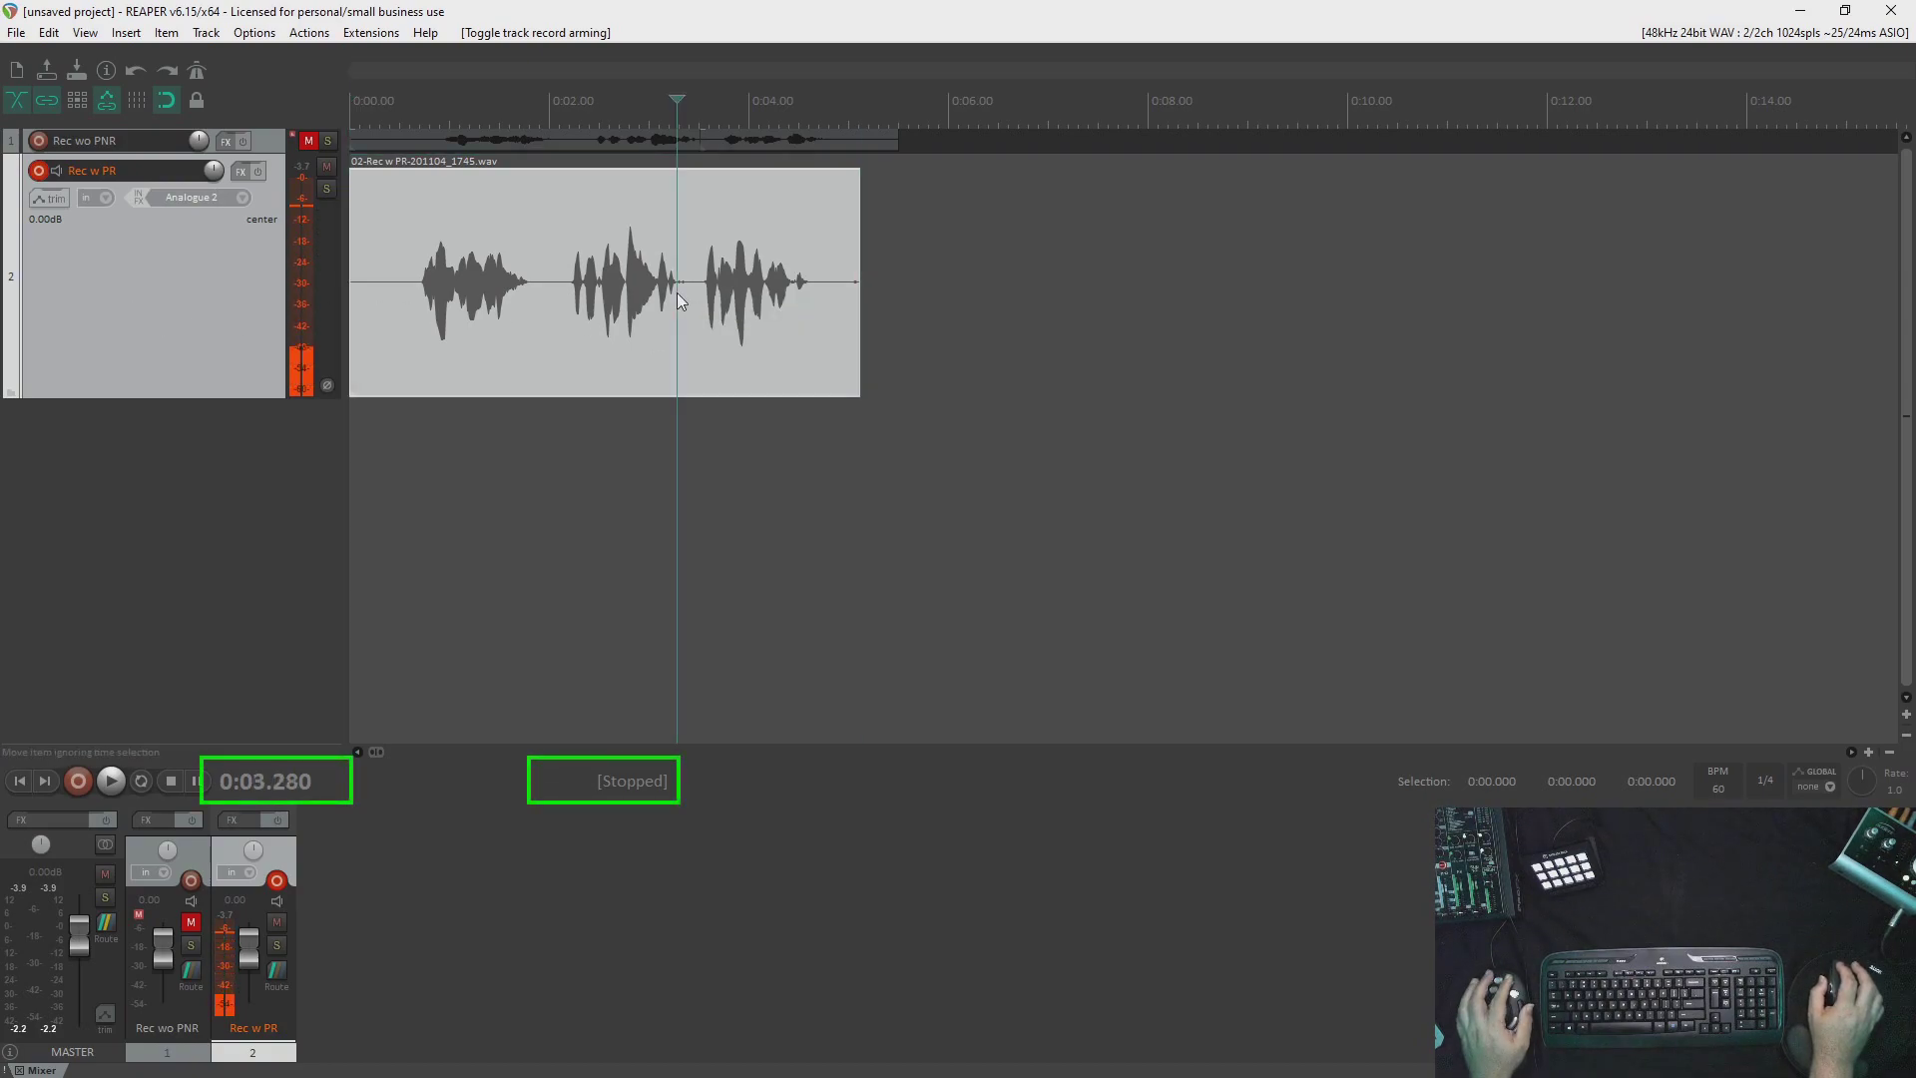
key(bracketright)
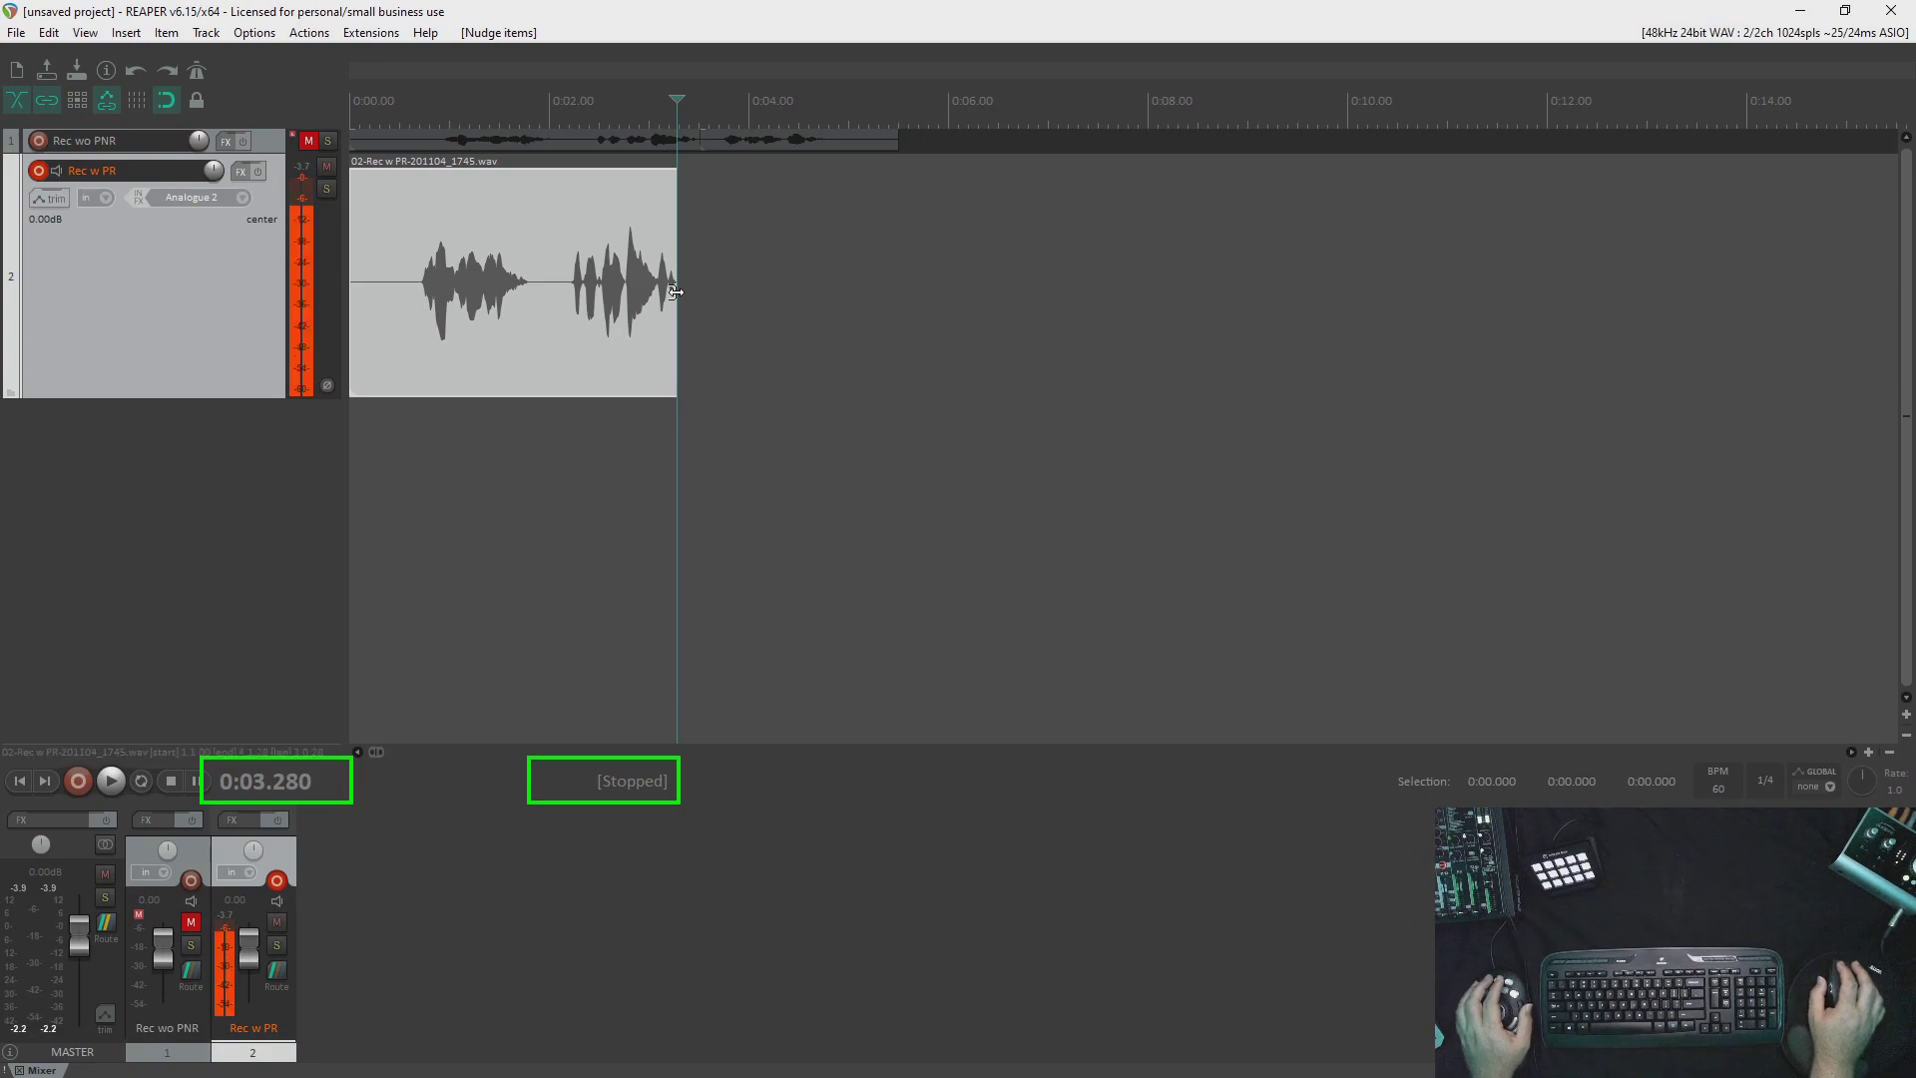
key(ctrl+r)
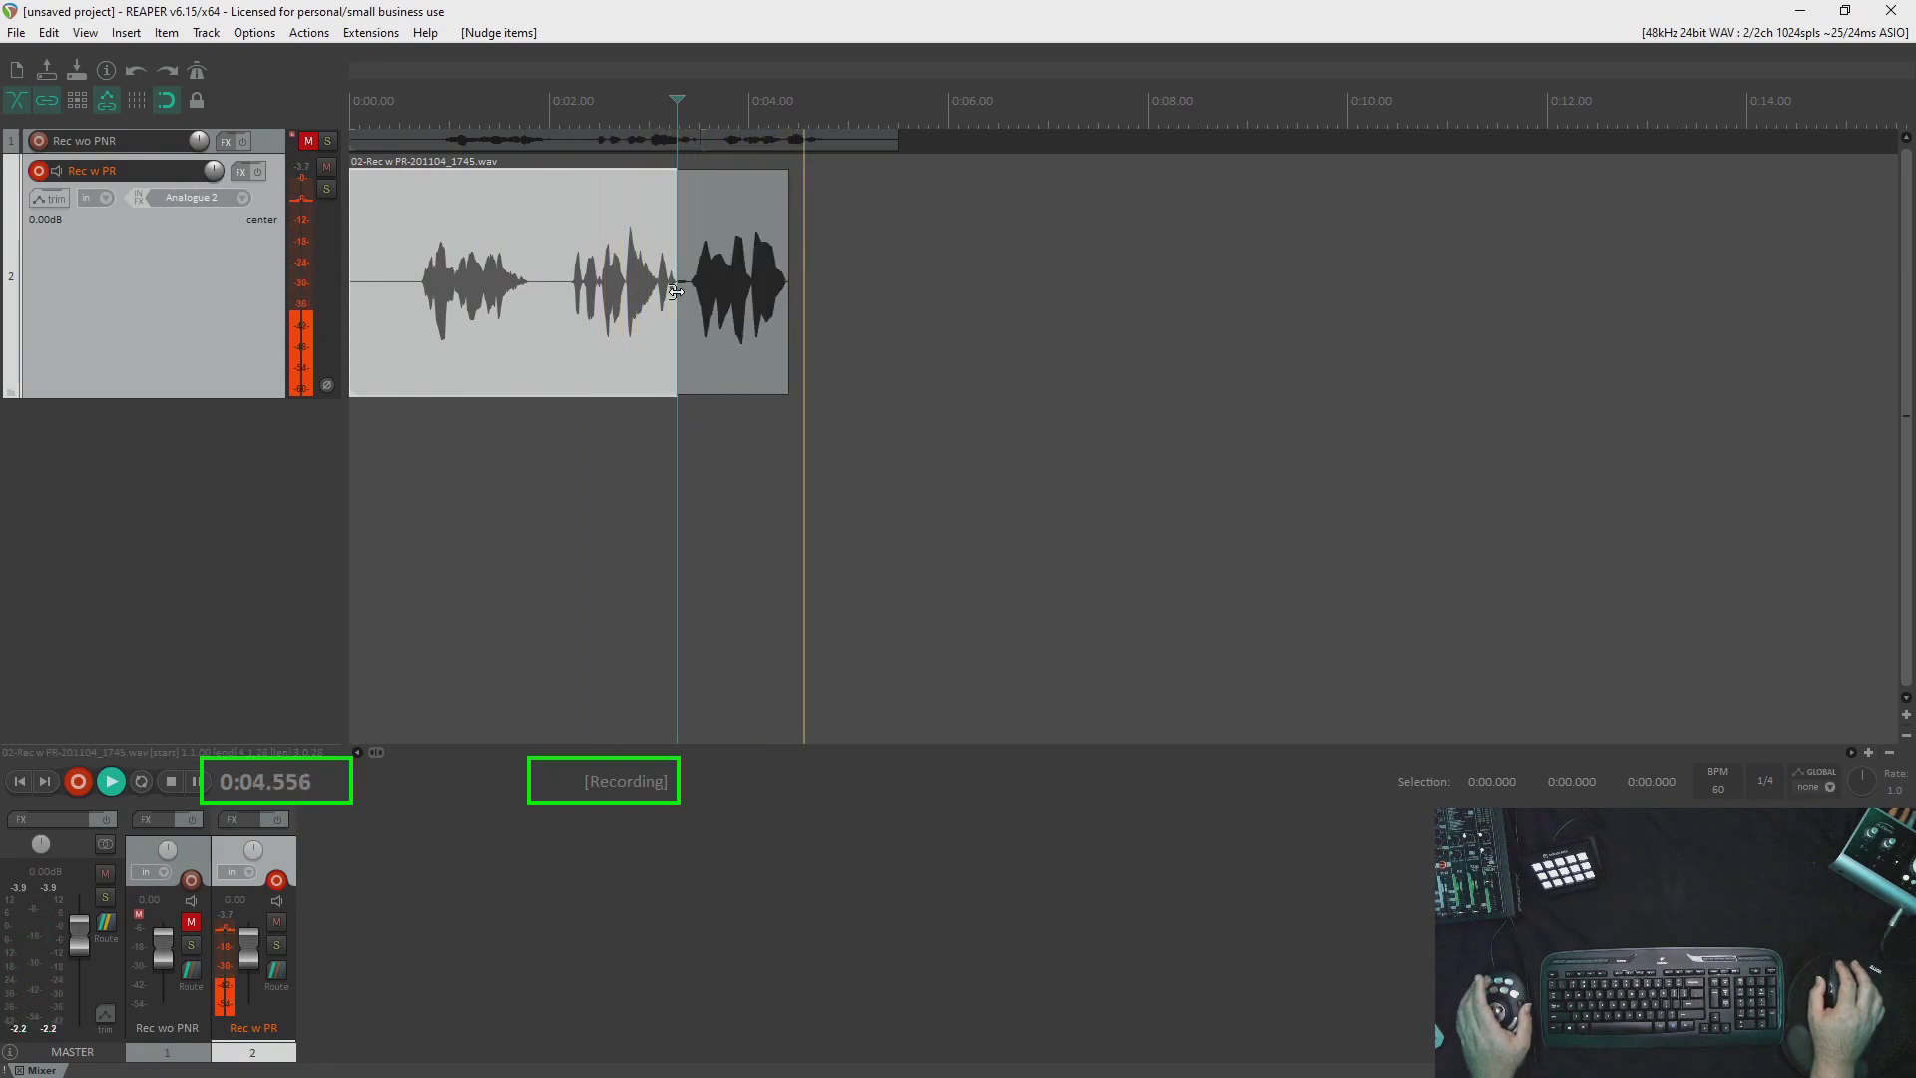
key(space)
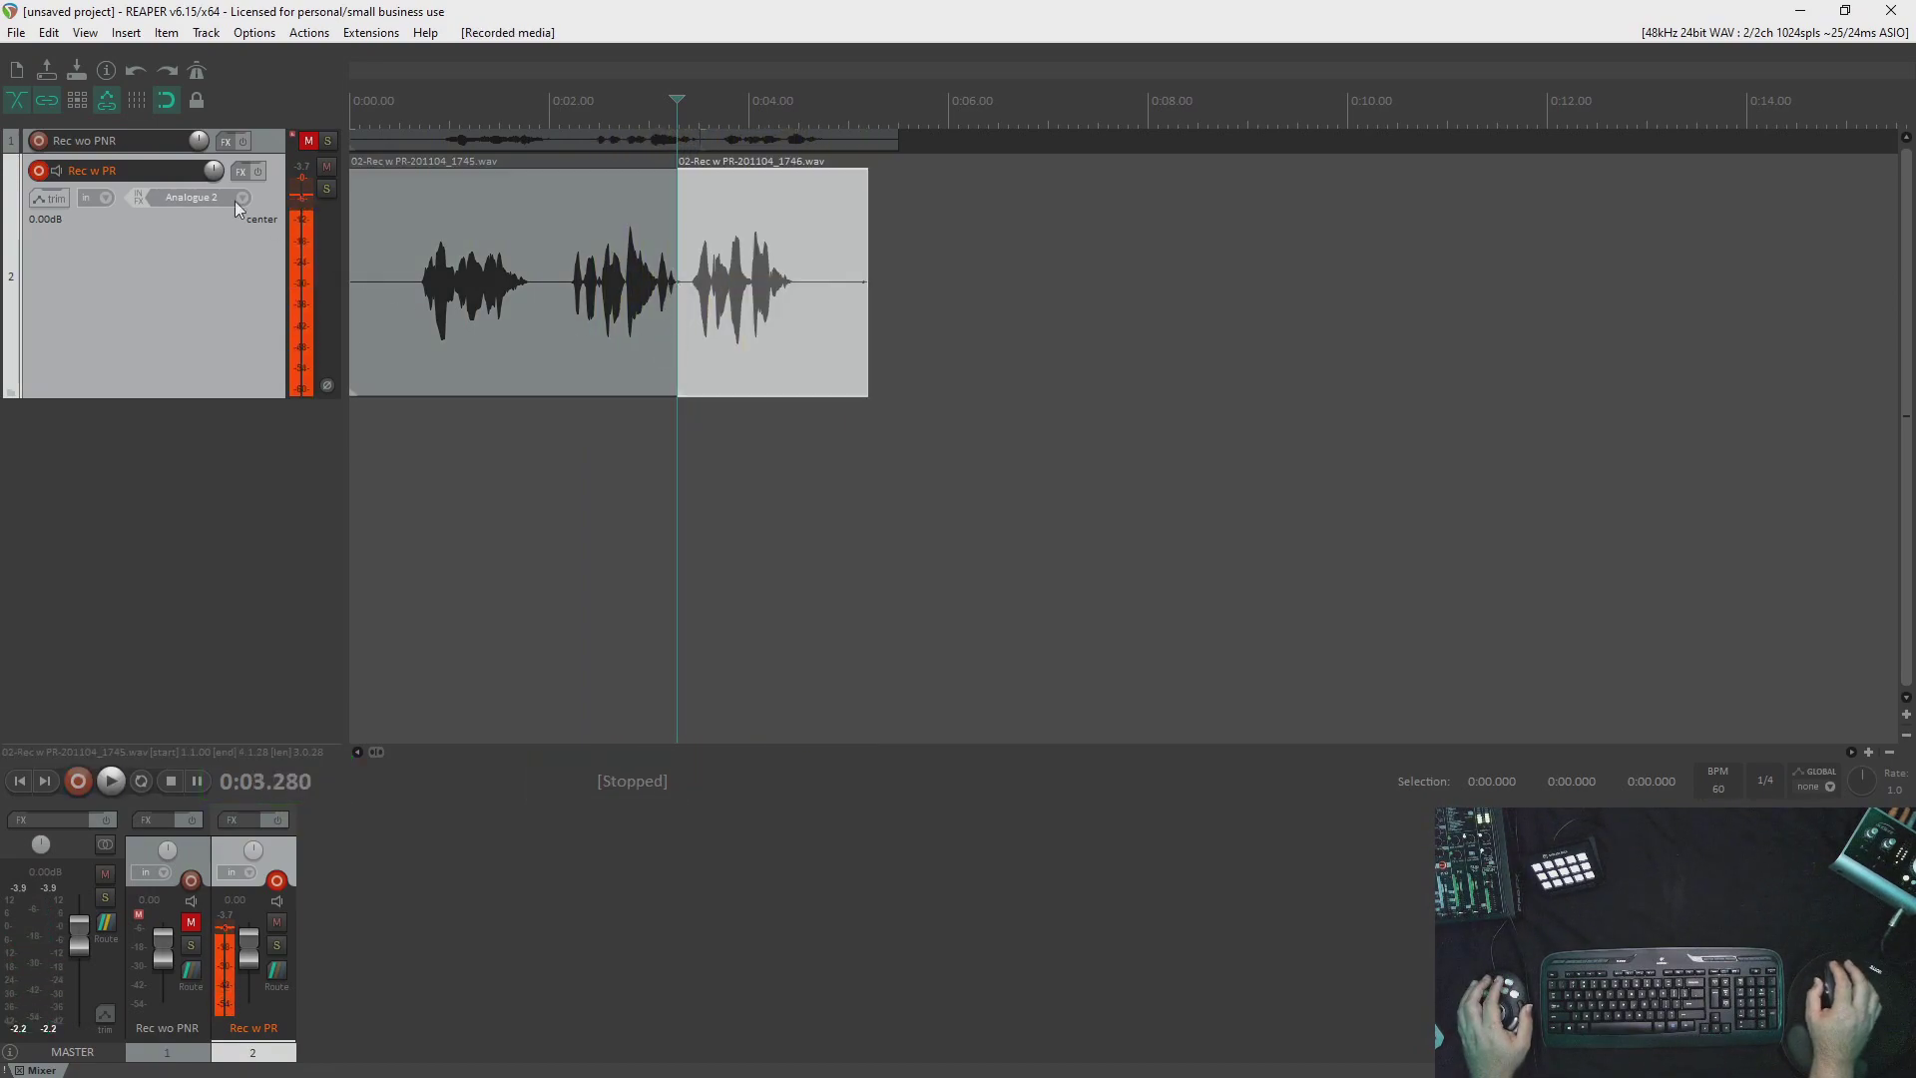
Disarm the Rec w PR track and play back across both clips from just before the first phrase, at 0:00.670.
click(38, 172)
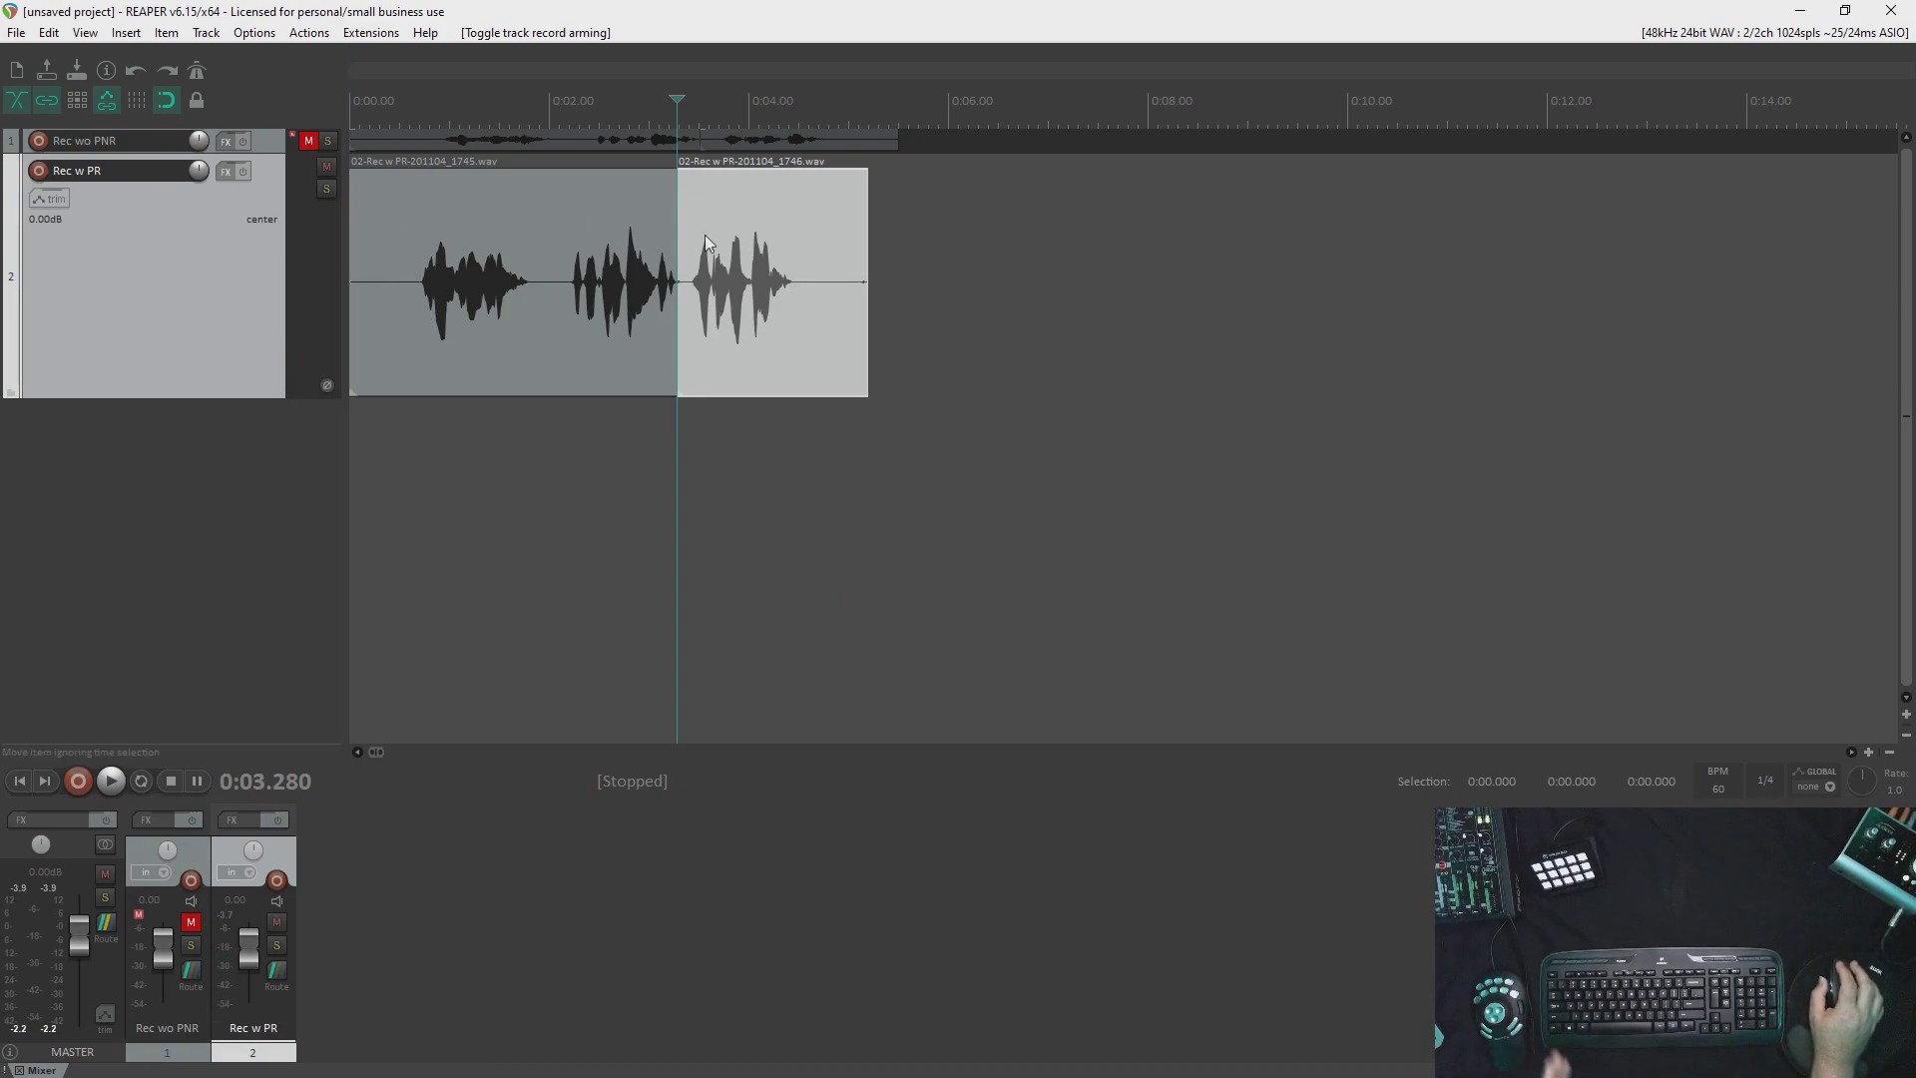
click(418, 224)
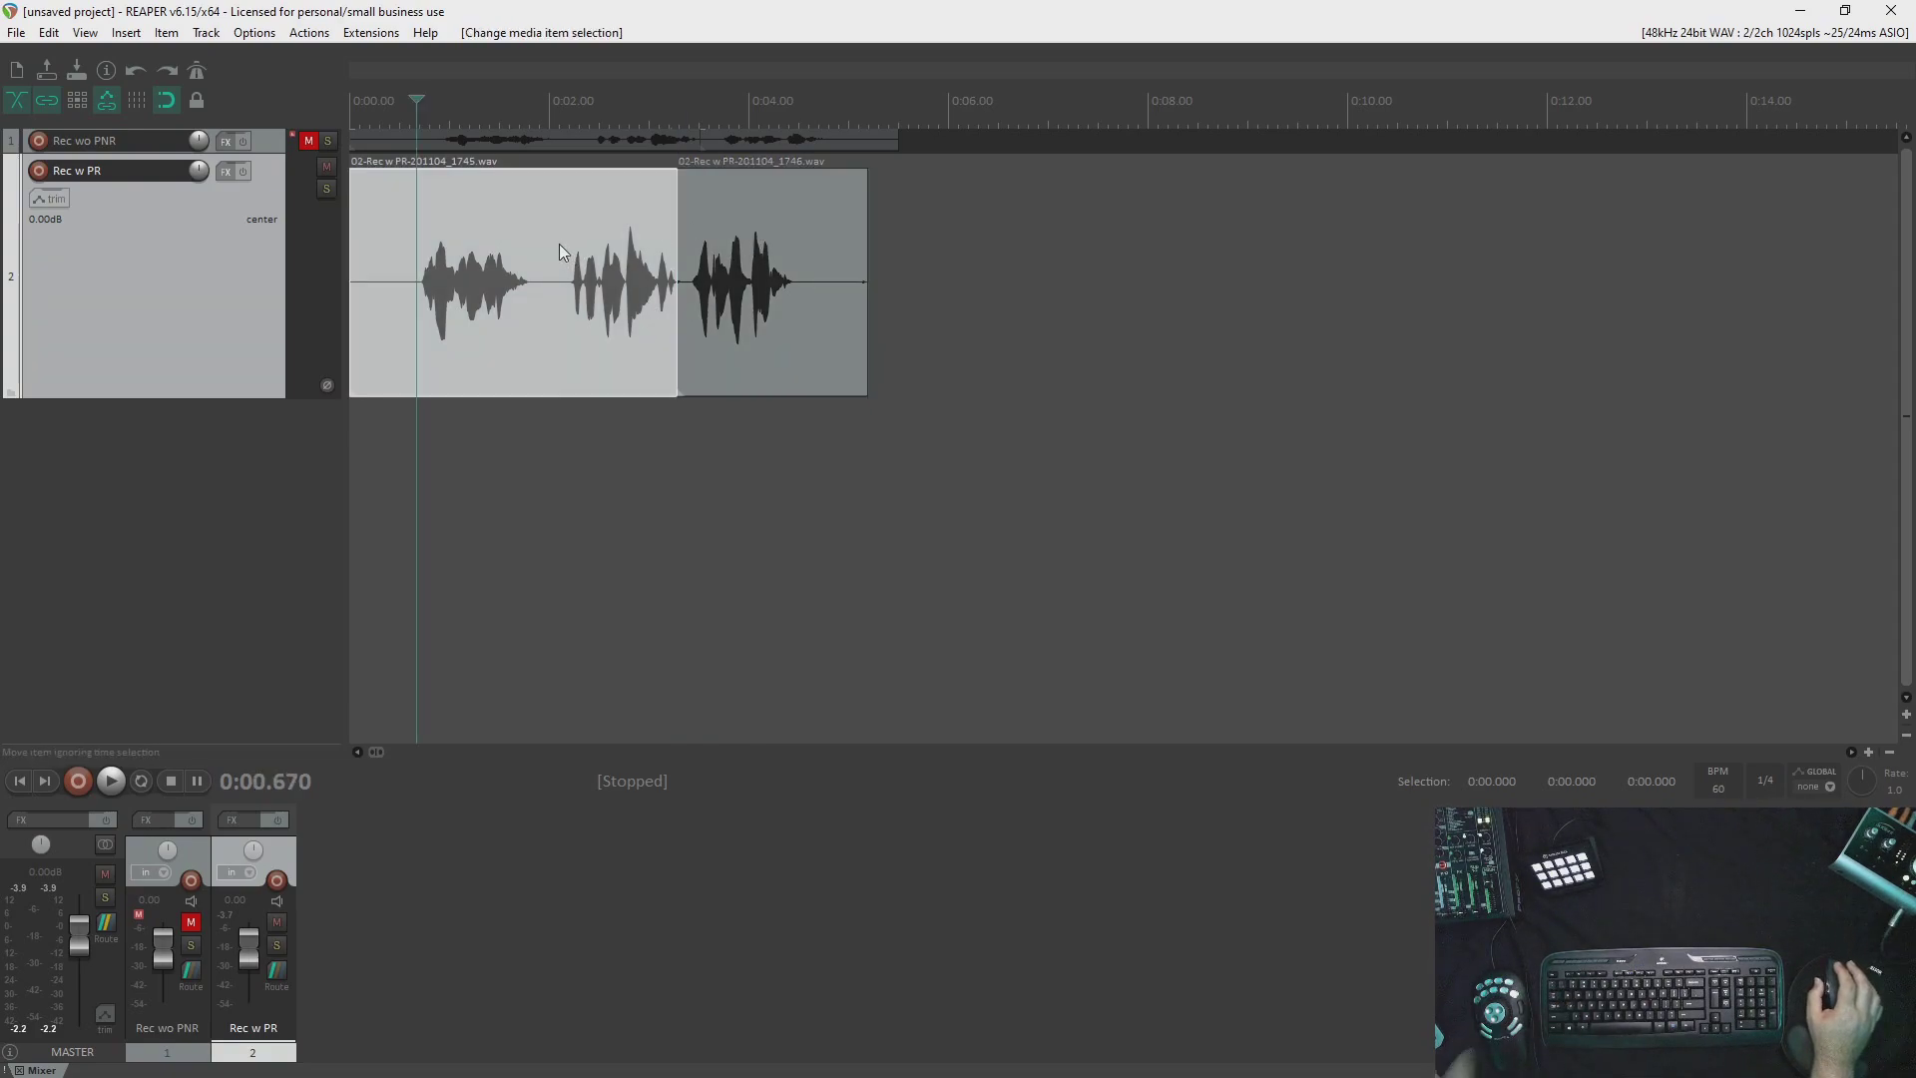
key(space)
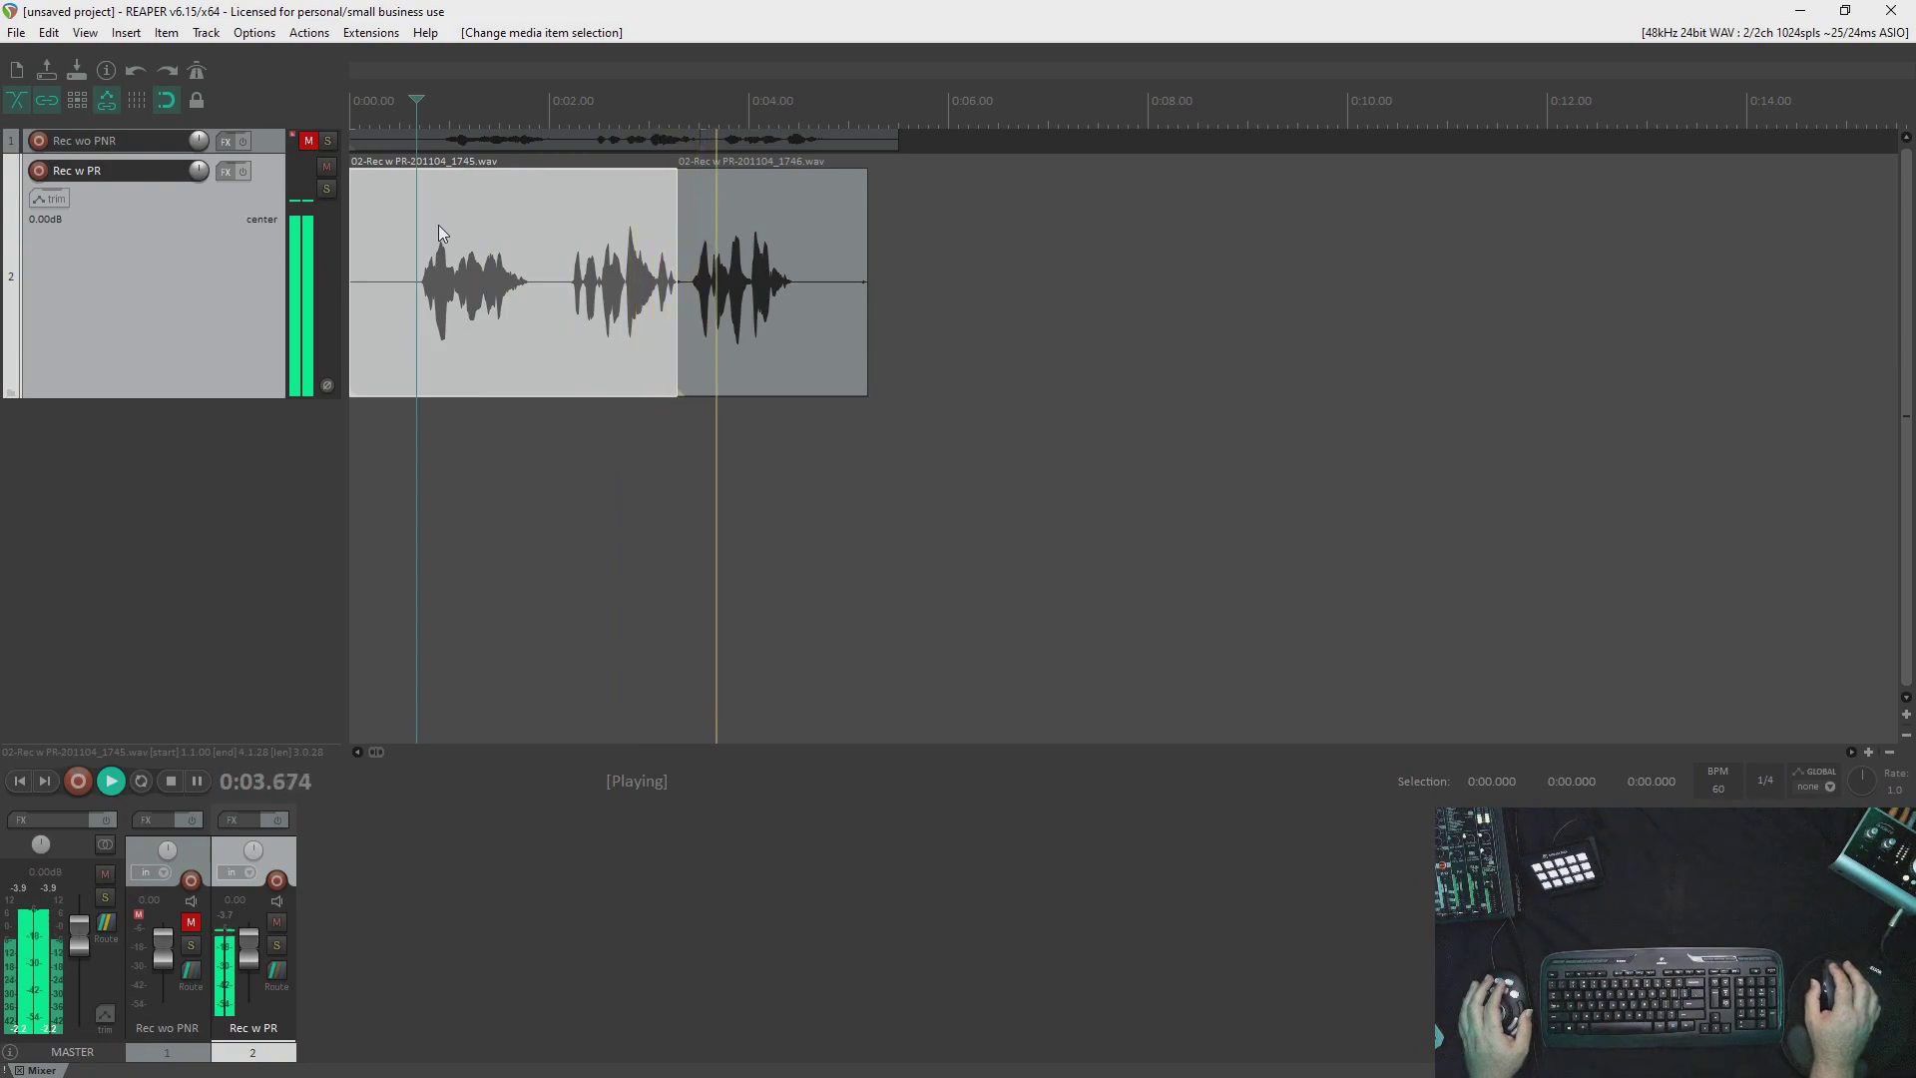
key(space)
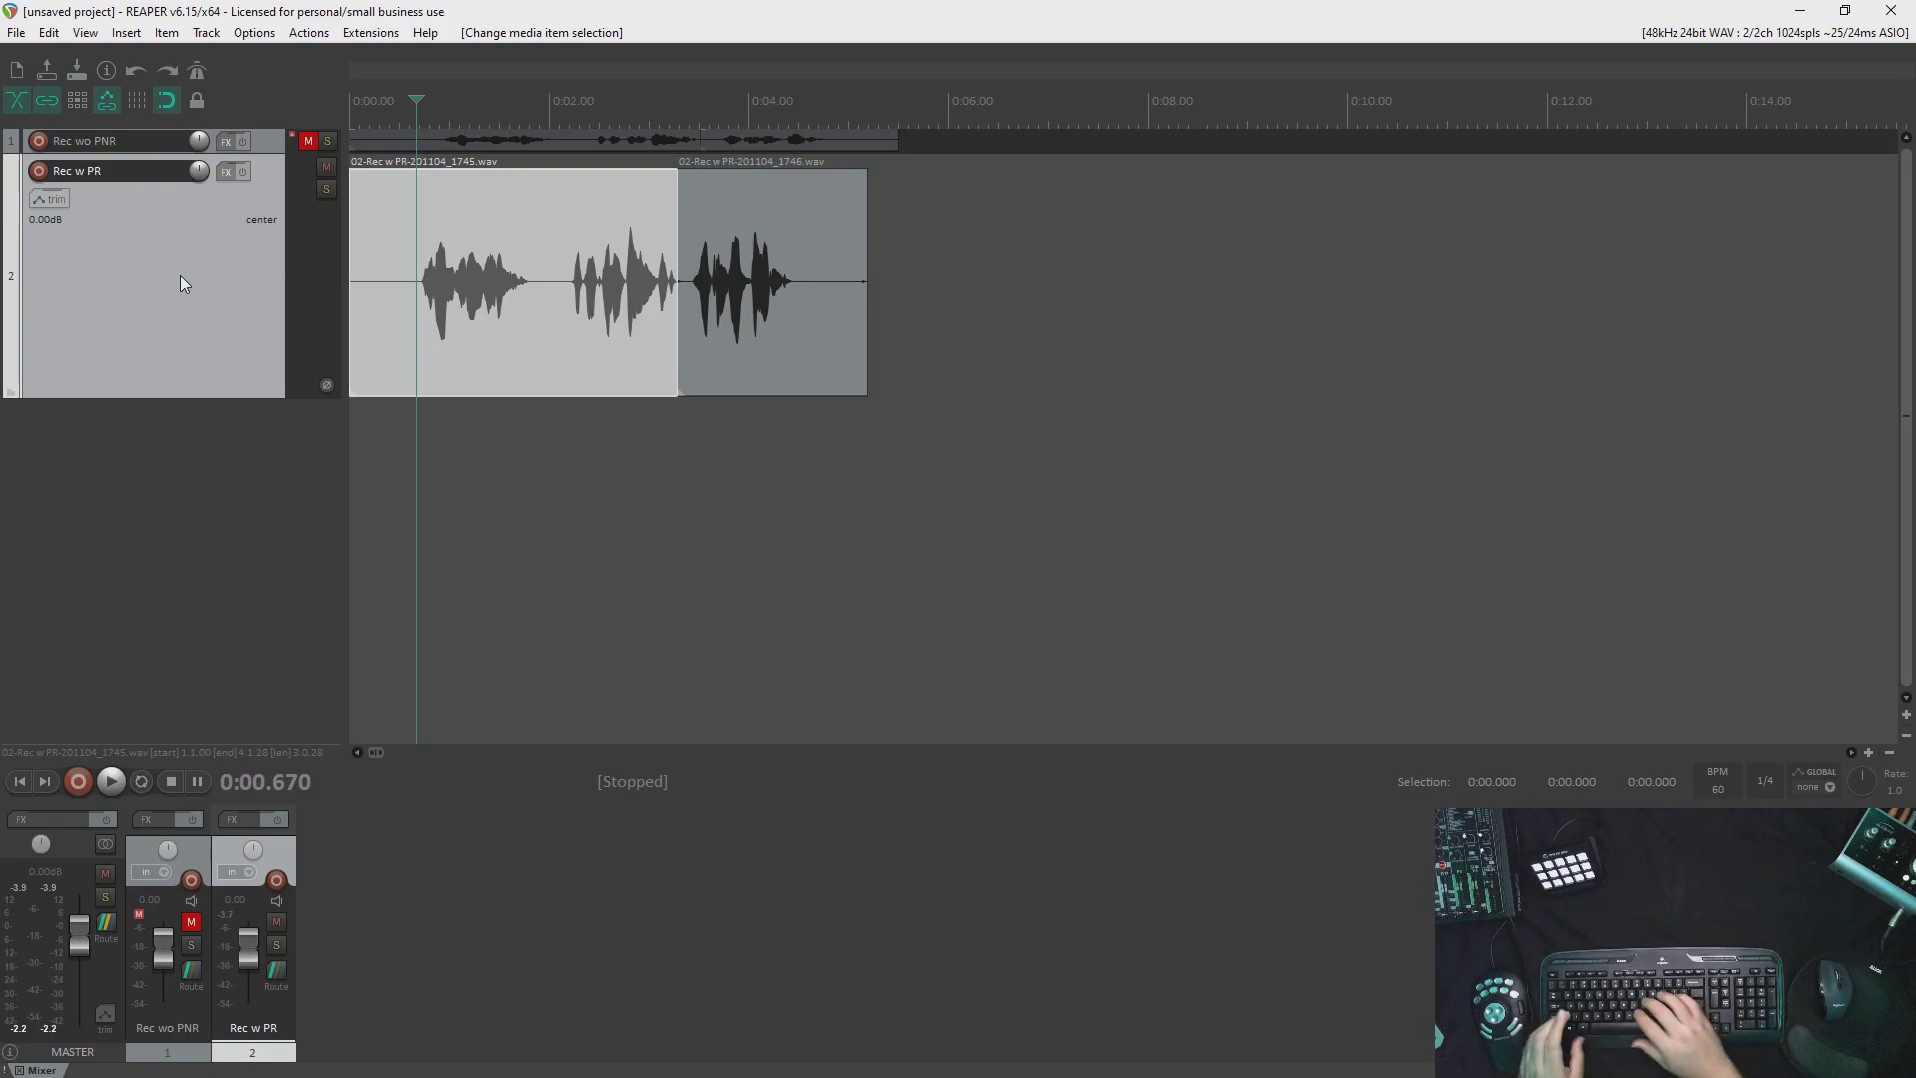
Run the sgvo_mute.and.new action to mute Rec w PR and add a record-armed track, and rename the new track Rec w Takes.
key(ctrl+t)
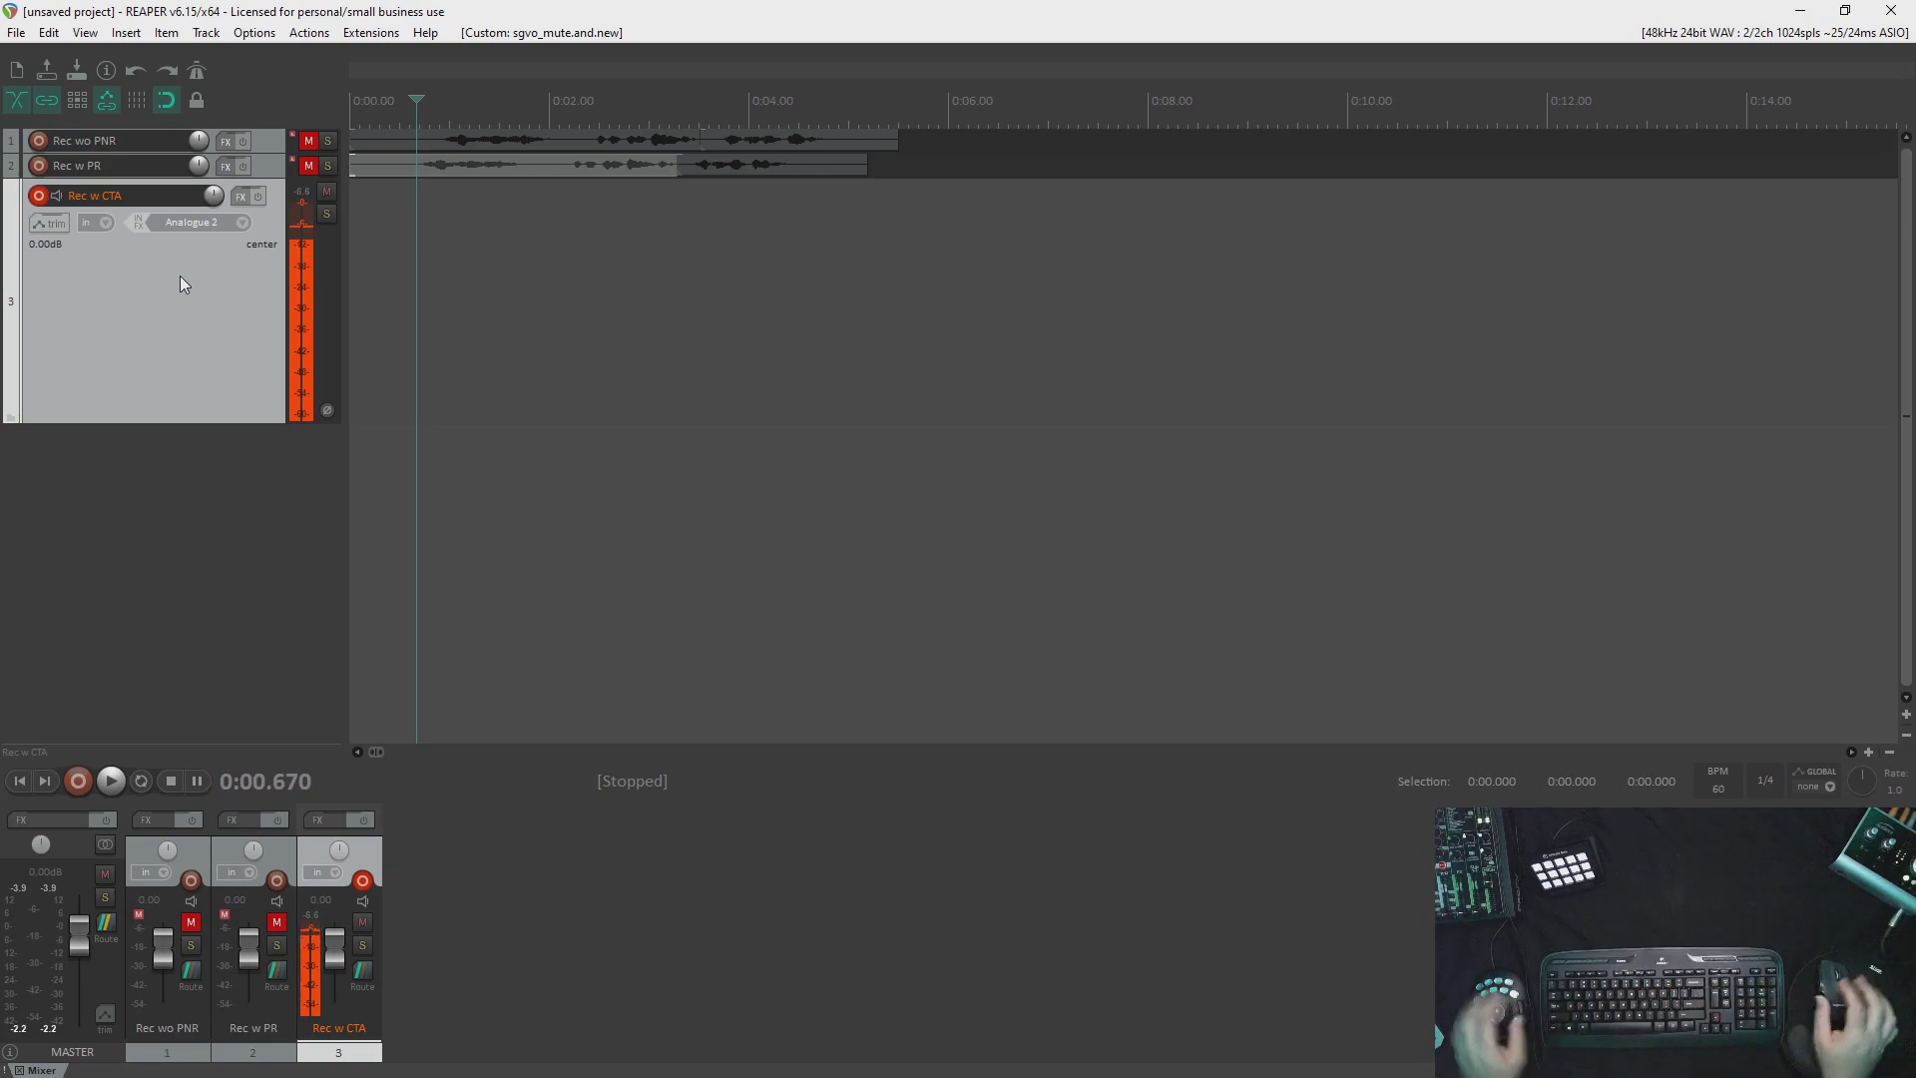
double_click(116, 195)
text(Rec w T)
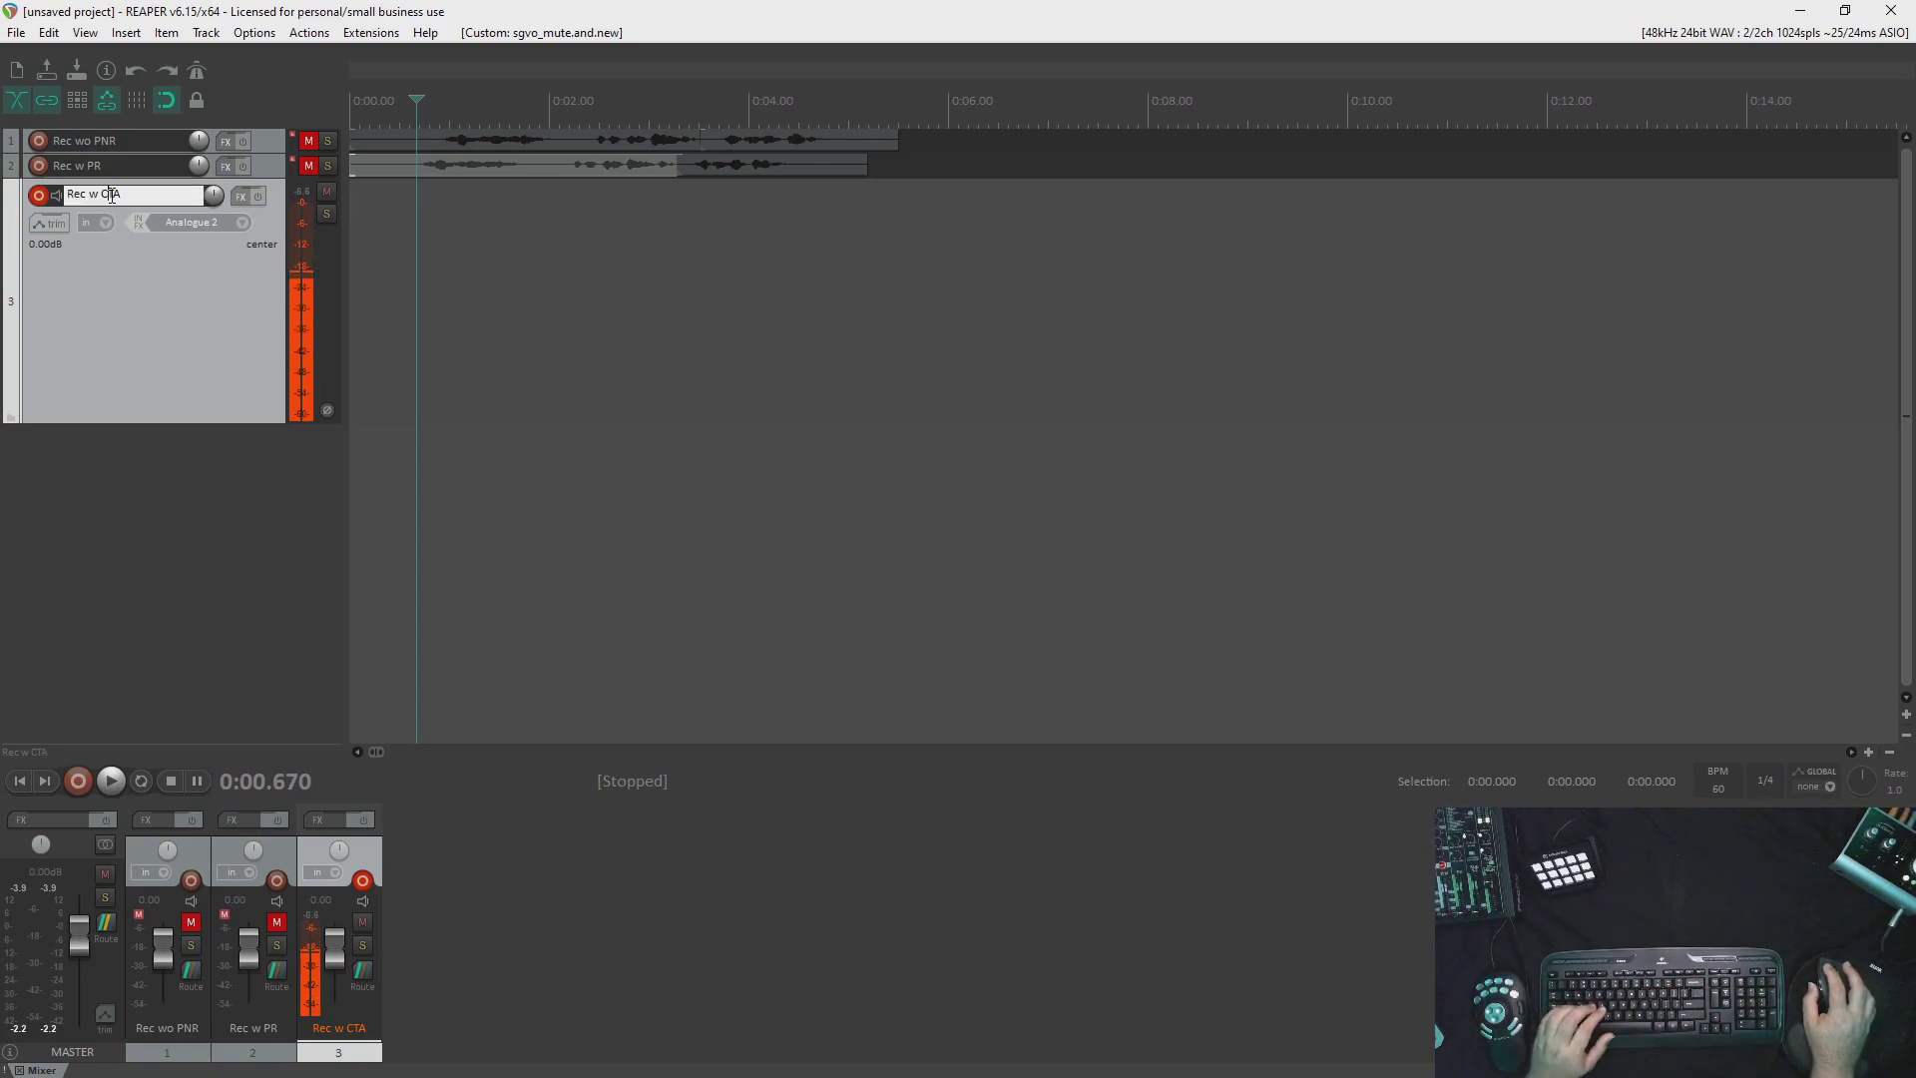
text(akes)
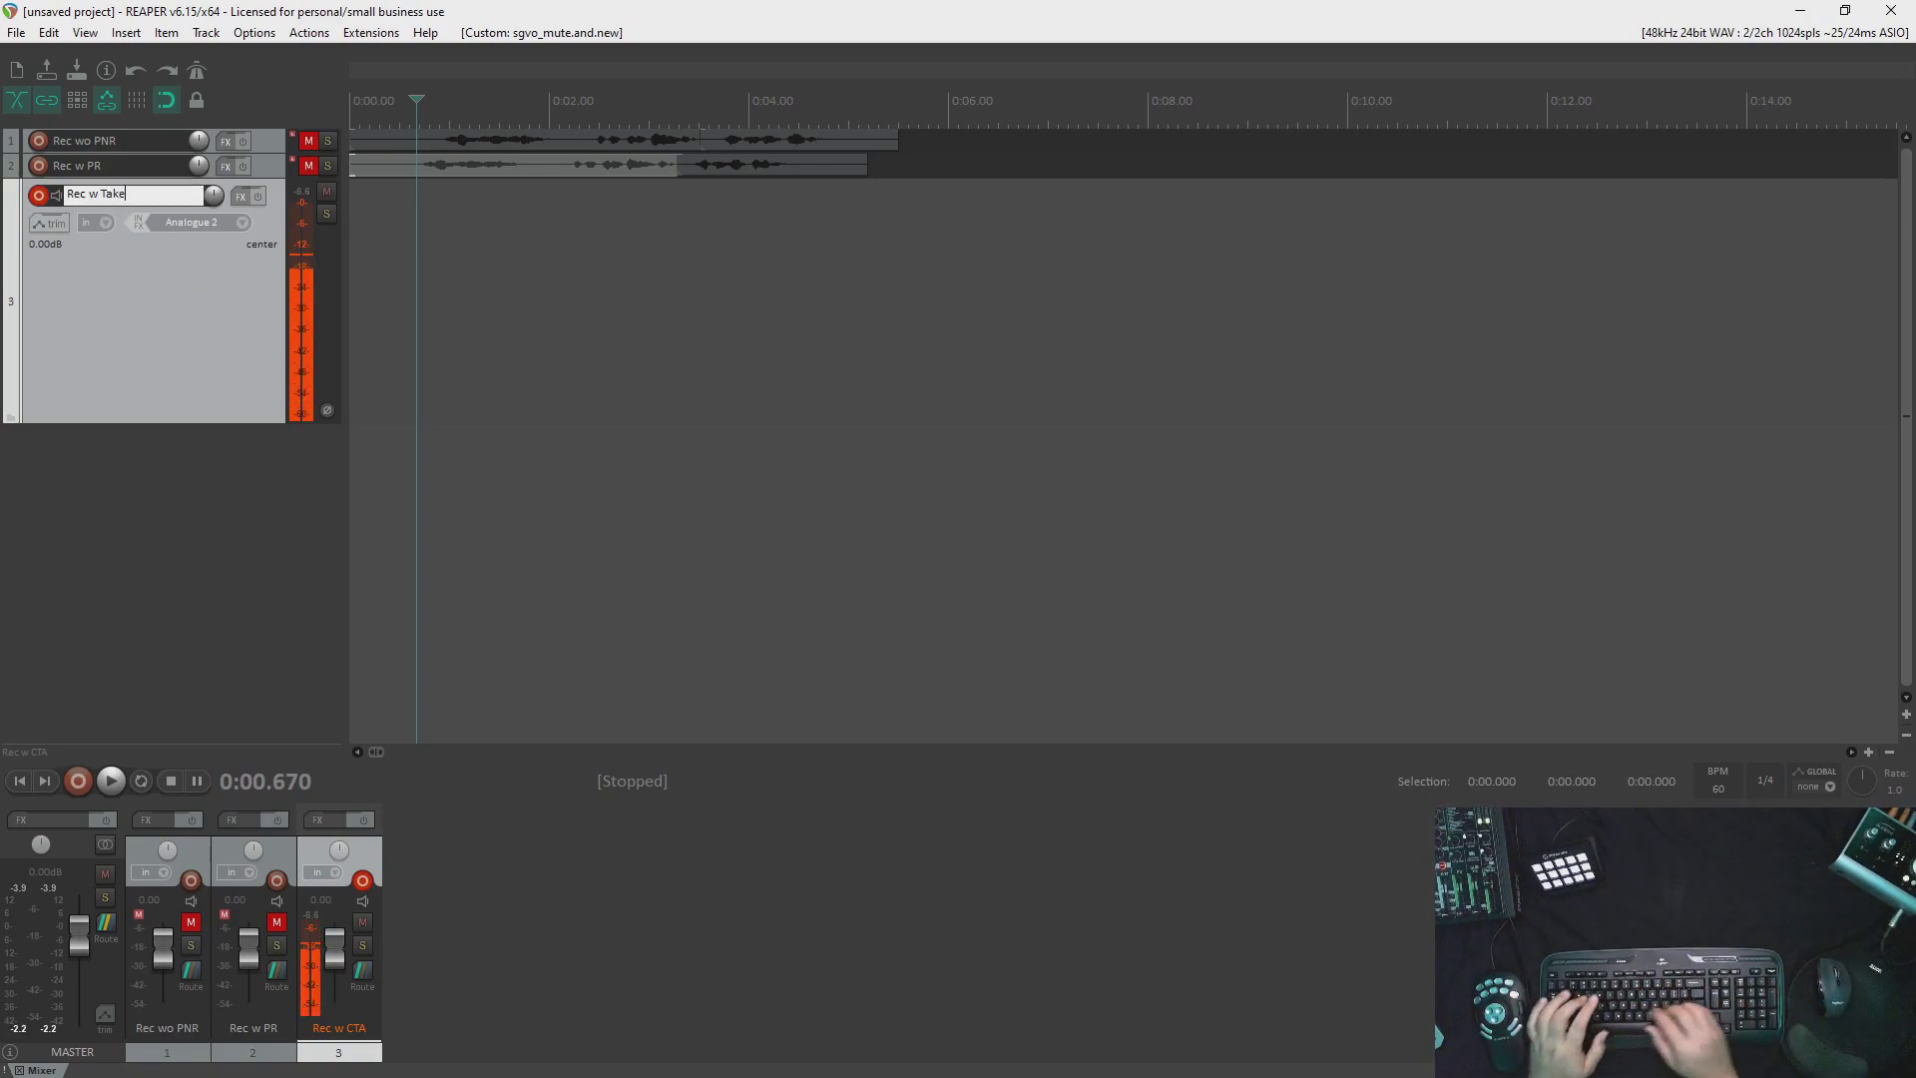
key(Return)
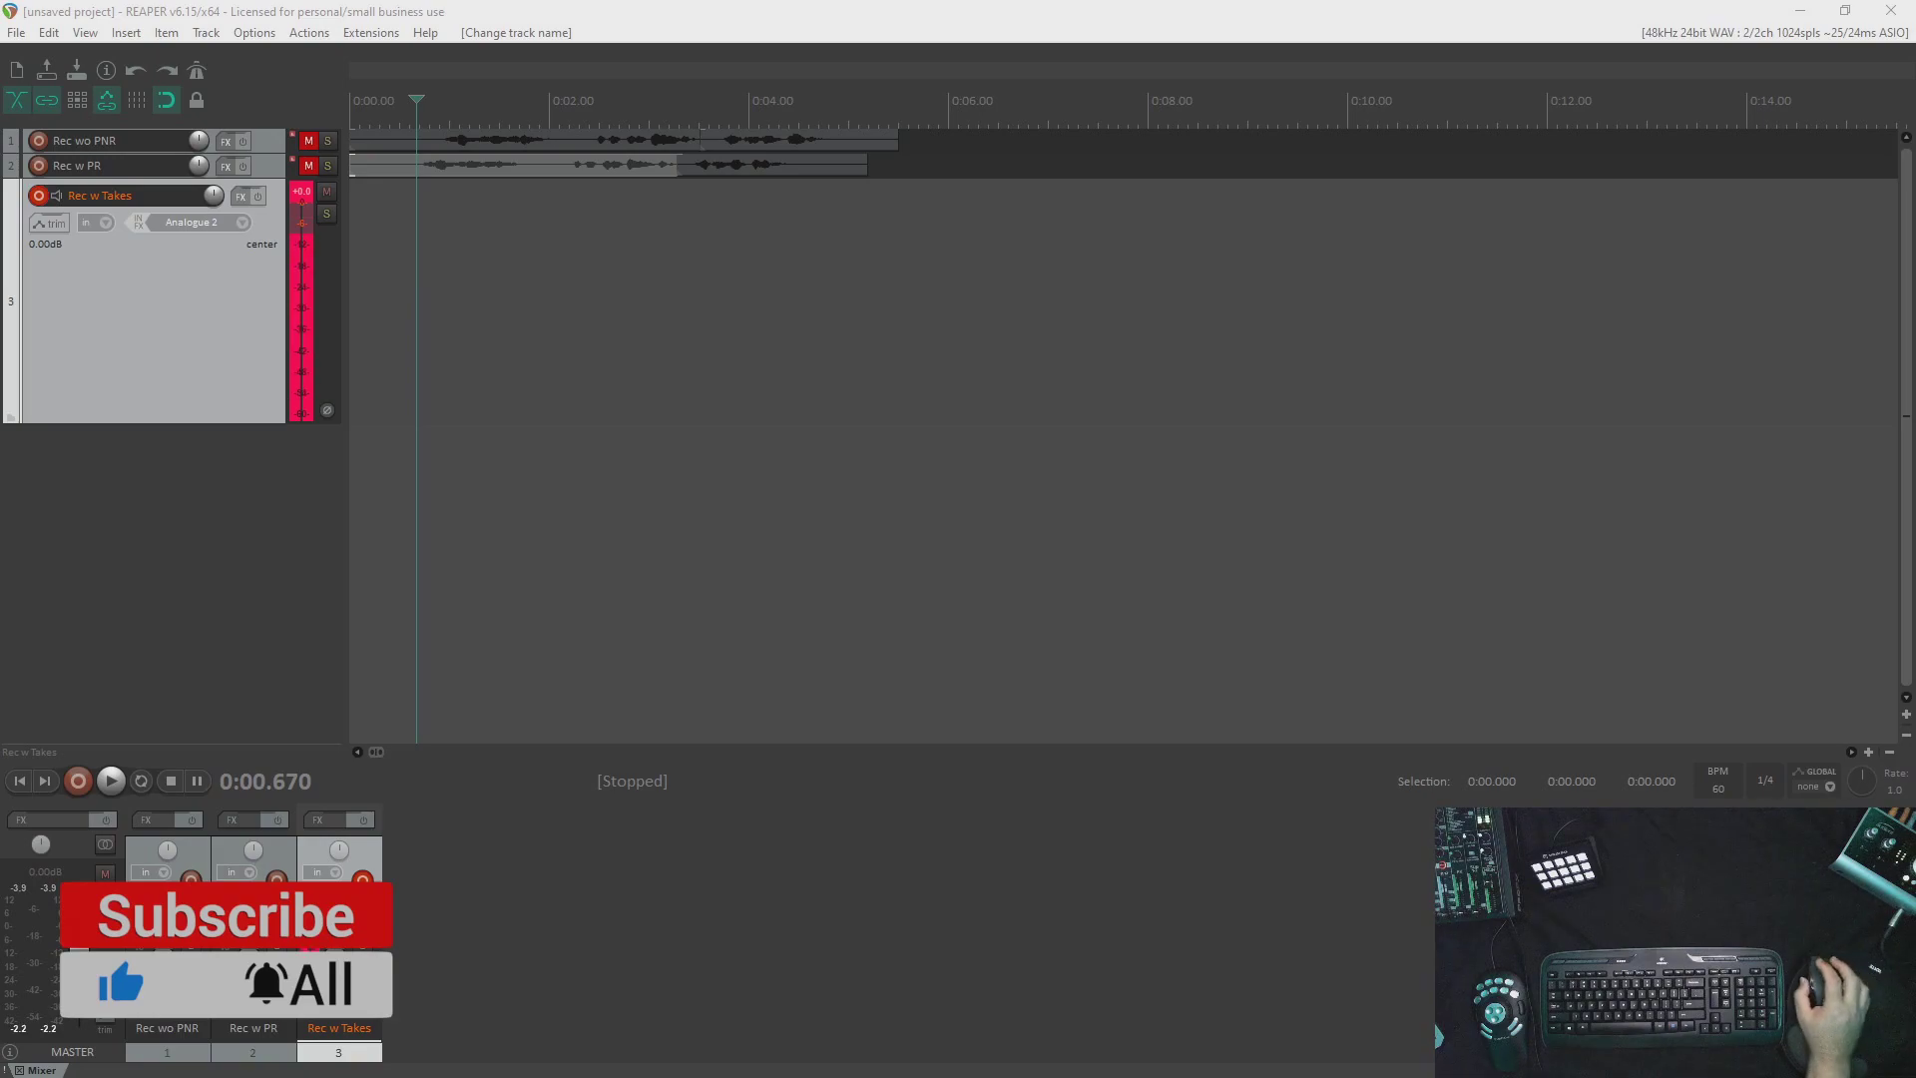
Reset the Rec w Takes peak meter, and record a voice take on that track from the project start.
click(304, 200)
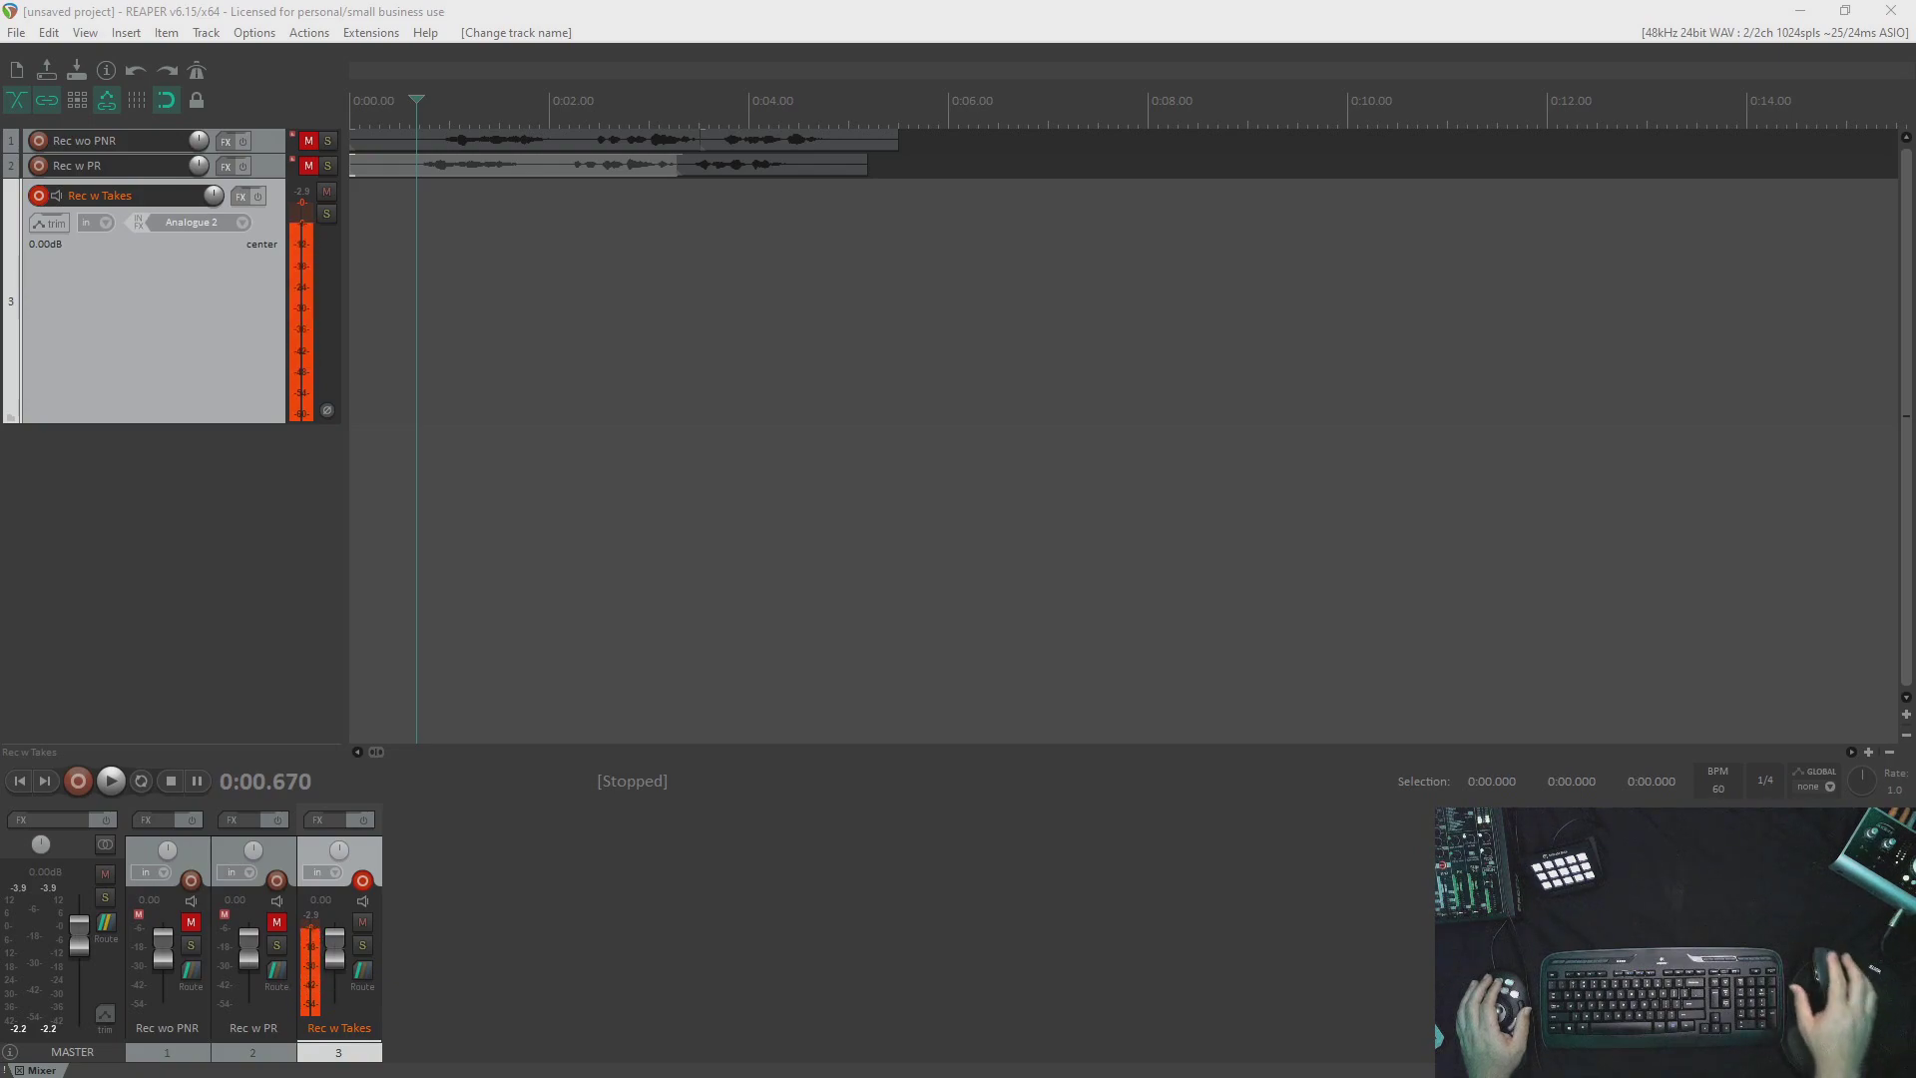
click(513, 322)
key(Home)
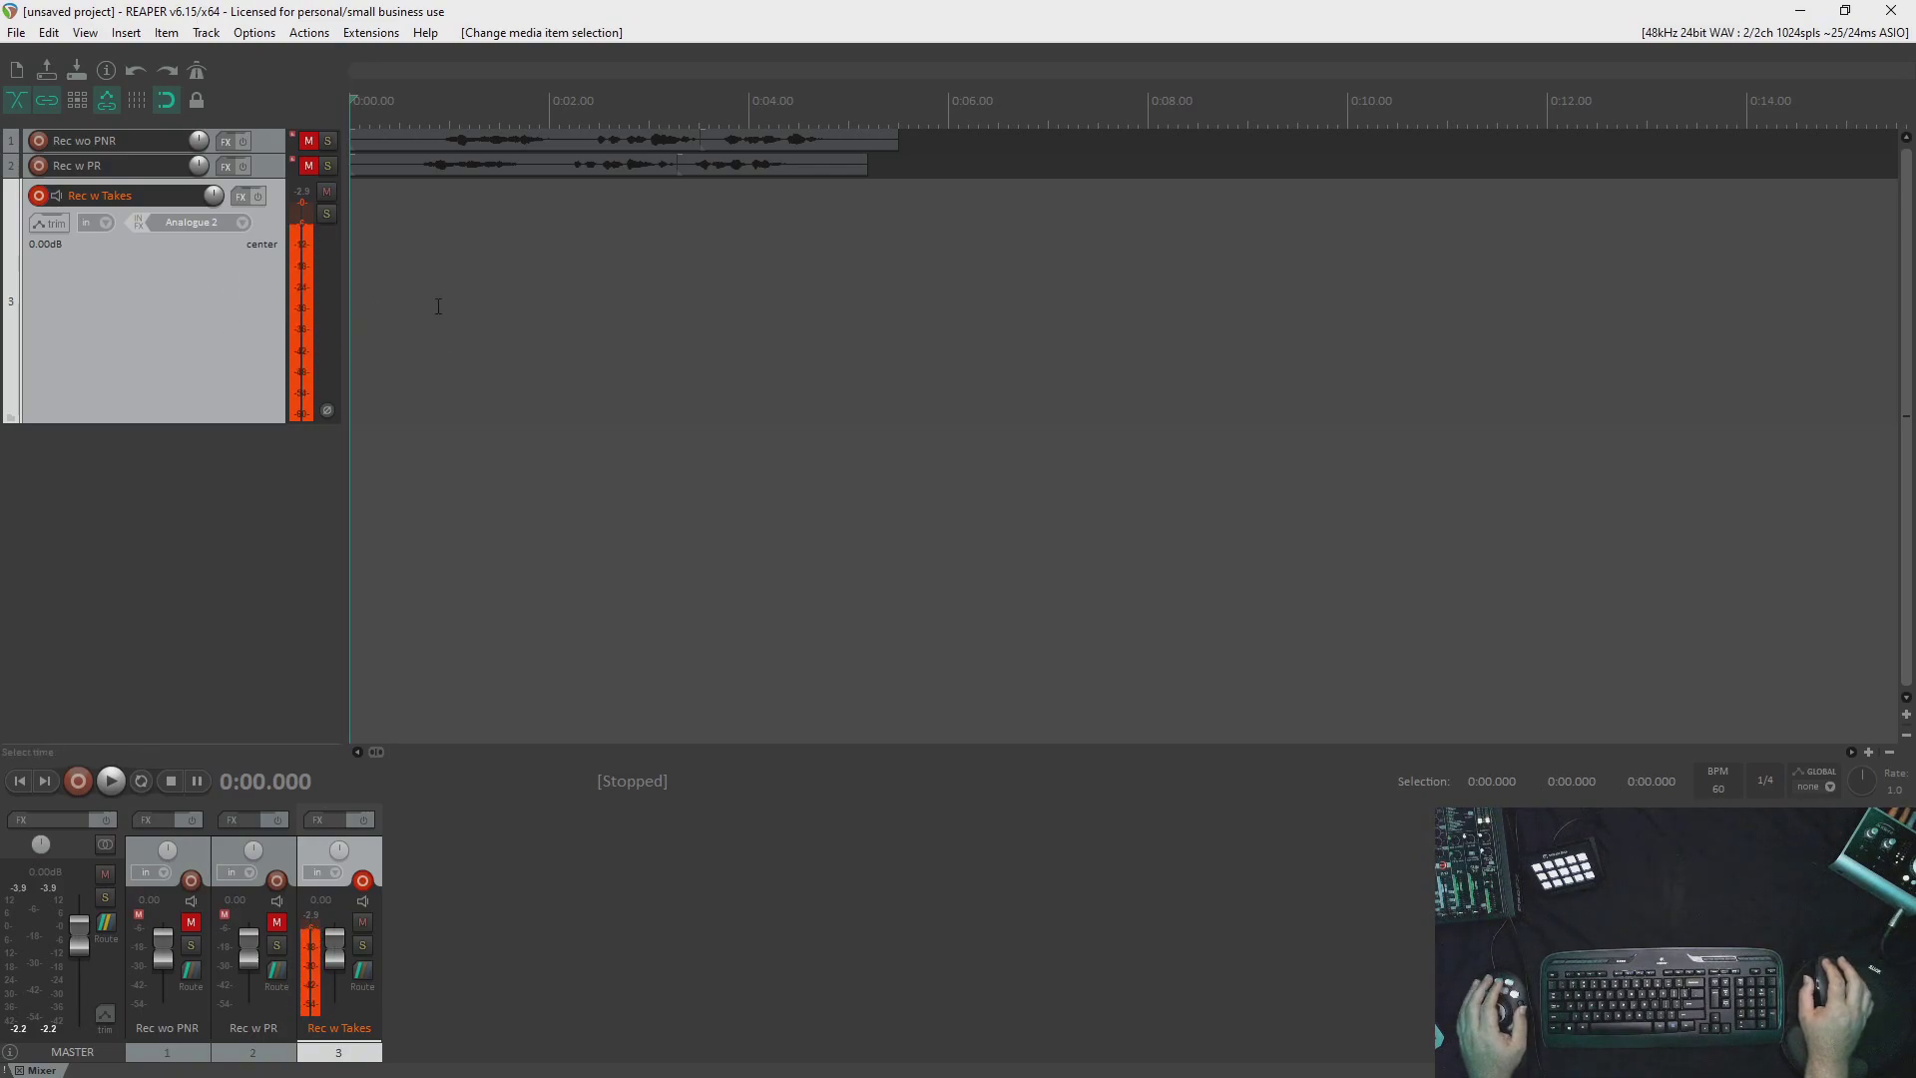
key(ctrl+r)
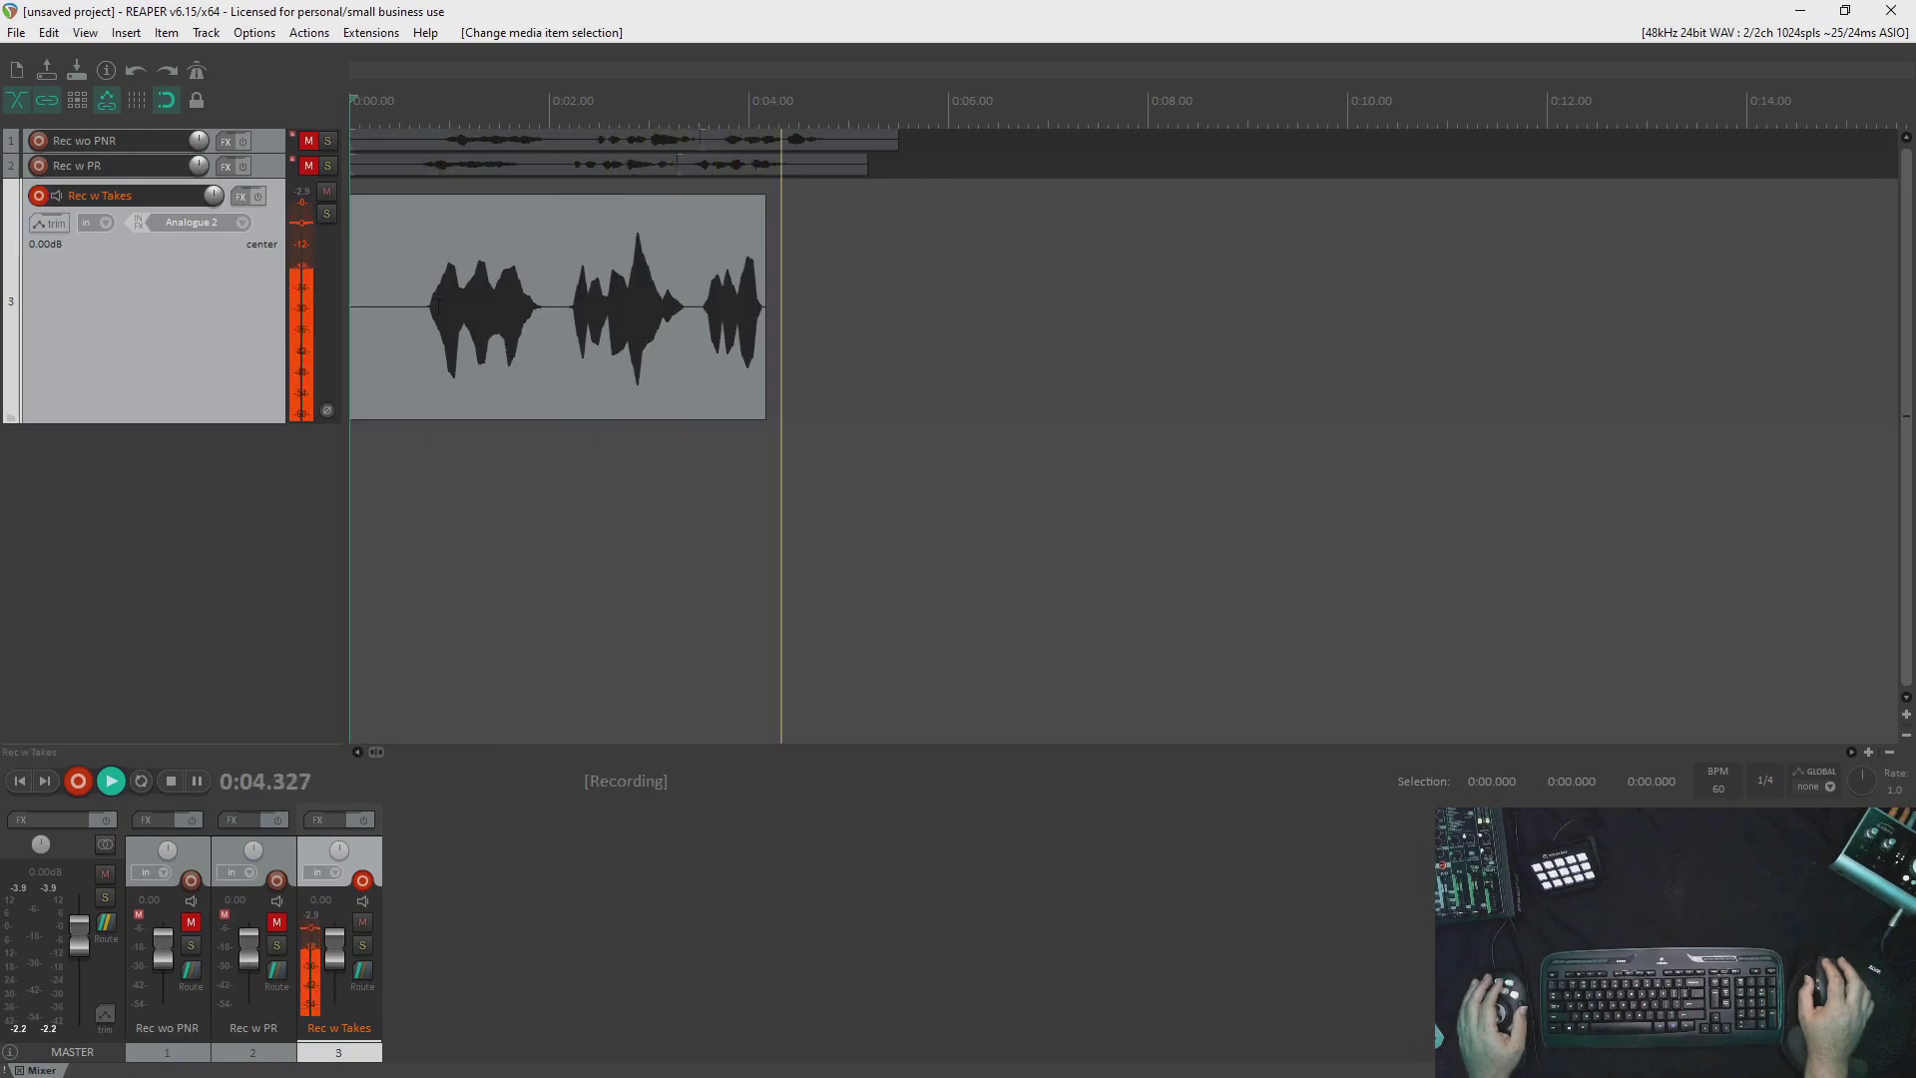
key(space)
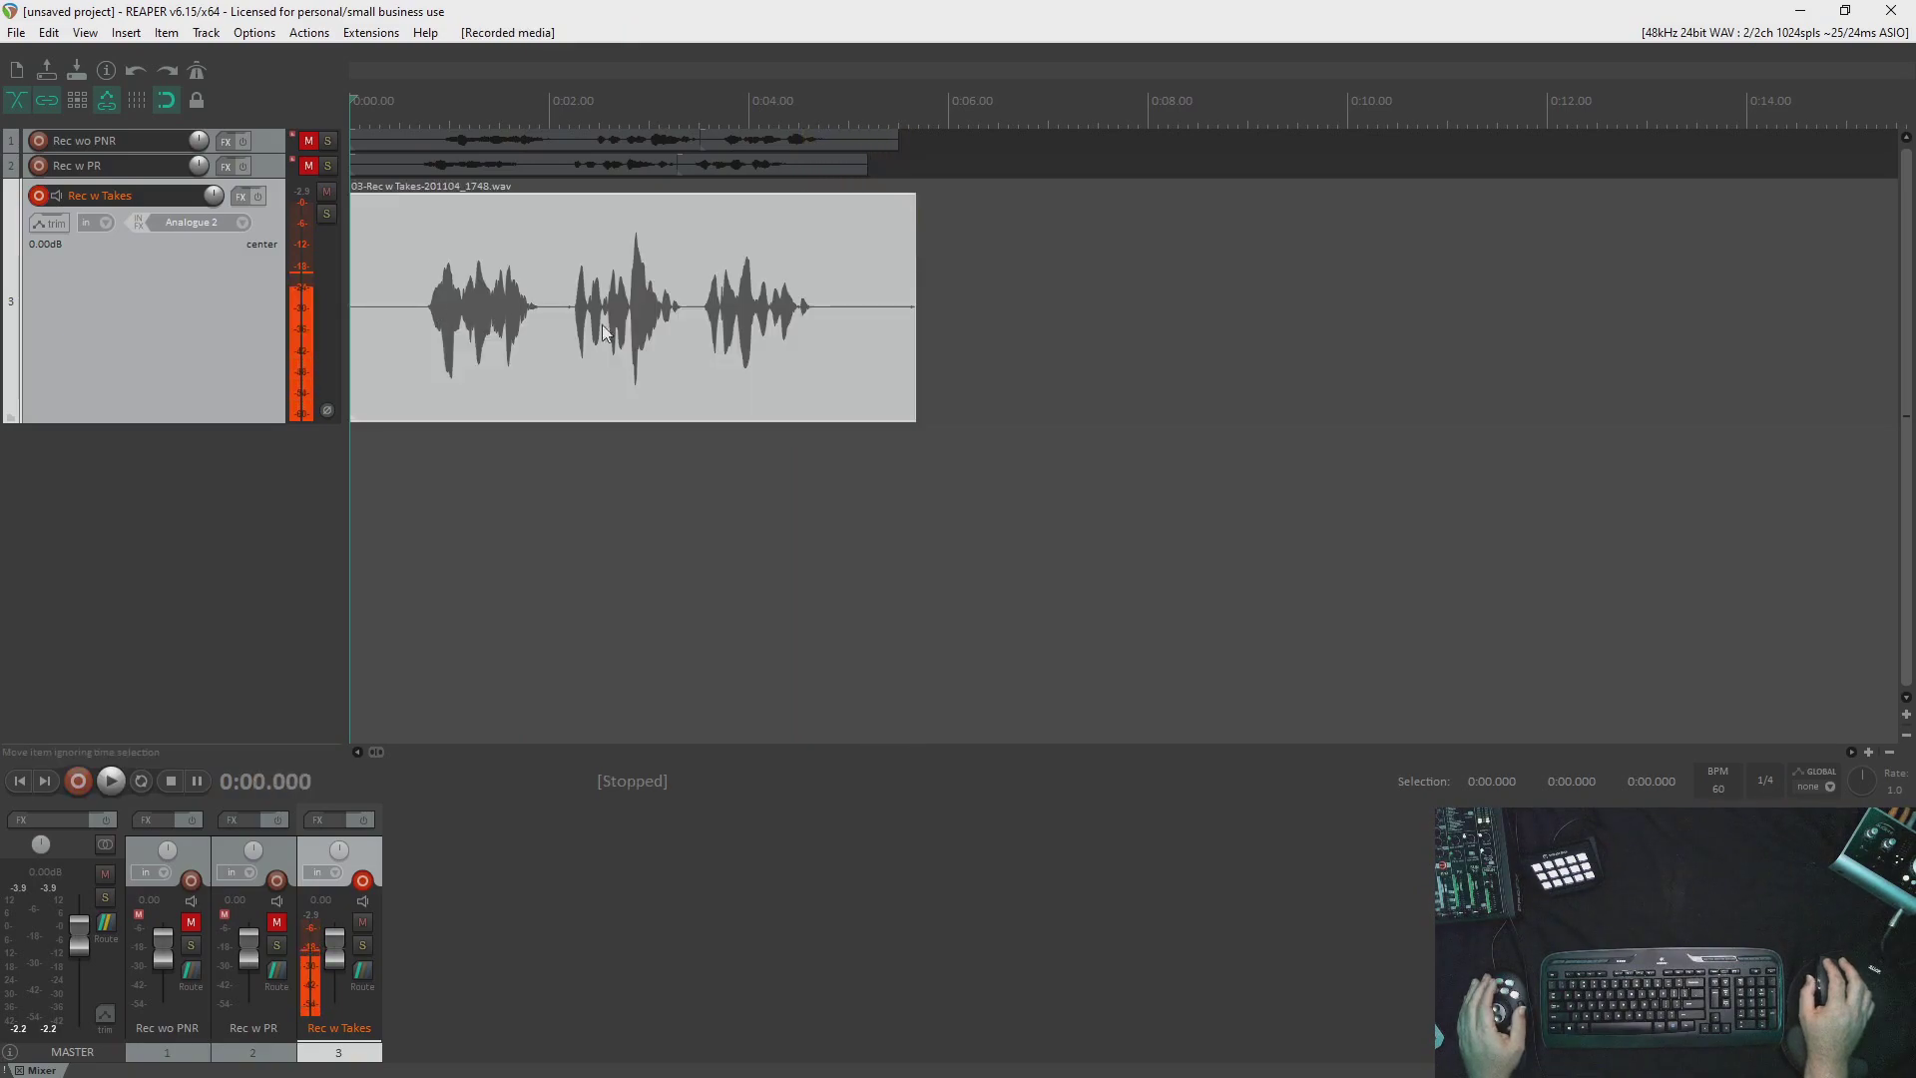
Record a second take of the last phrase over the untrimmed clip from 0:03.330 with pre-roll, and disarm Rec w Takes.
click(678, 325)
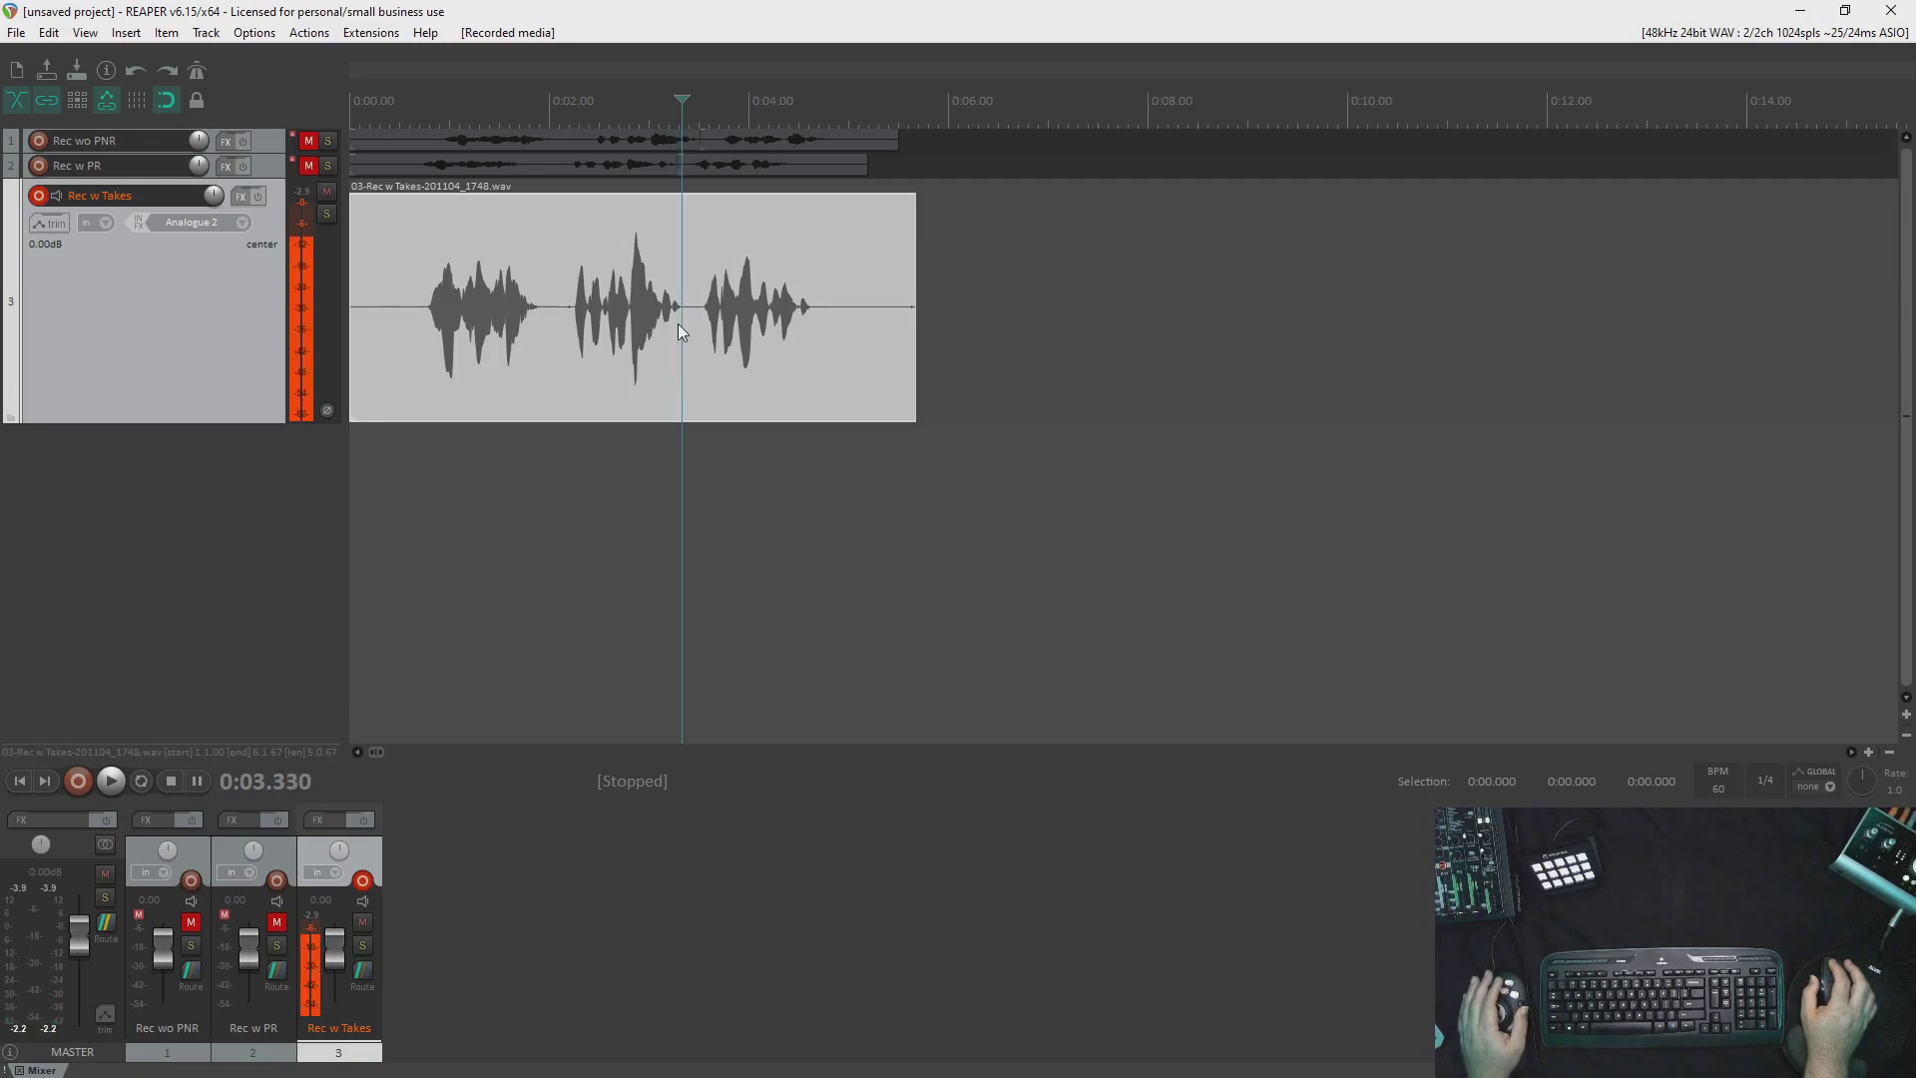
key(ctrl+r)
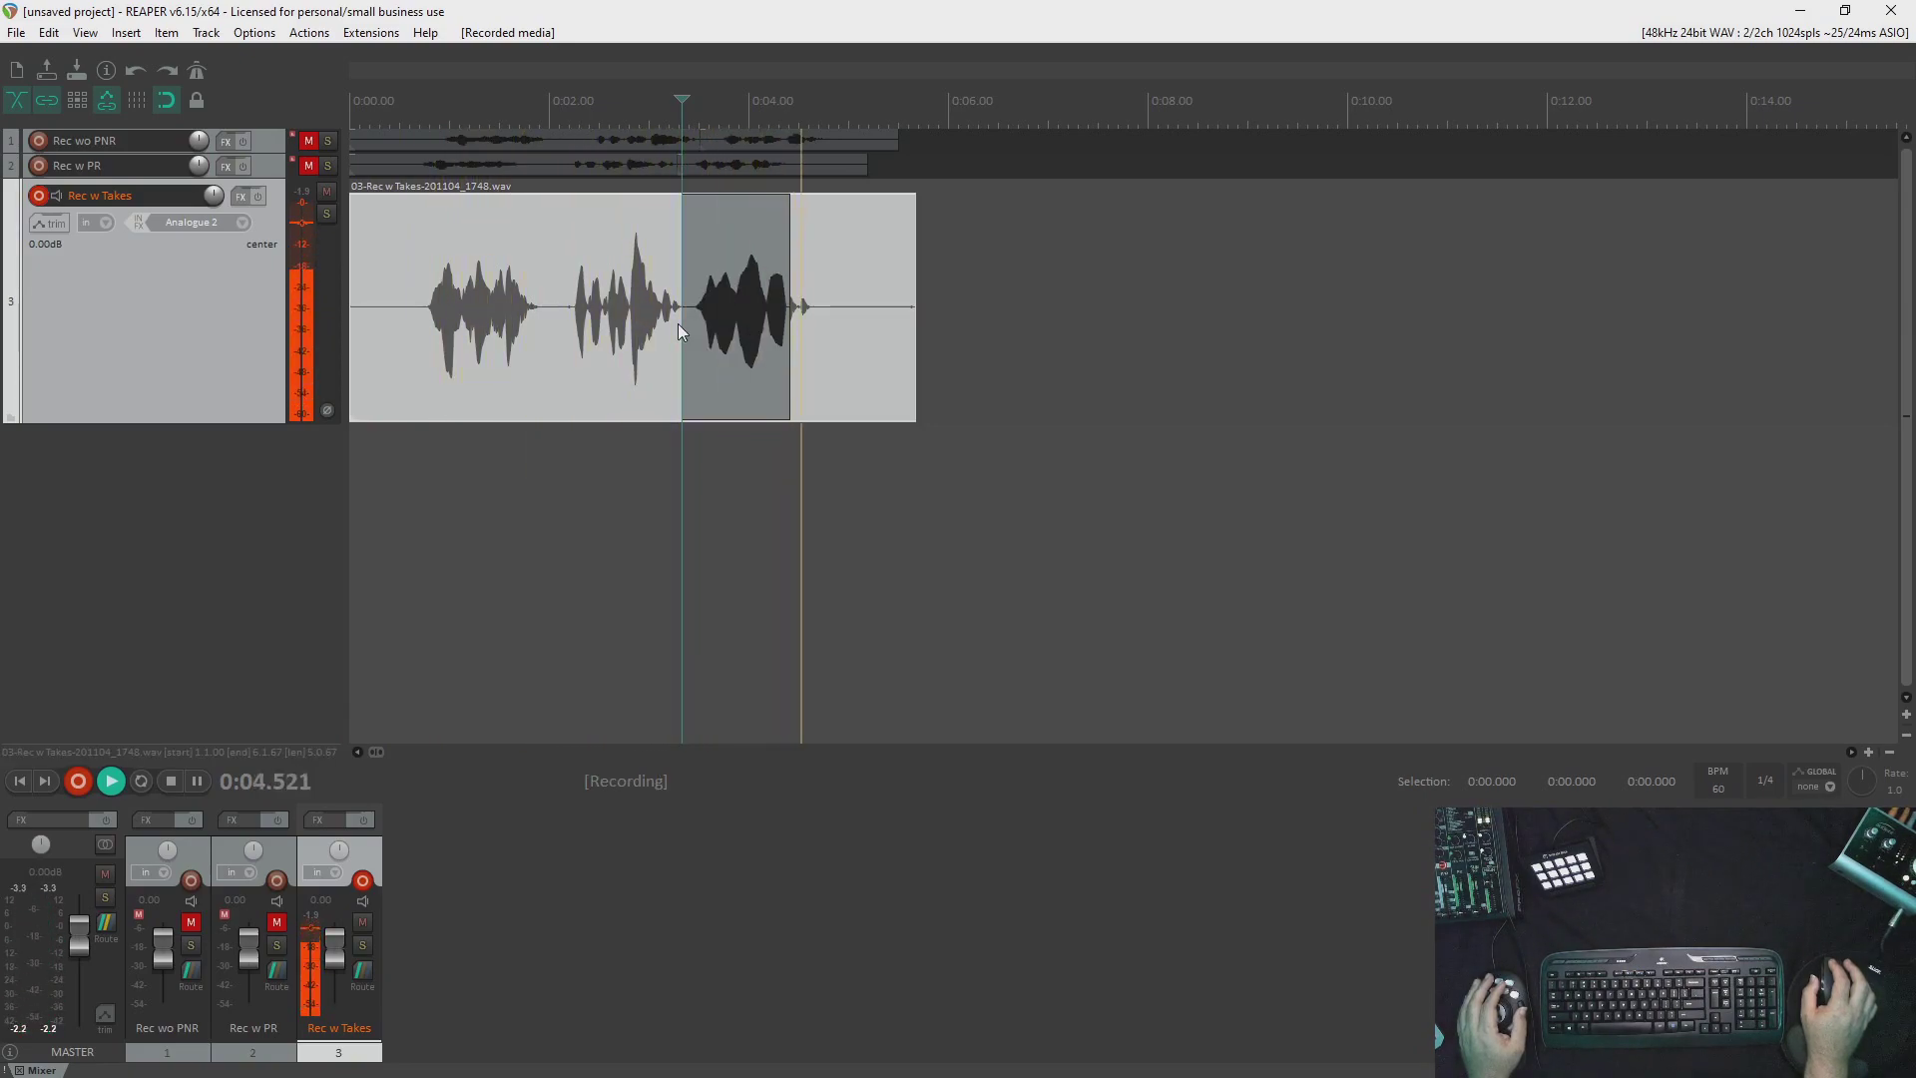
key(space)
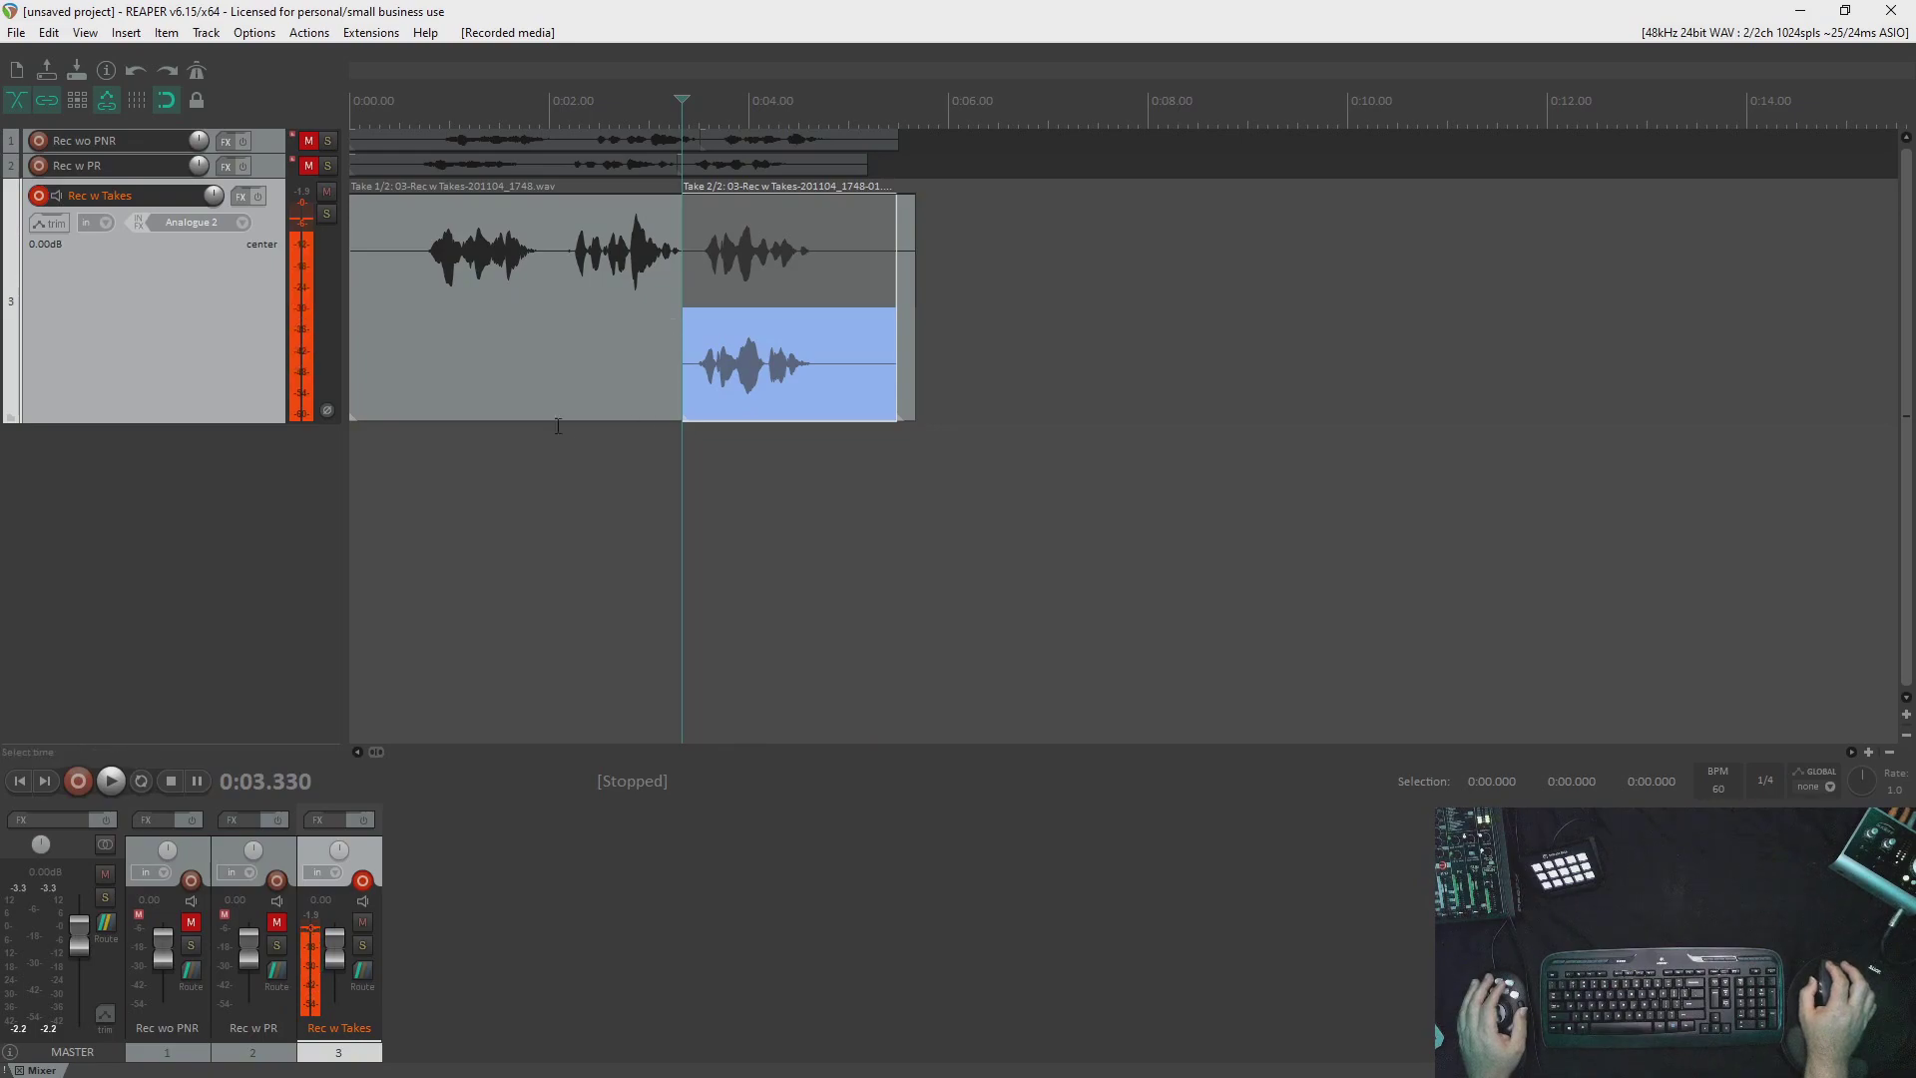
click(39, 197)
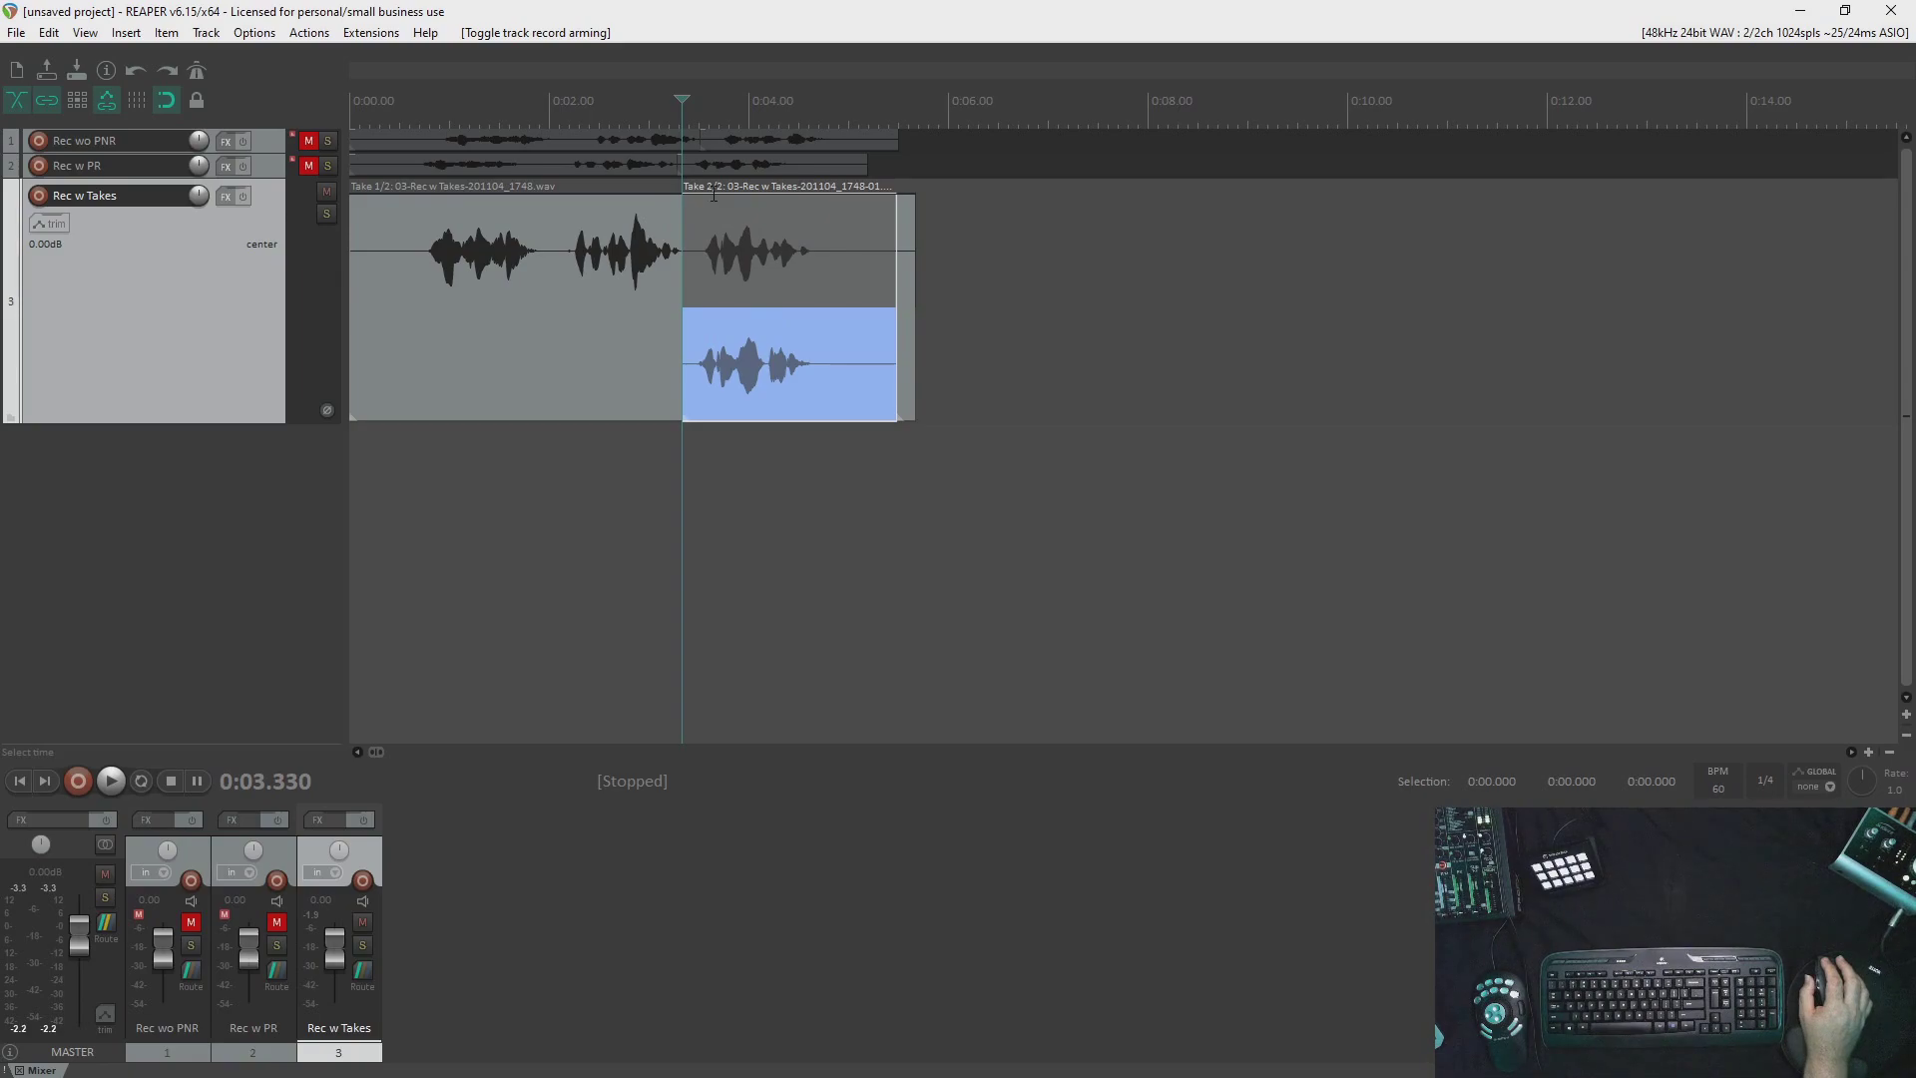
Make take 1 of the last phrase active and play back the track from 0:00.720.
click(747, 211)
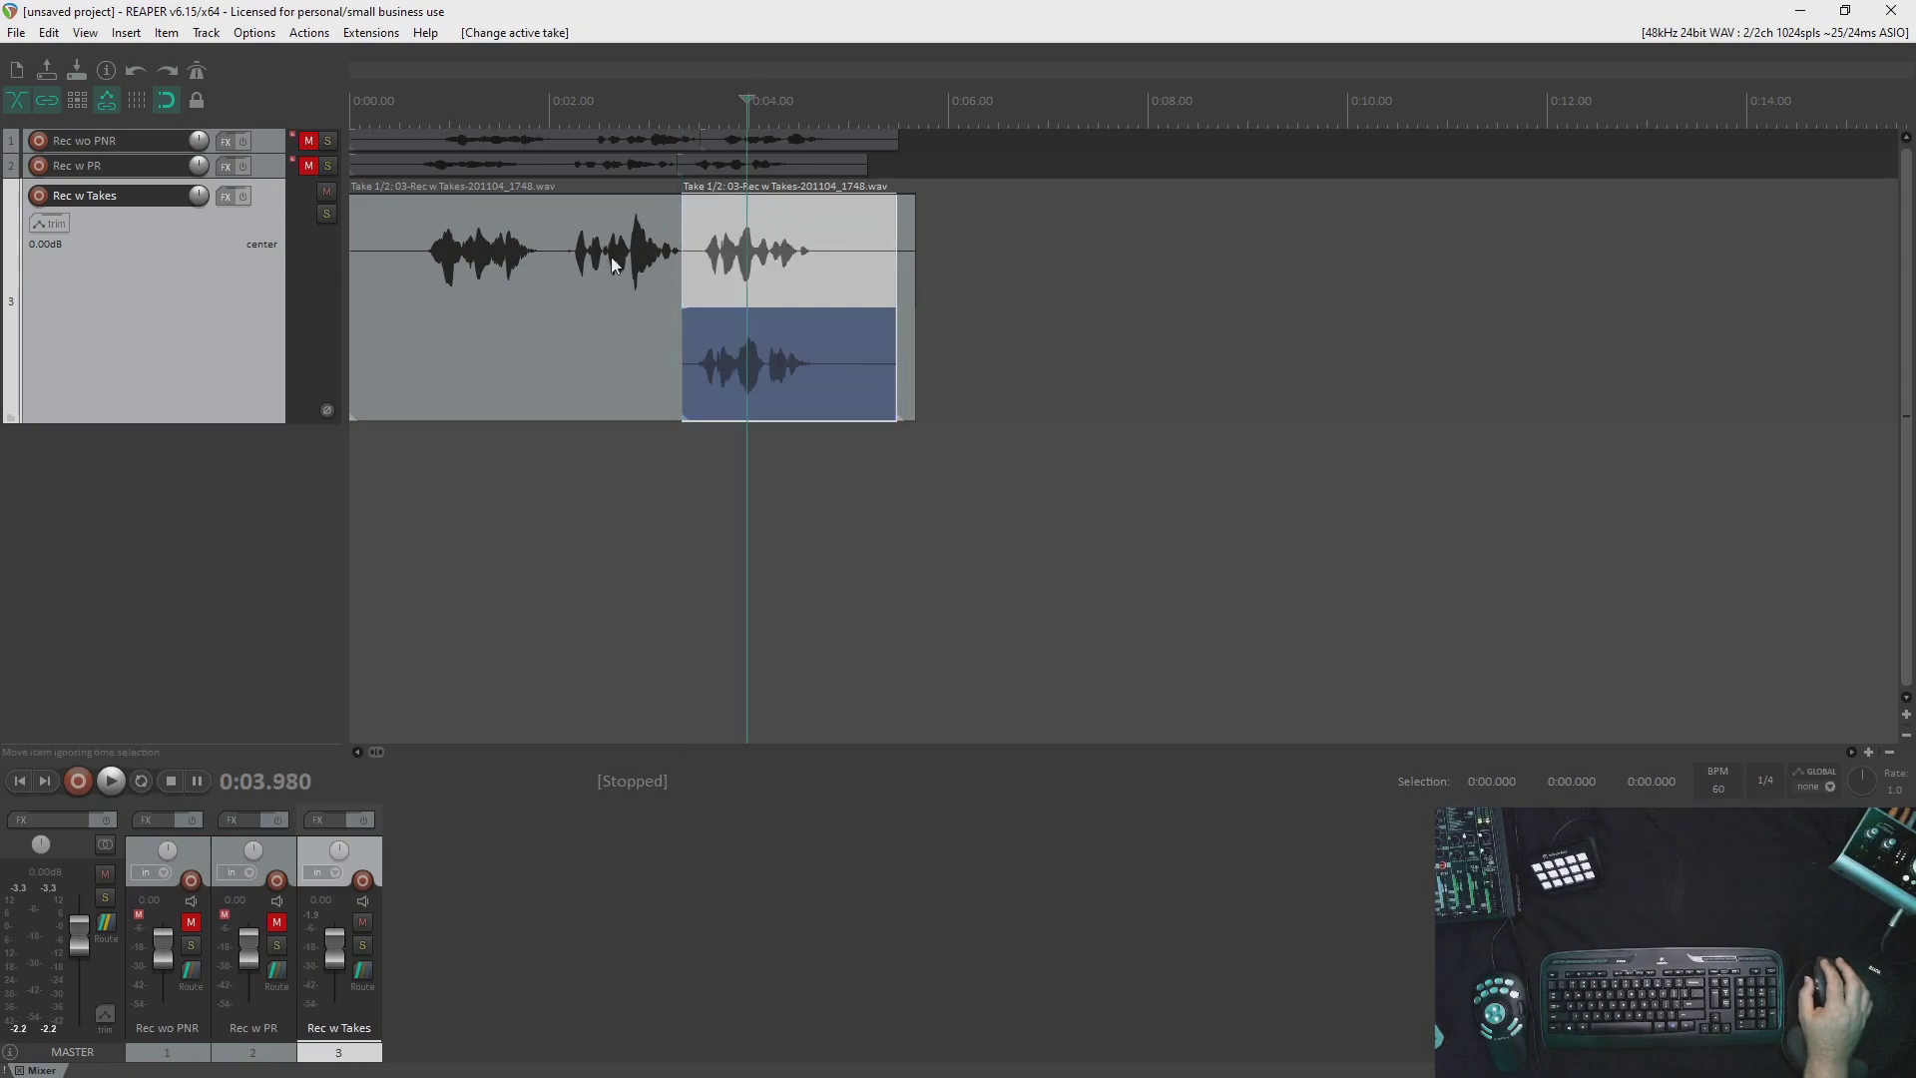
click(421, 208)
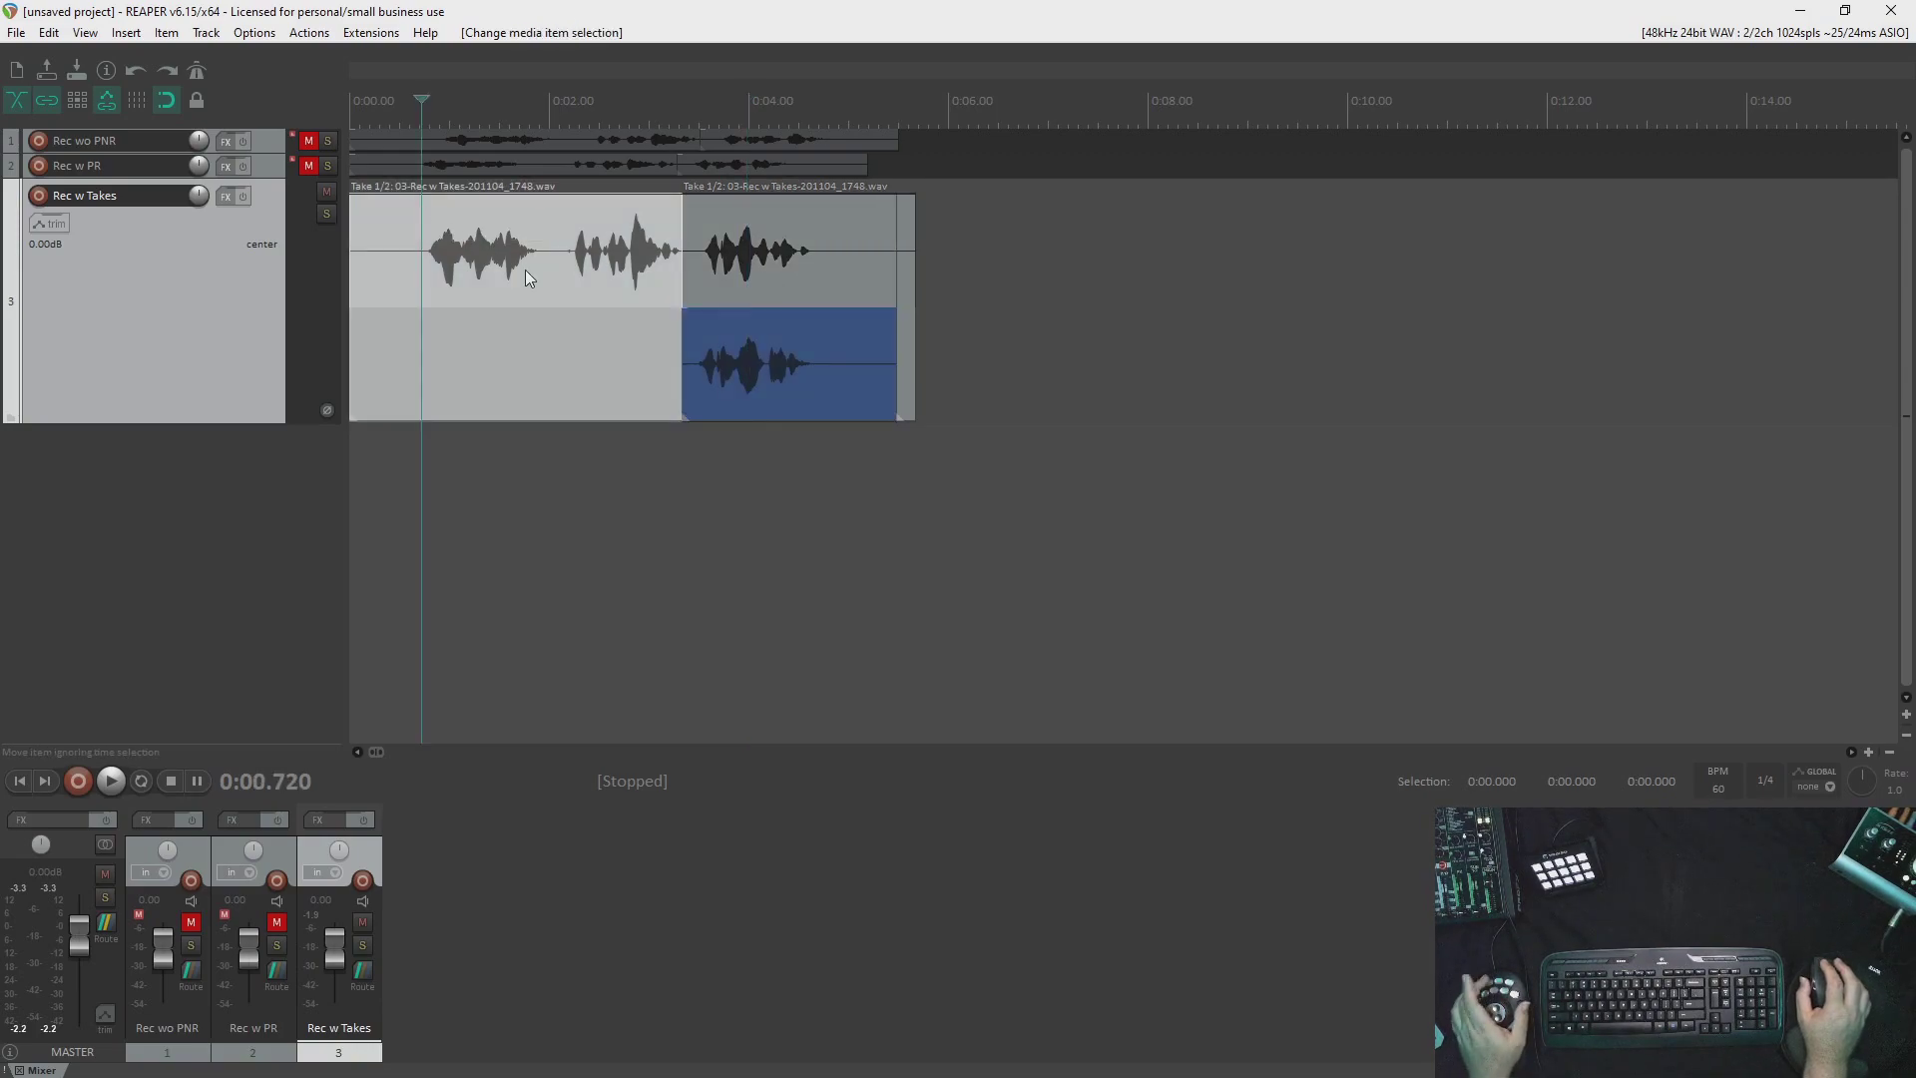
key(space)
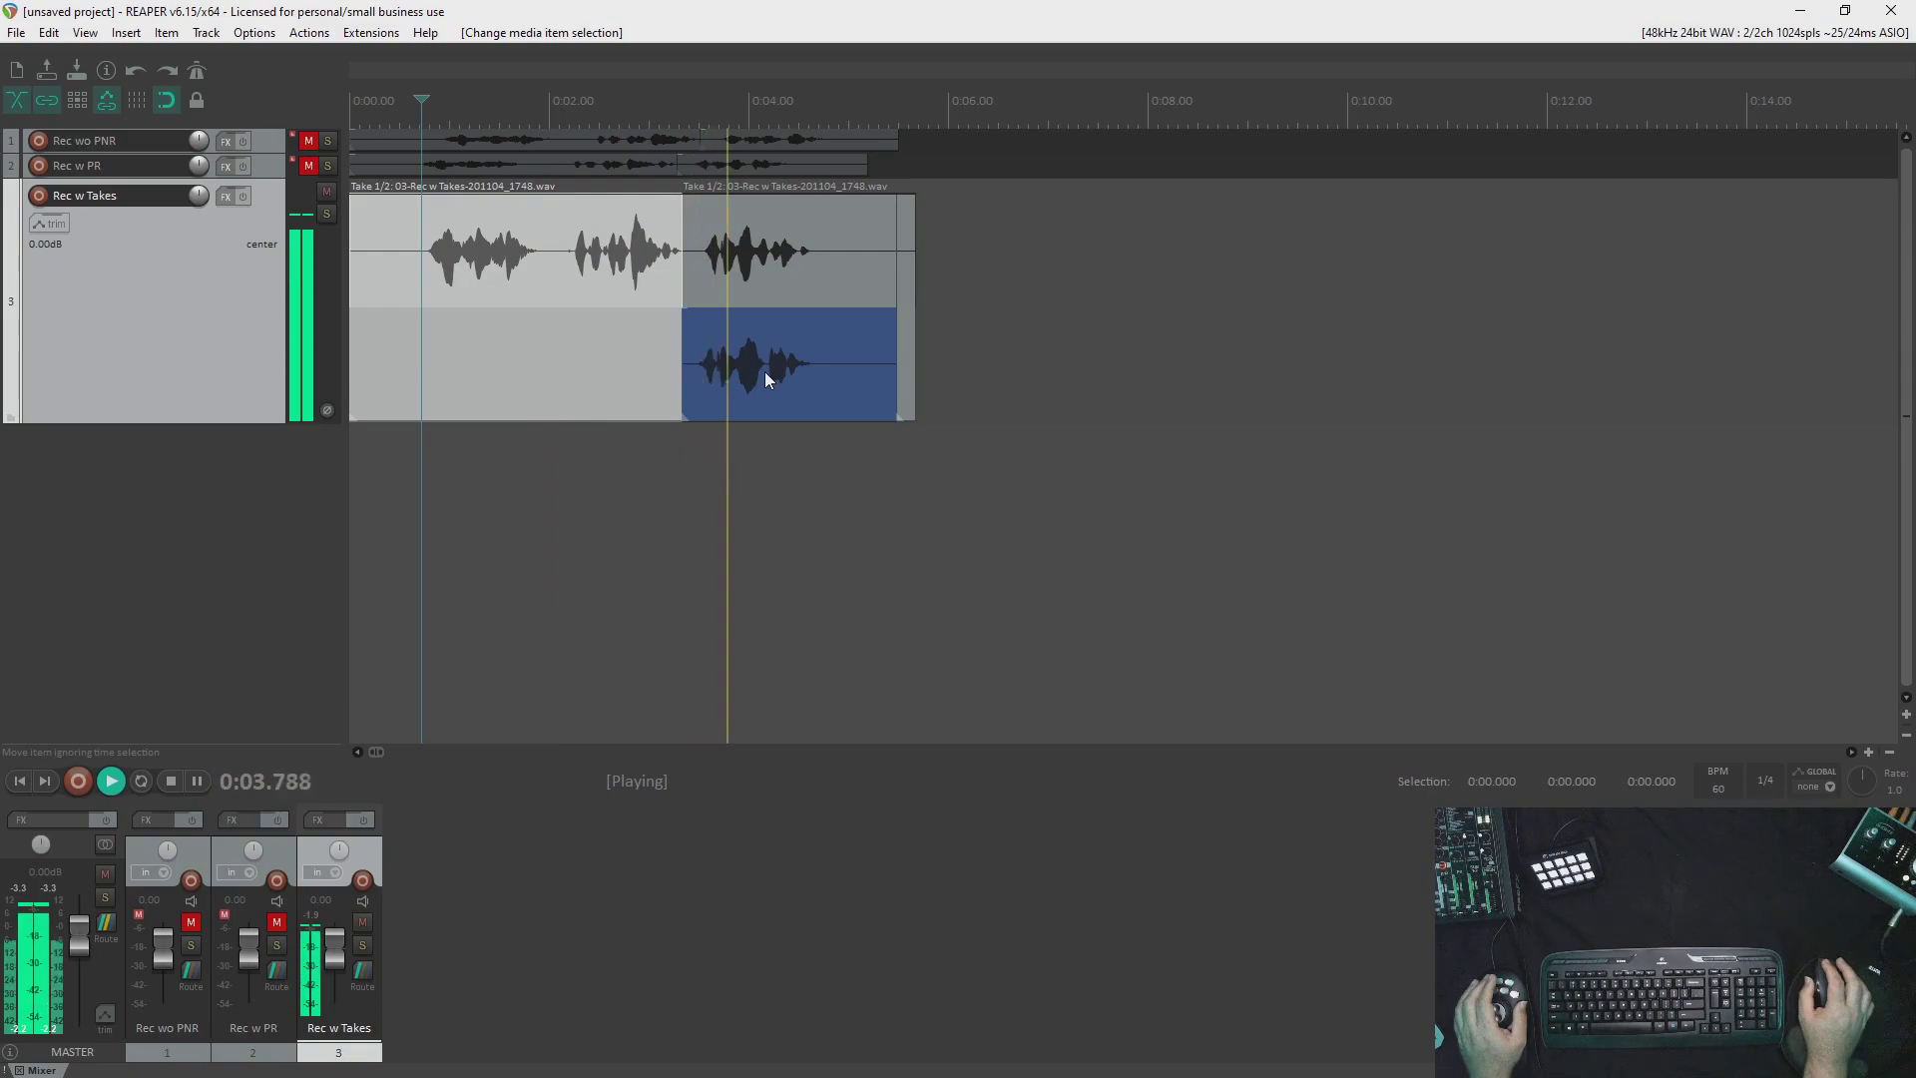
key(space)
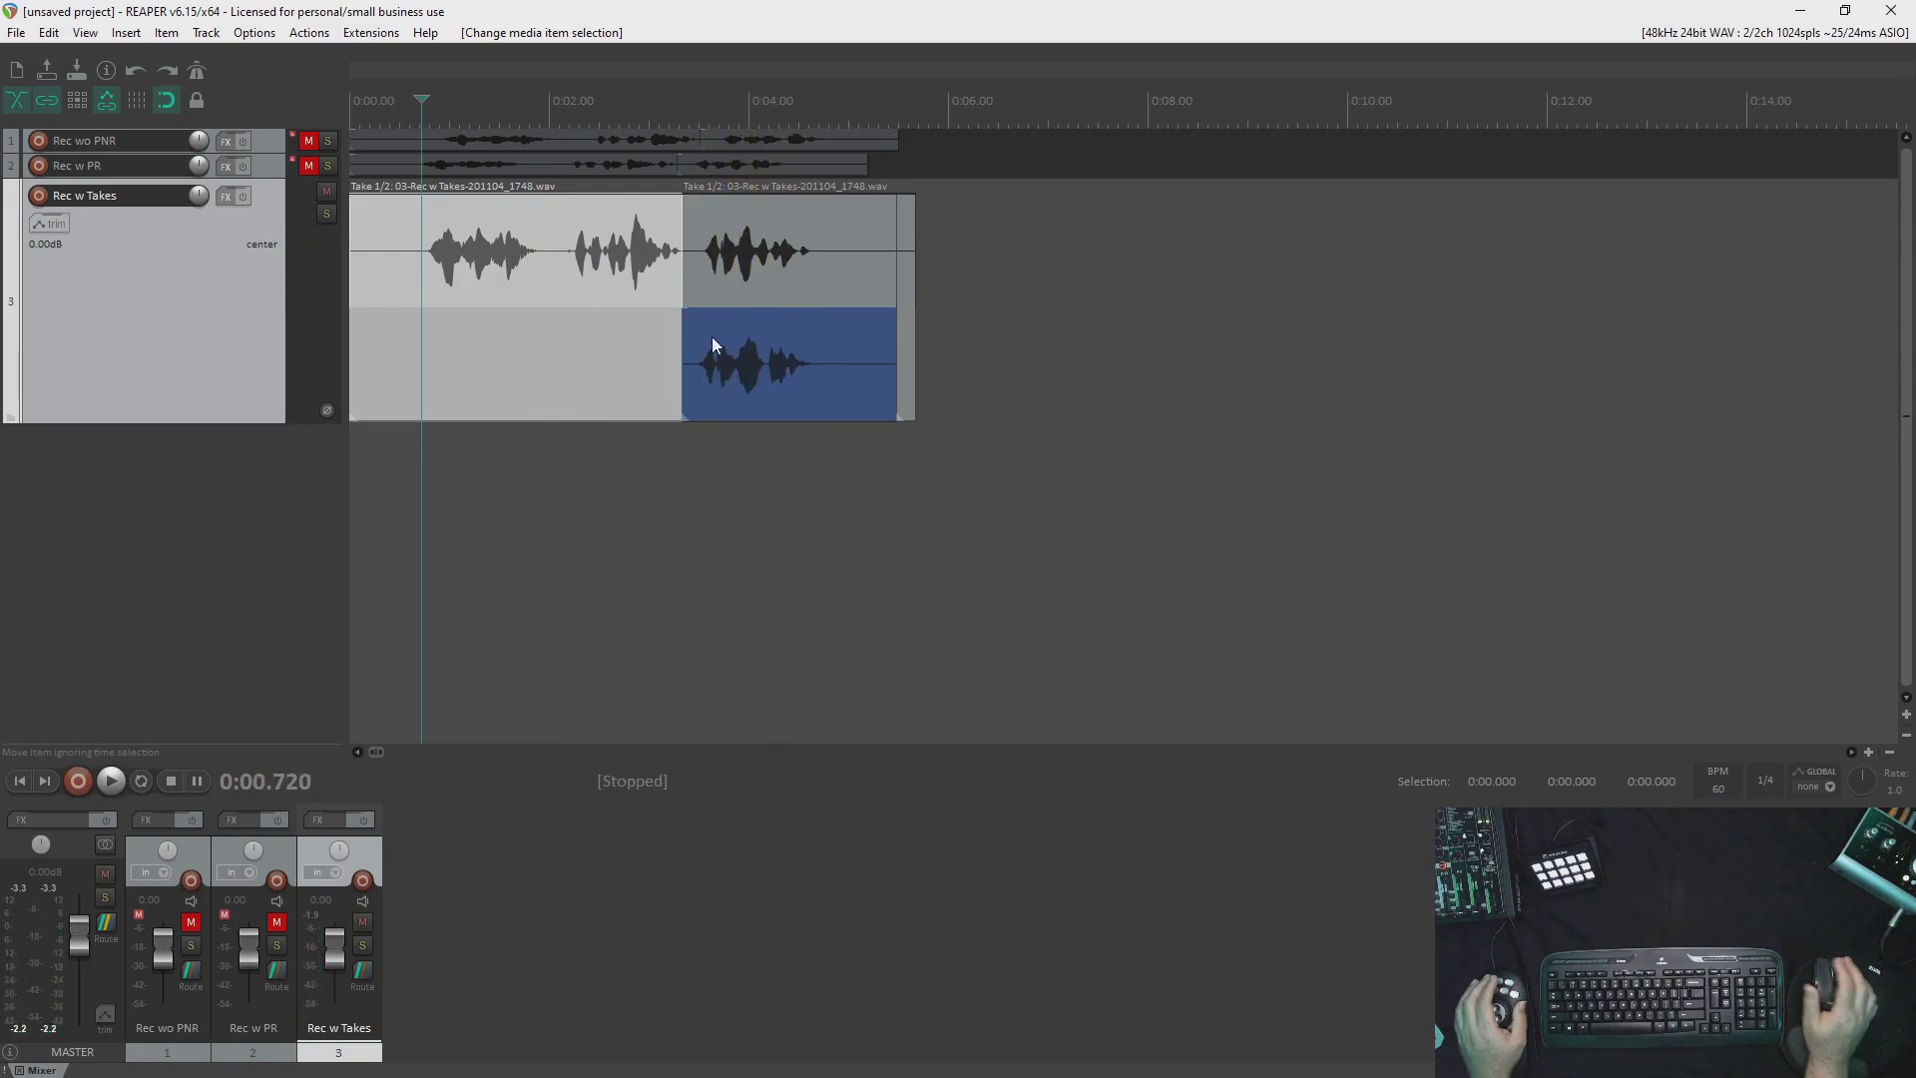
Make take 2 of the last phrase active and play back the track from 0:00.760.
click(709, 332)
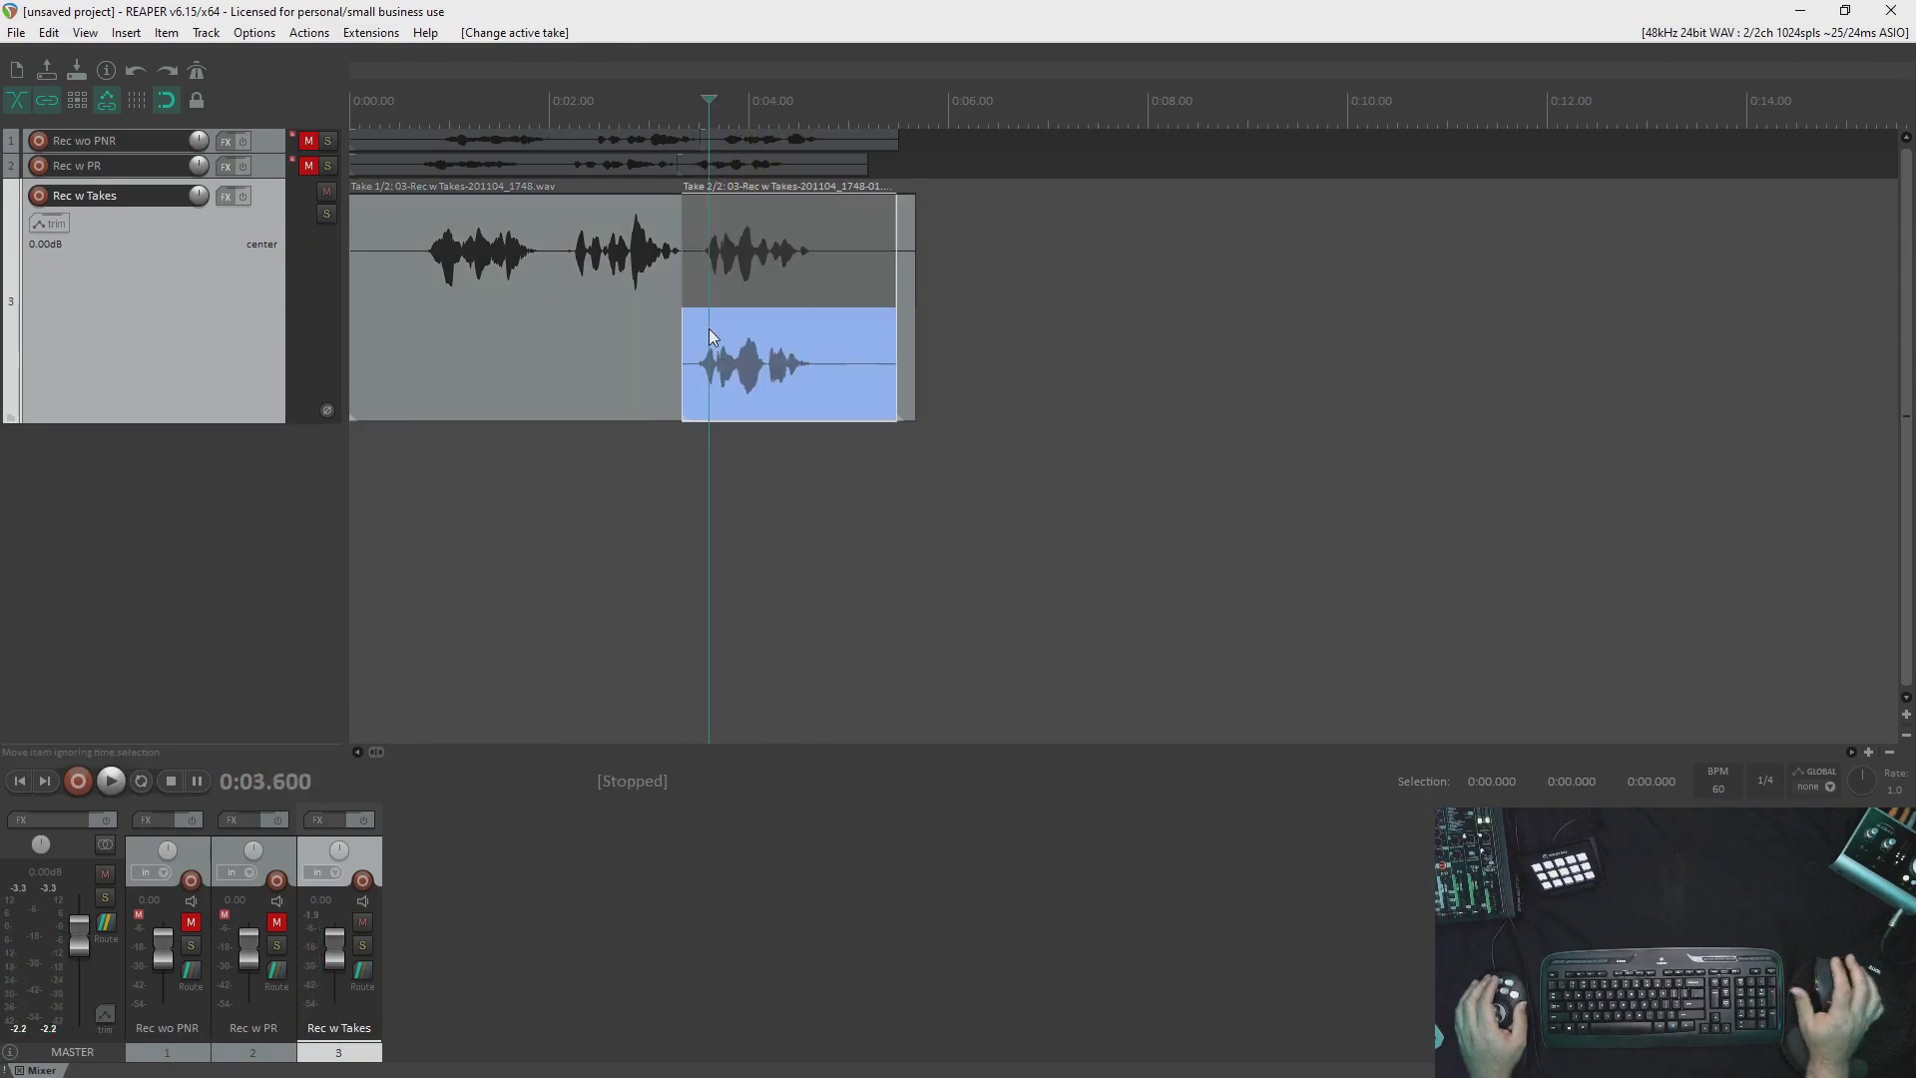
click(427, 231)
key(space)
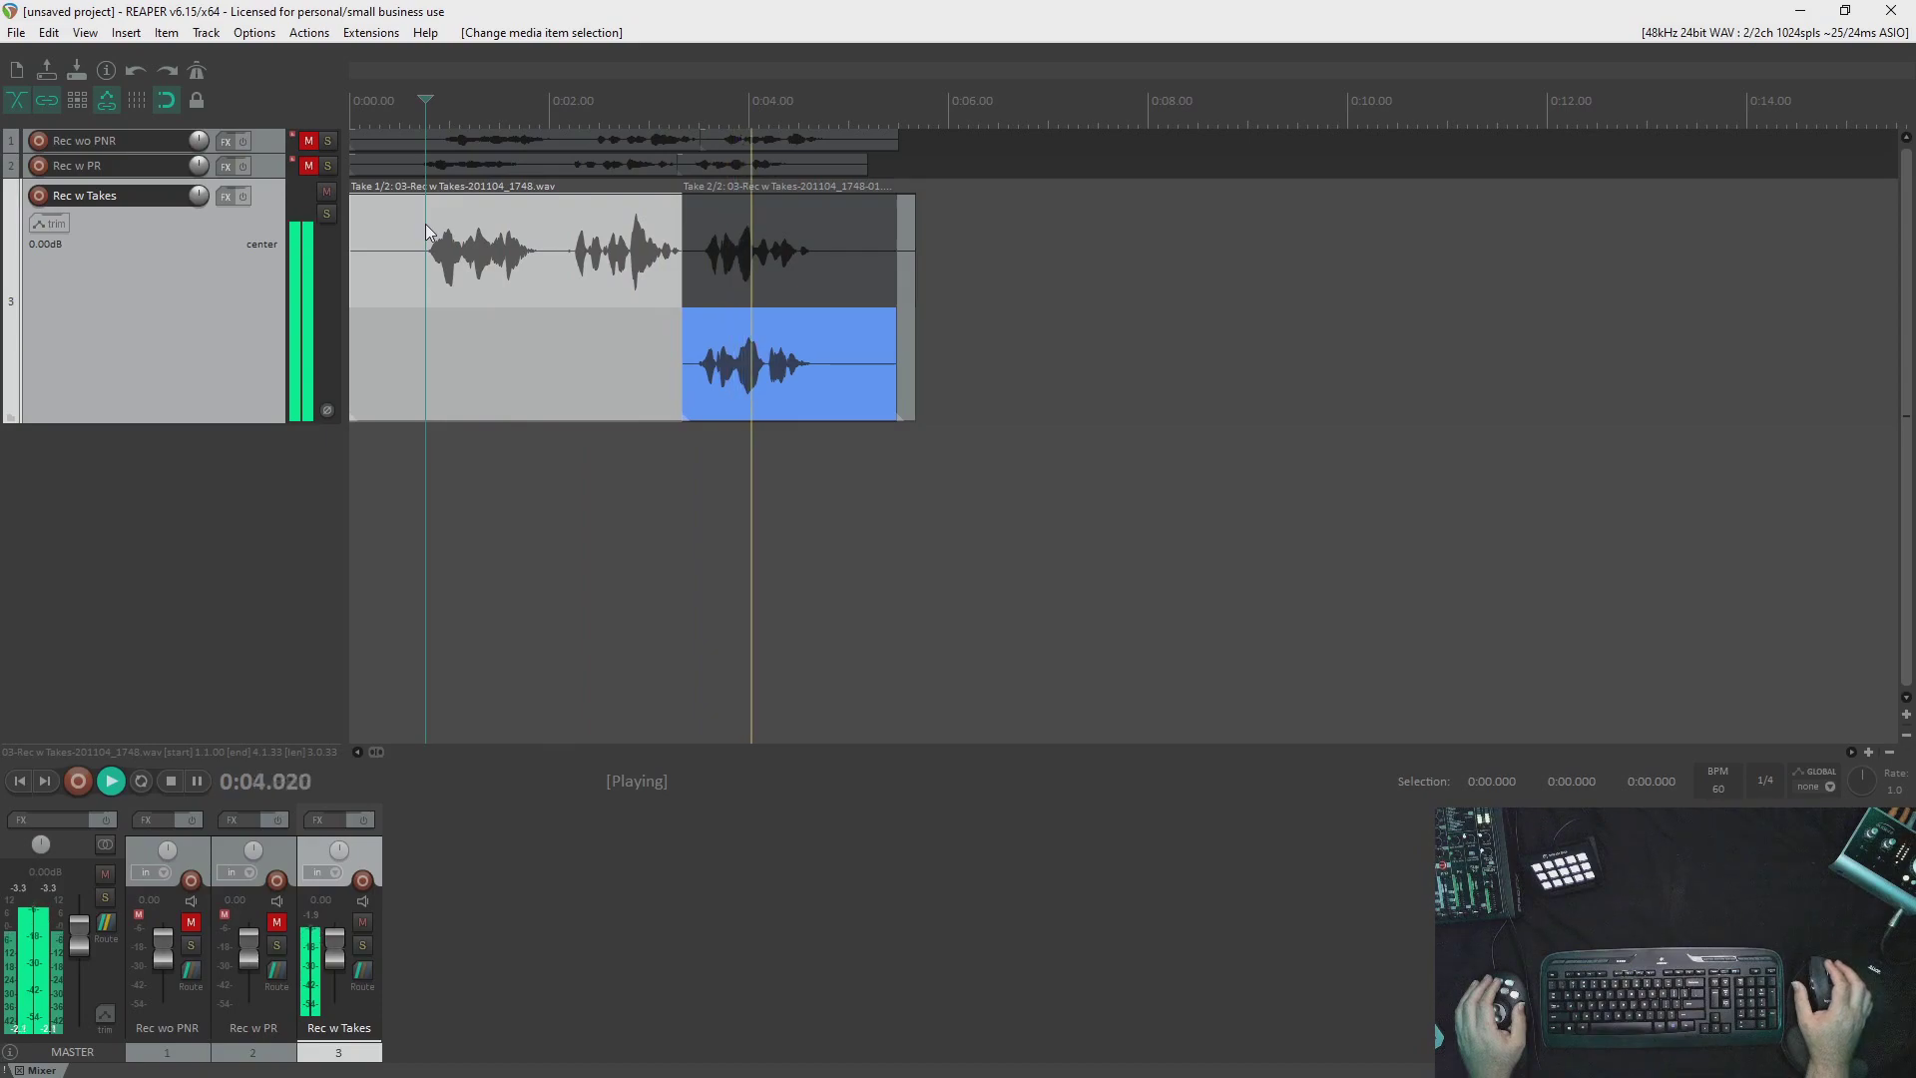
key(space)
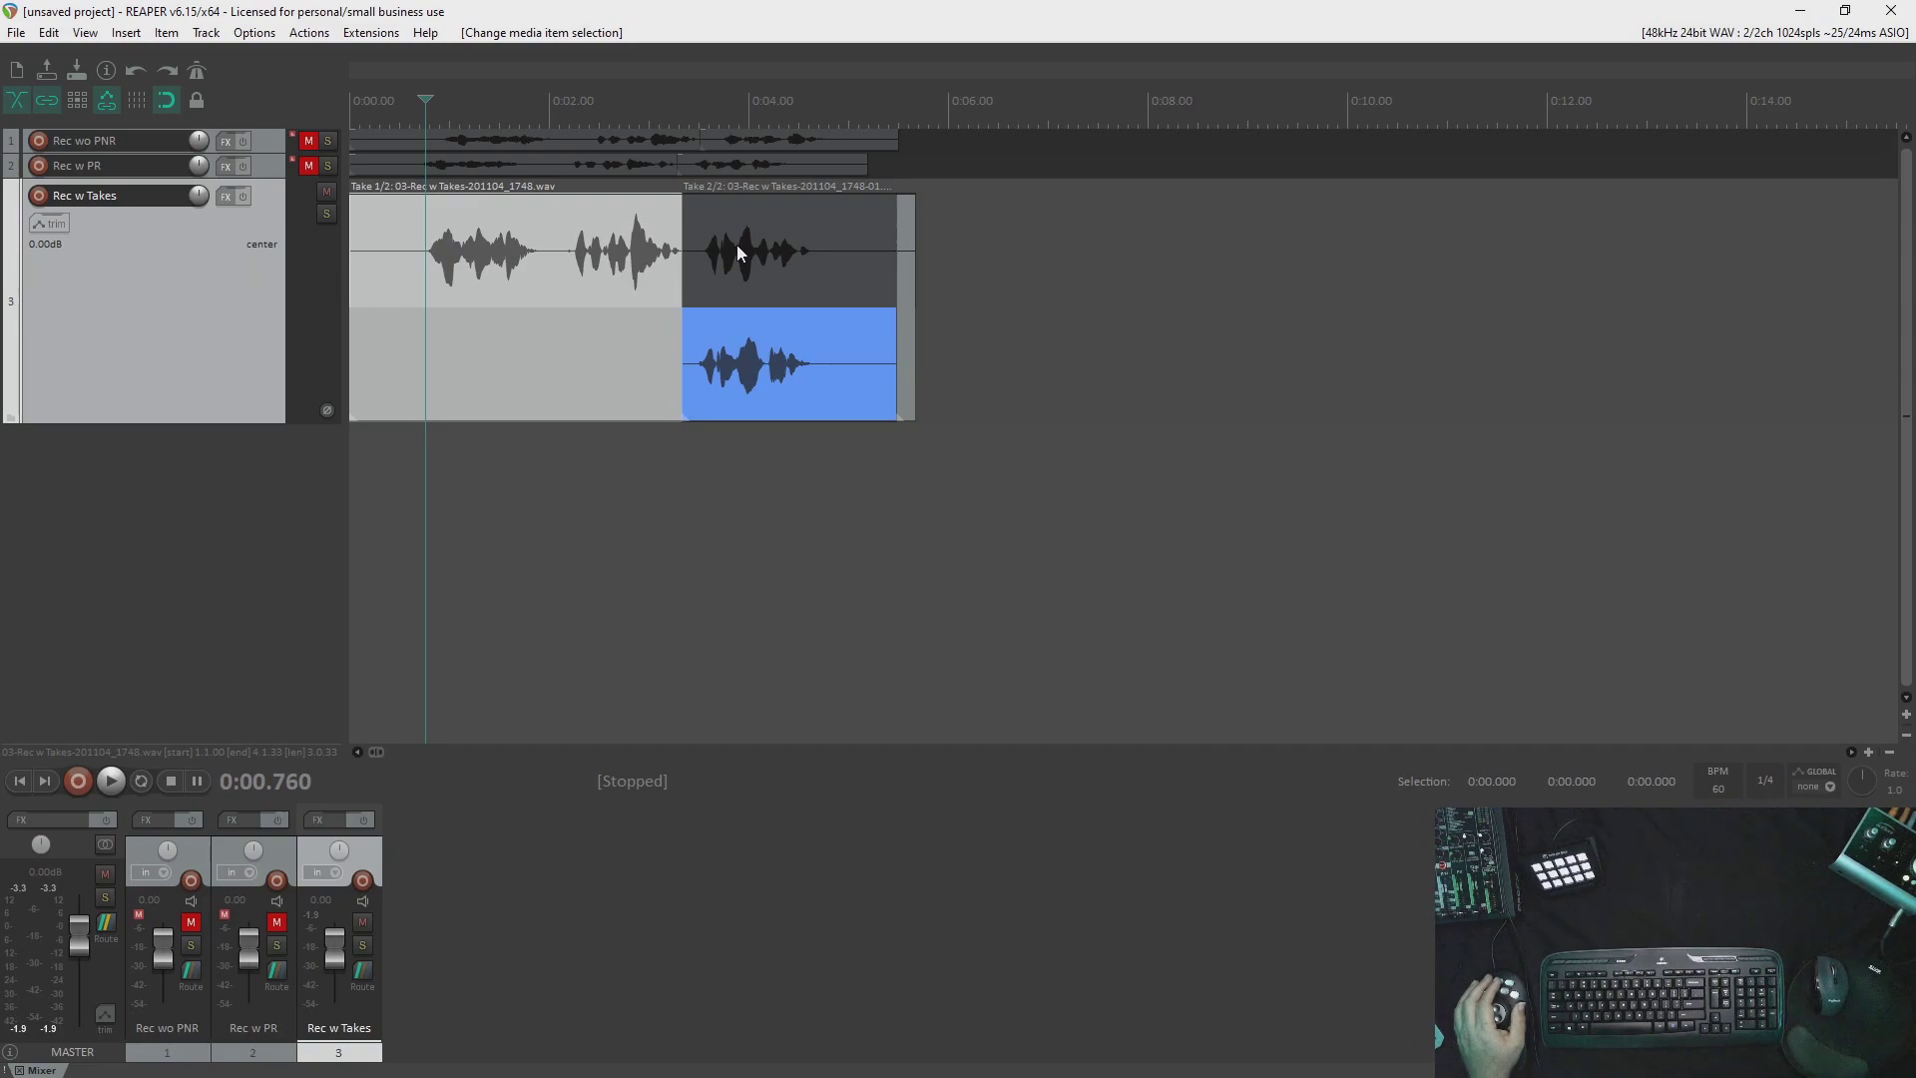
Turn off the display of all takes in lanes.
click(256, 33)
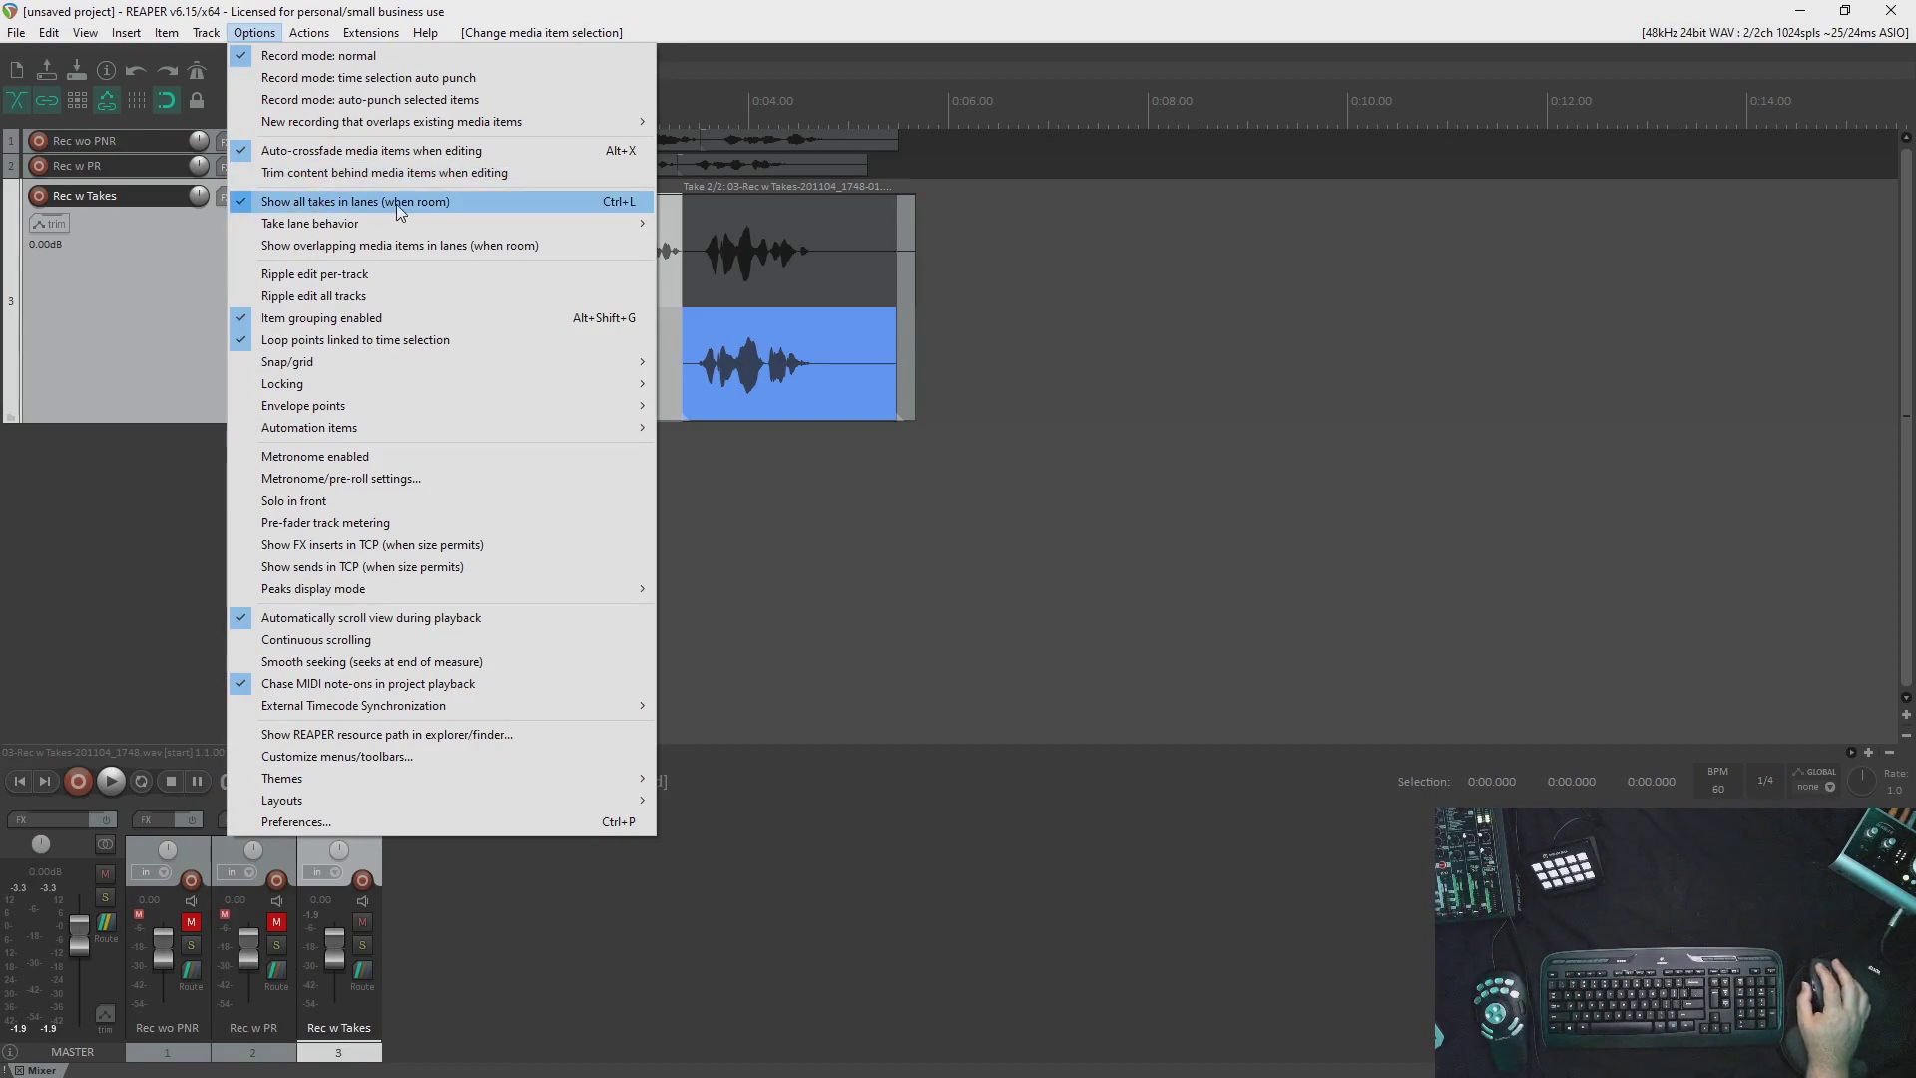
click(621, 204)
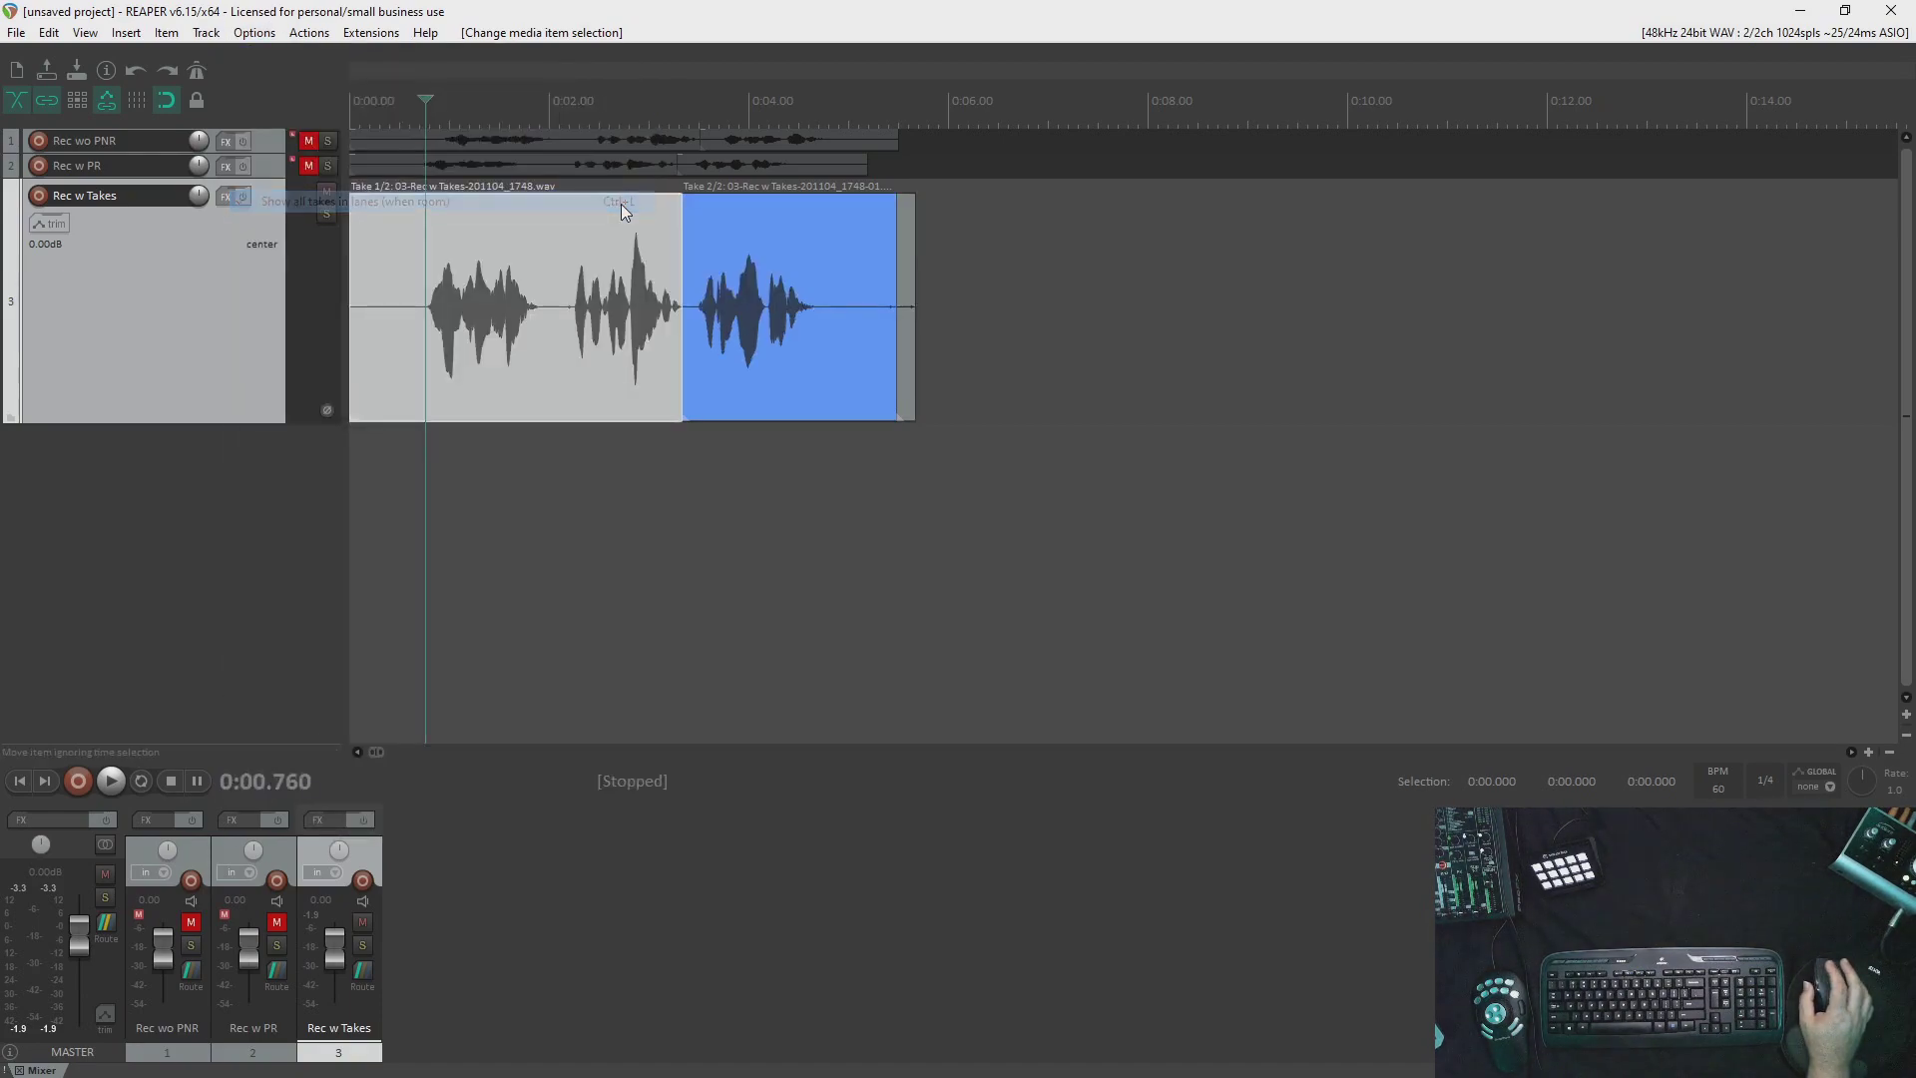
Show all takes in lanes, make take 1 of the last phrase active, and hide the lanes again.
click(793, 244)
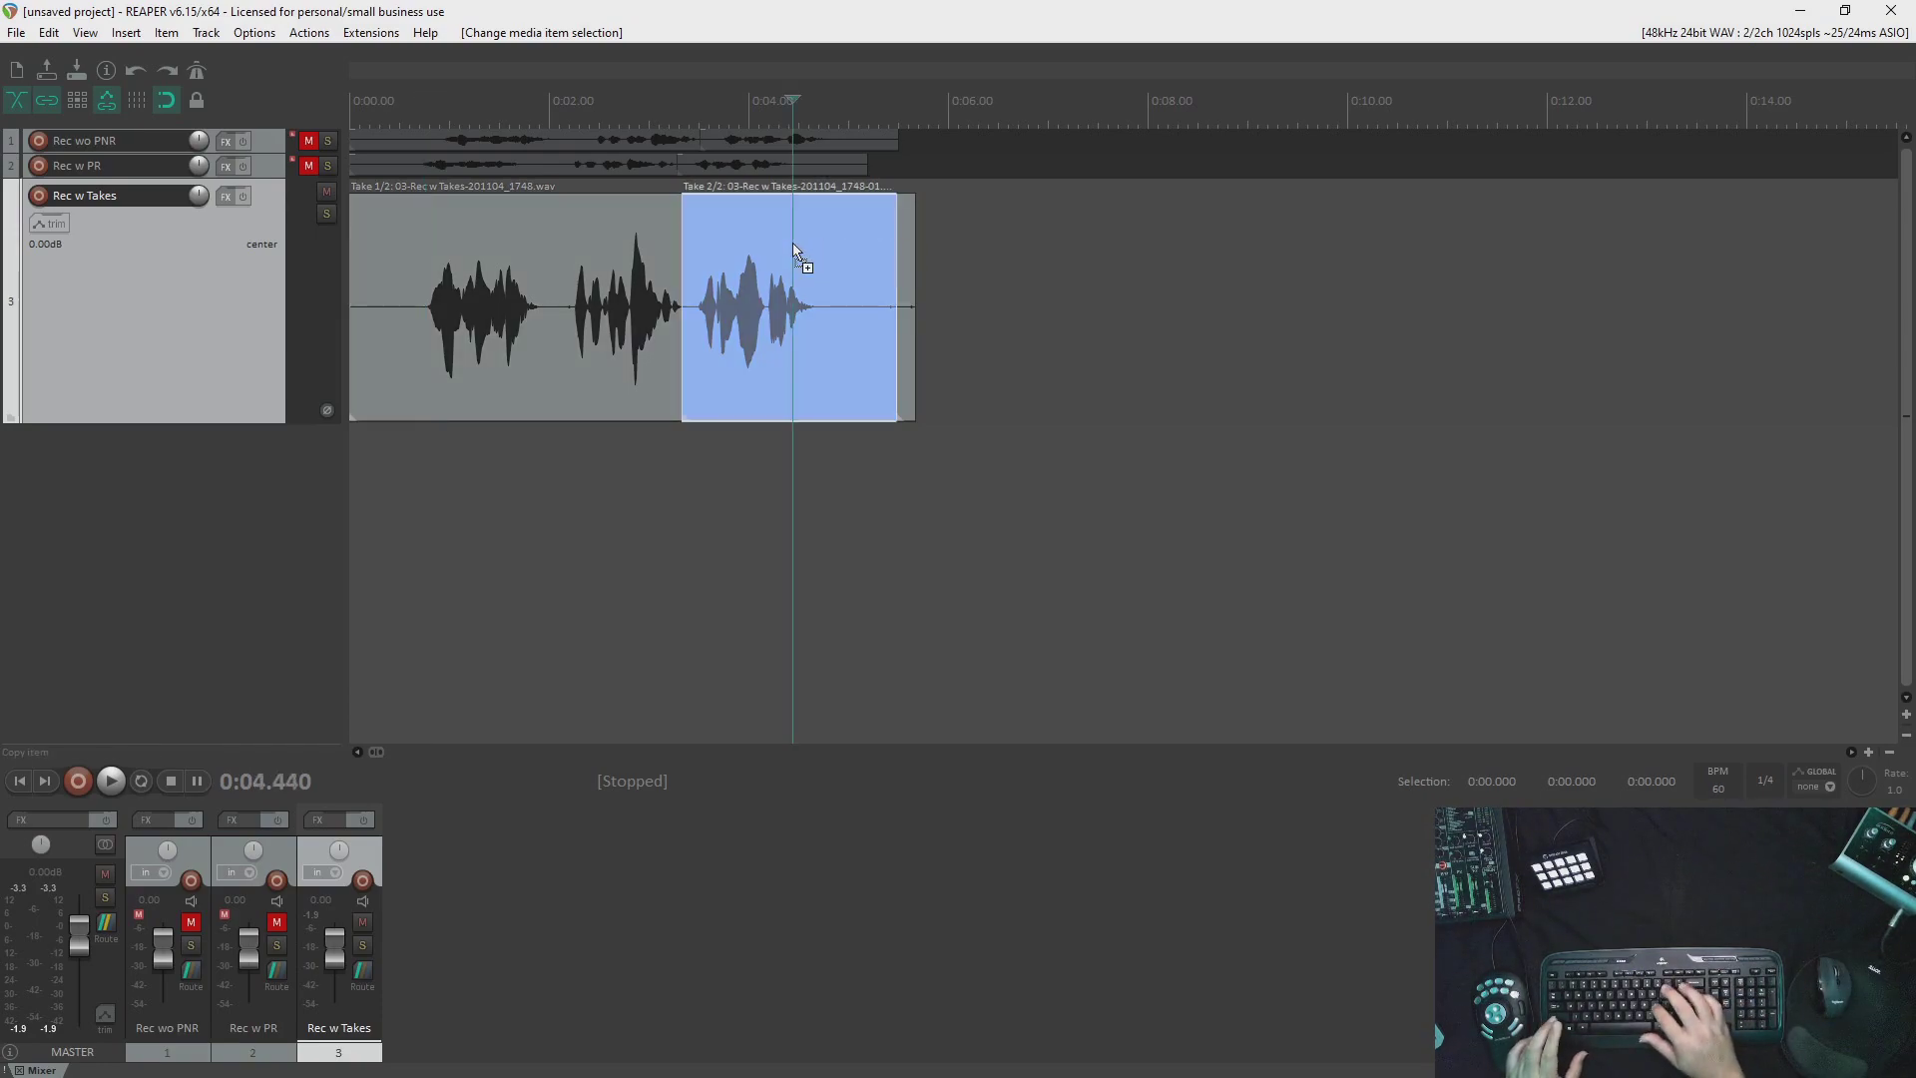
key(ctrl+l)
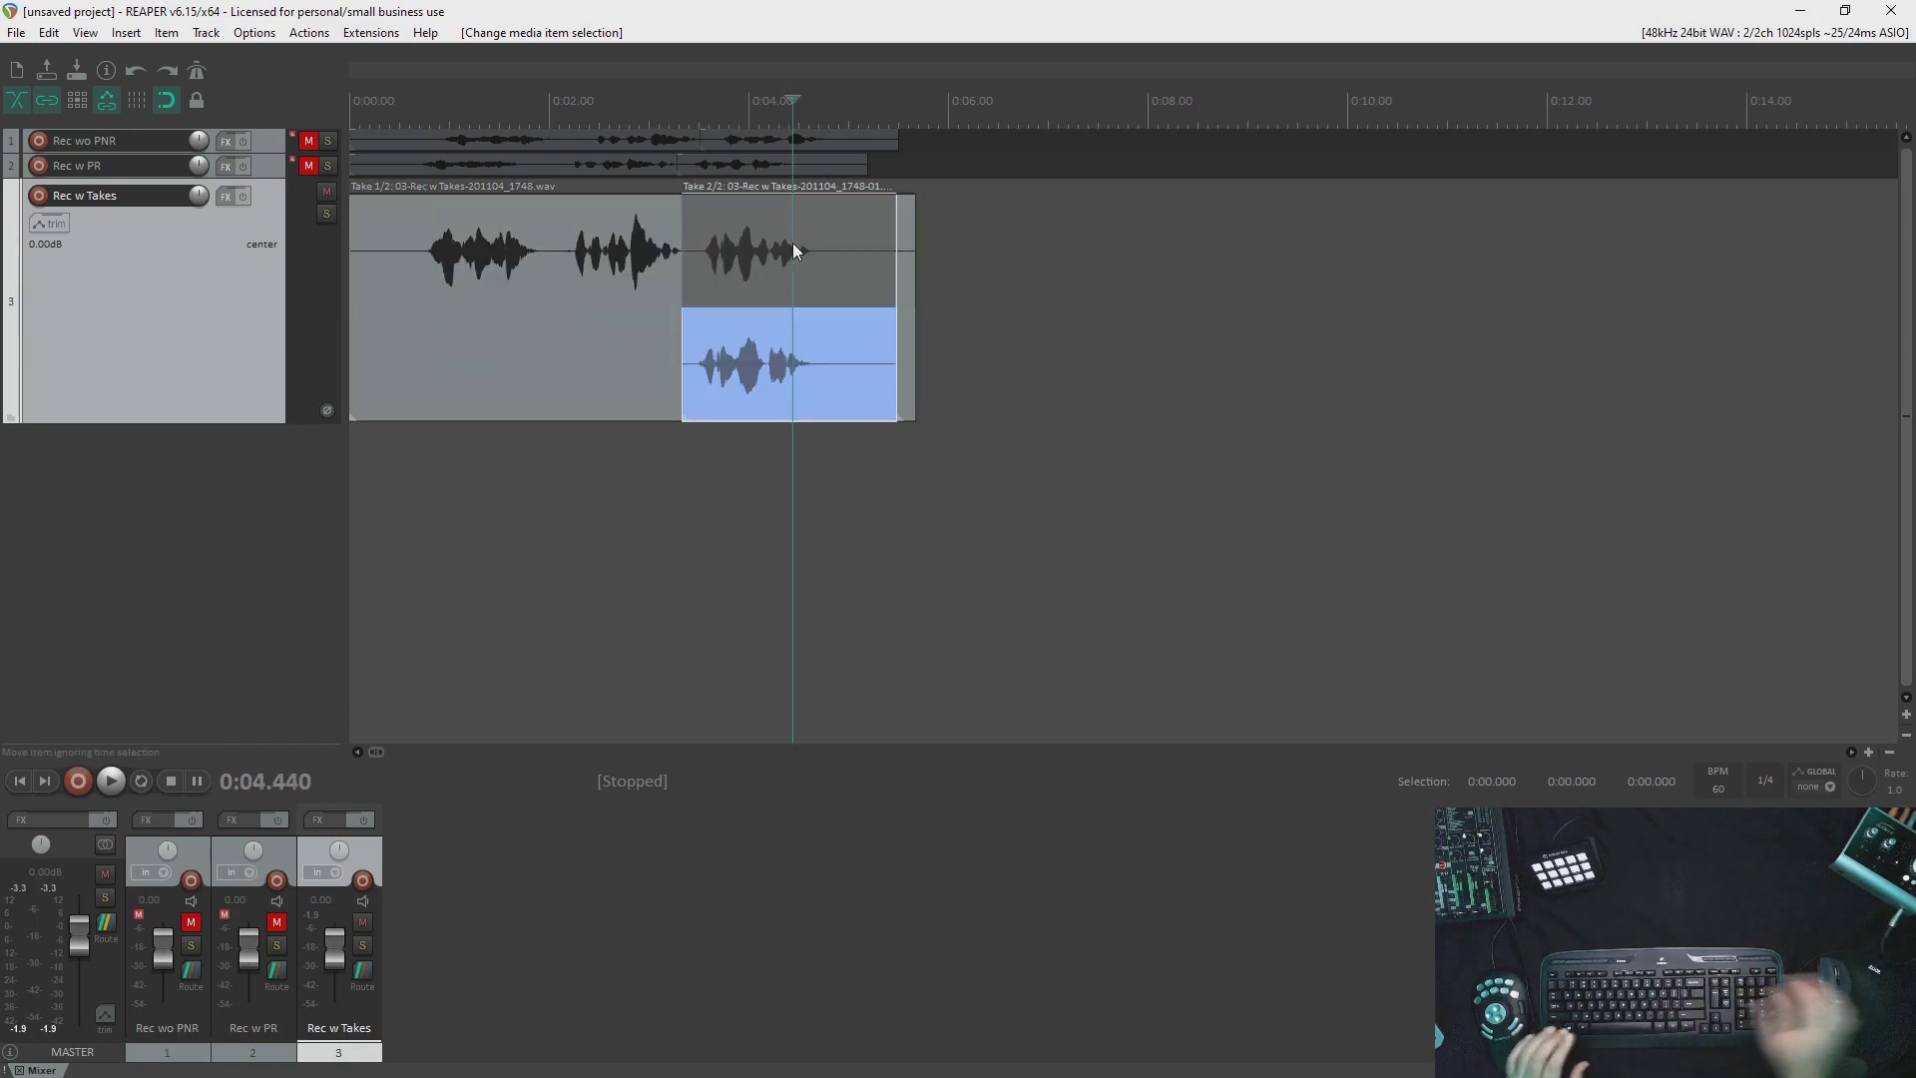
click(751, 201)
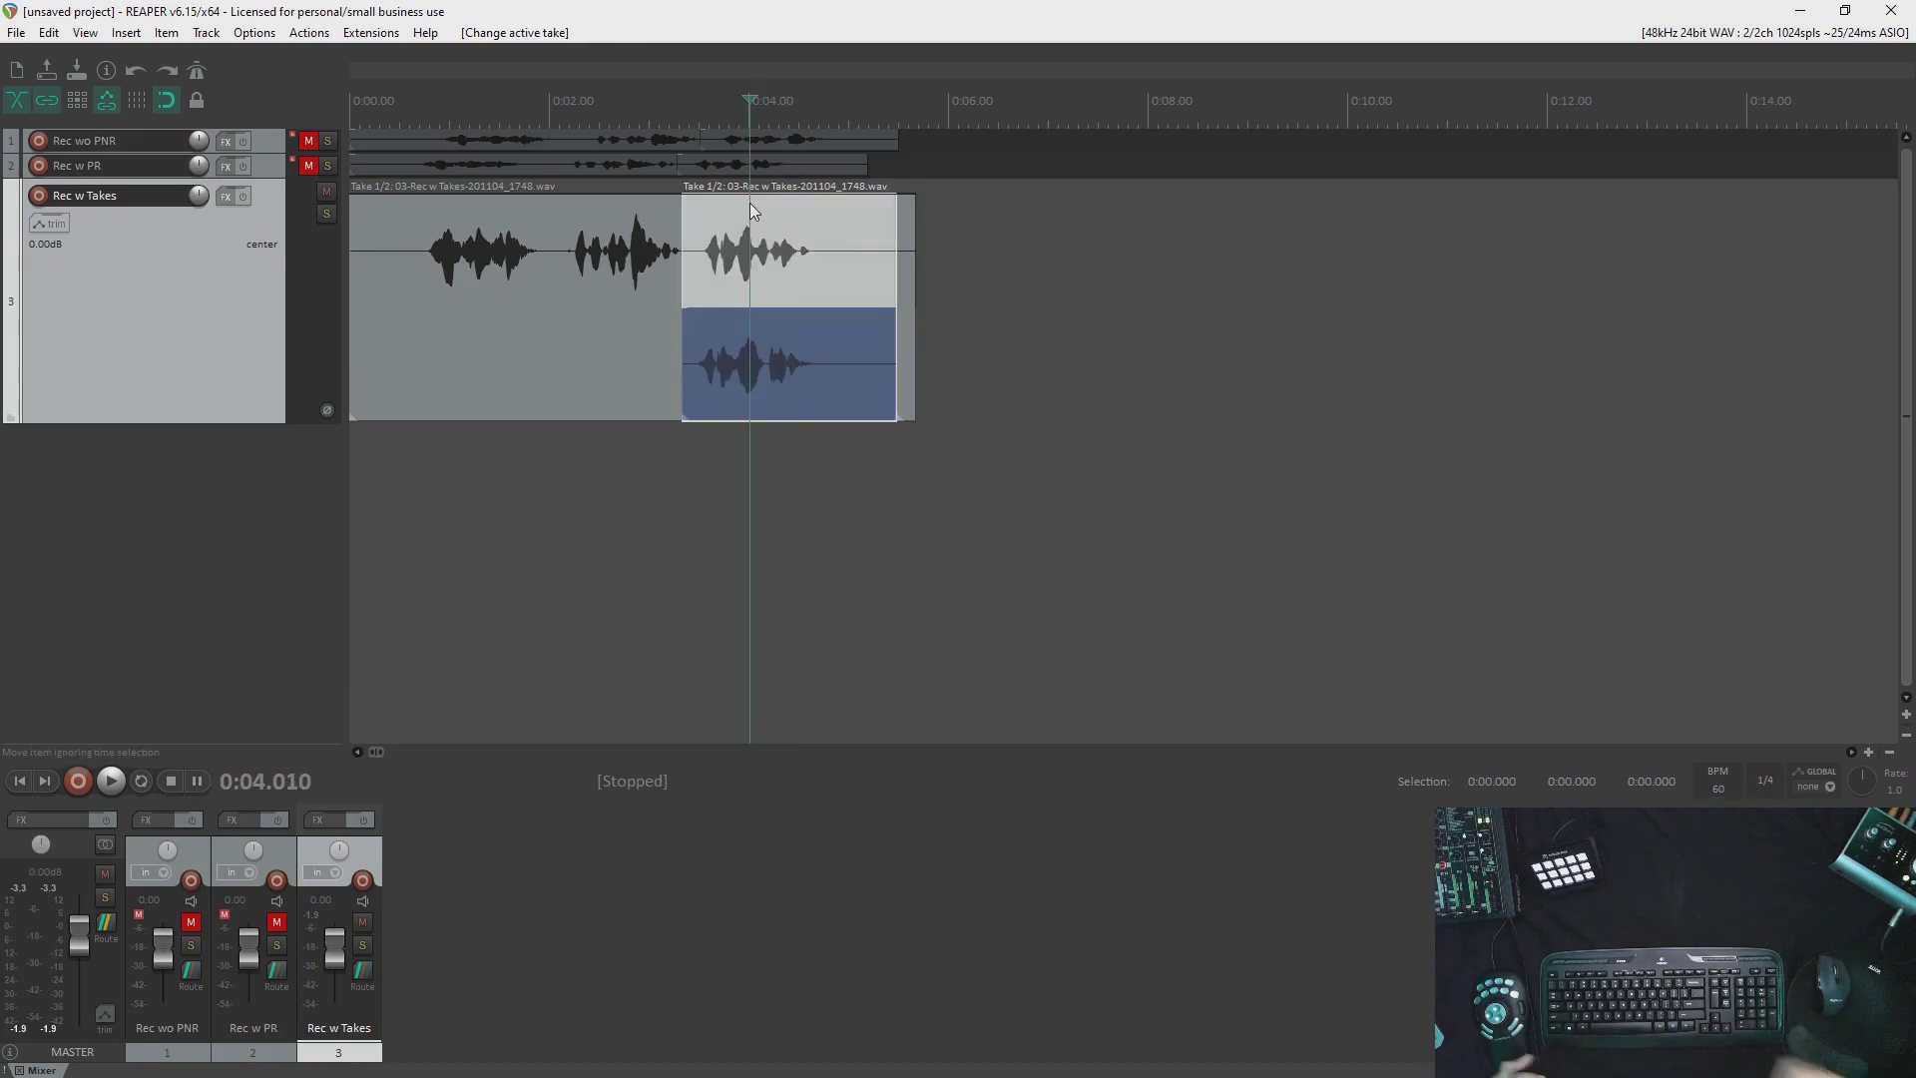
key(ctrl+l)
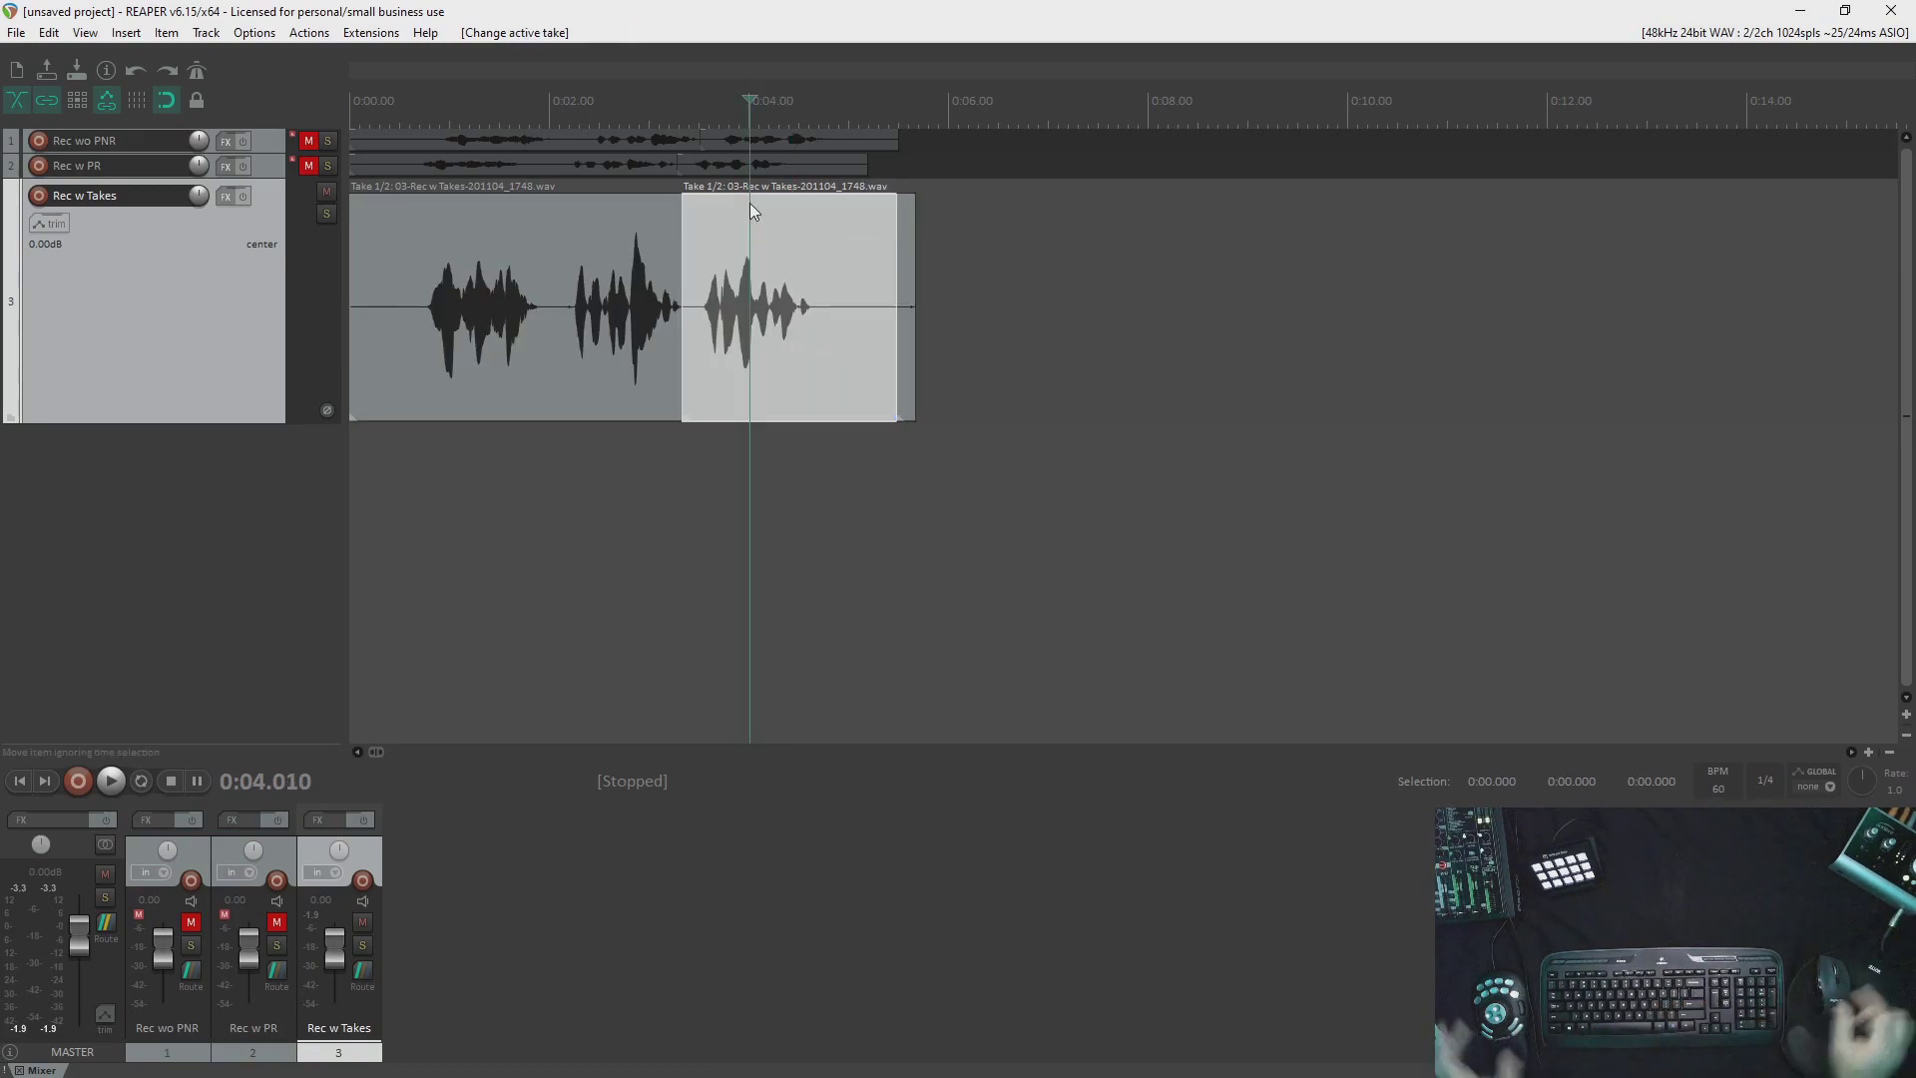
Show the take lanes, make take 2 of the last phrase active, and hide the lanes again.
key(ctrl+l)
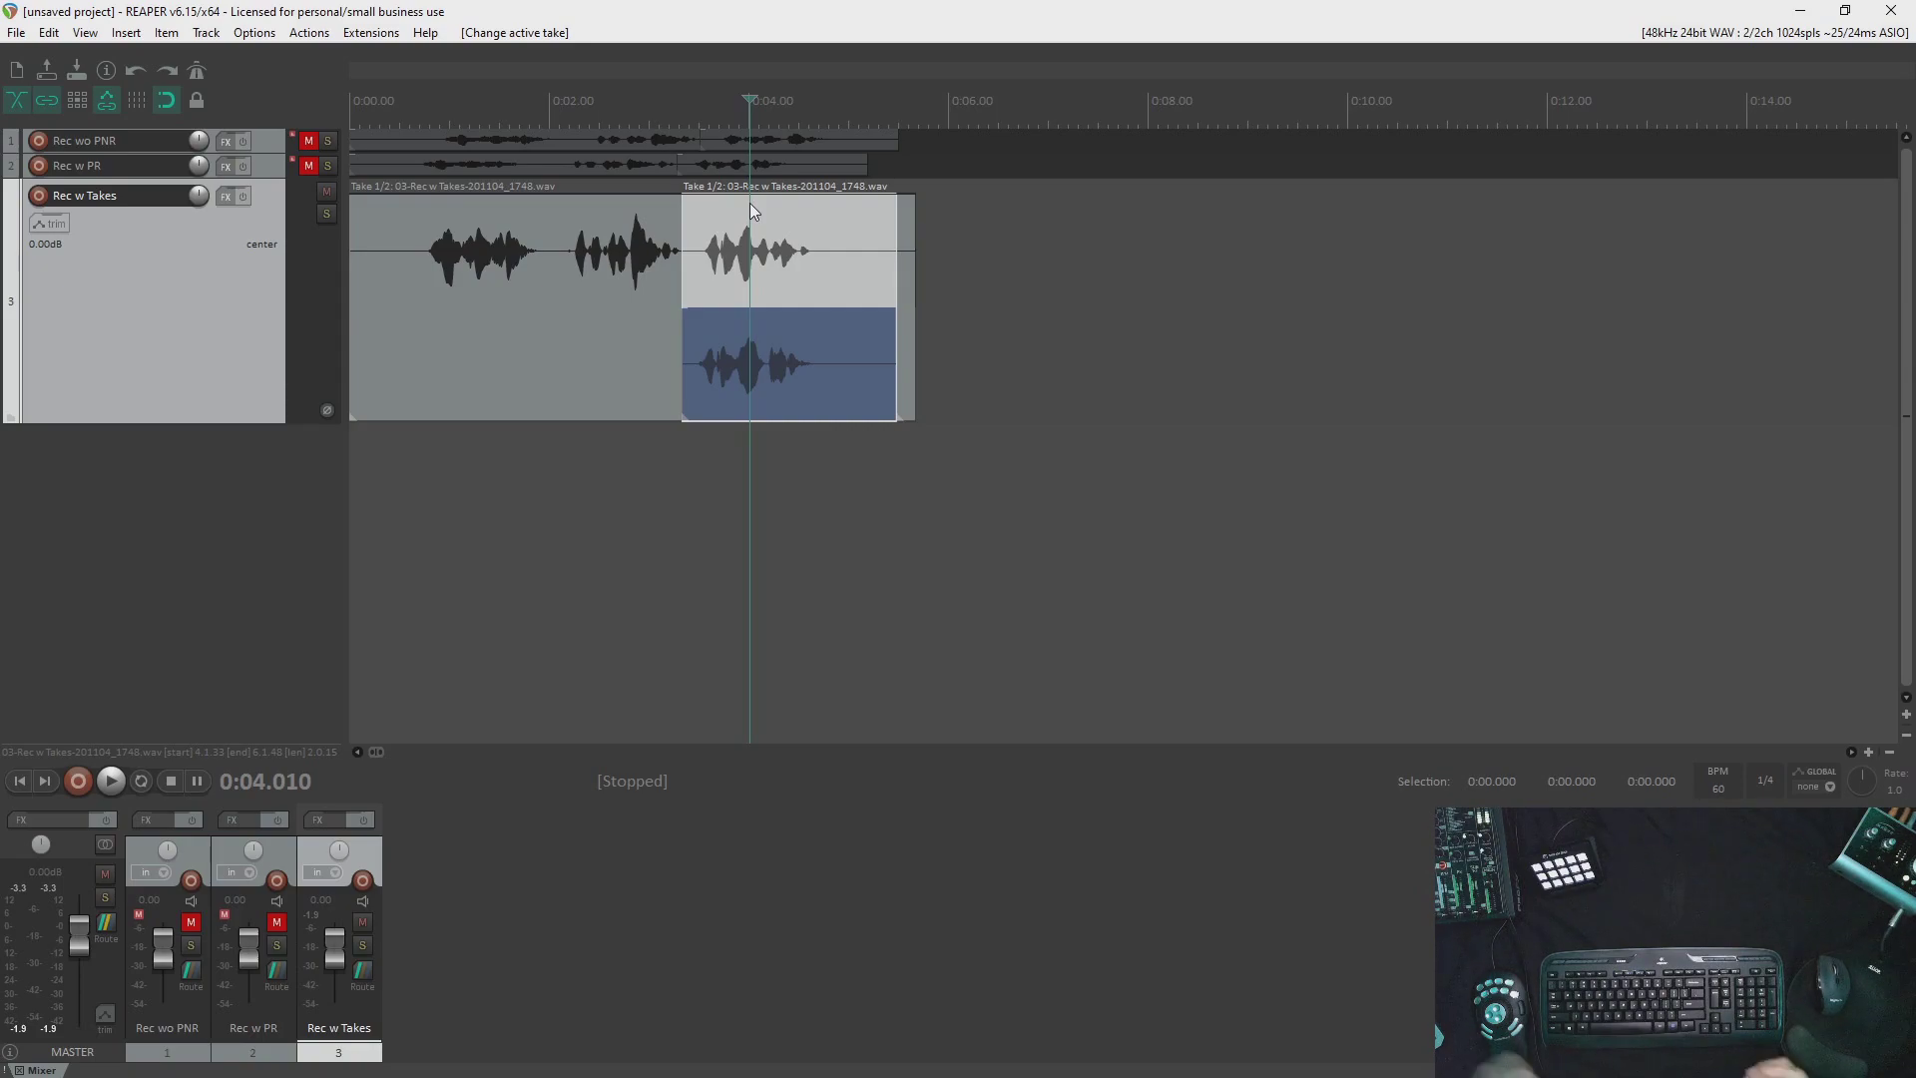
key(ctrl+l)
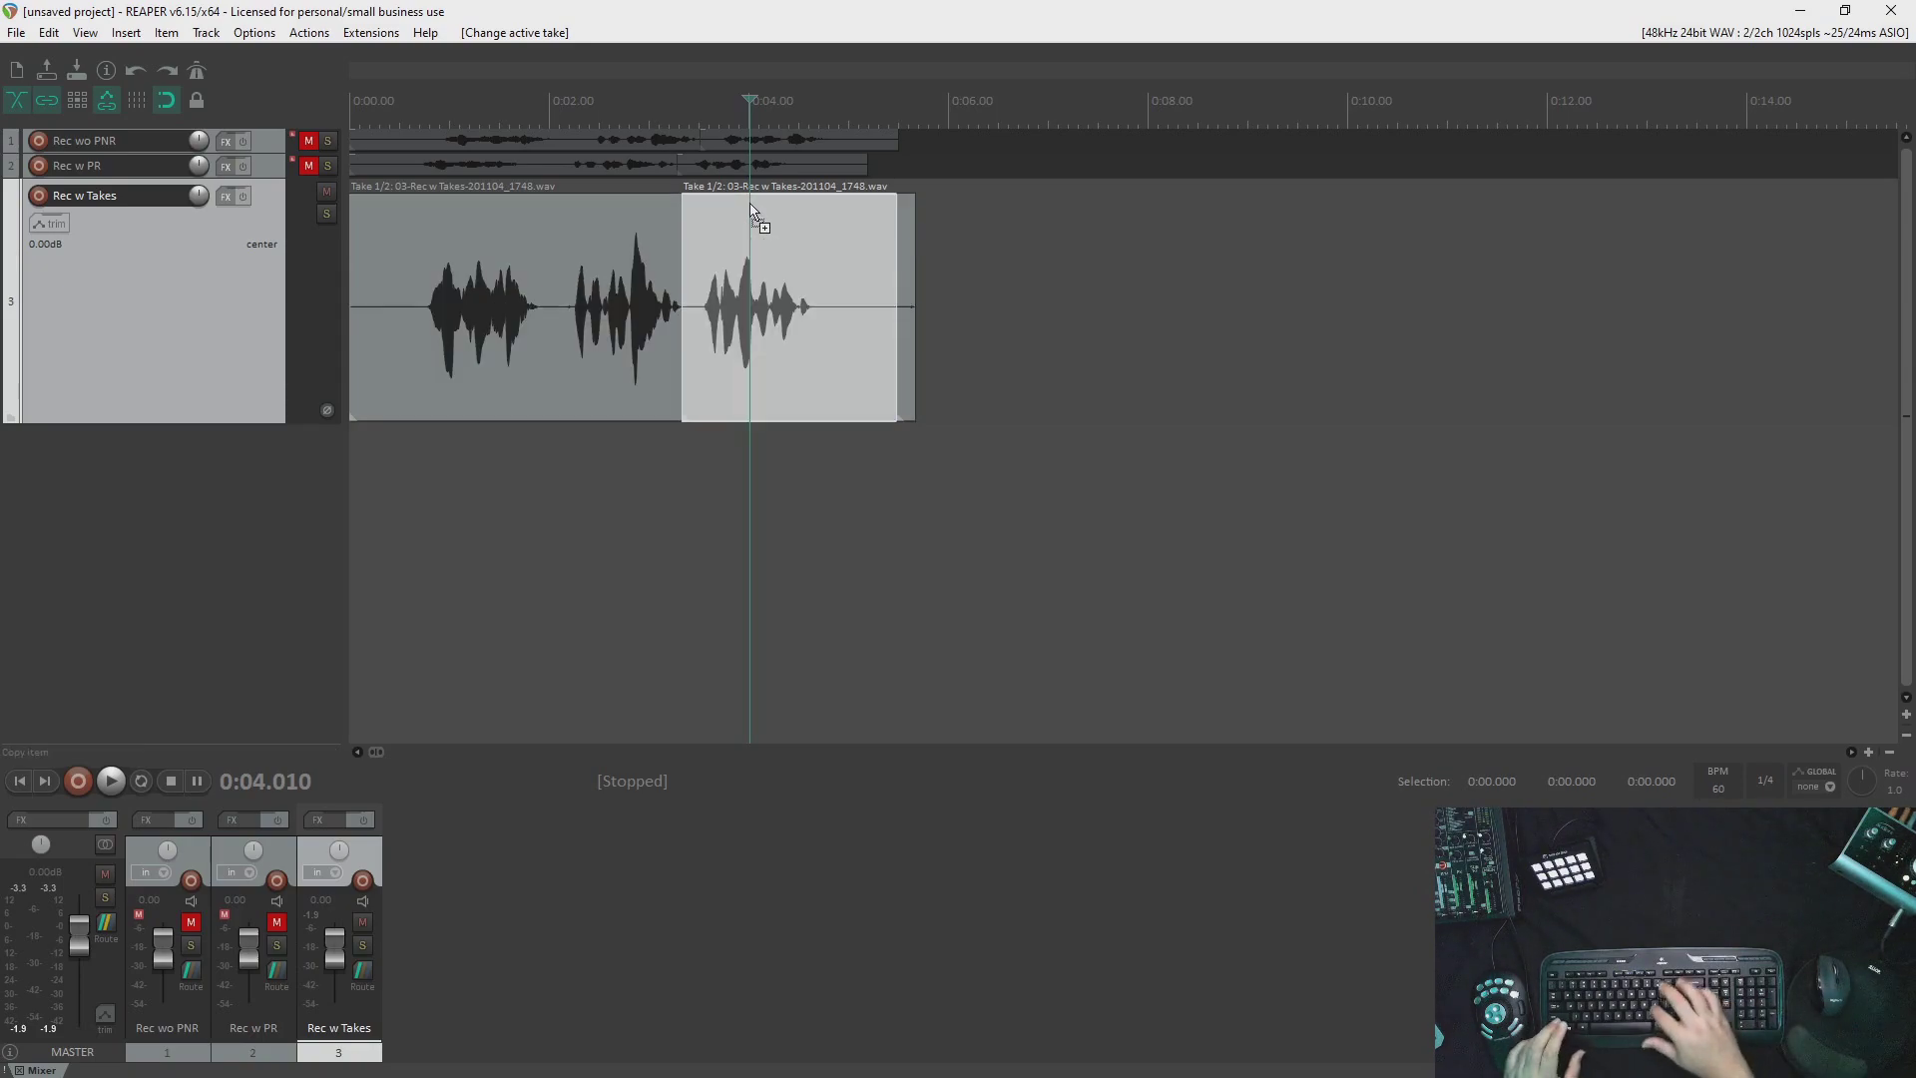
key(ctrl+l)
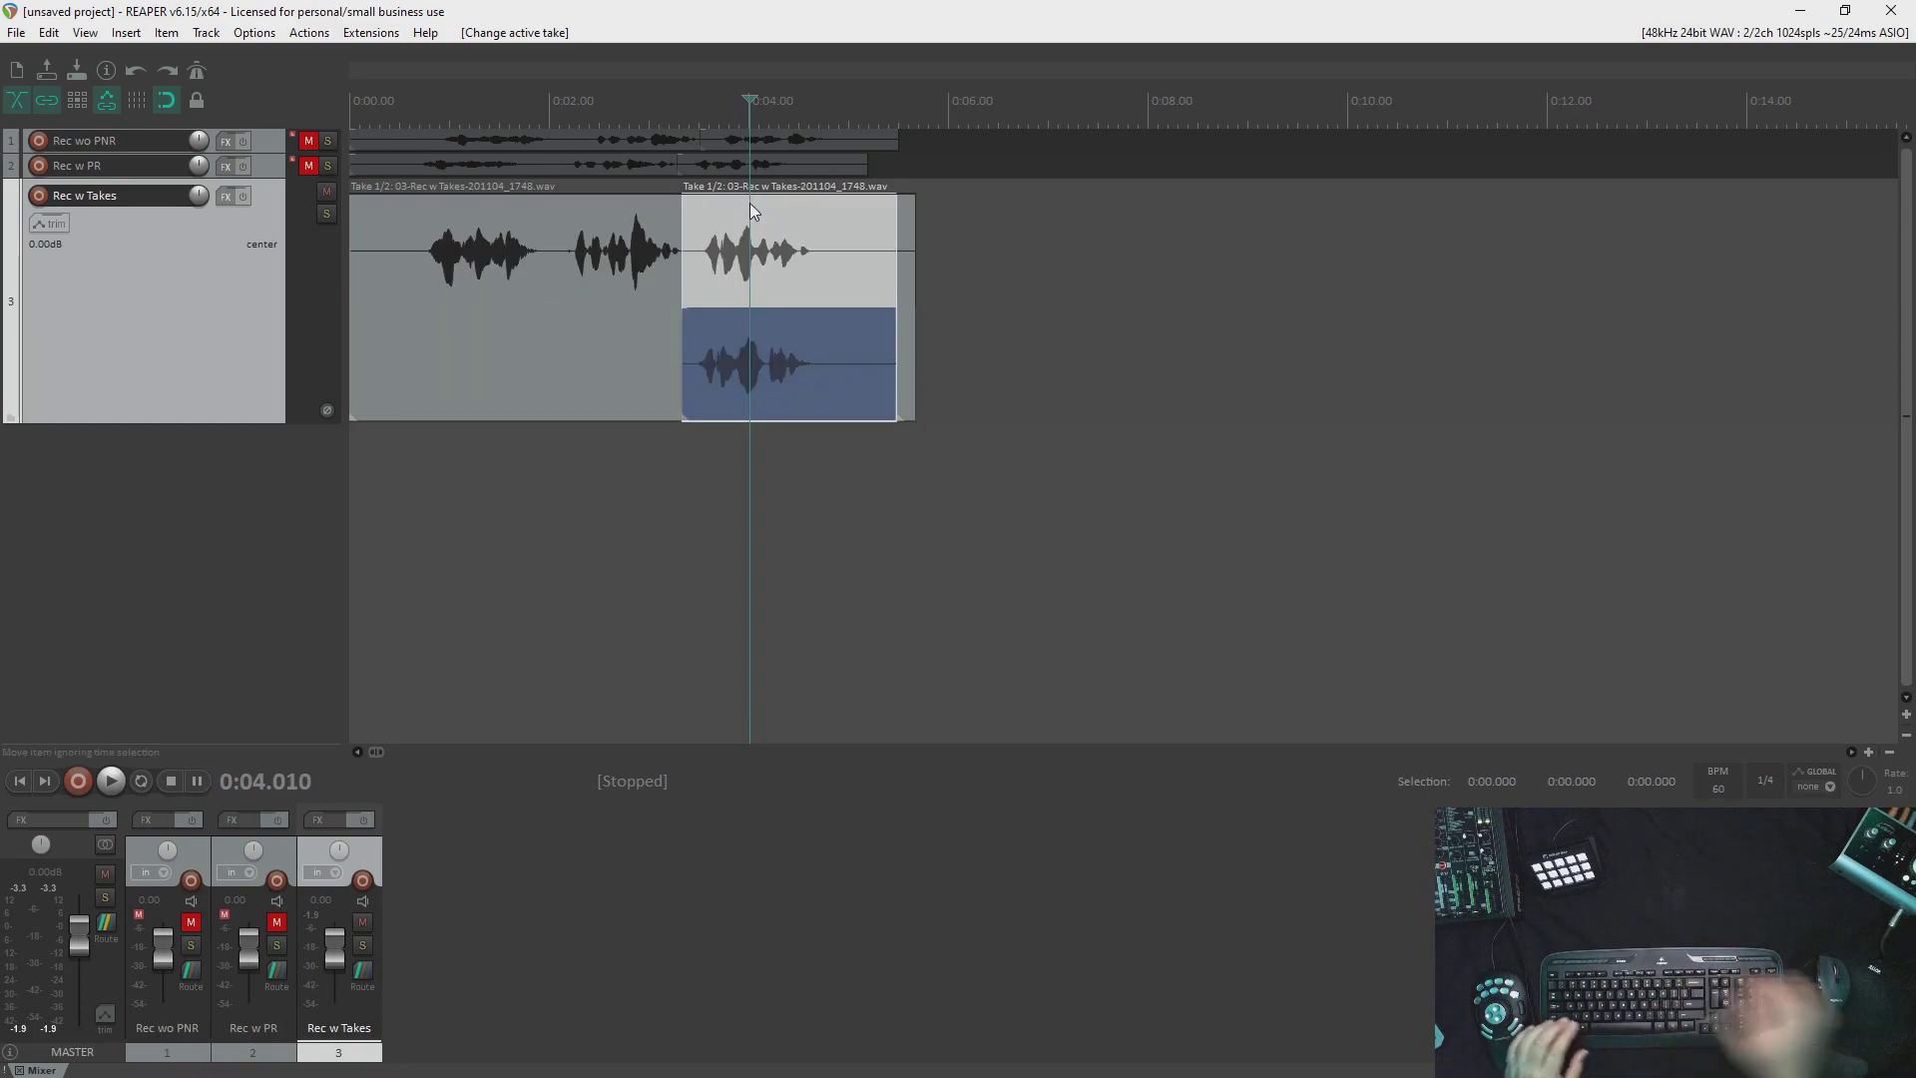
click(816, 325)
key(ctrl+l)
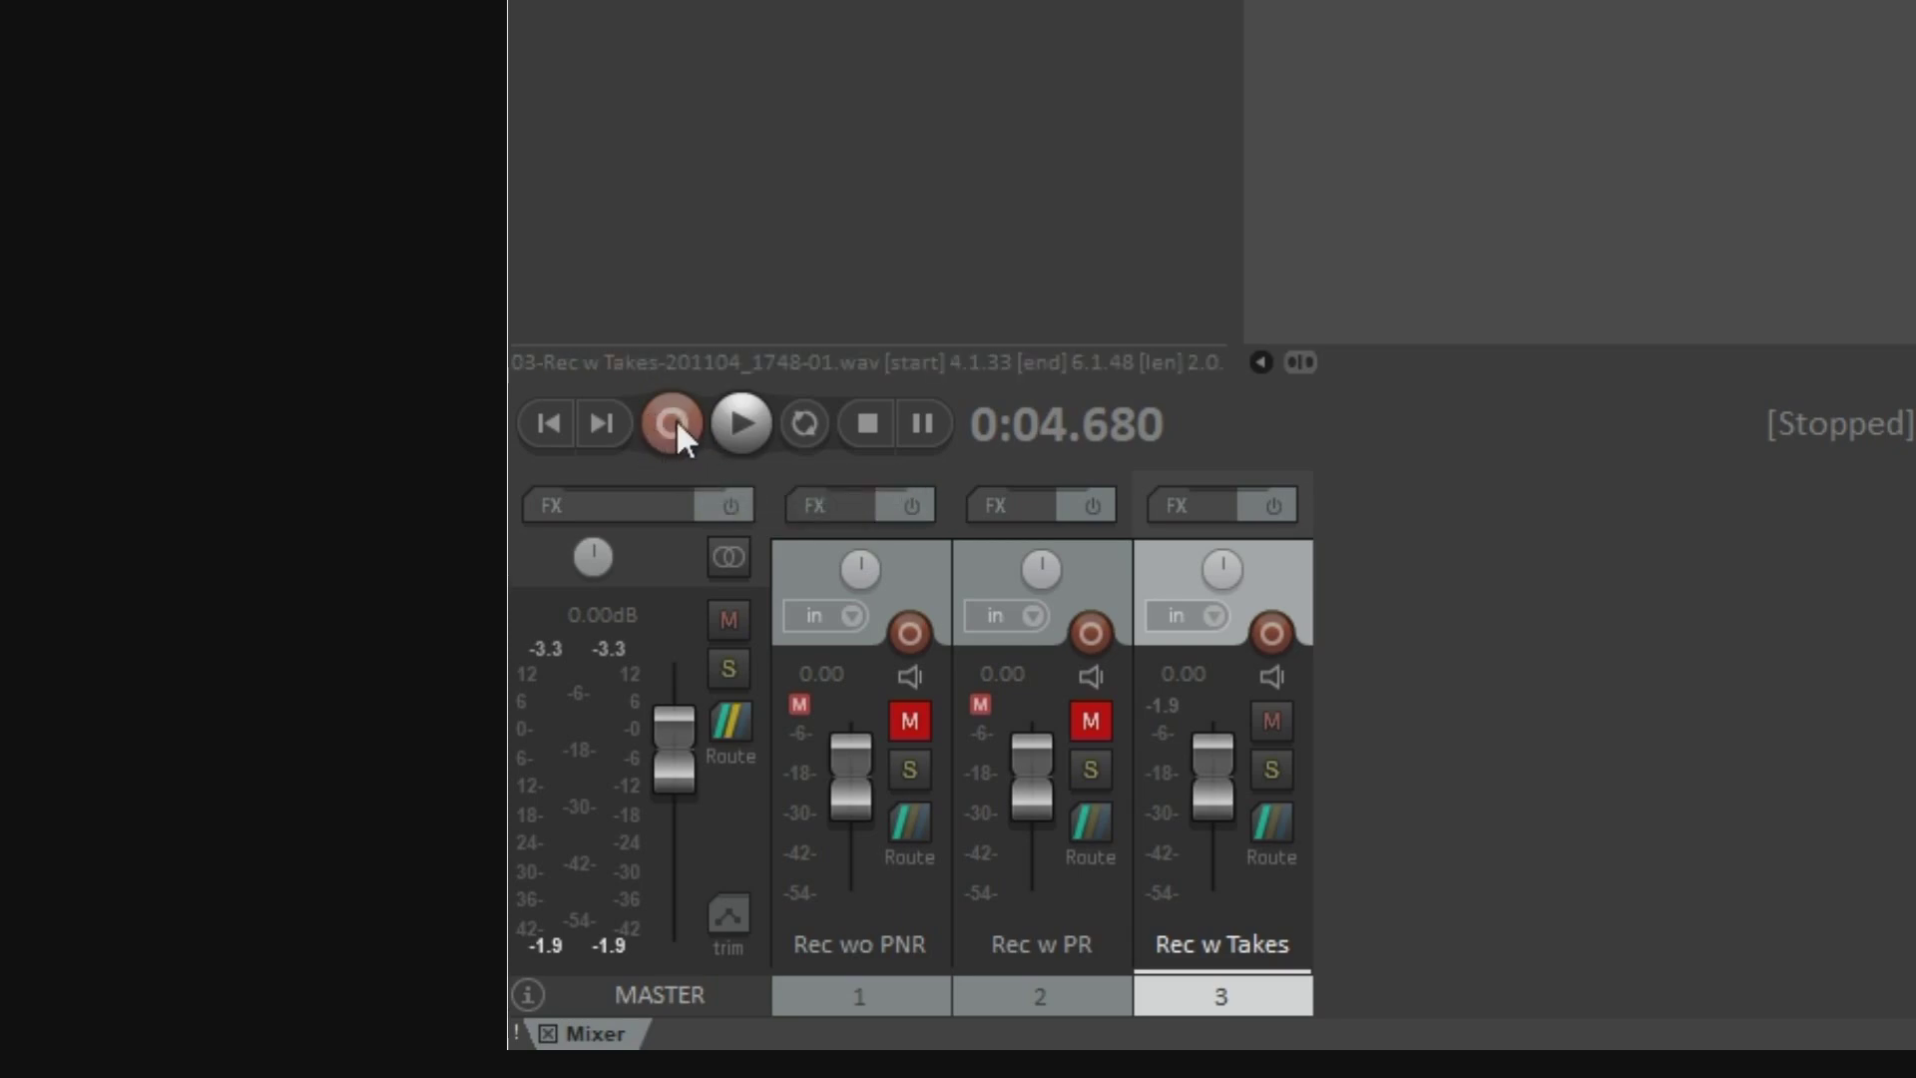
Set the record mode to time selection auto punch.
right_click(662, 422)
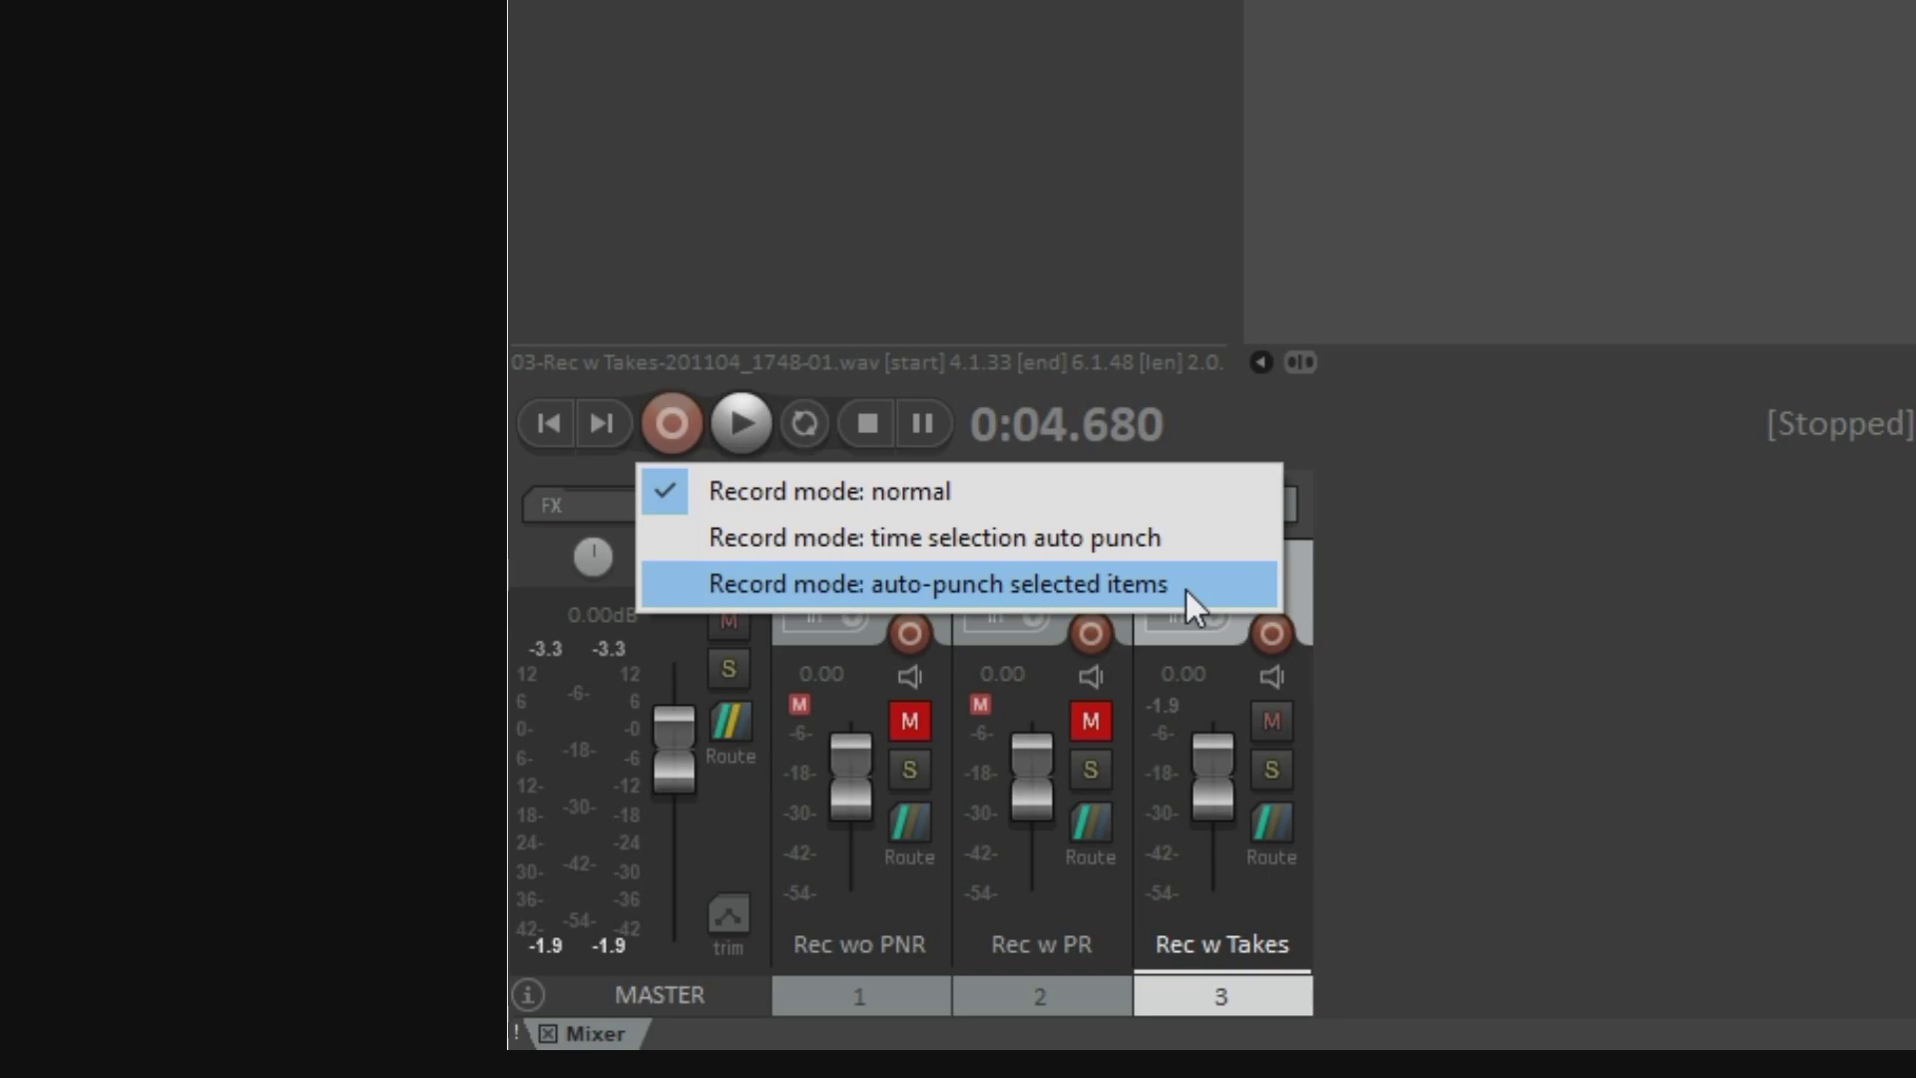
click(942, 541)
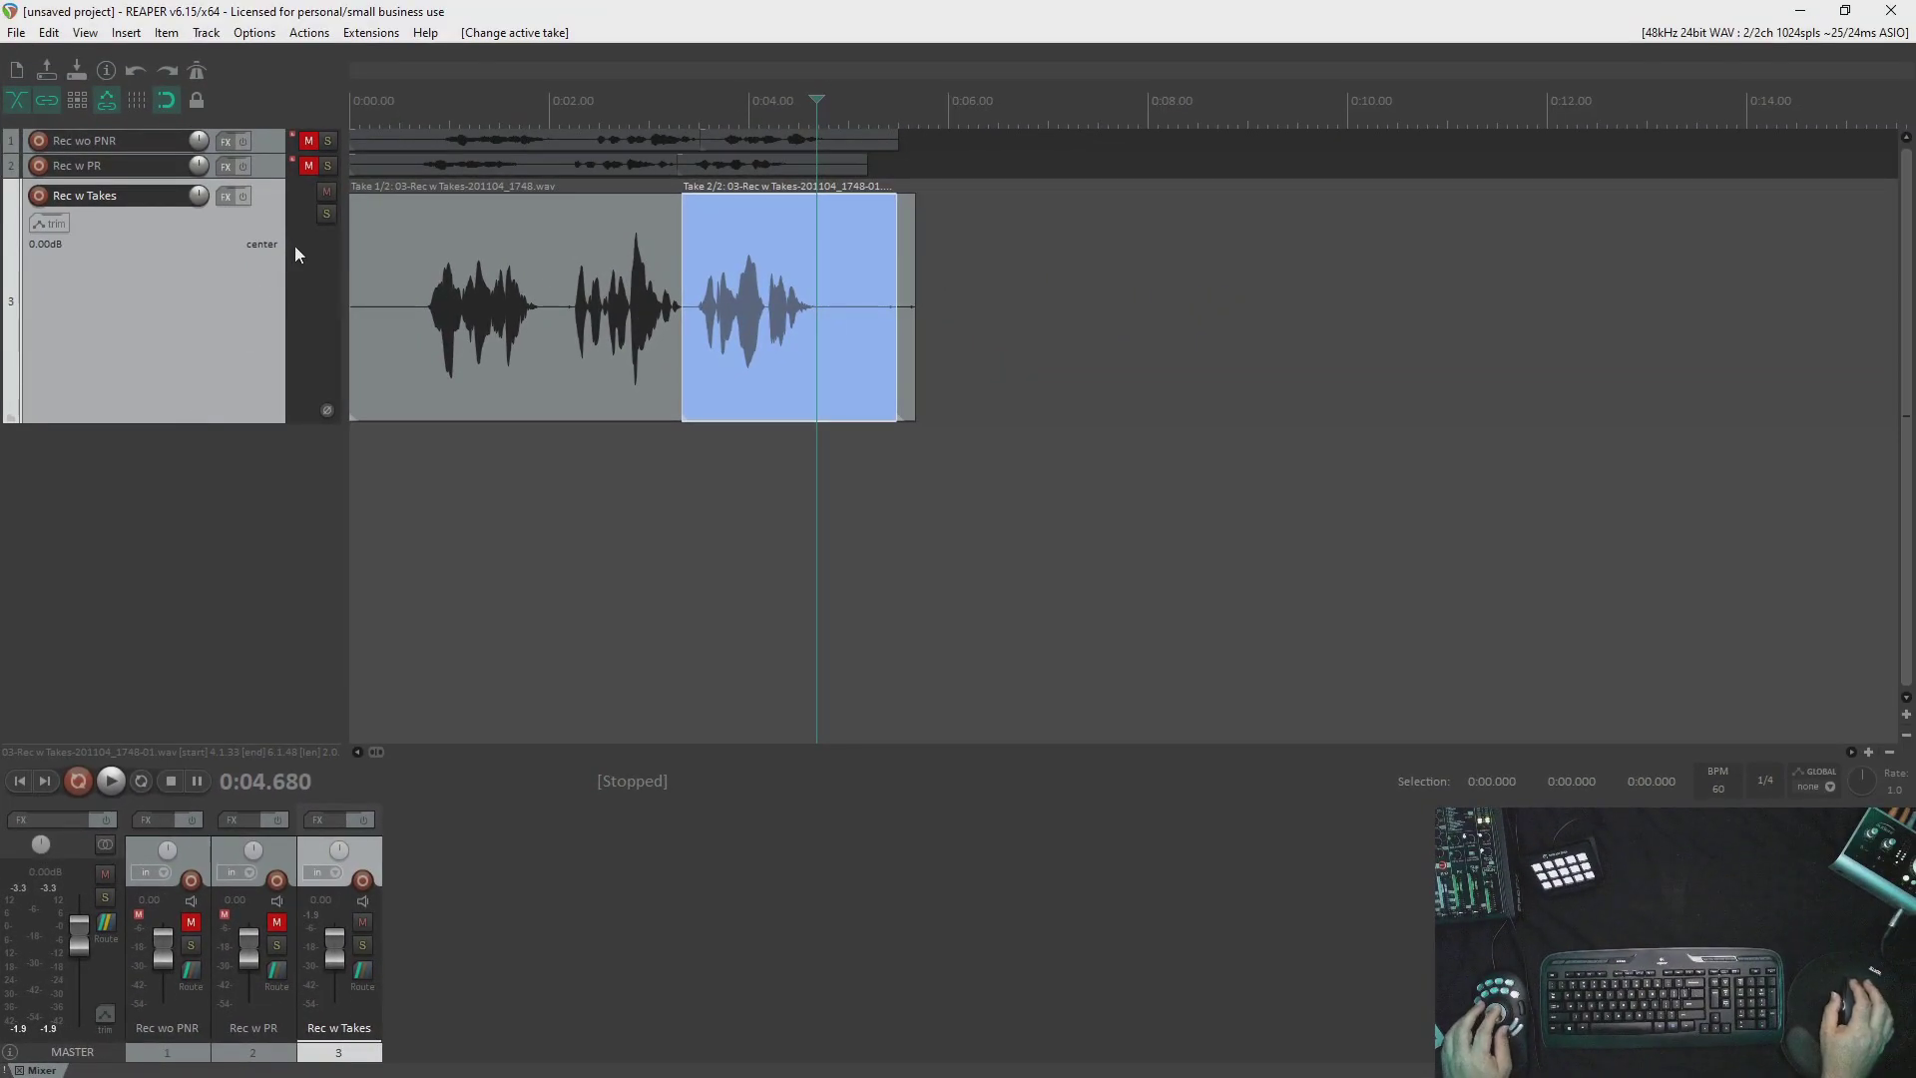
Mute Rec w Takes, add a new record-armed track below it, and name the new track Rec w TSAP.
key(ctrl+shift+n)
right_click(184, 313)
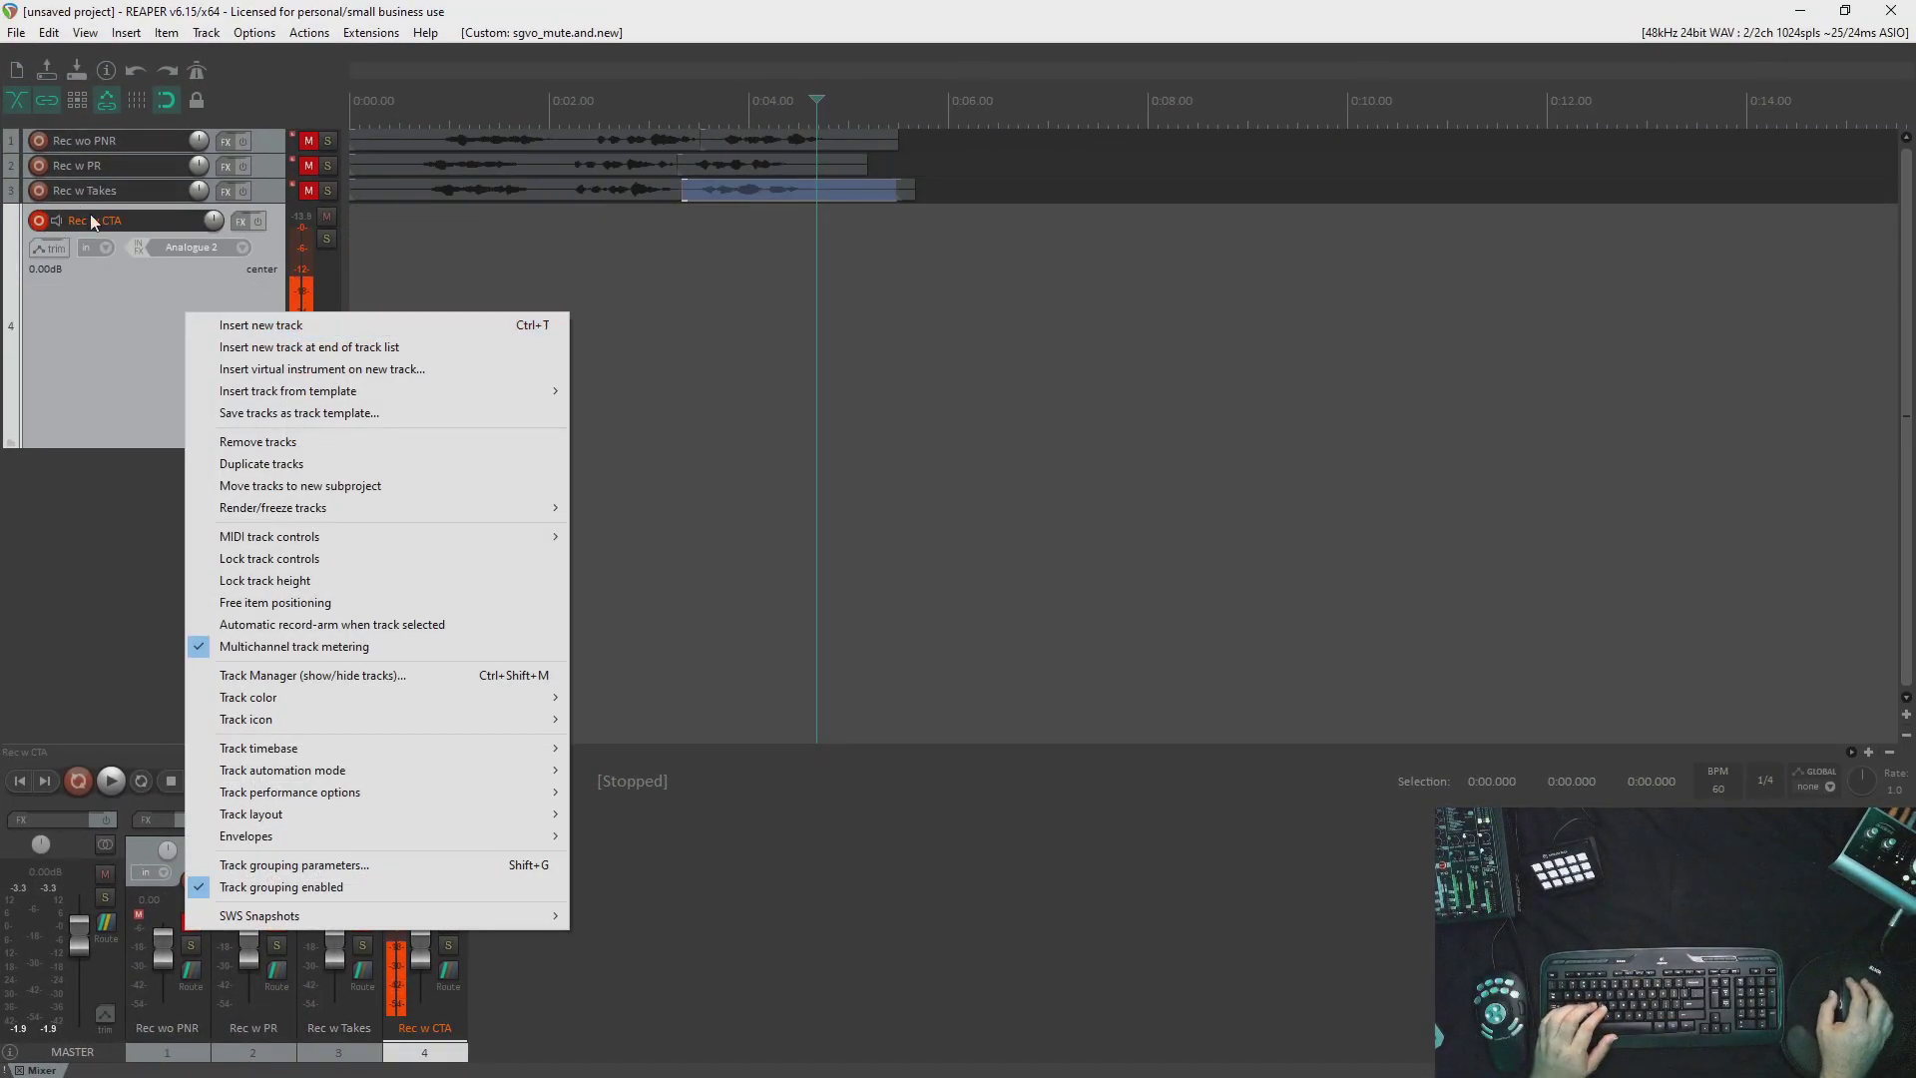
double_click(110, 220)
click(114, 220)
double_click(113, 219)
text(TSAP)
key(Return)
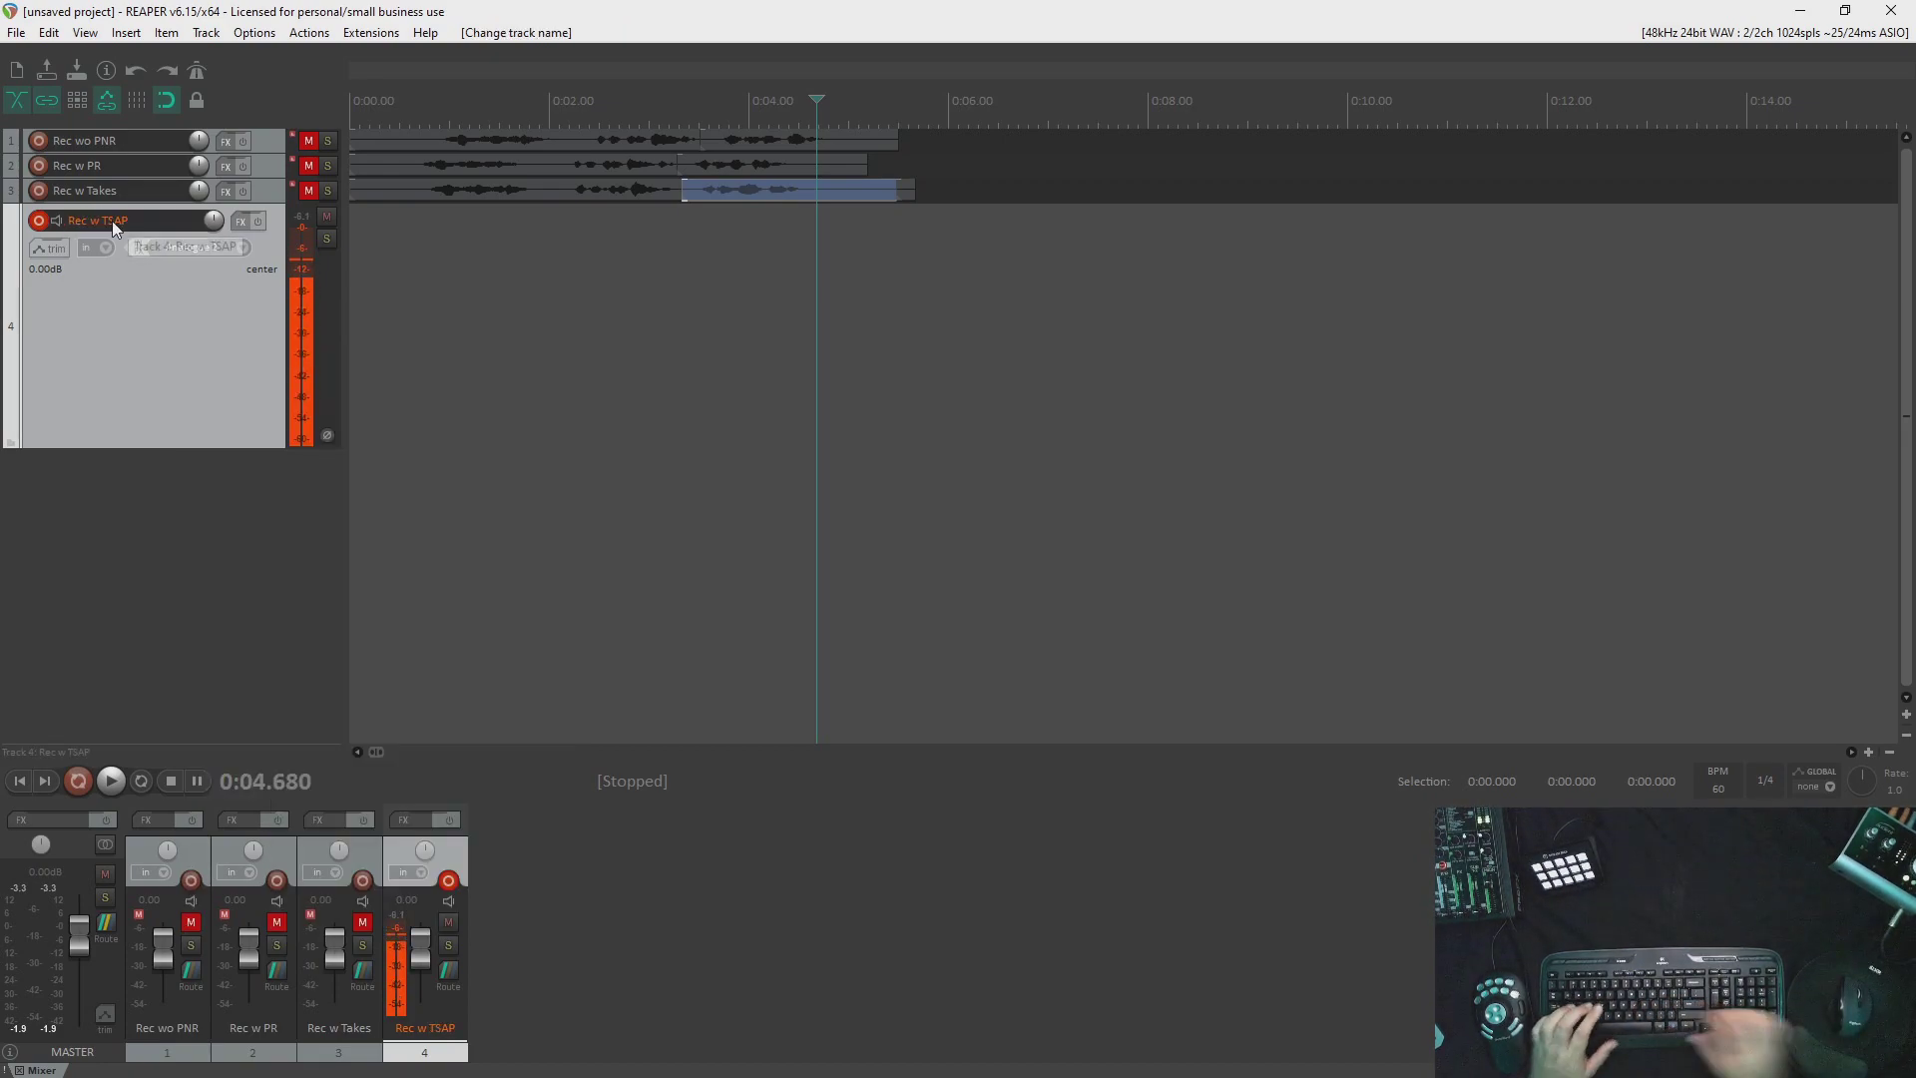
Record three spoken phrases on Rec w TSAP from the project start and disarm the track.
key(Home)
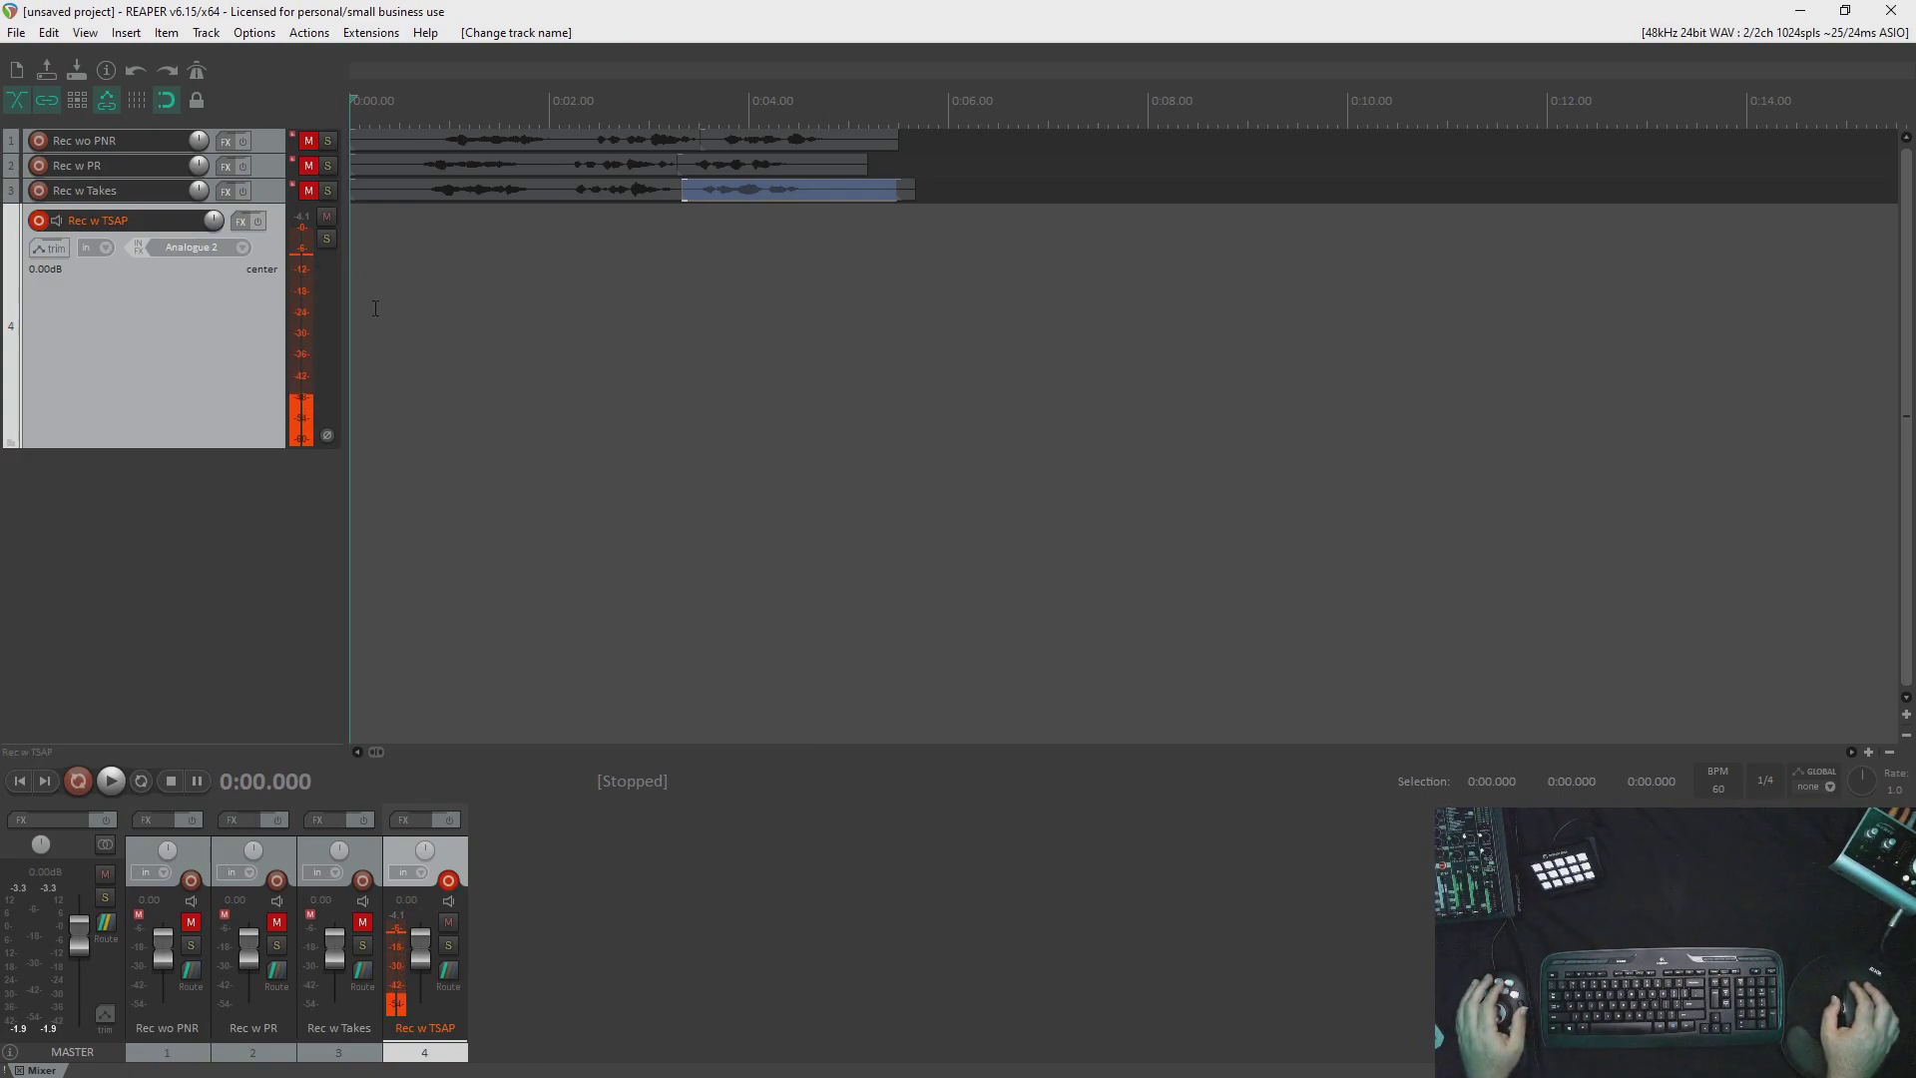
key(ctrl+r)
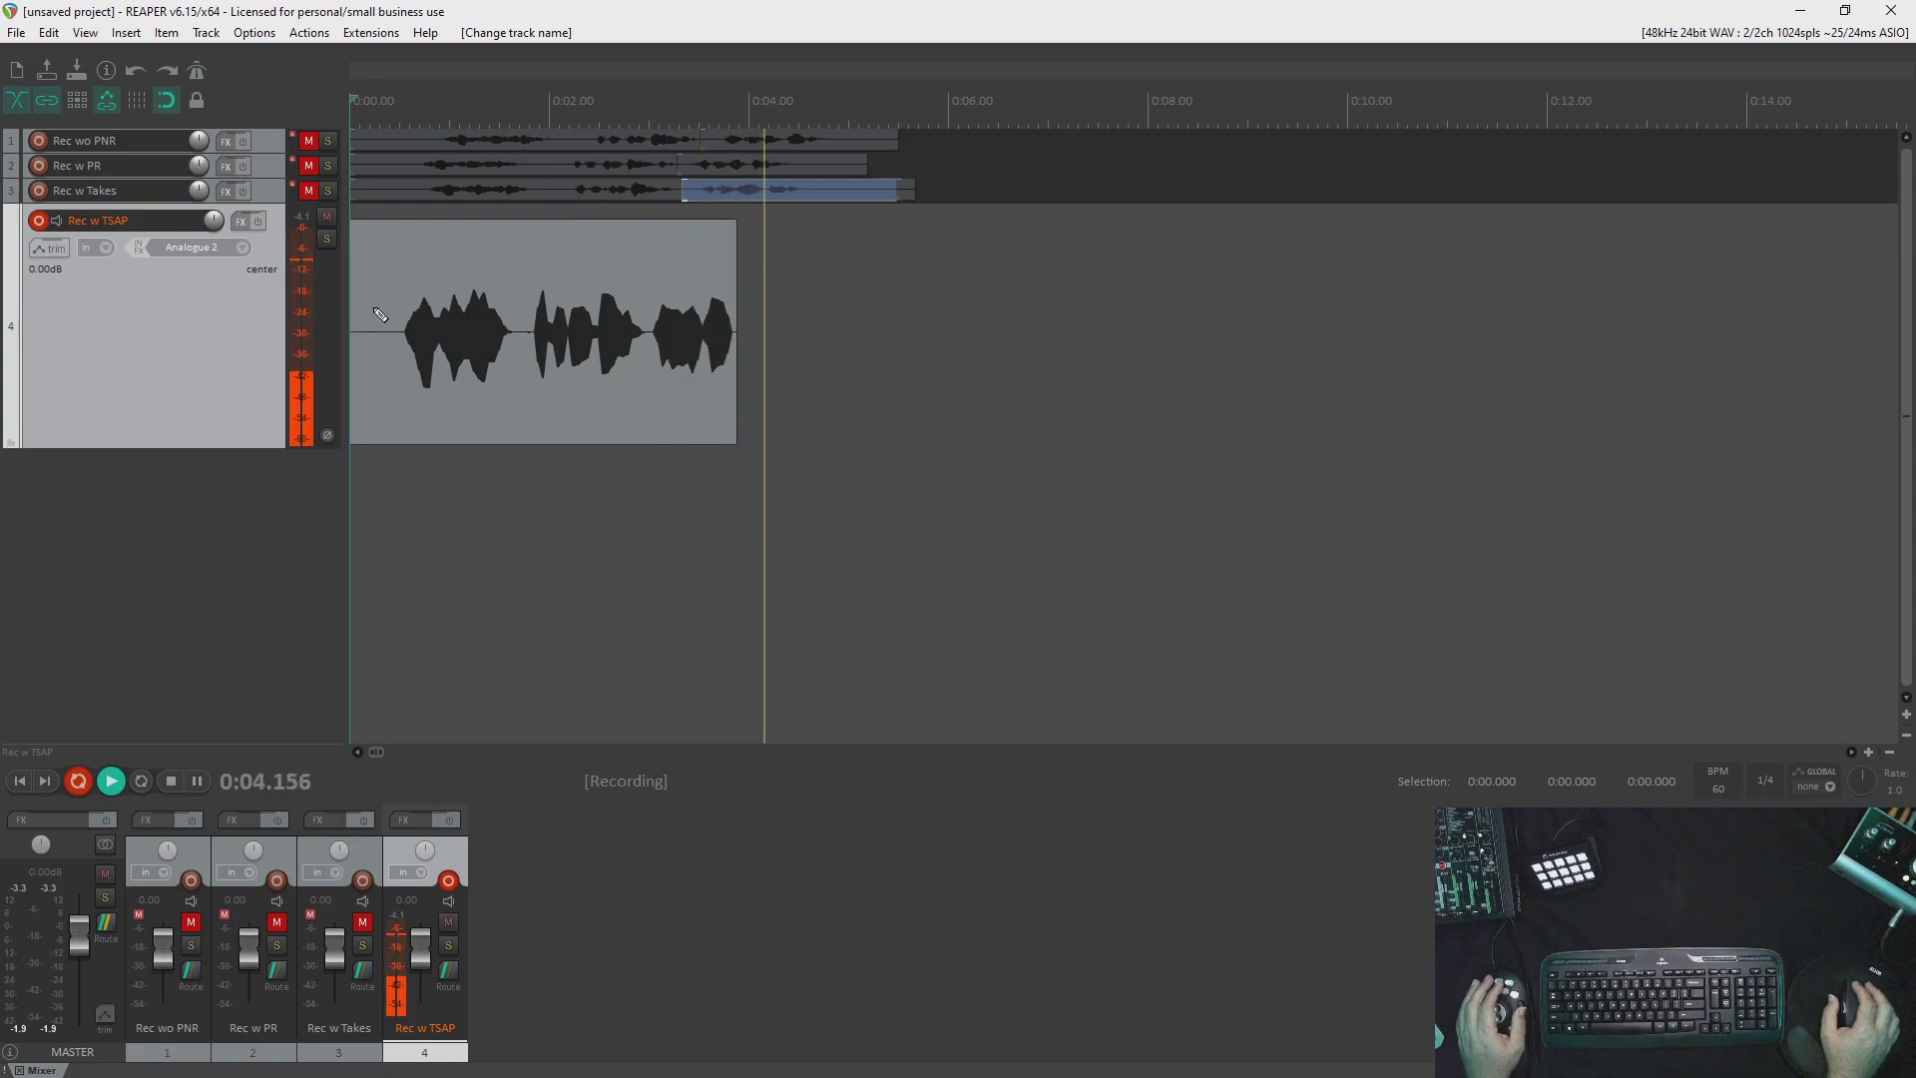
key(space)
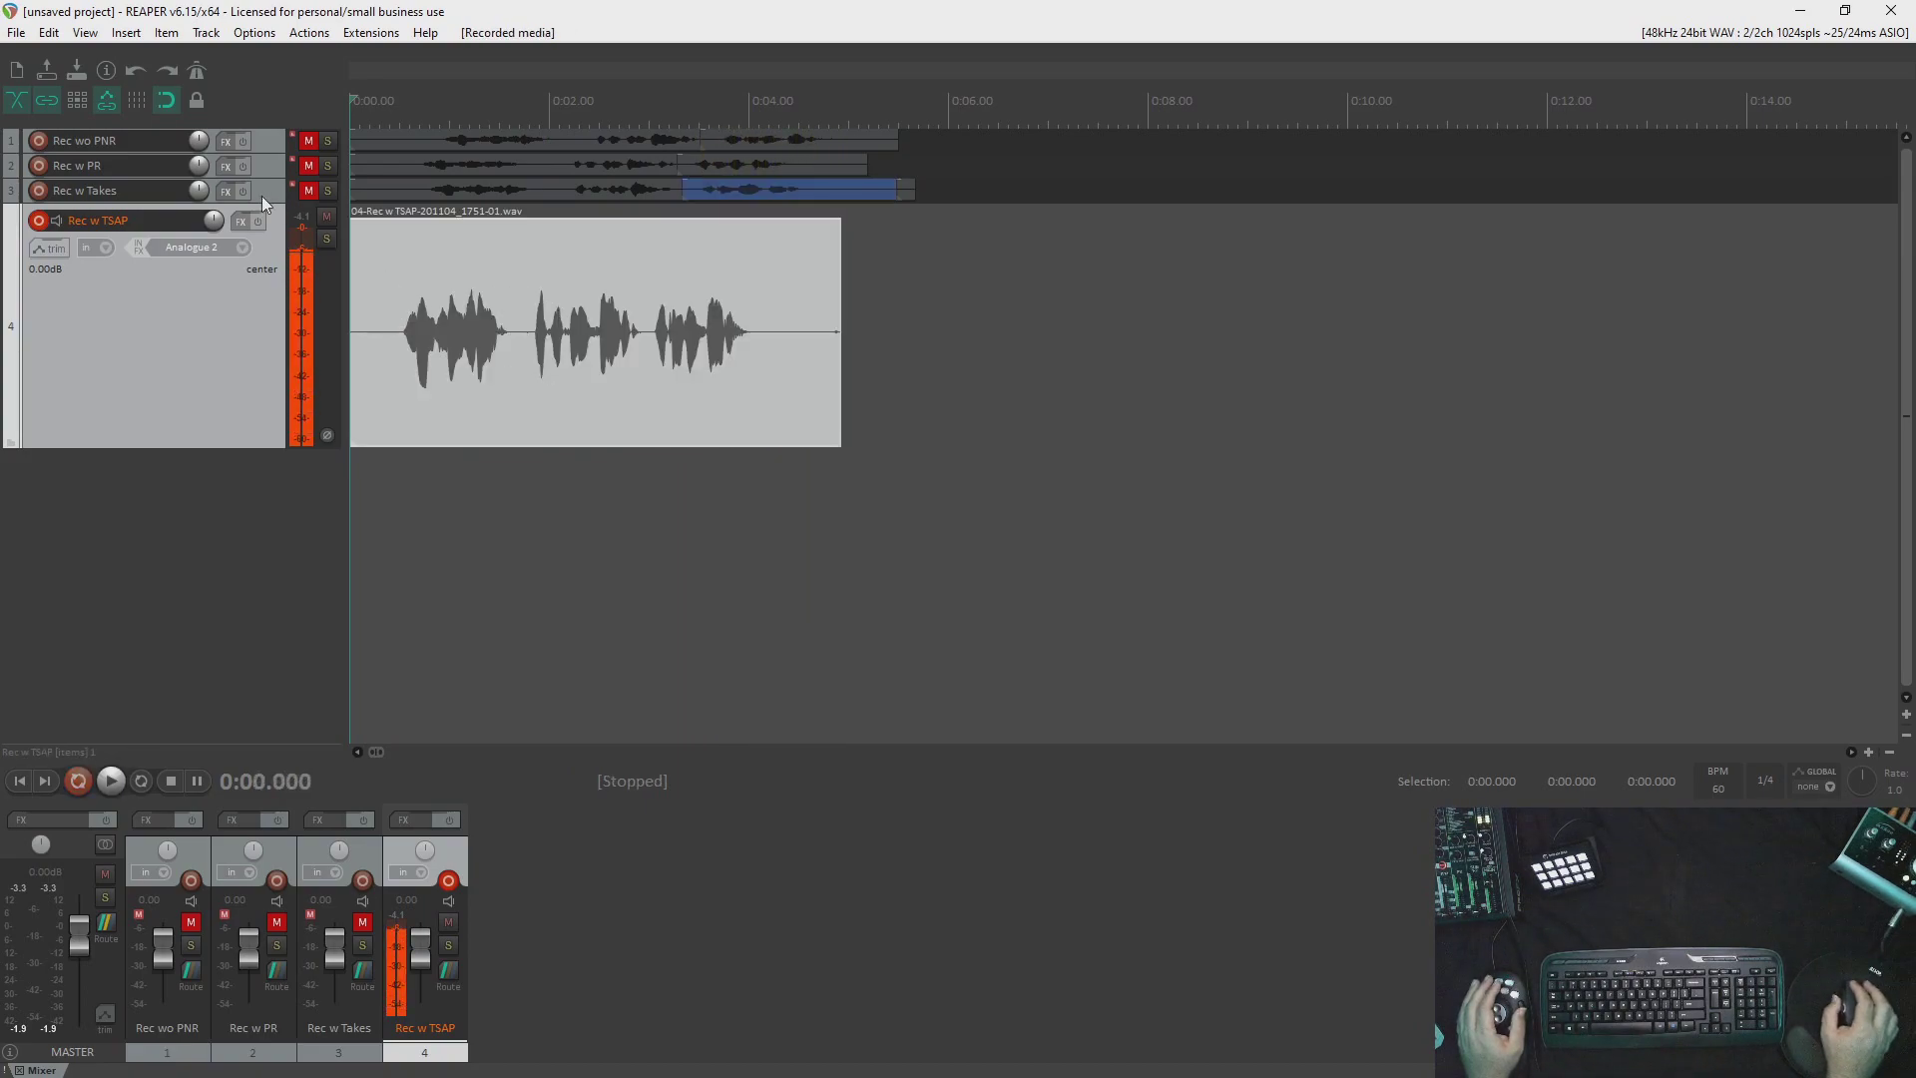
click(37, 220)
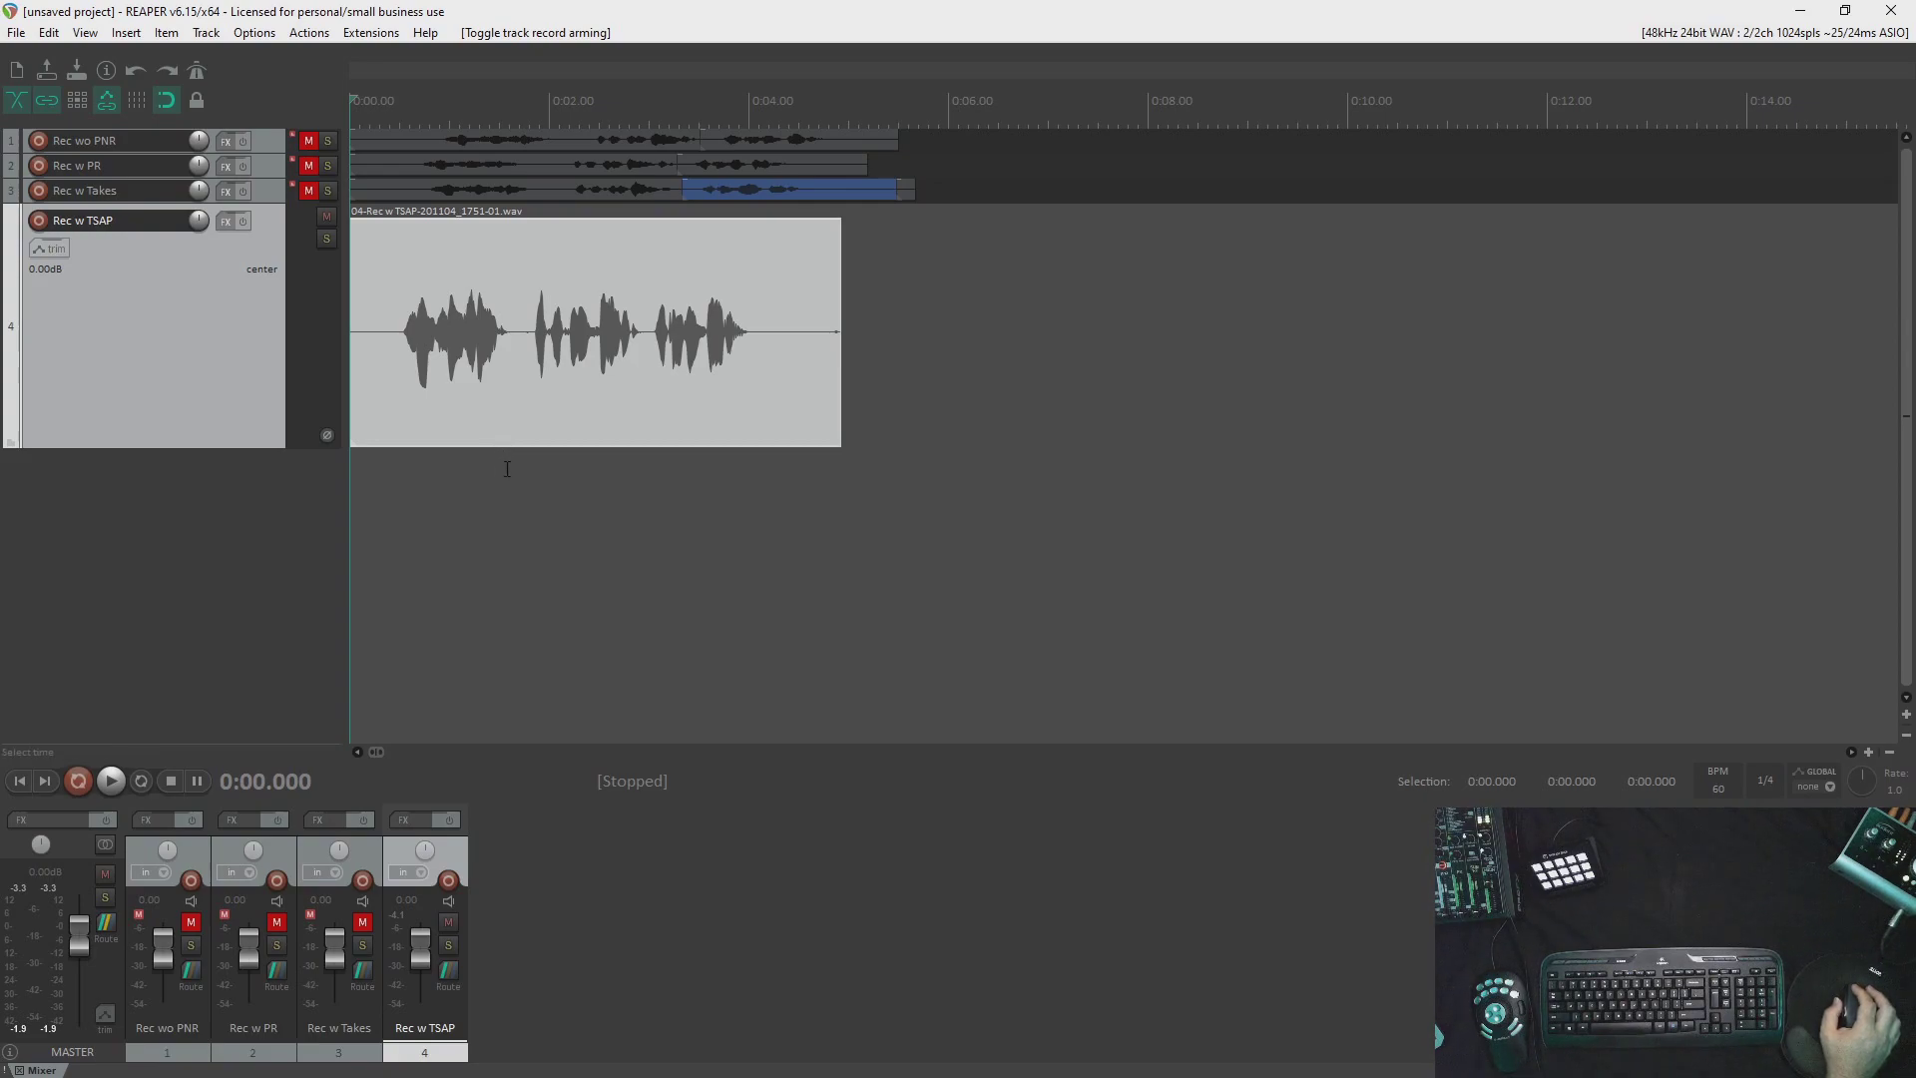
Set a time selection from 0:01.560 to 0:03.060 around the middle phrase and return the edit cursor to the project start.
drag(508, 471, 655, 503)
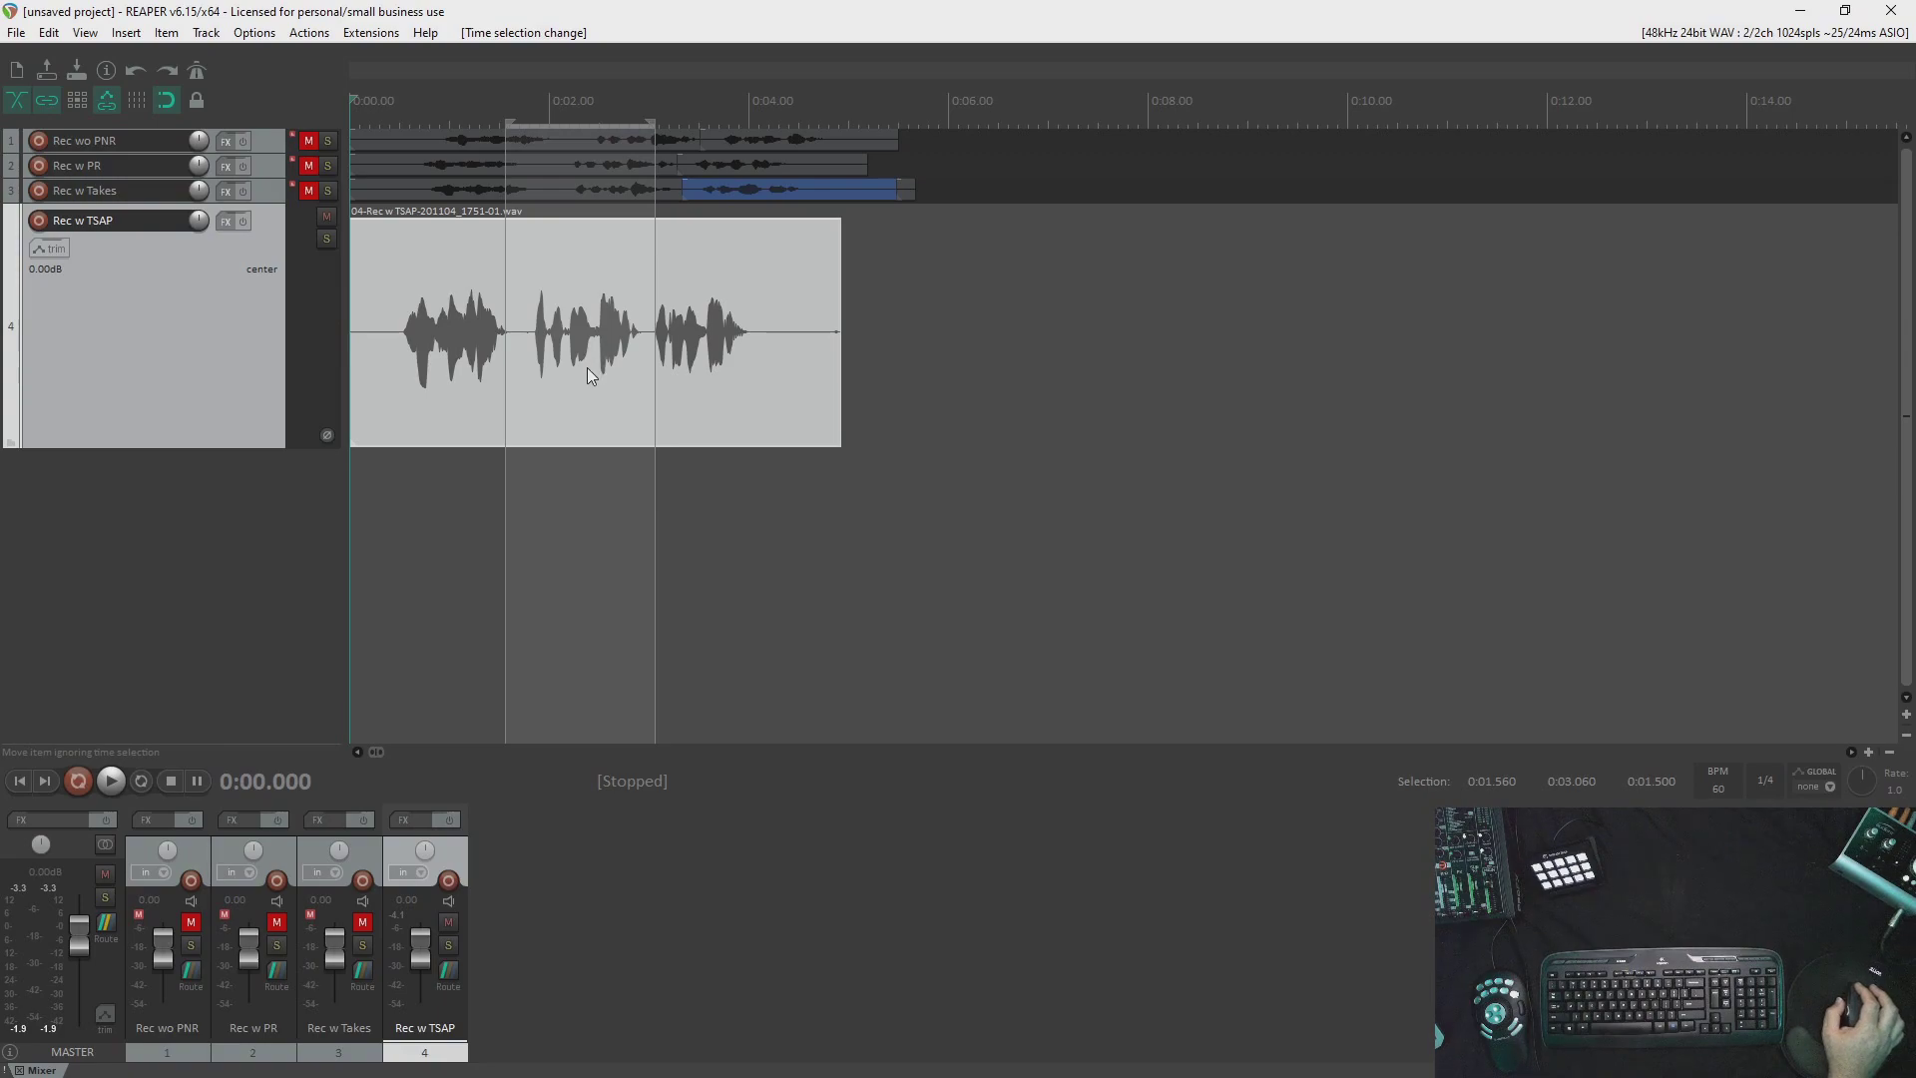
scroll(459, 332, up, 5)
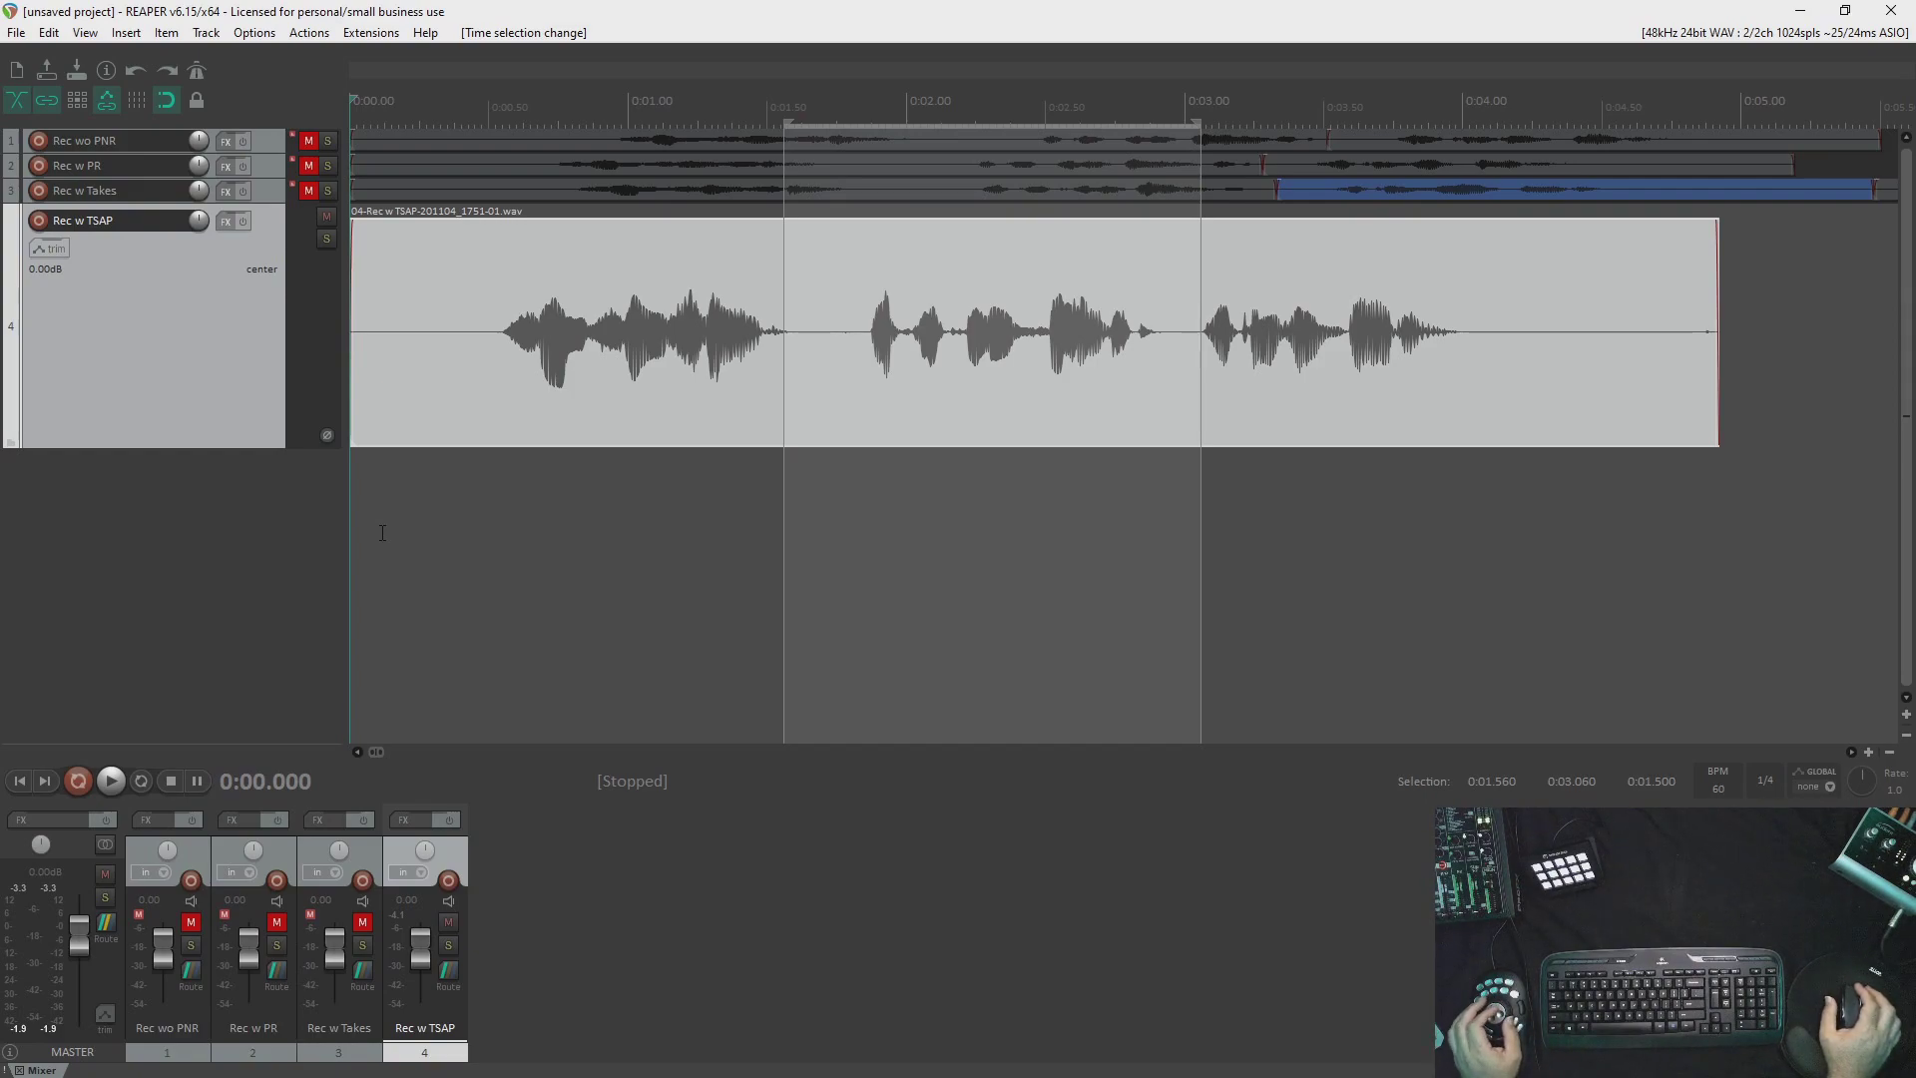
key(bracketright)
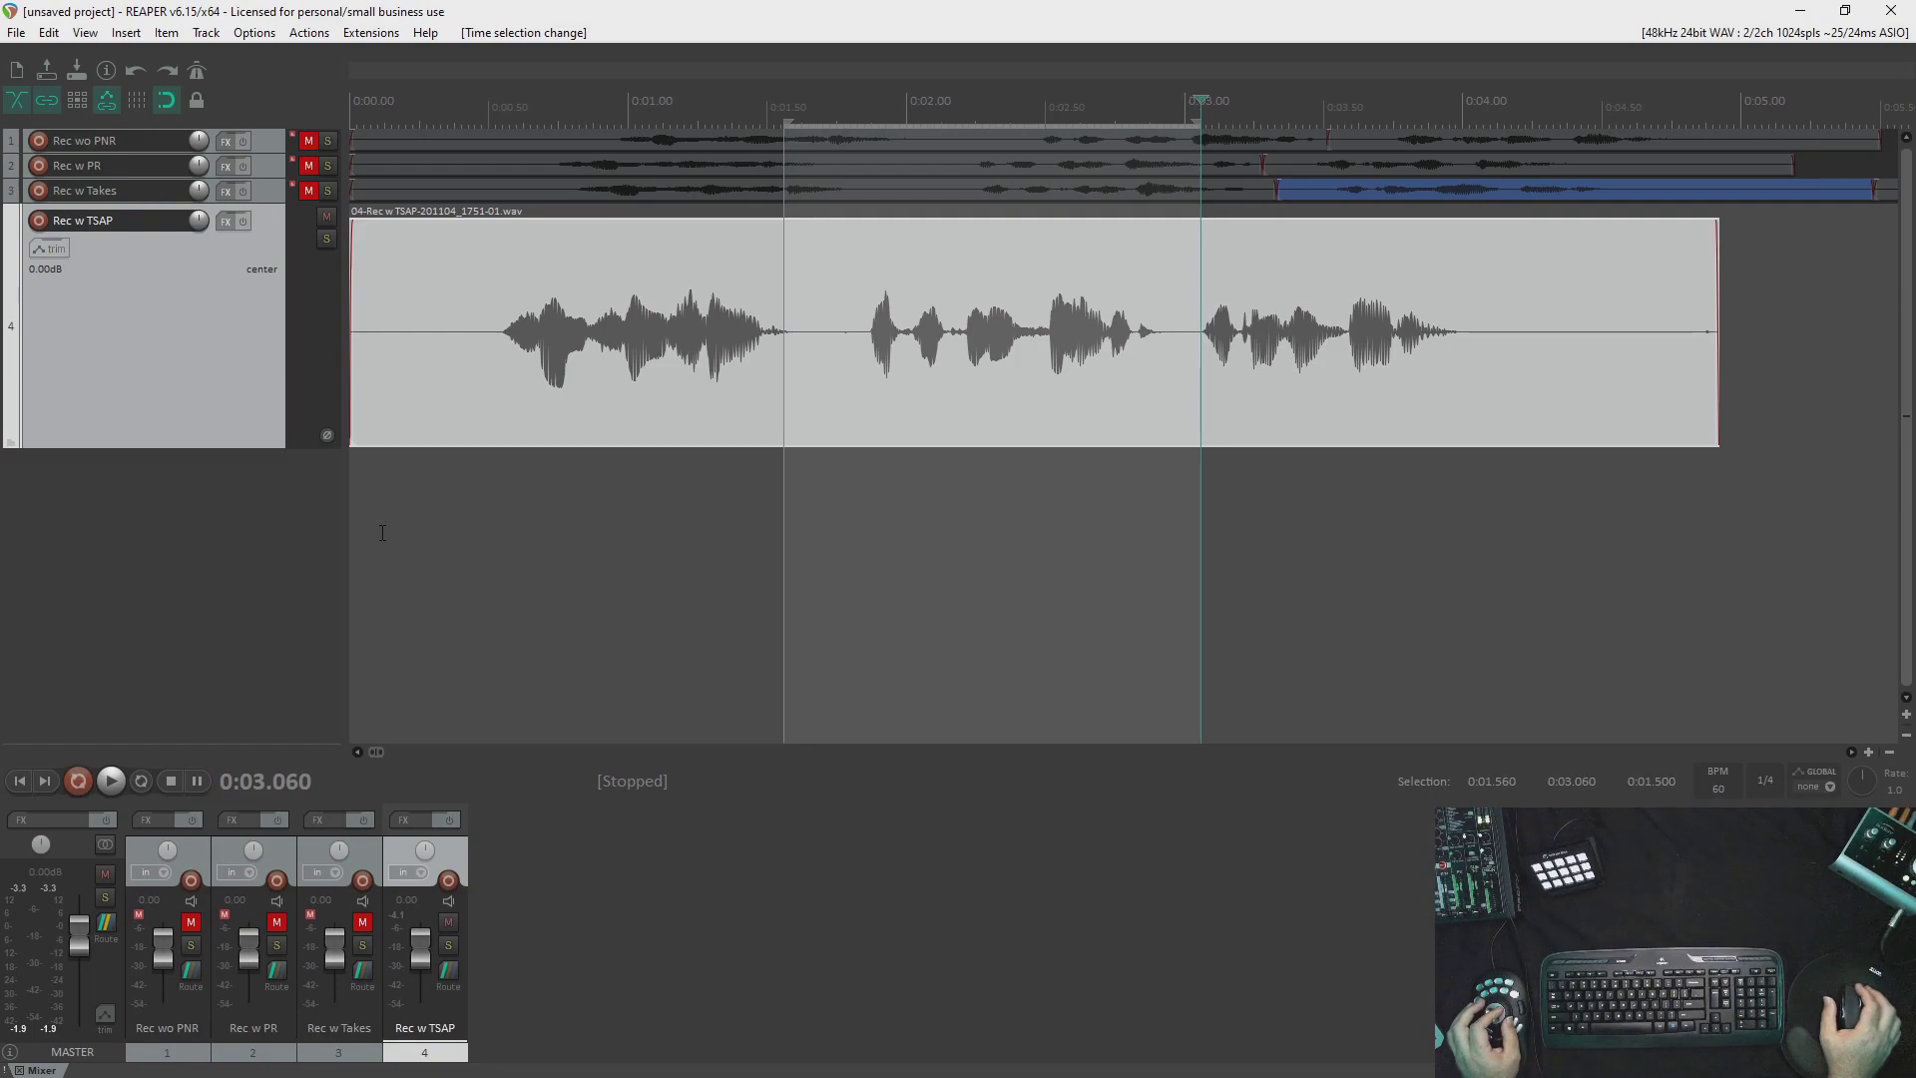
key(End)
key(Home)
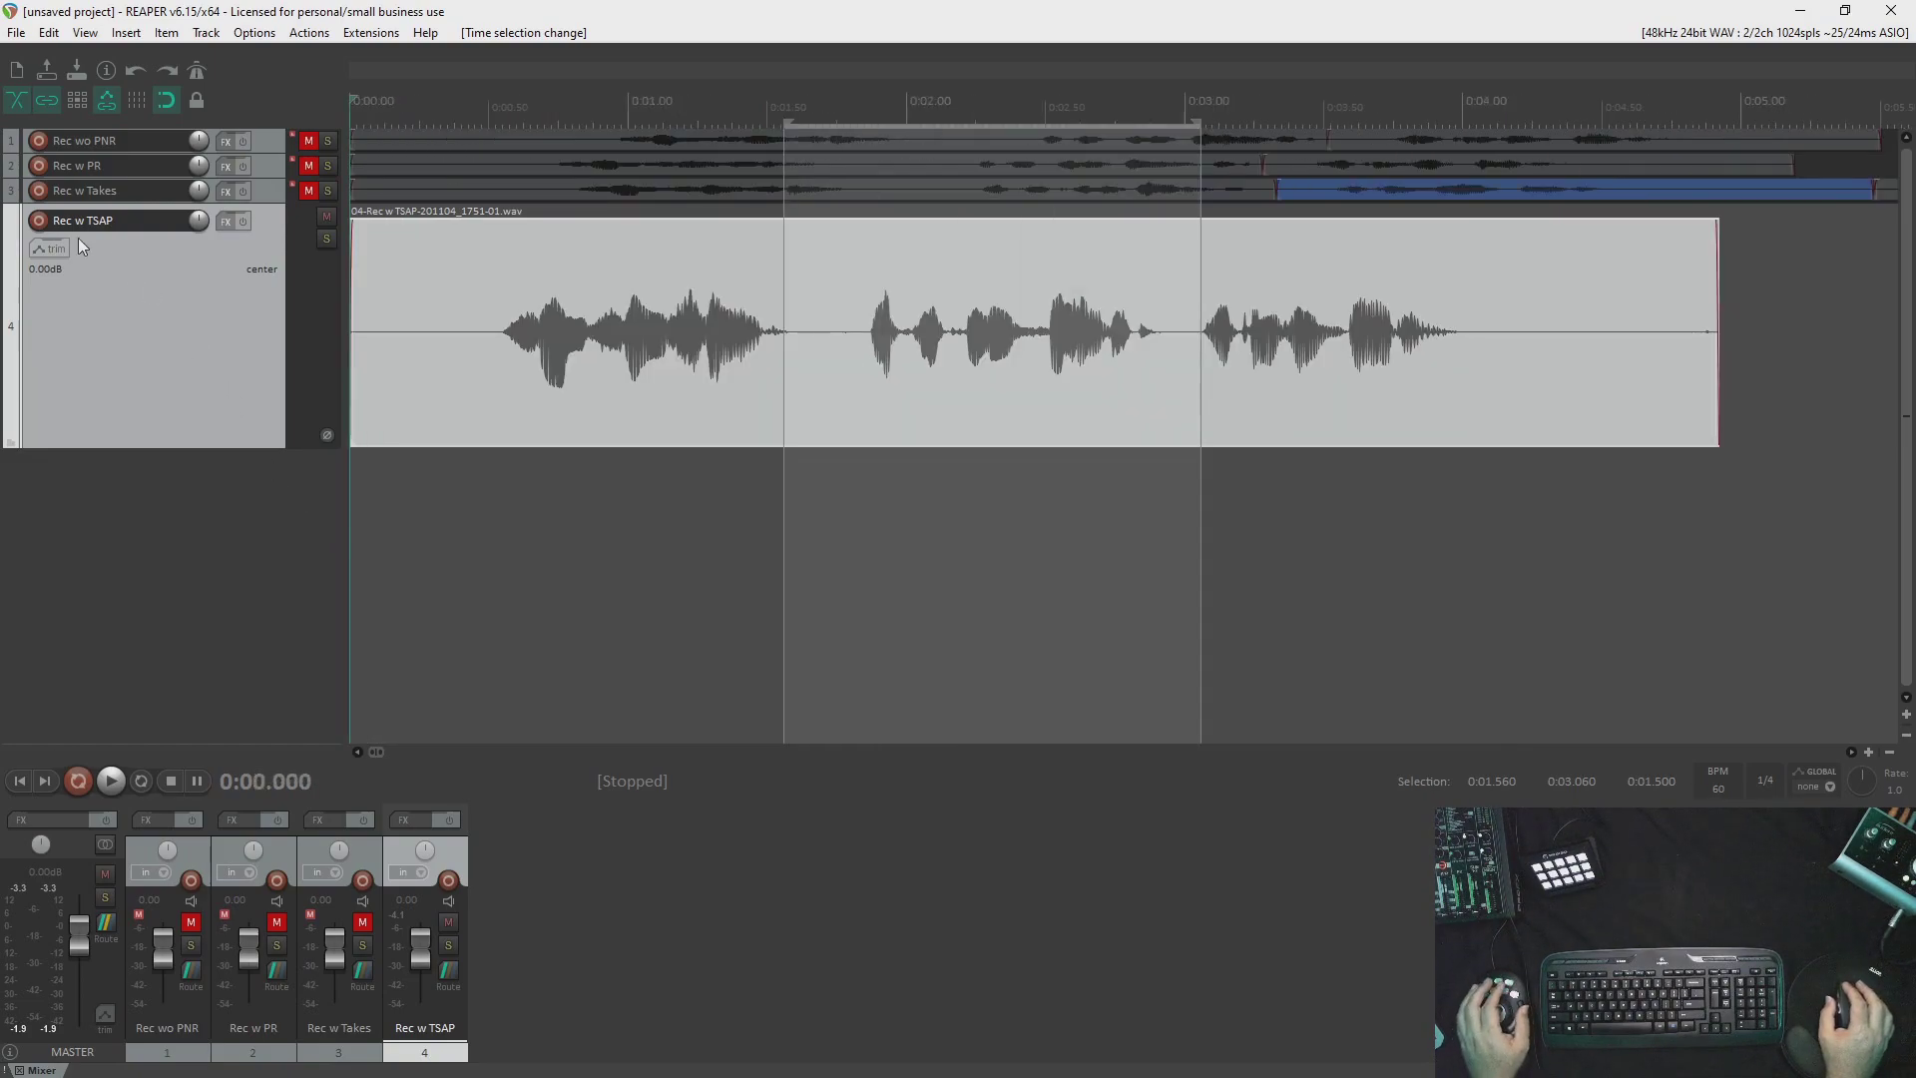
Arm Rec w TSAP and record a punched-in take of the middle phrase from the project start, clearing the time selection and disarming the track.
click(39, 220)
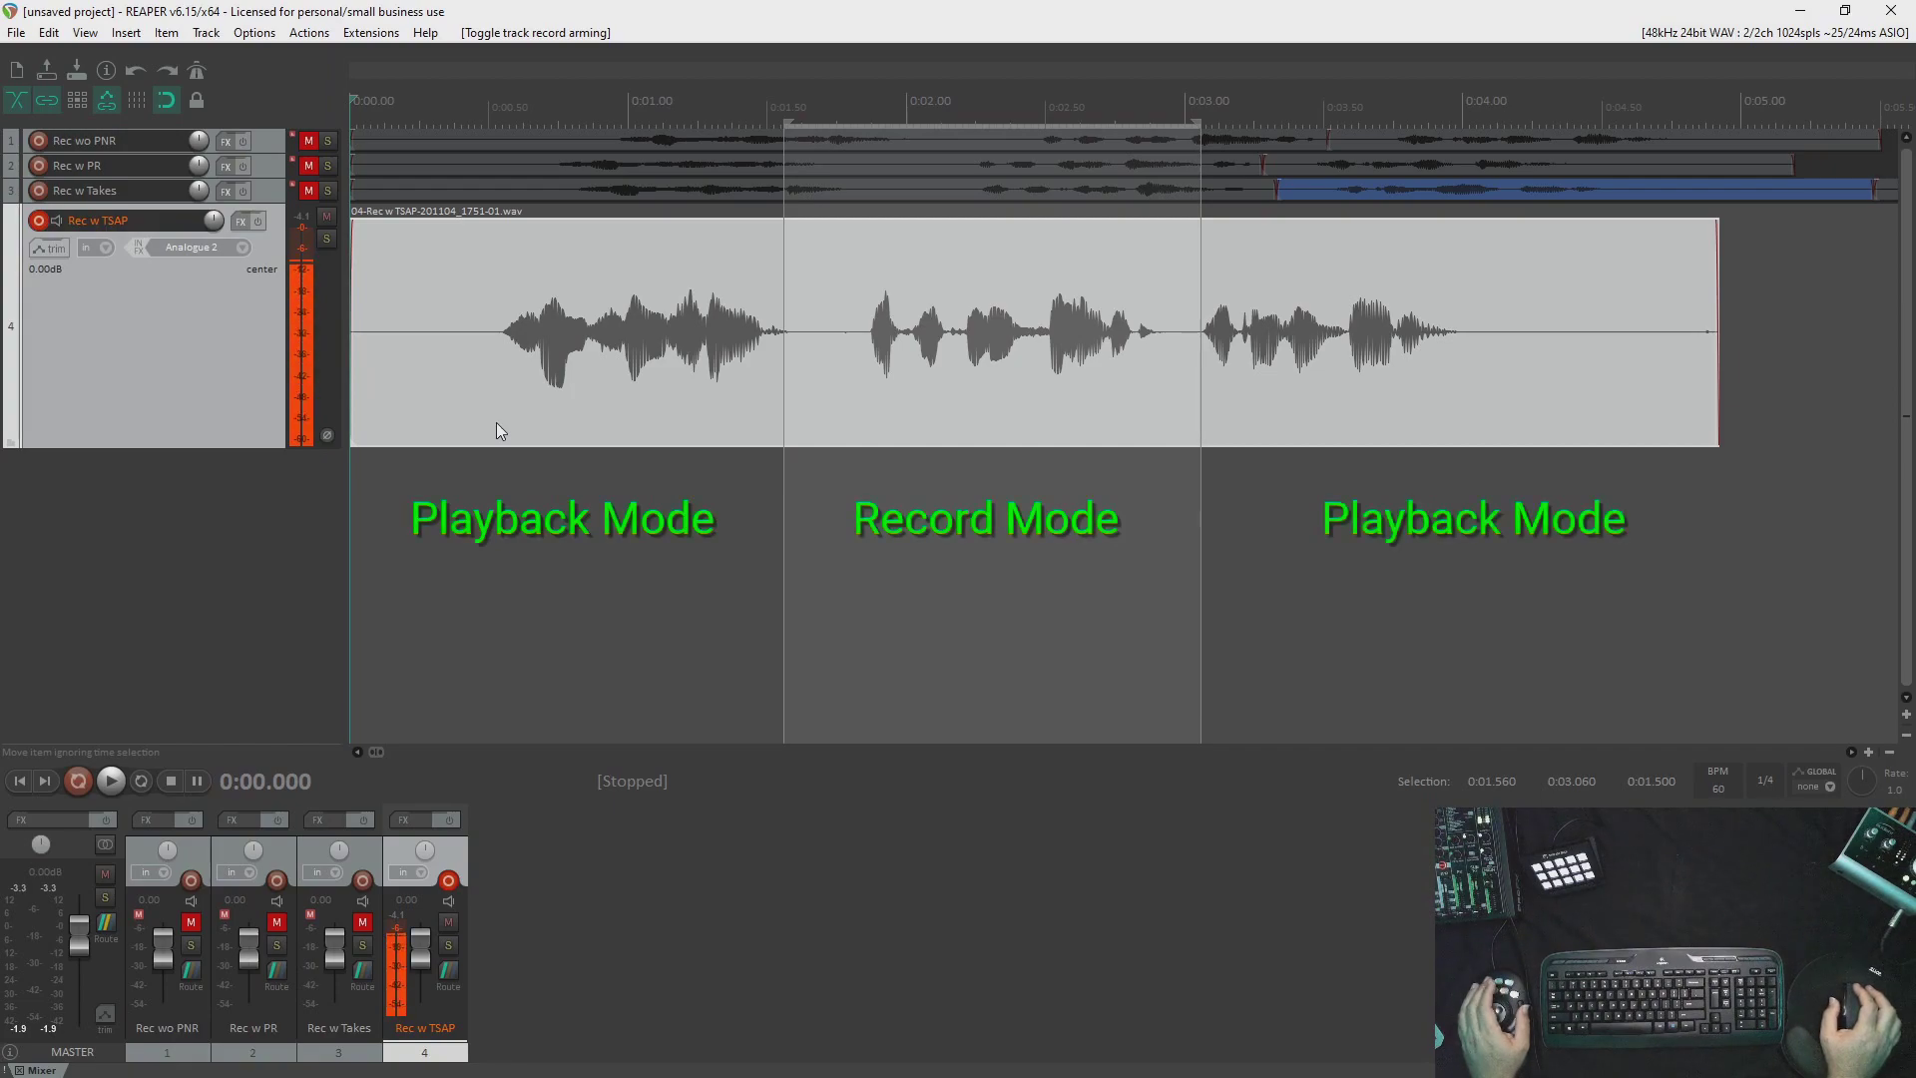
key(ctrl+r)
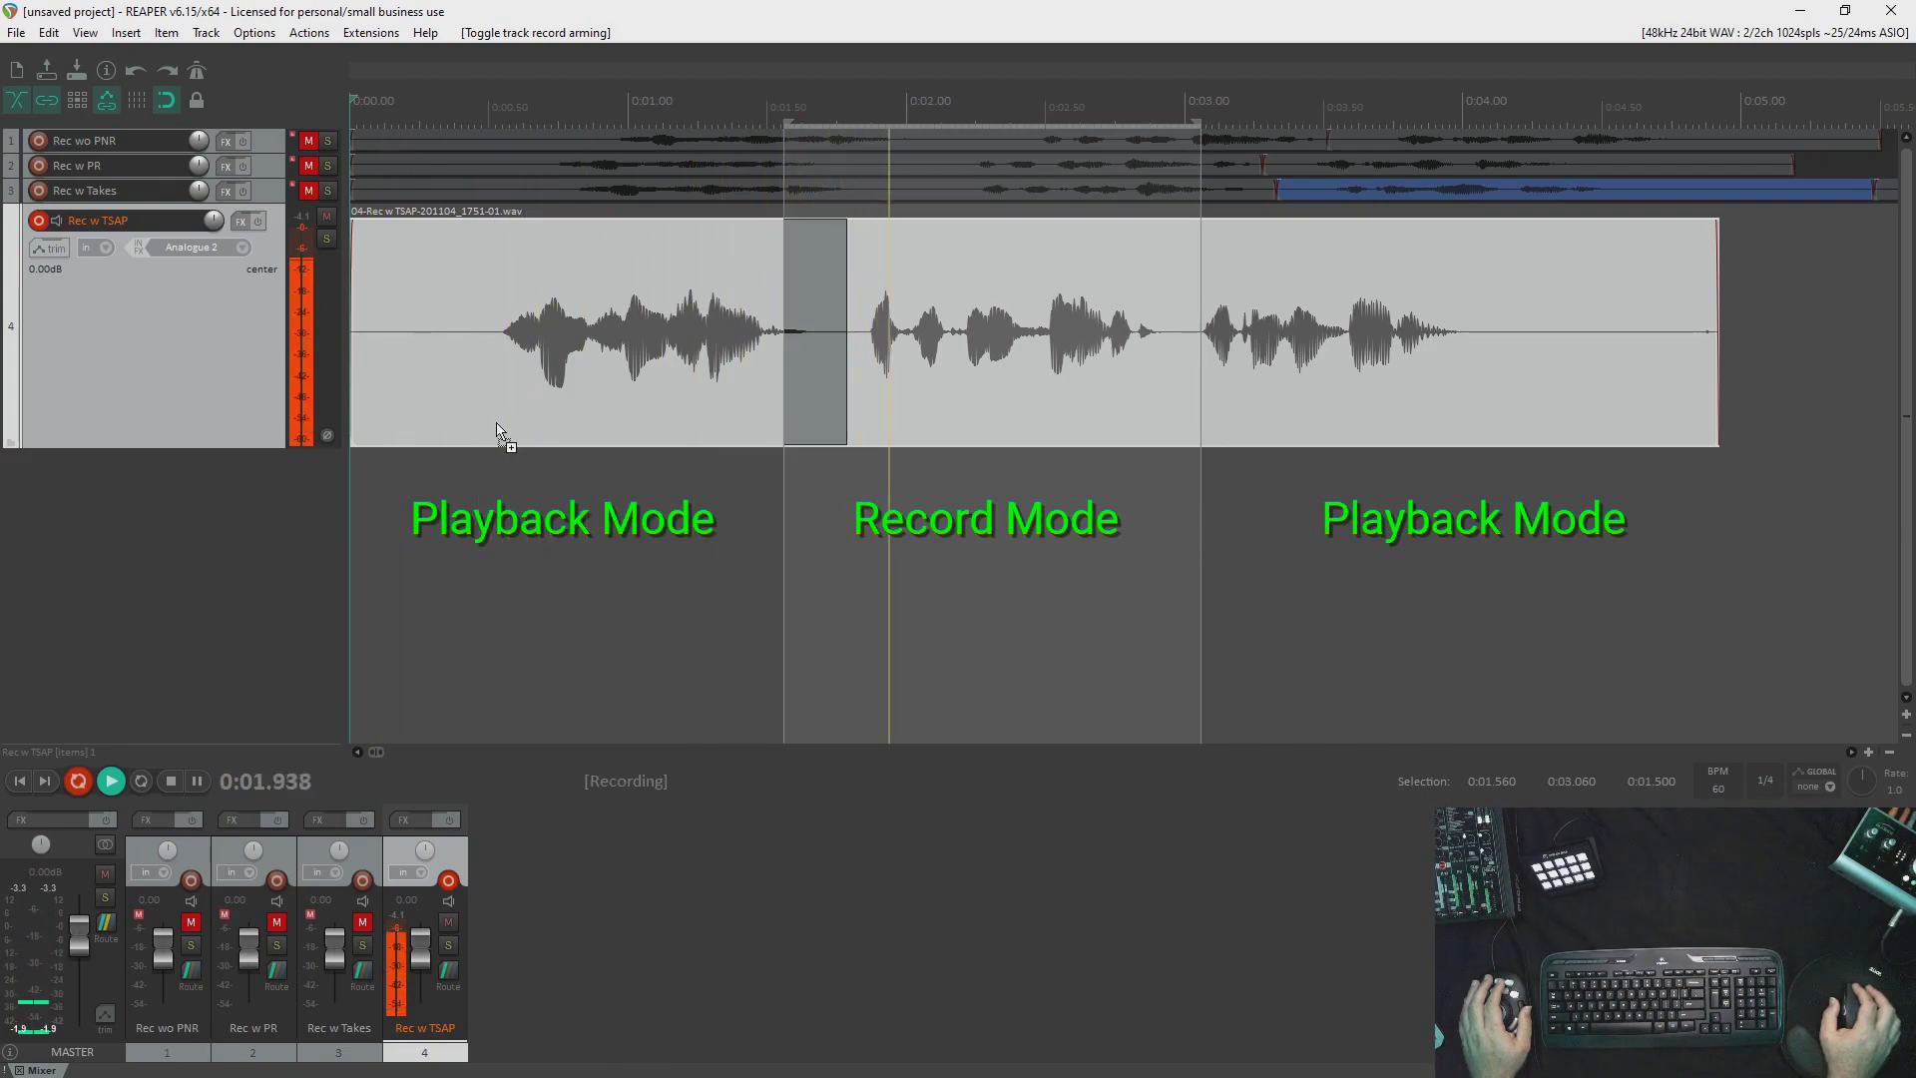
key(space)
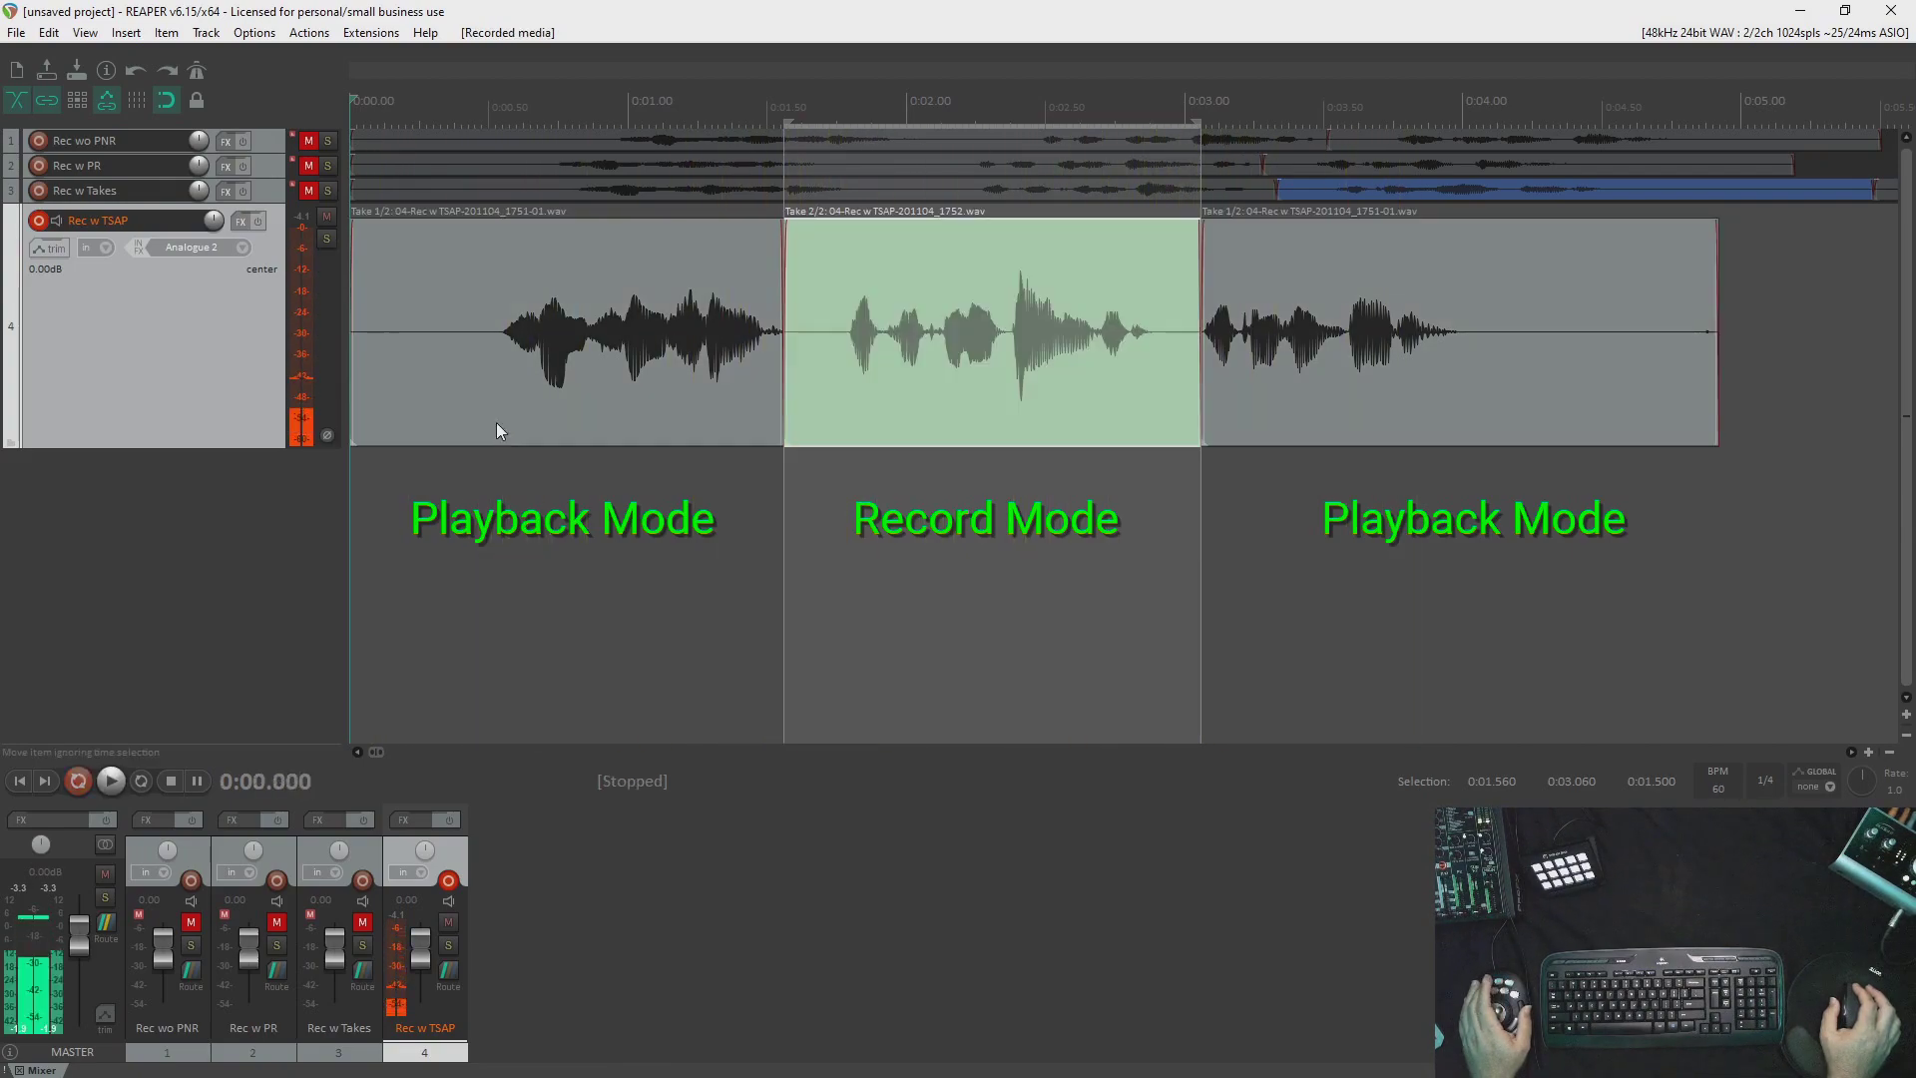
key(Escape)
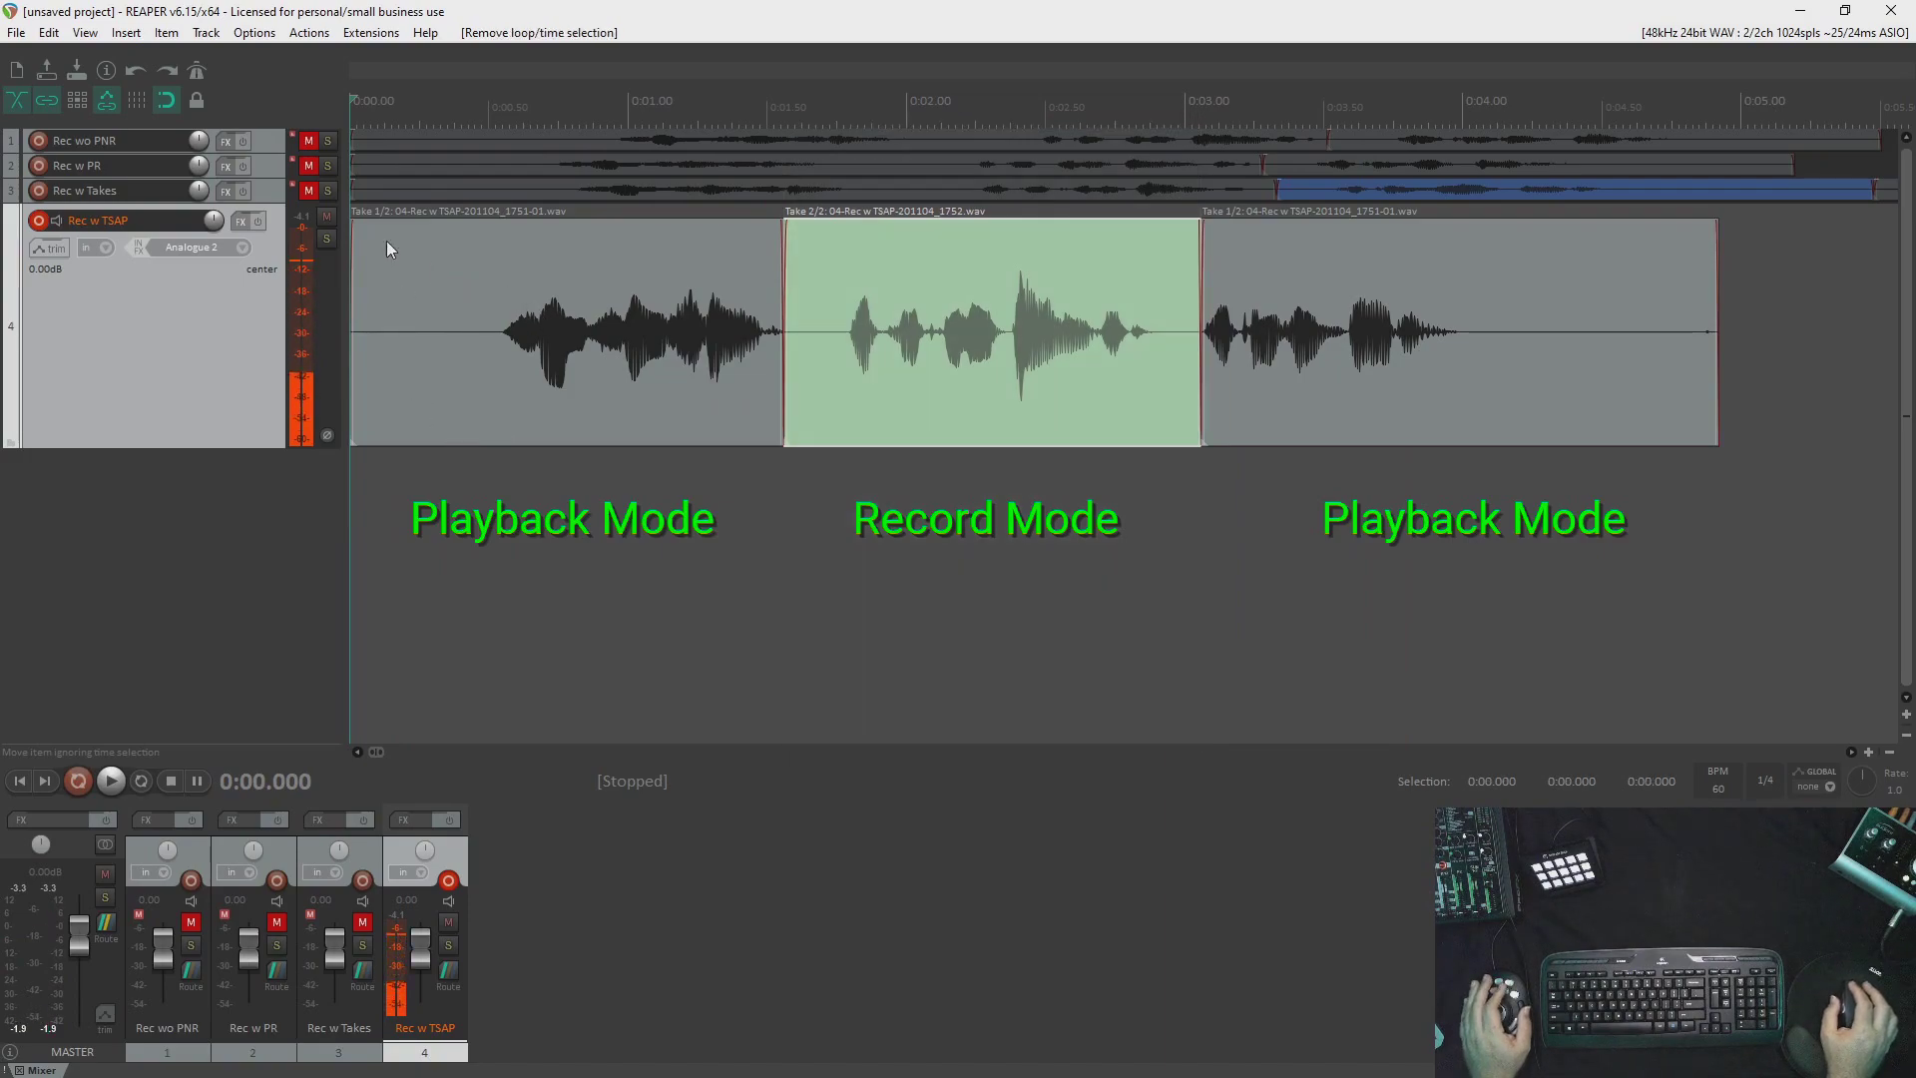
click(38, 219)
Play back the Rec w TSAP track from 0:00.136 through the punched-in phrase.
click(389, 262)
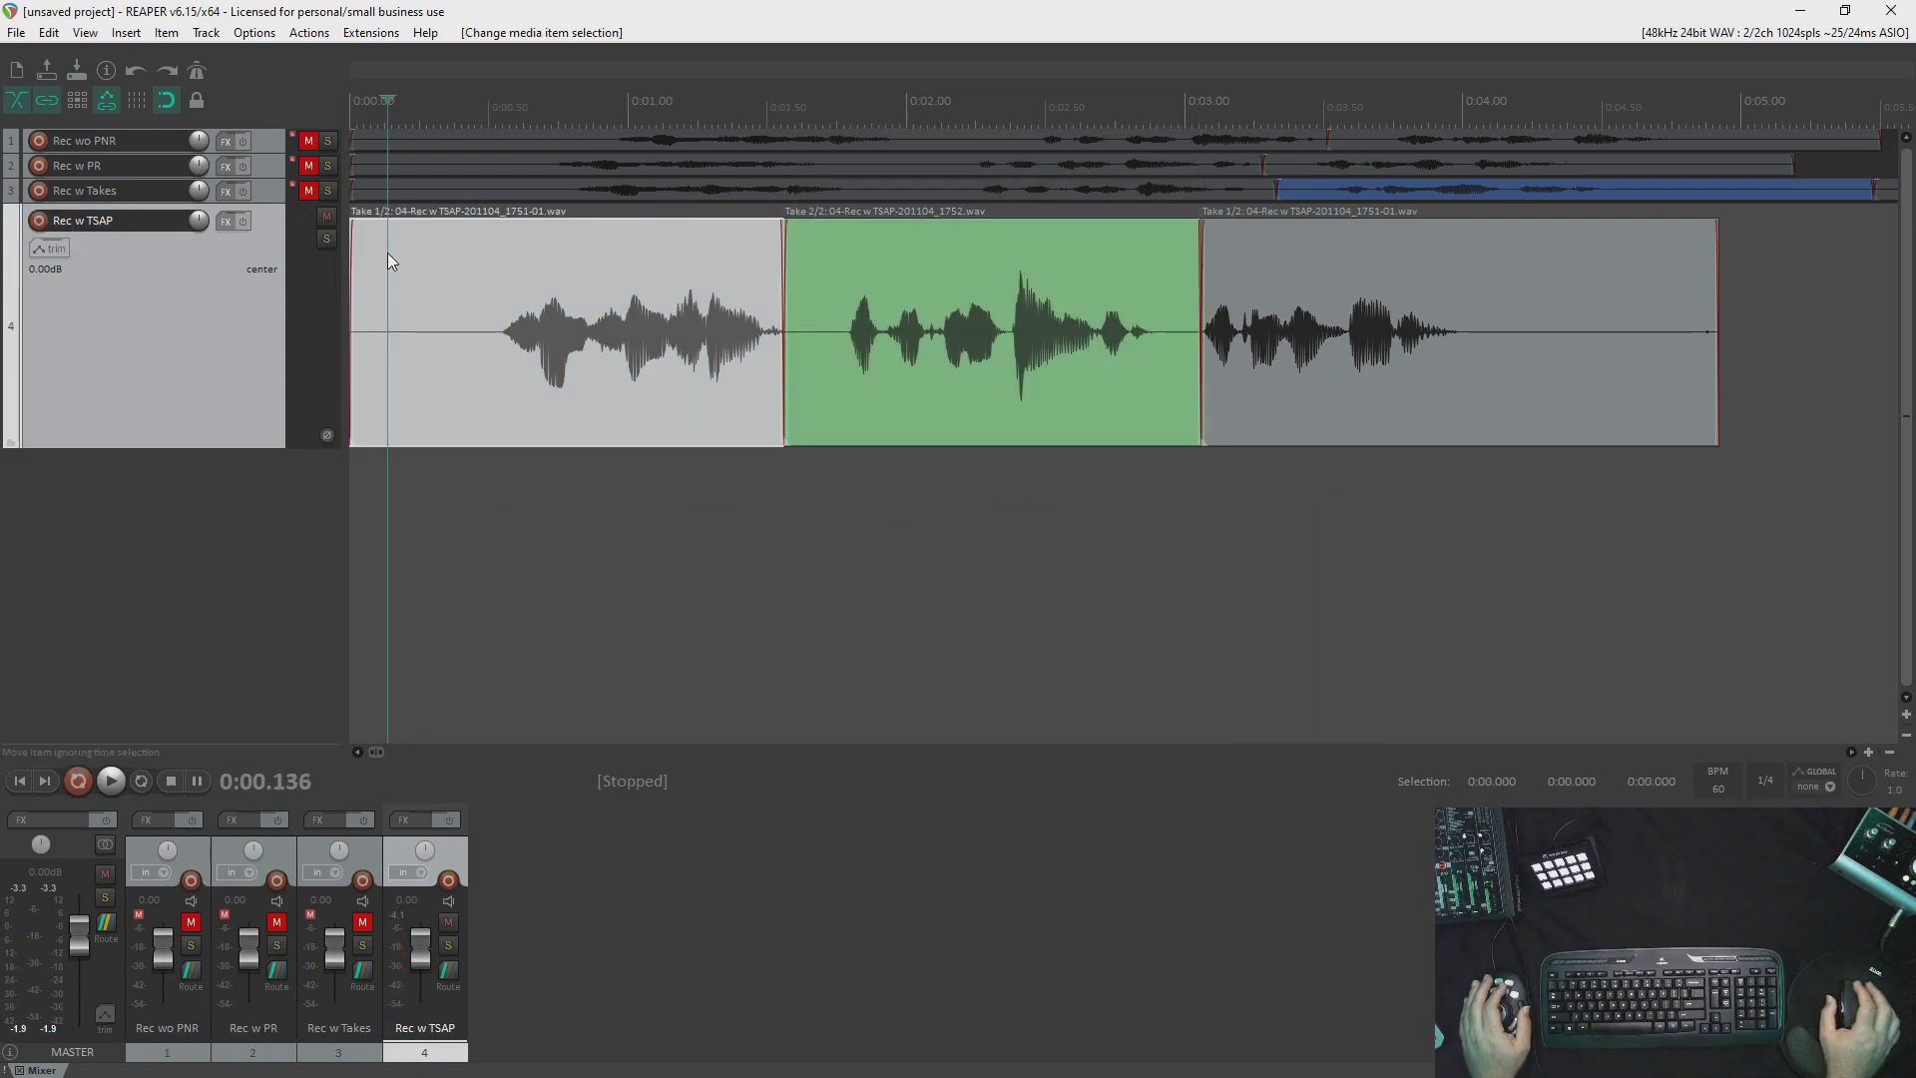
key(space)
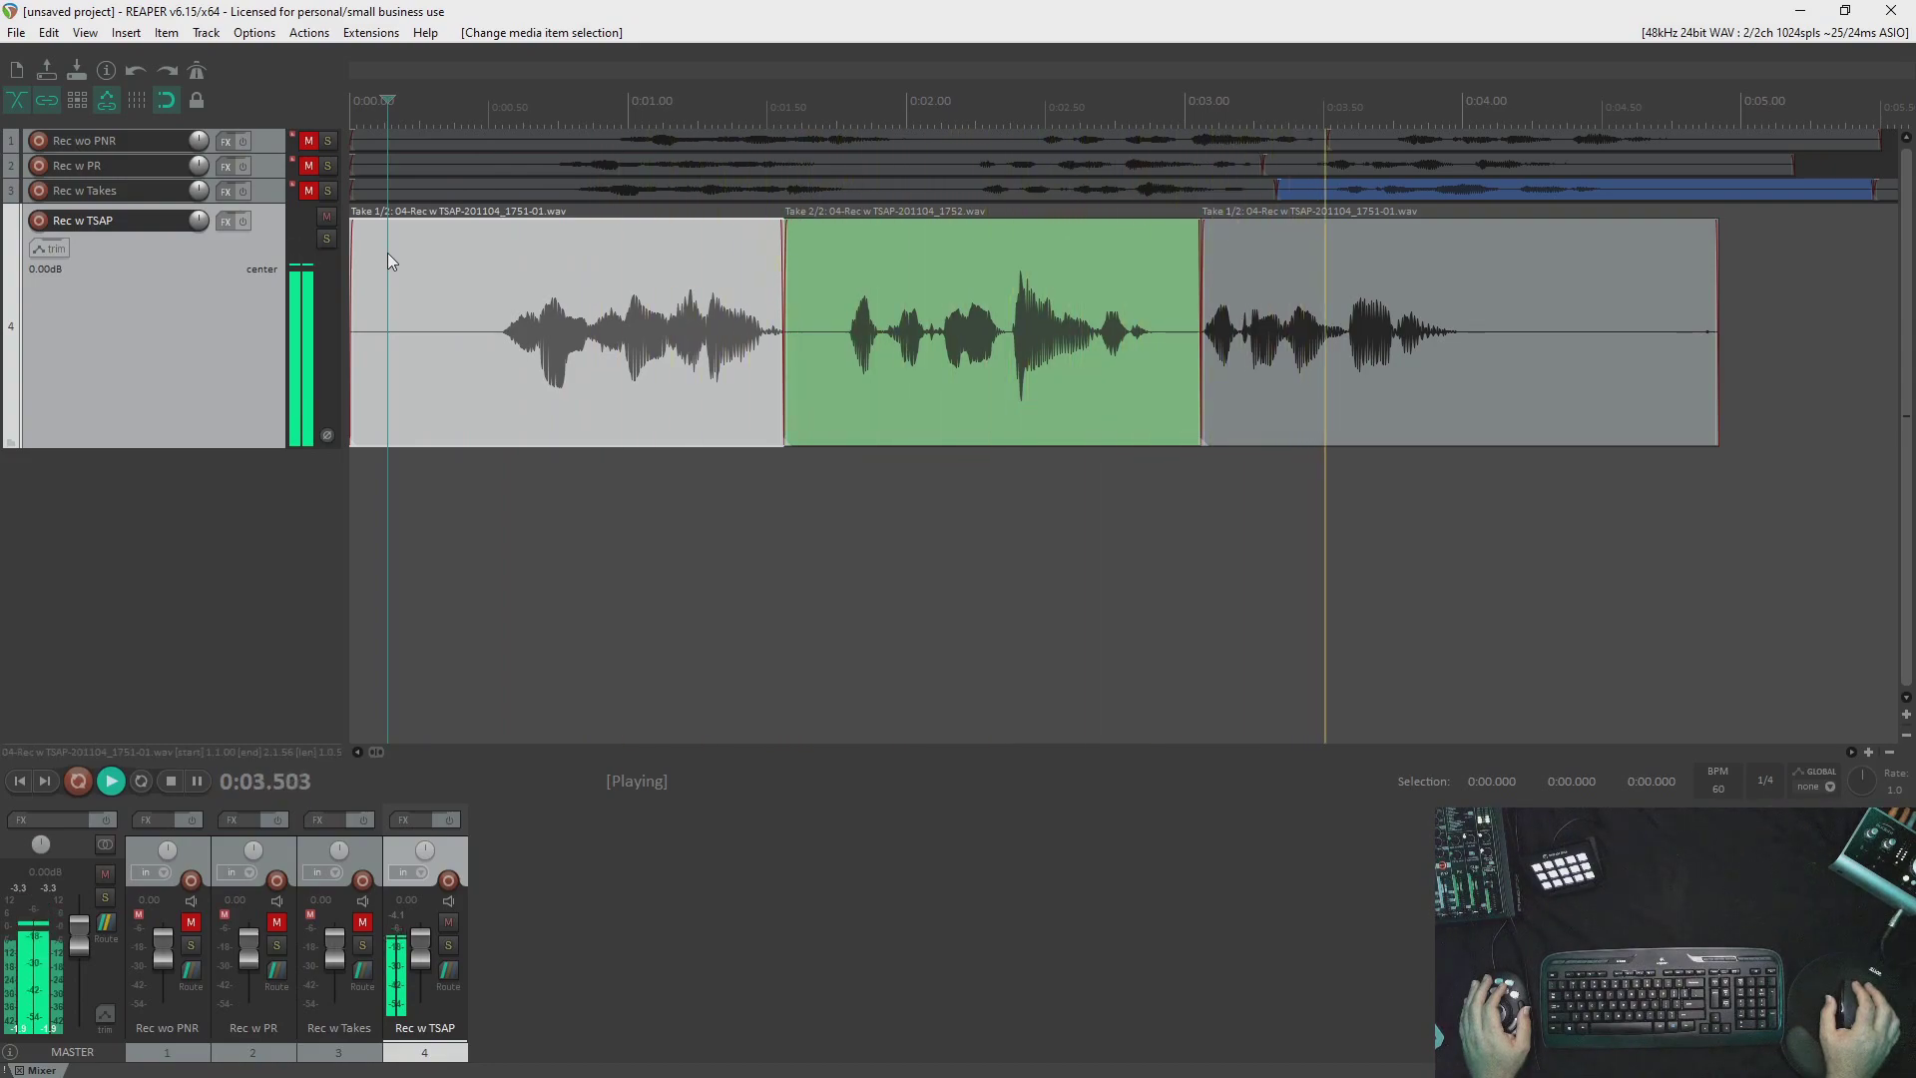
key(space)
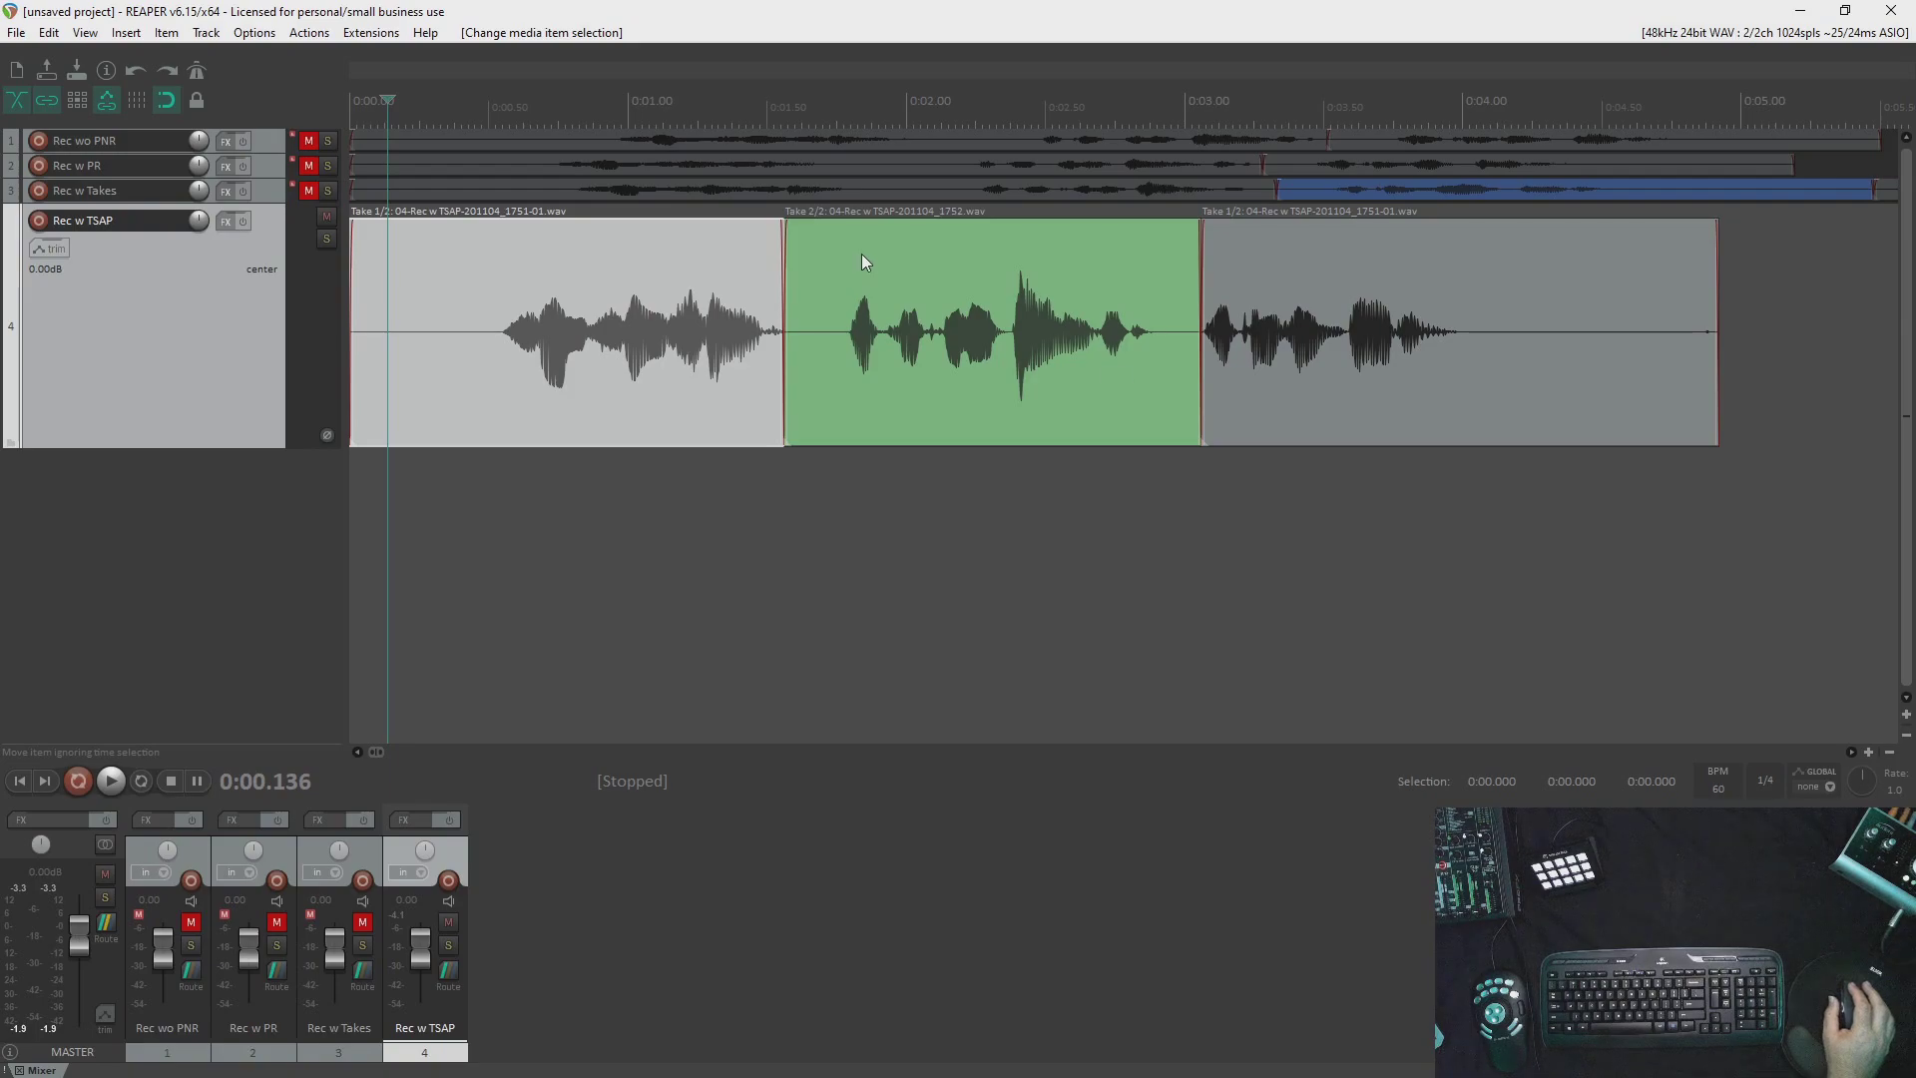
Extend the end of the first Rec w TSAP clip slightly and reposition the following two clips so all three butt together.
drag(1309, 280, 1609, 282)
drag(930, 267, 1223, 286)
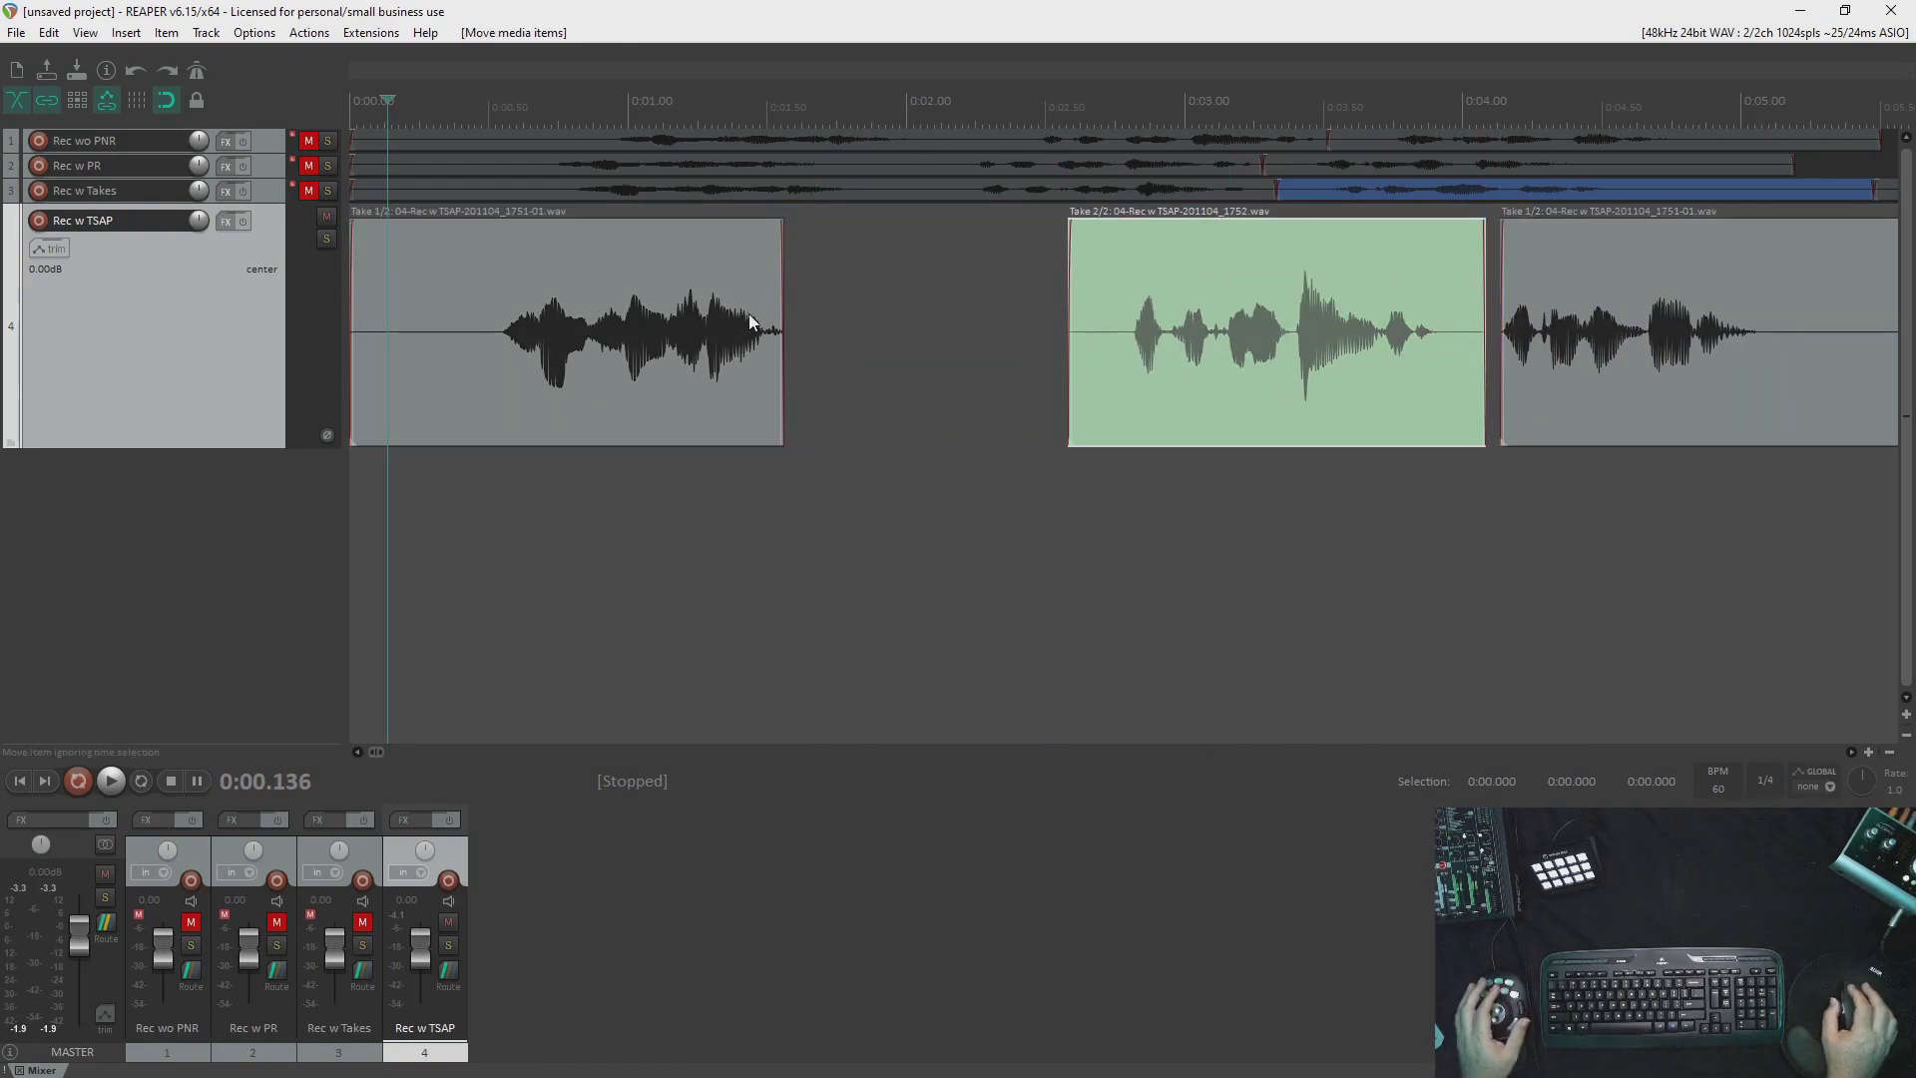
drag(784, 292, 797, 399)
drag(1108, 299, 837, 301)
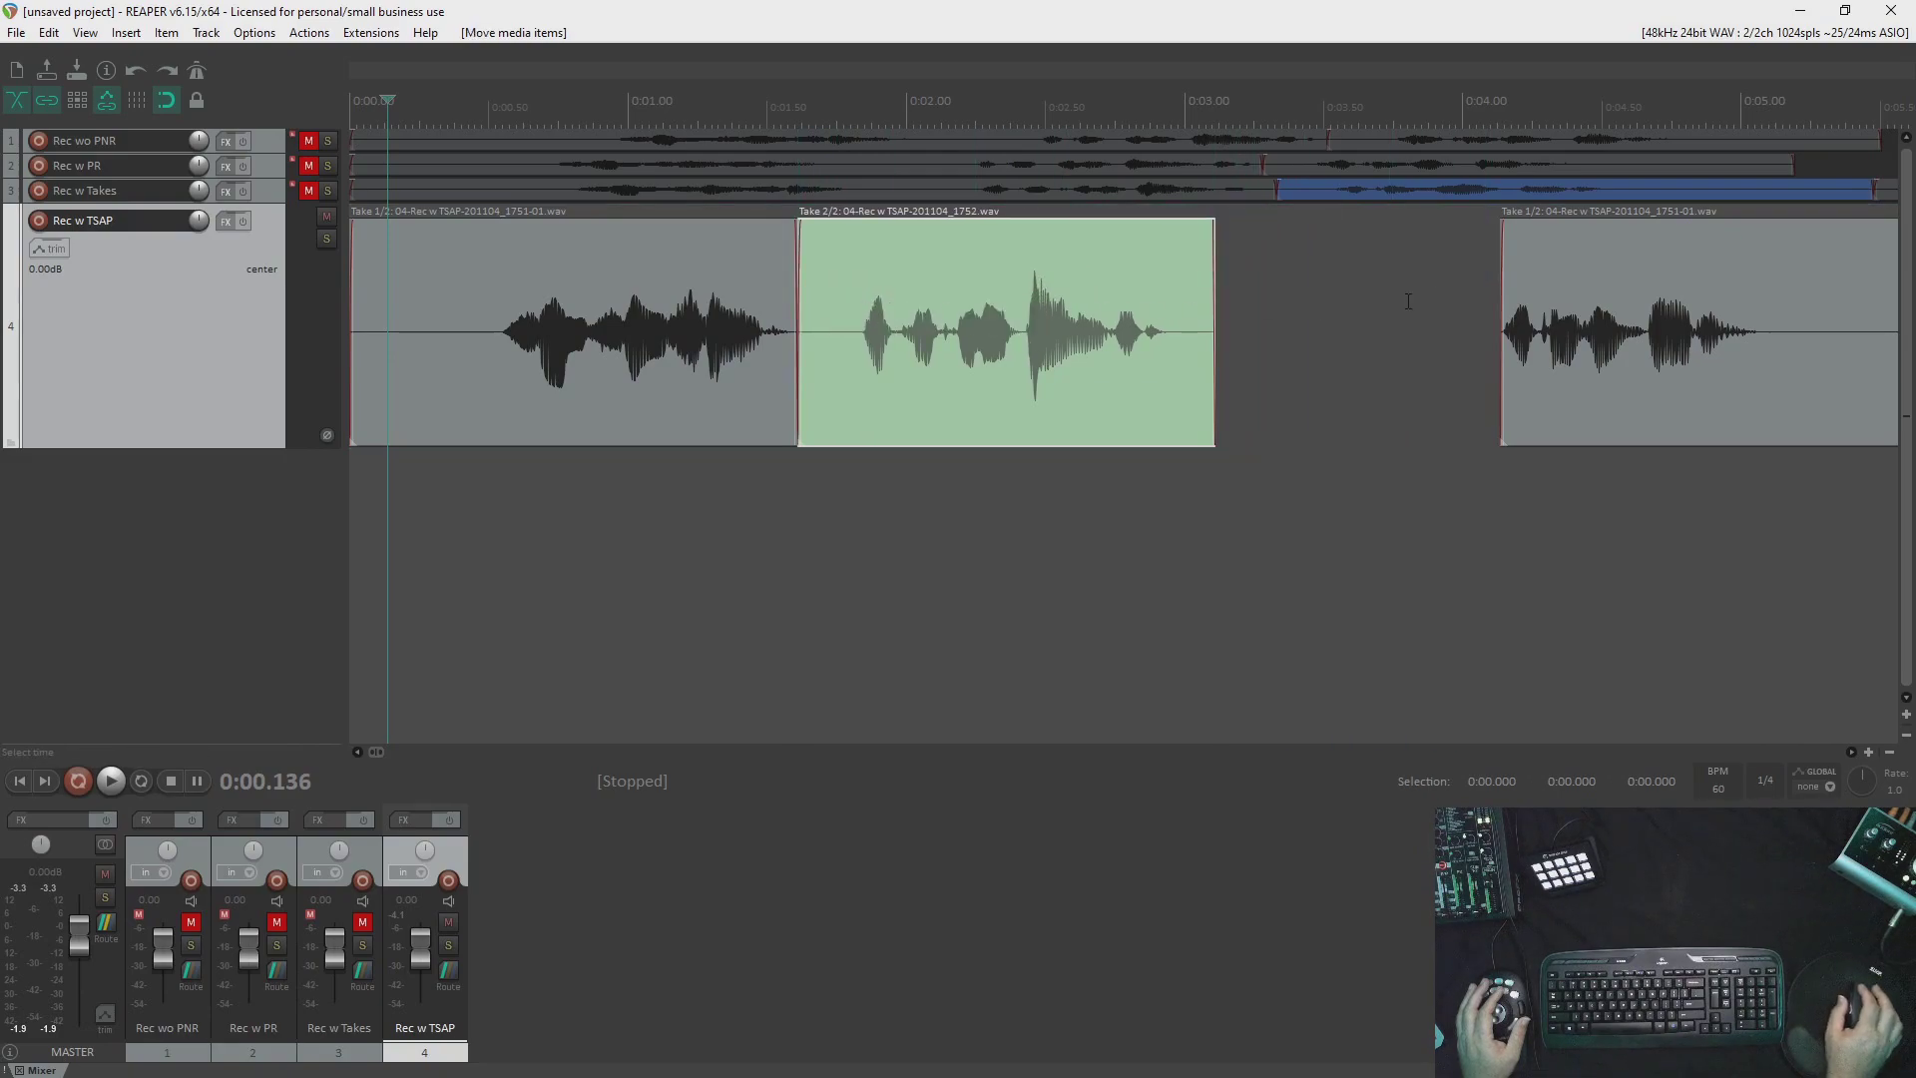
drag(1582, 284, 1294, 270)
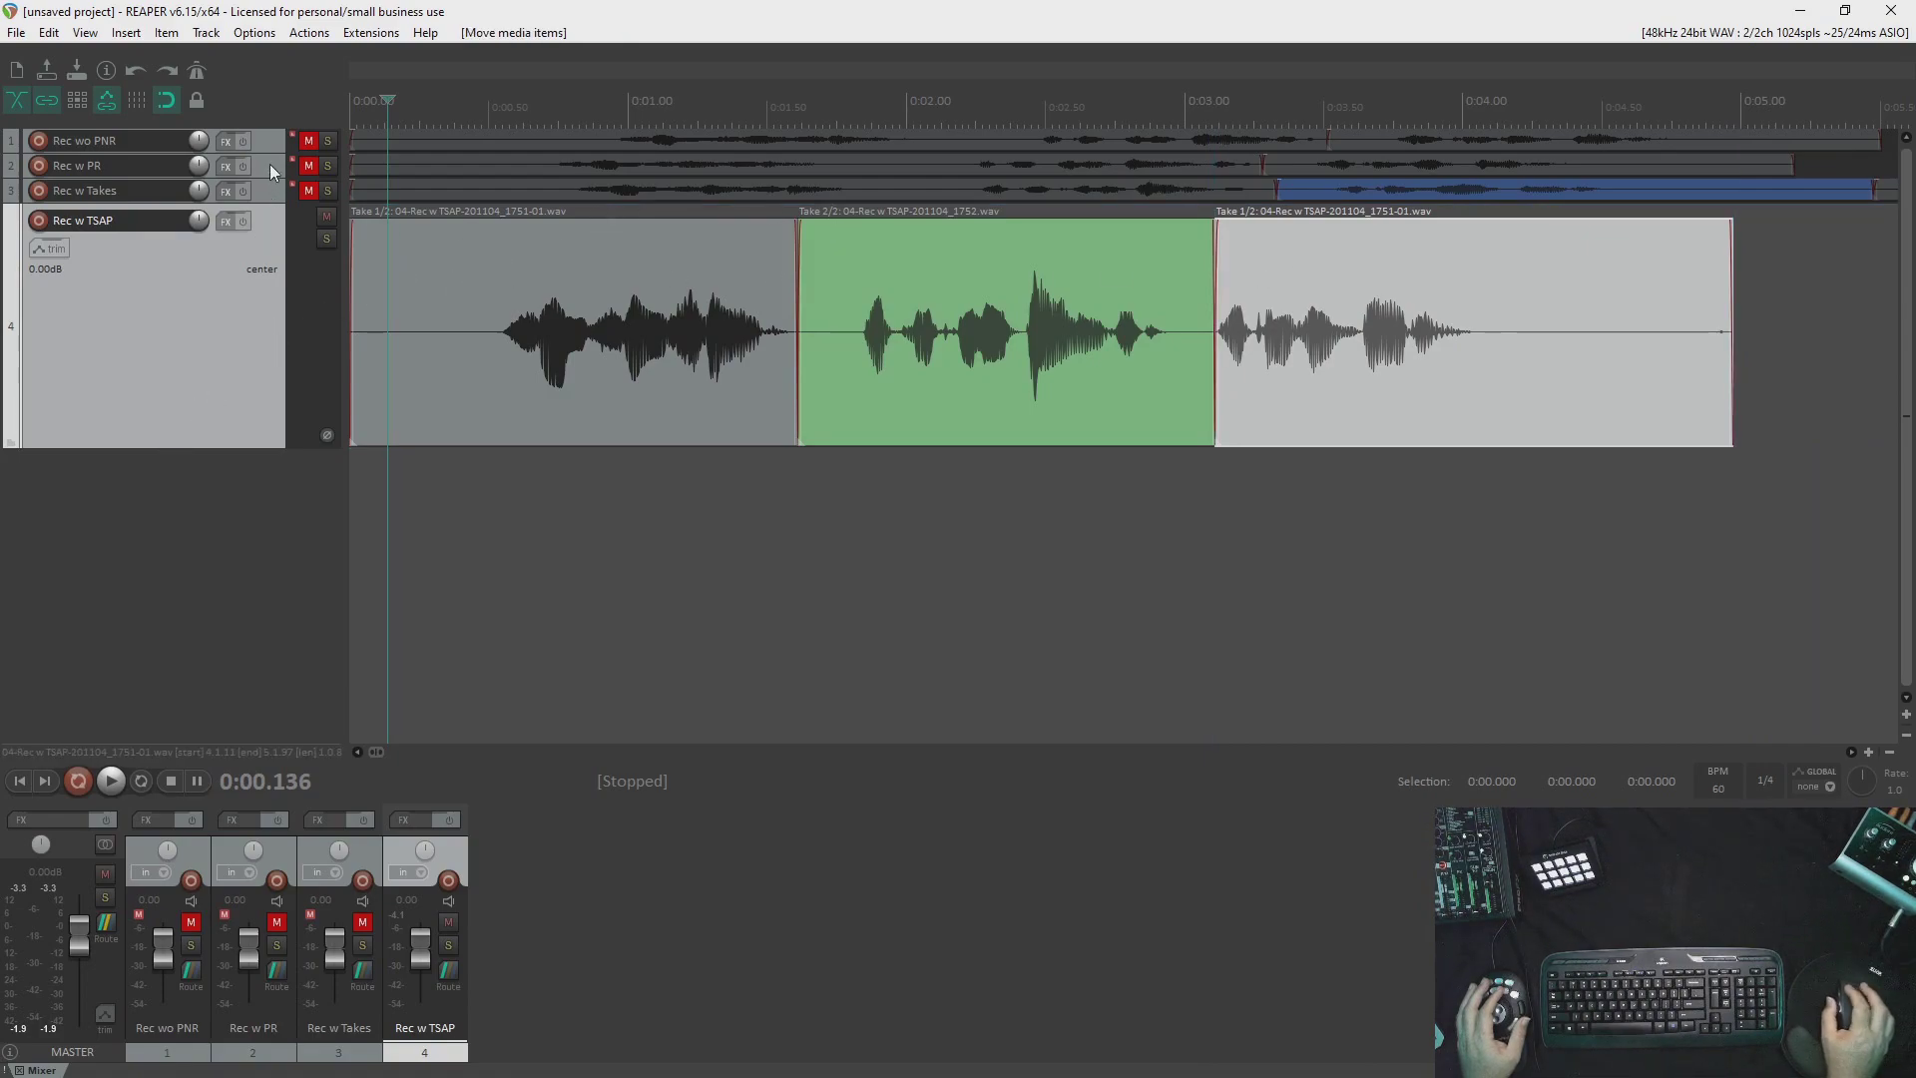
Unmute the Rec wo PNR track and enlarge its height.
click(276, 137)
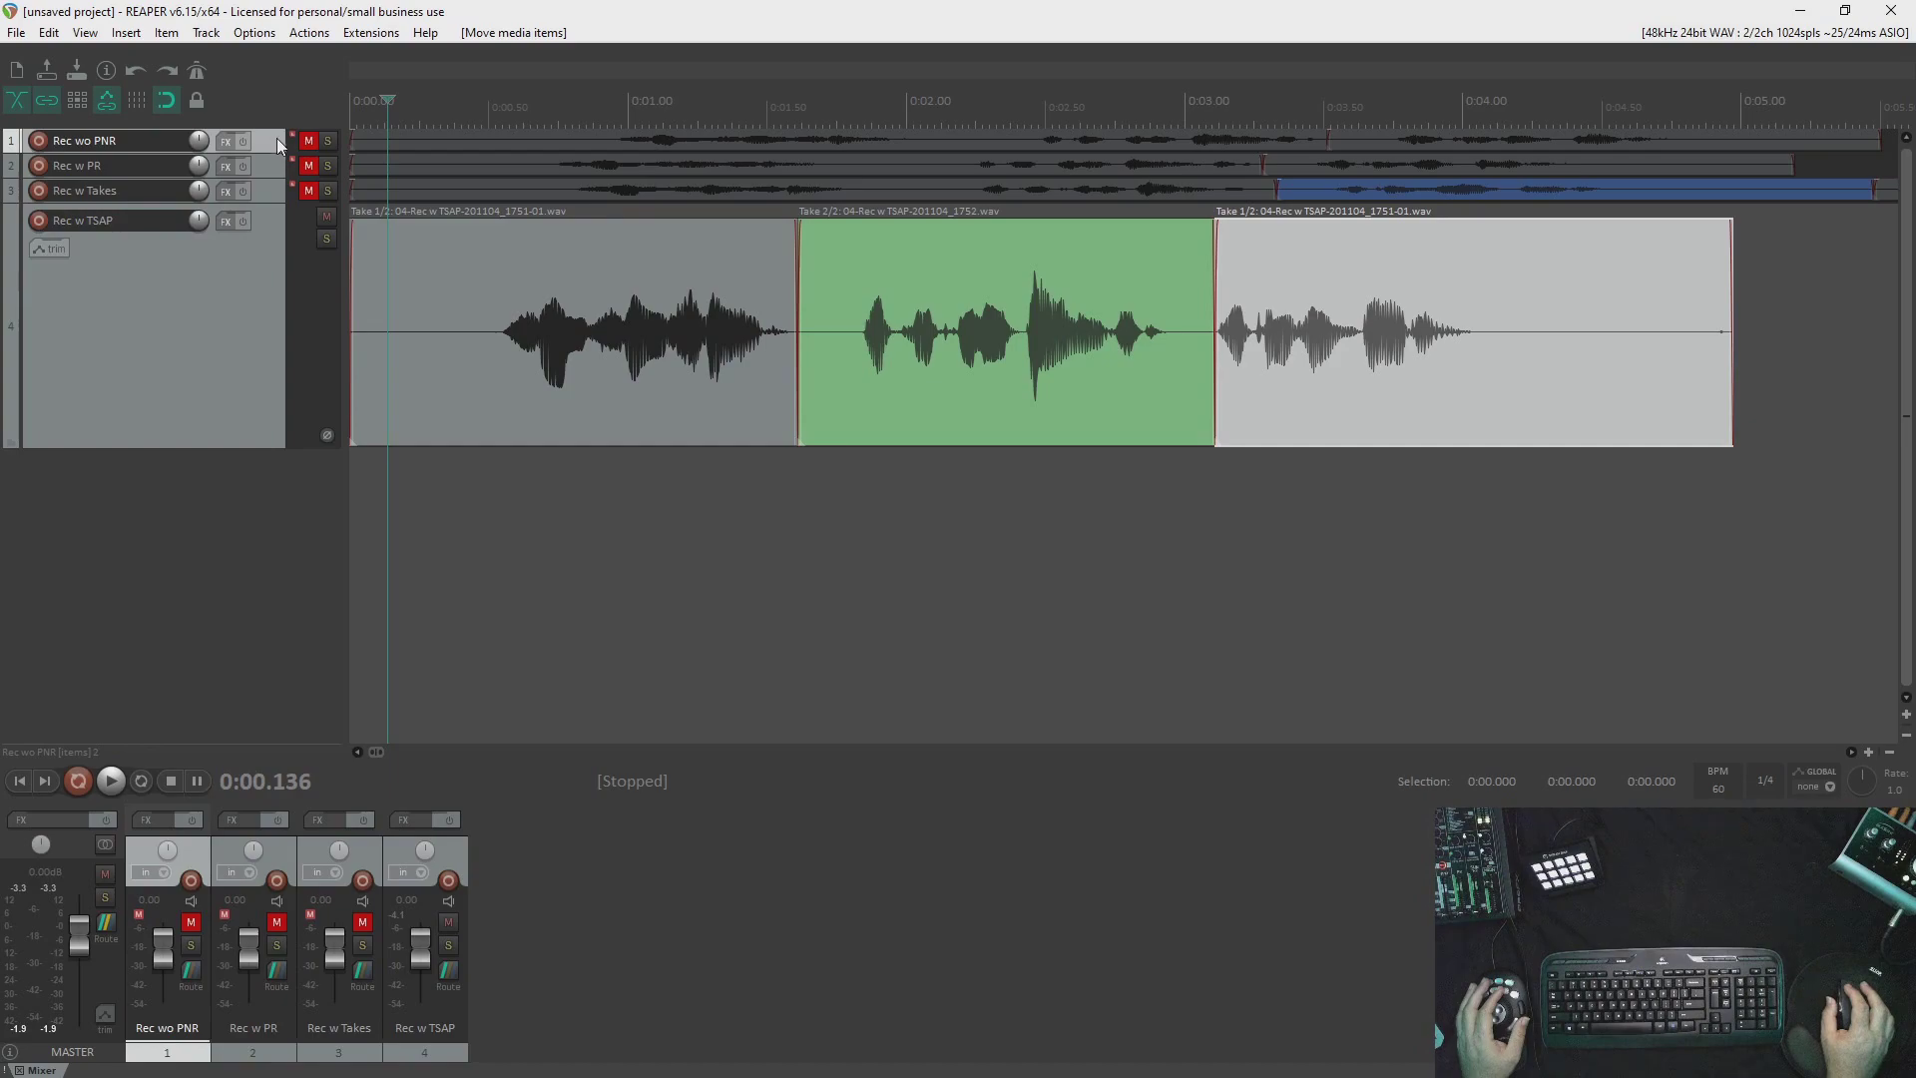
click(309, 141)
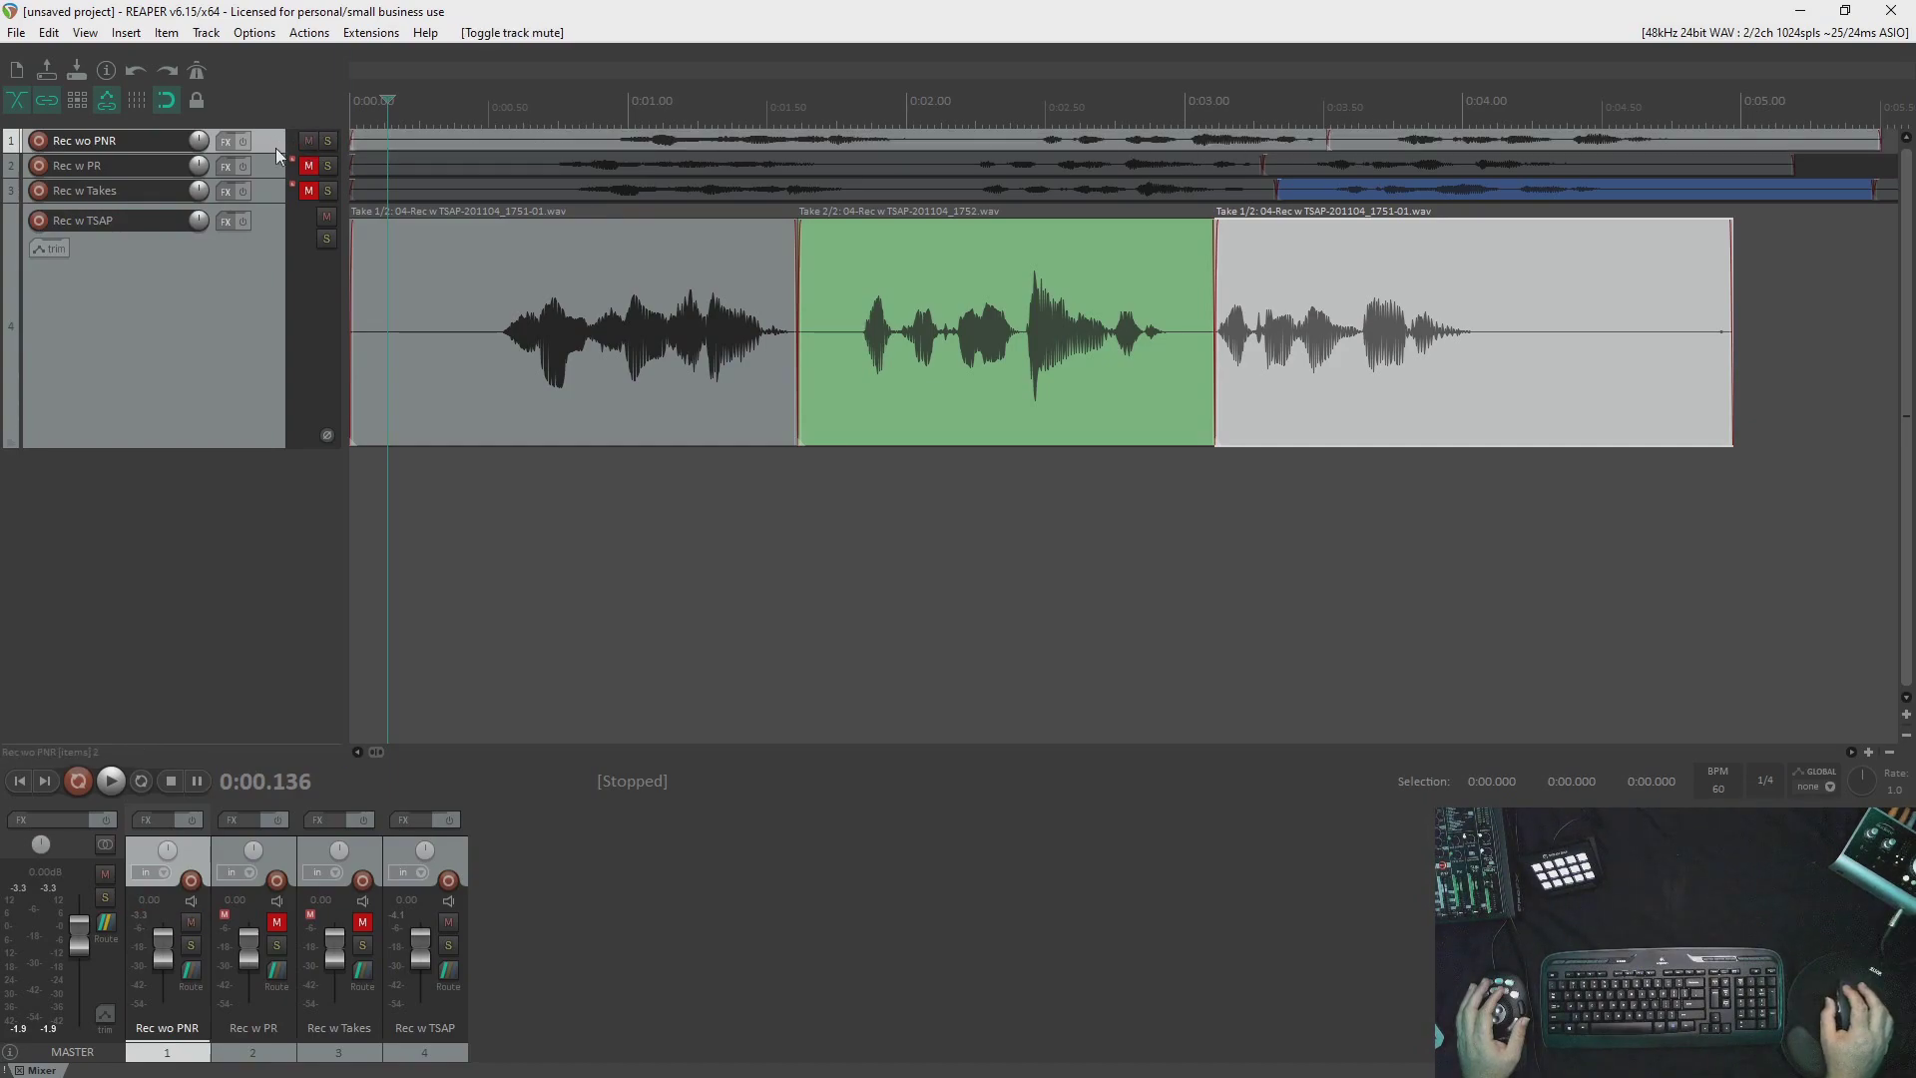
drag(266, 152, 285, 467)
Trim the start of the last Rec wo PNR clip, move it against the end of the preceding clip, and collapse the track's height.
drag(1400, 241, 1431, 213)
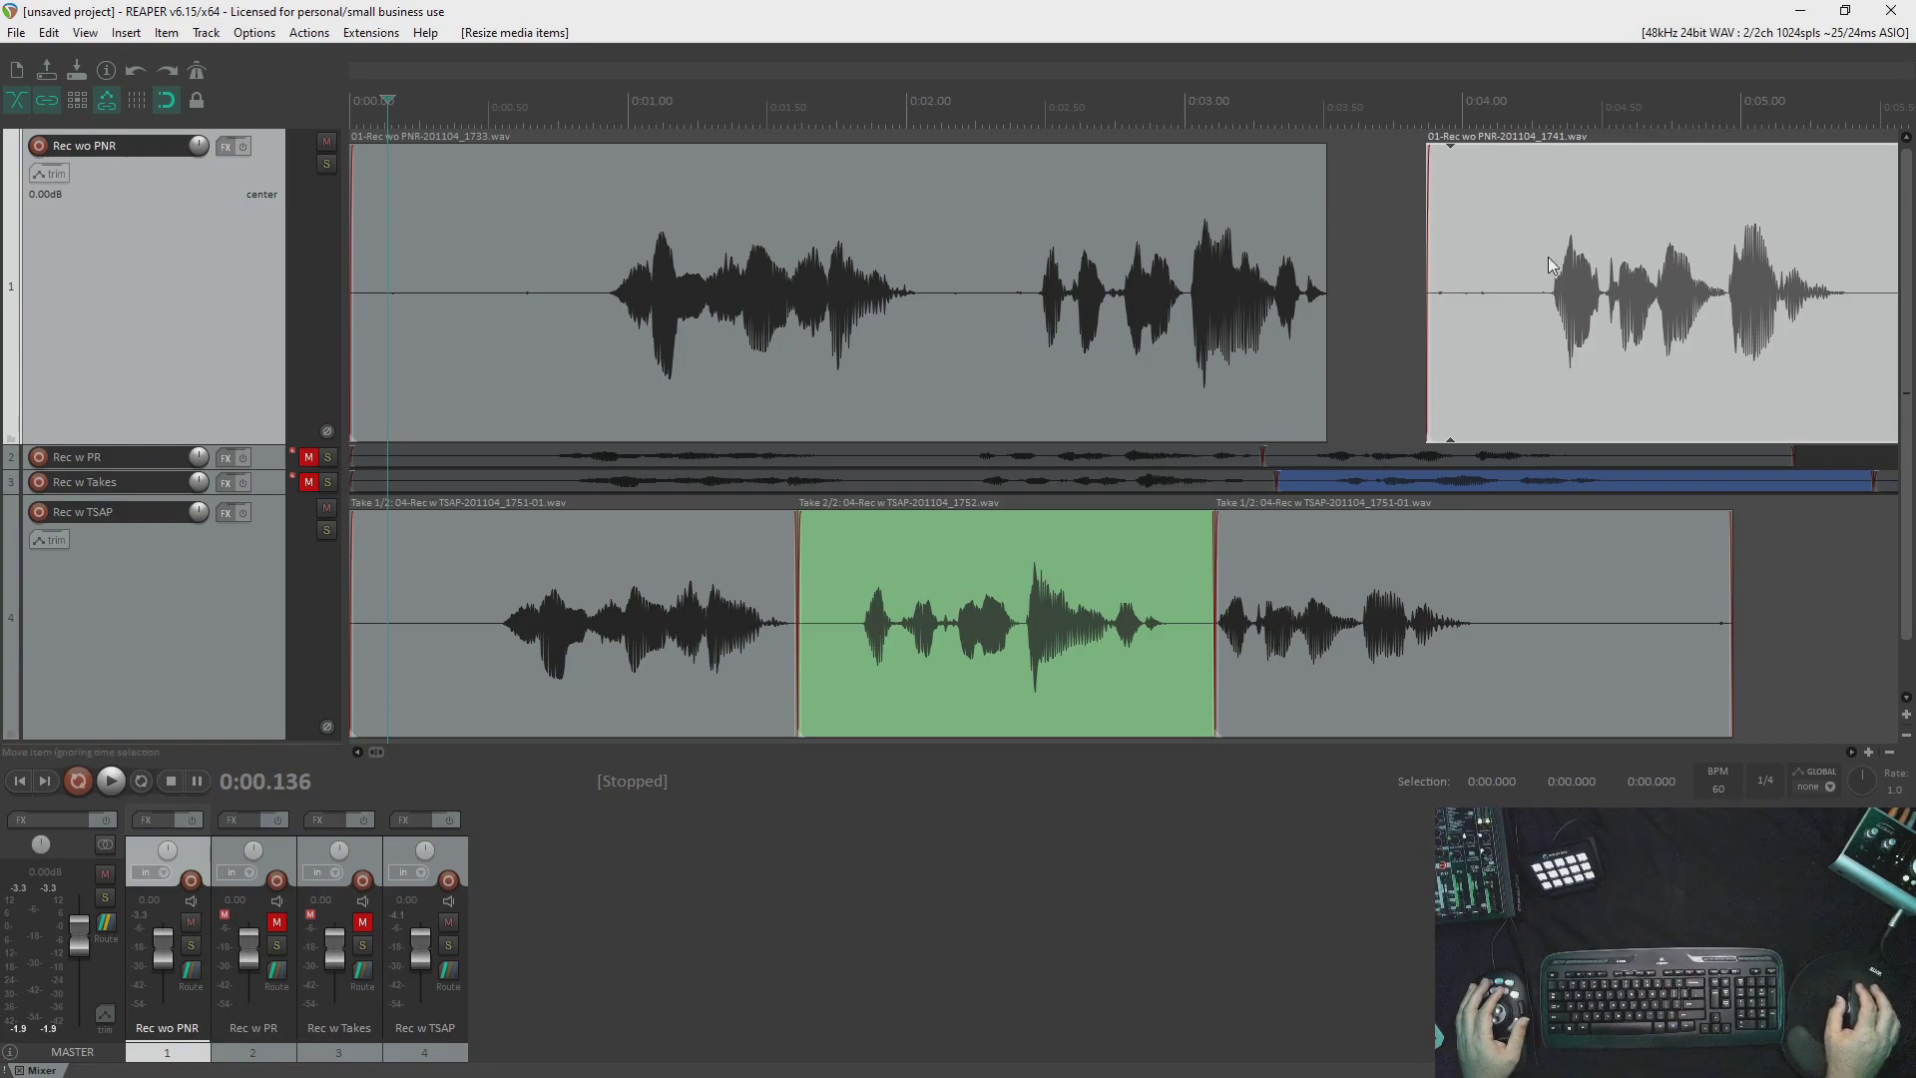
drag(1432, 238, 1390, 222)
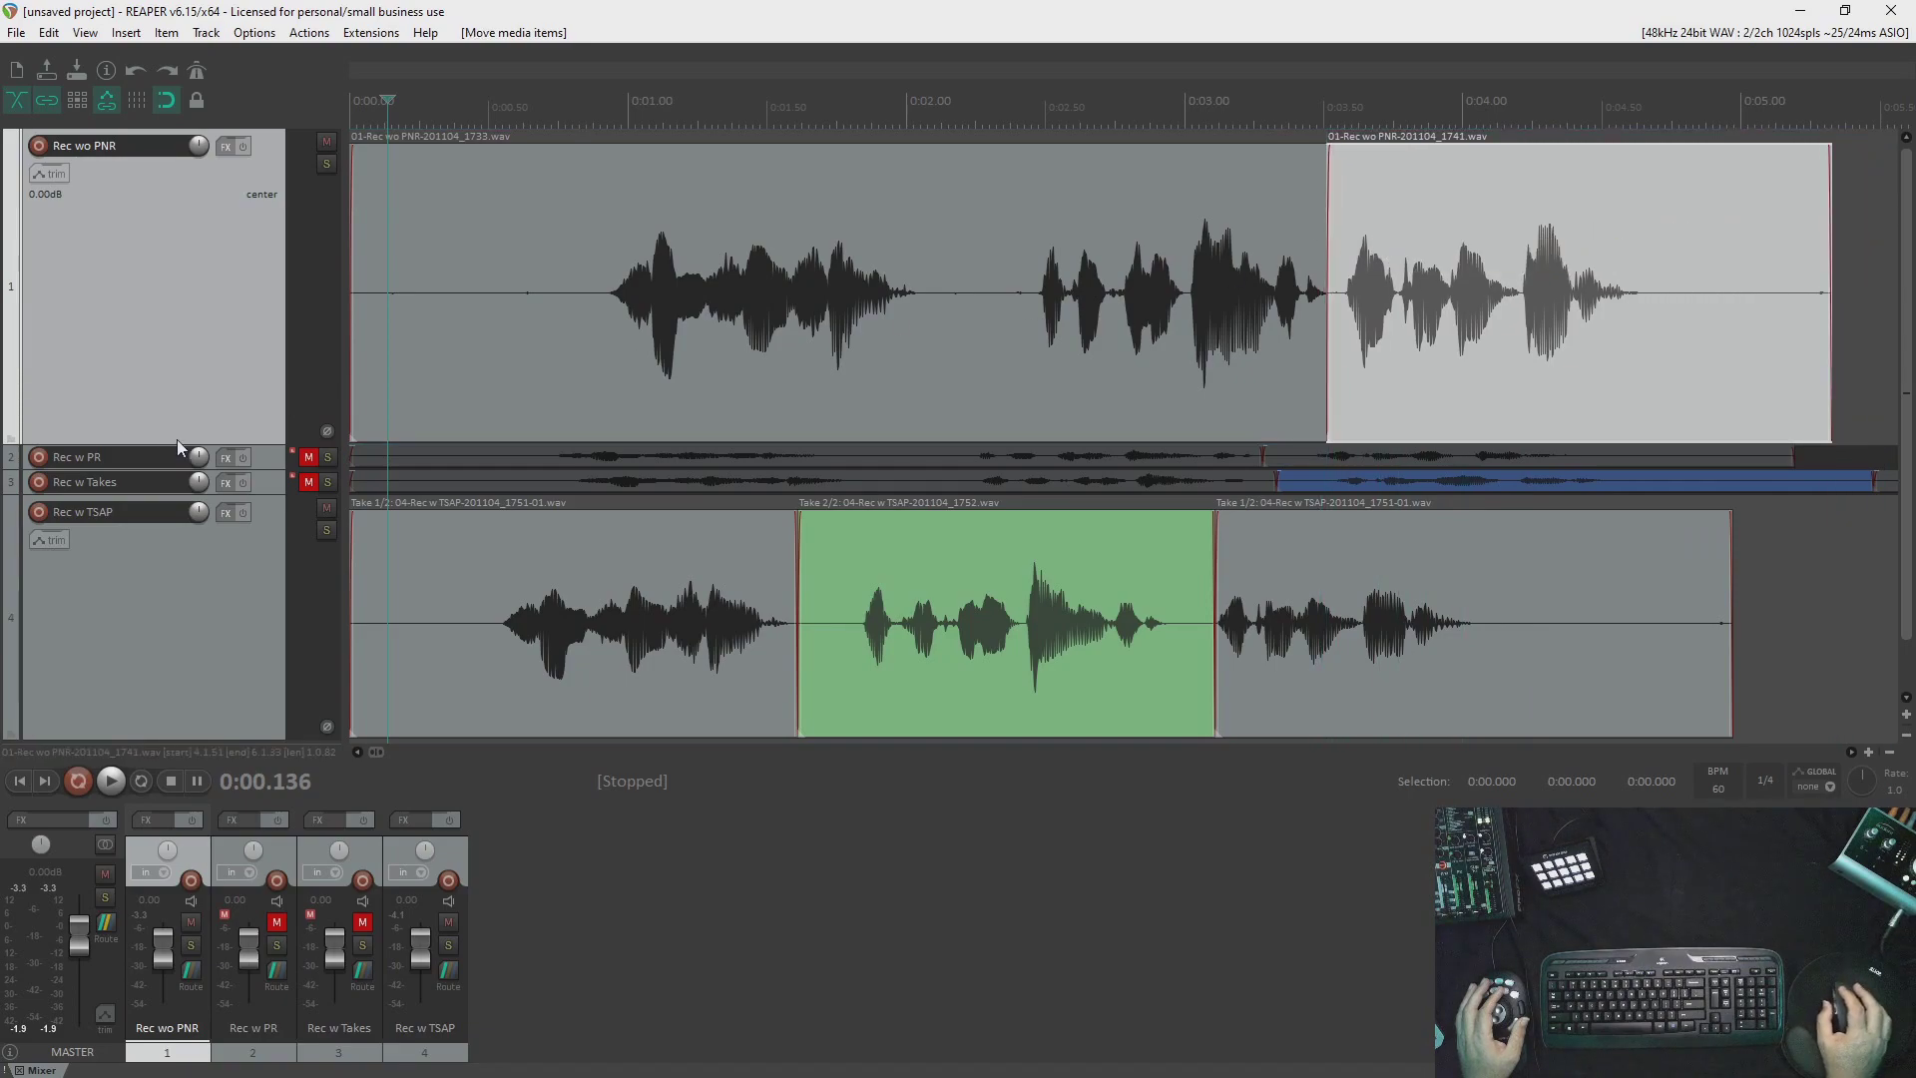
drag(177, 440, 175, 103)
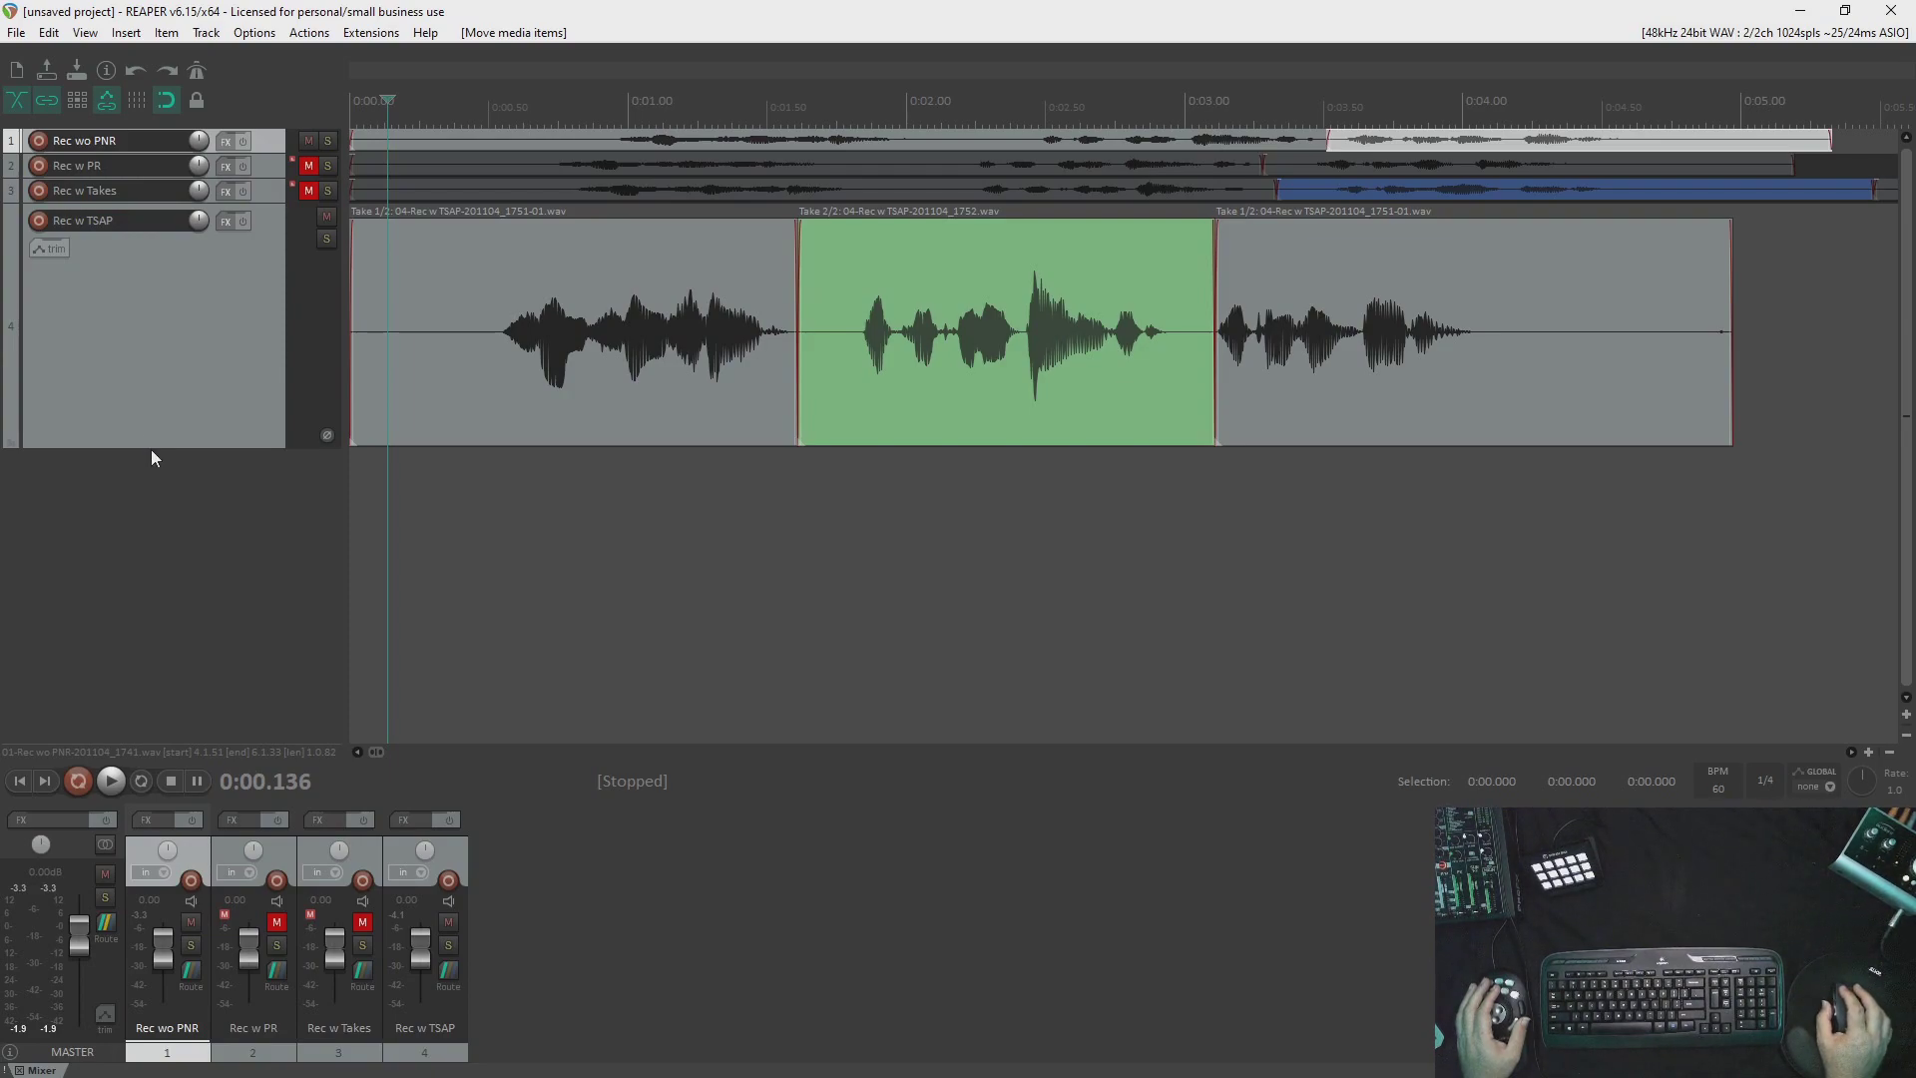
Mute the Rec w TSAP track and add a new record-armed track named Rec w RADP.
click(180, 355)
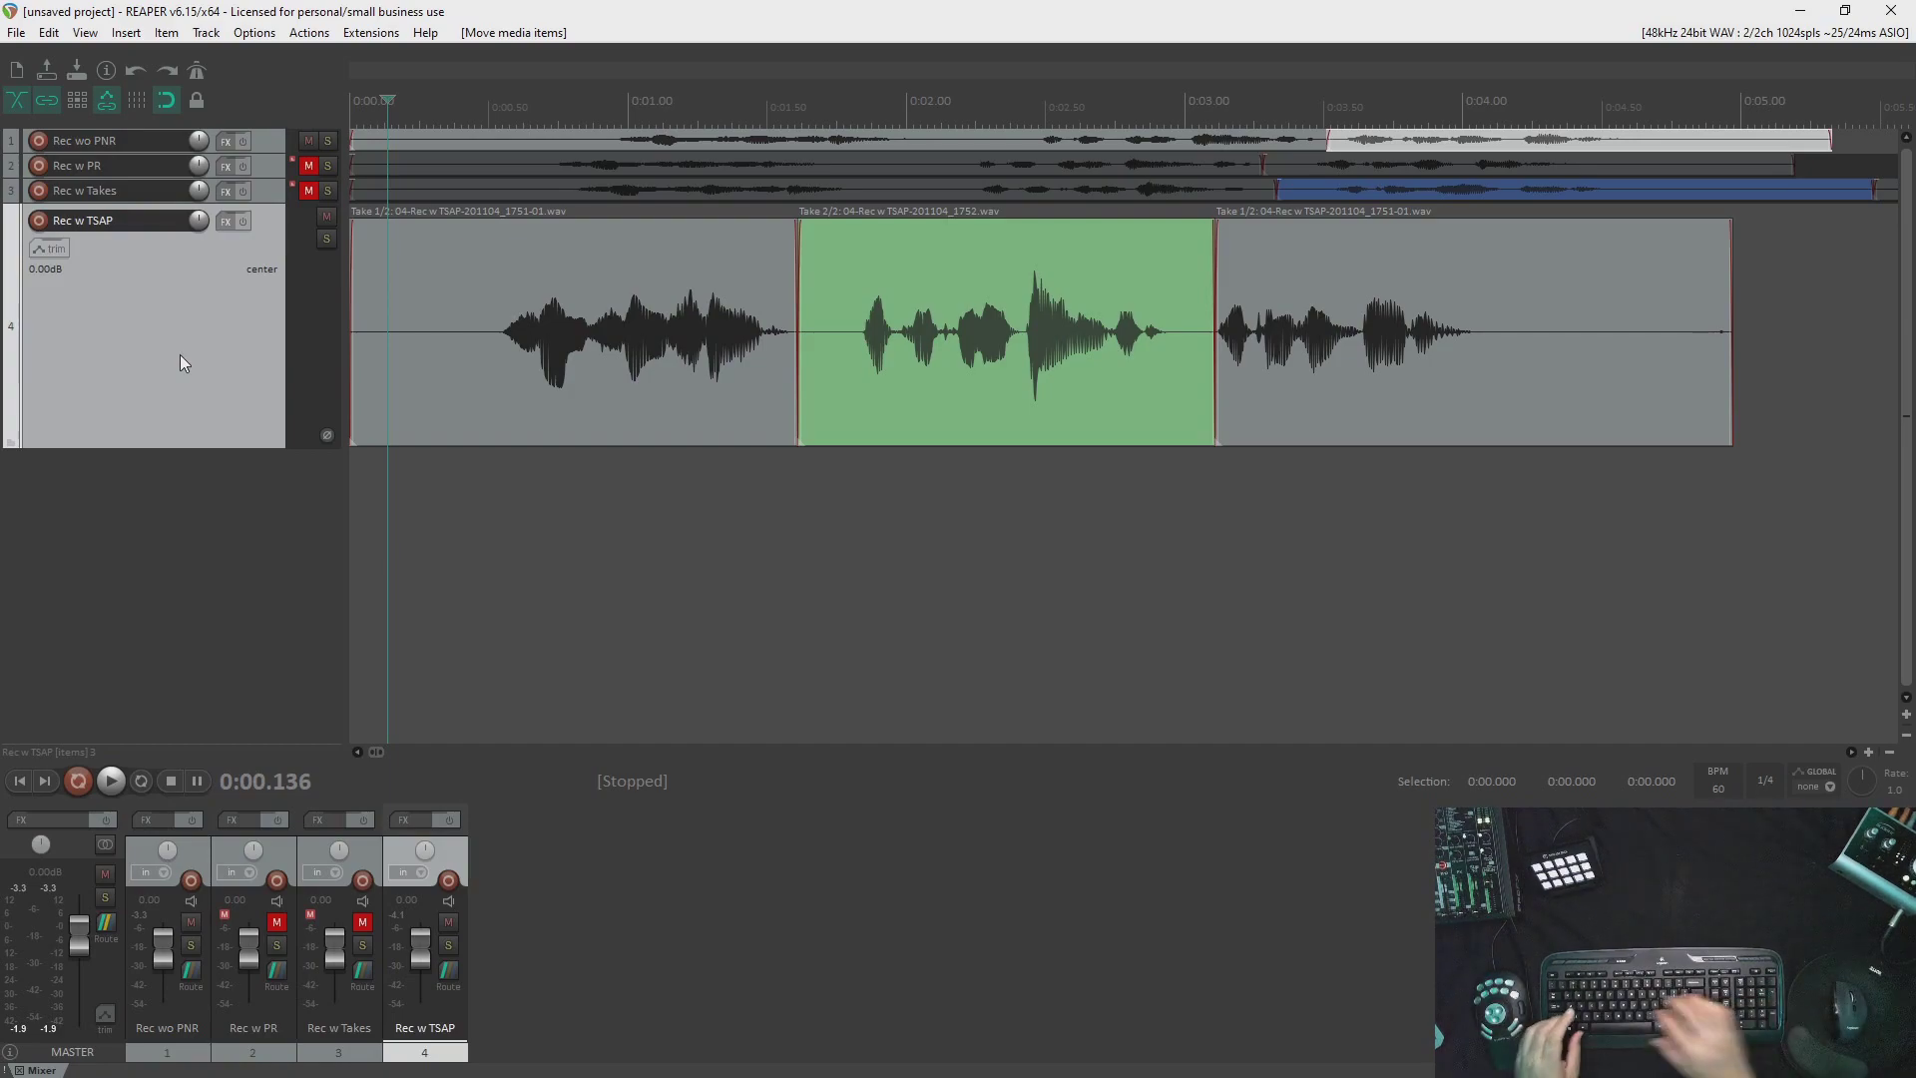
key(ctrl+alt+n)
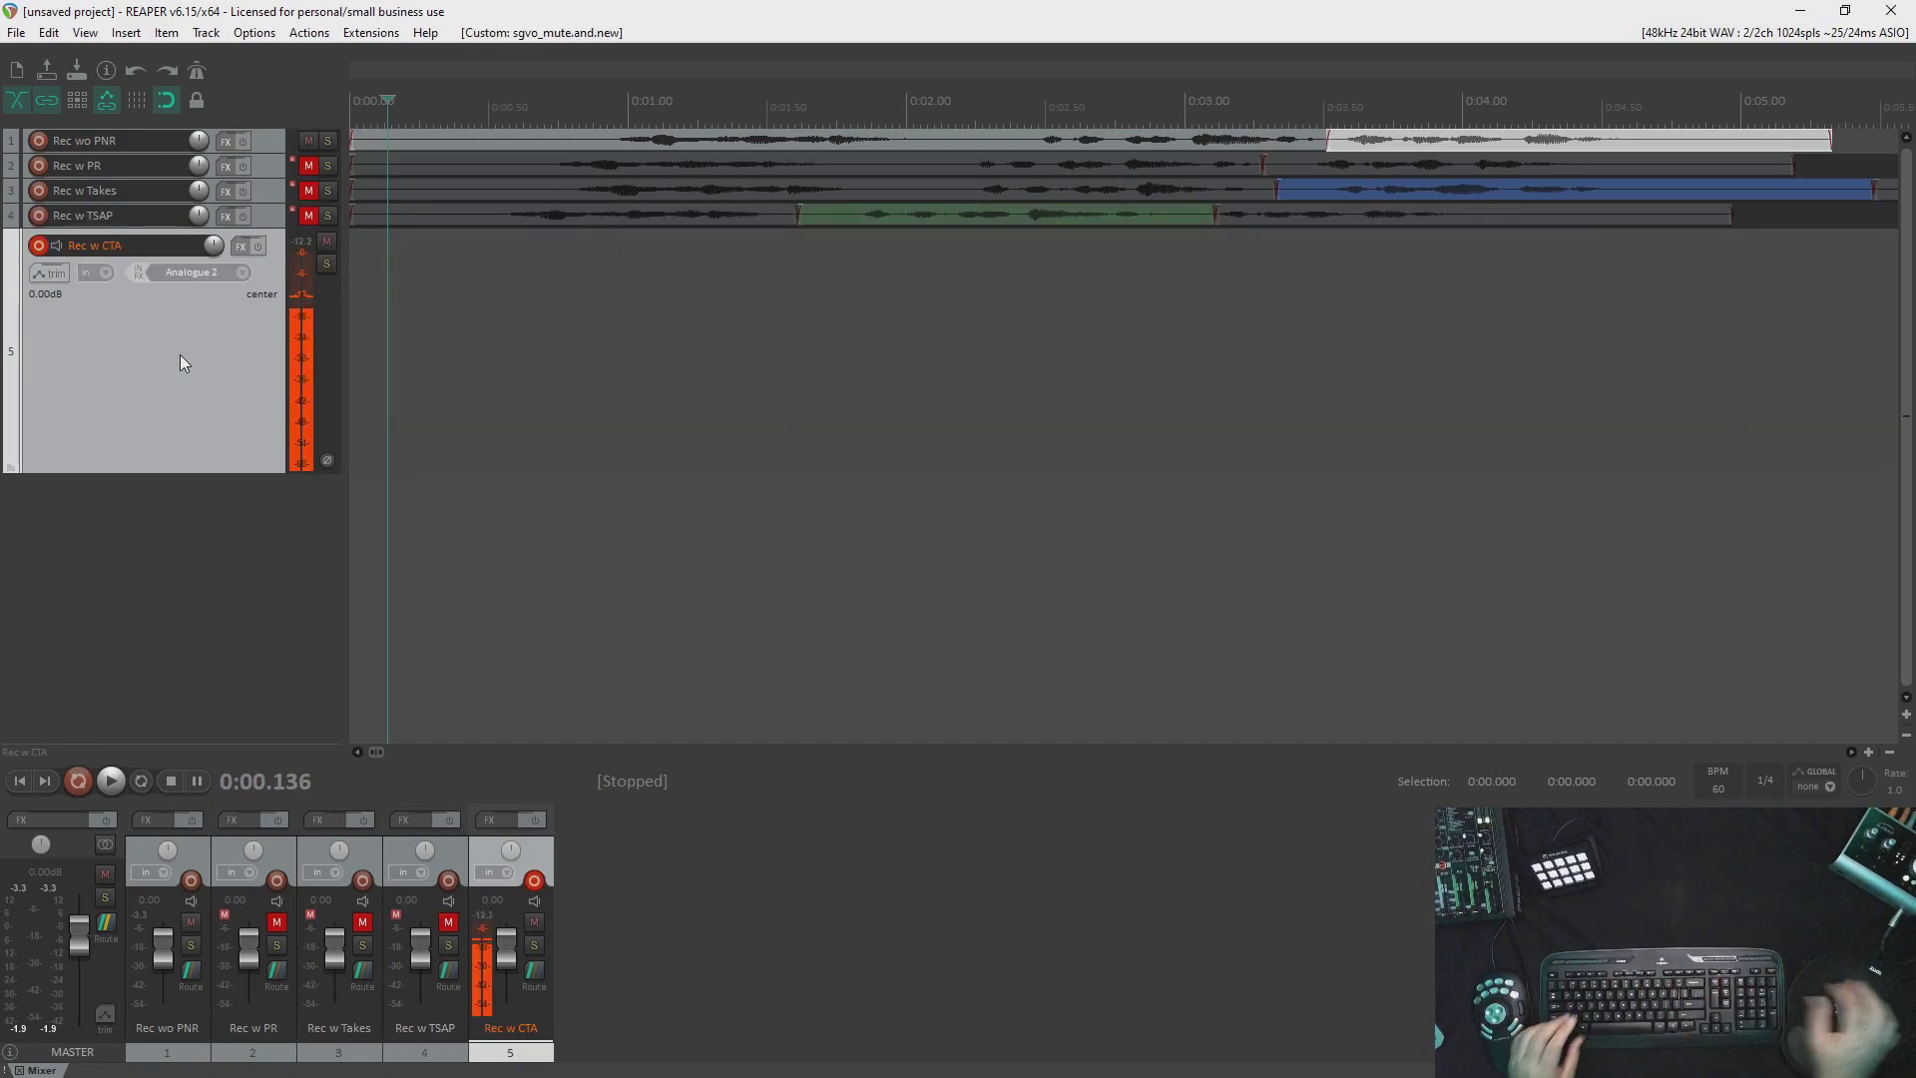
double_click(129, 243)
text(Rec w RAD)
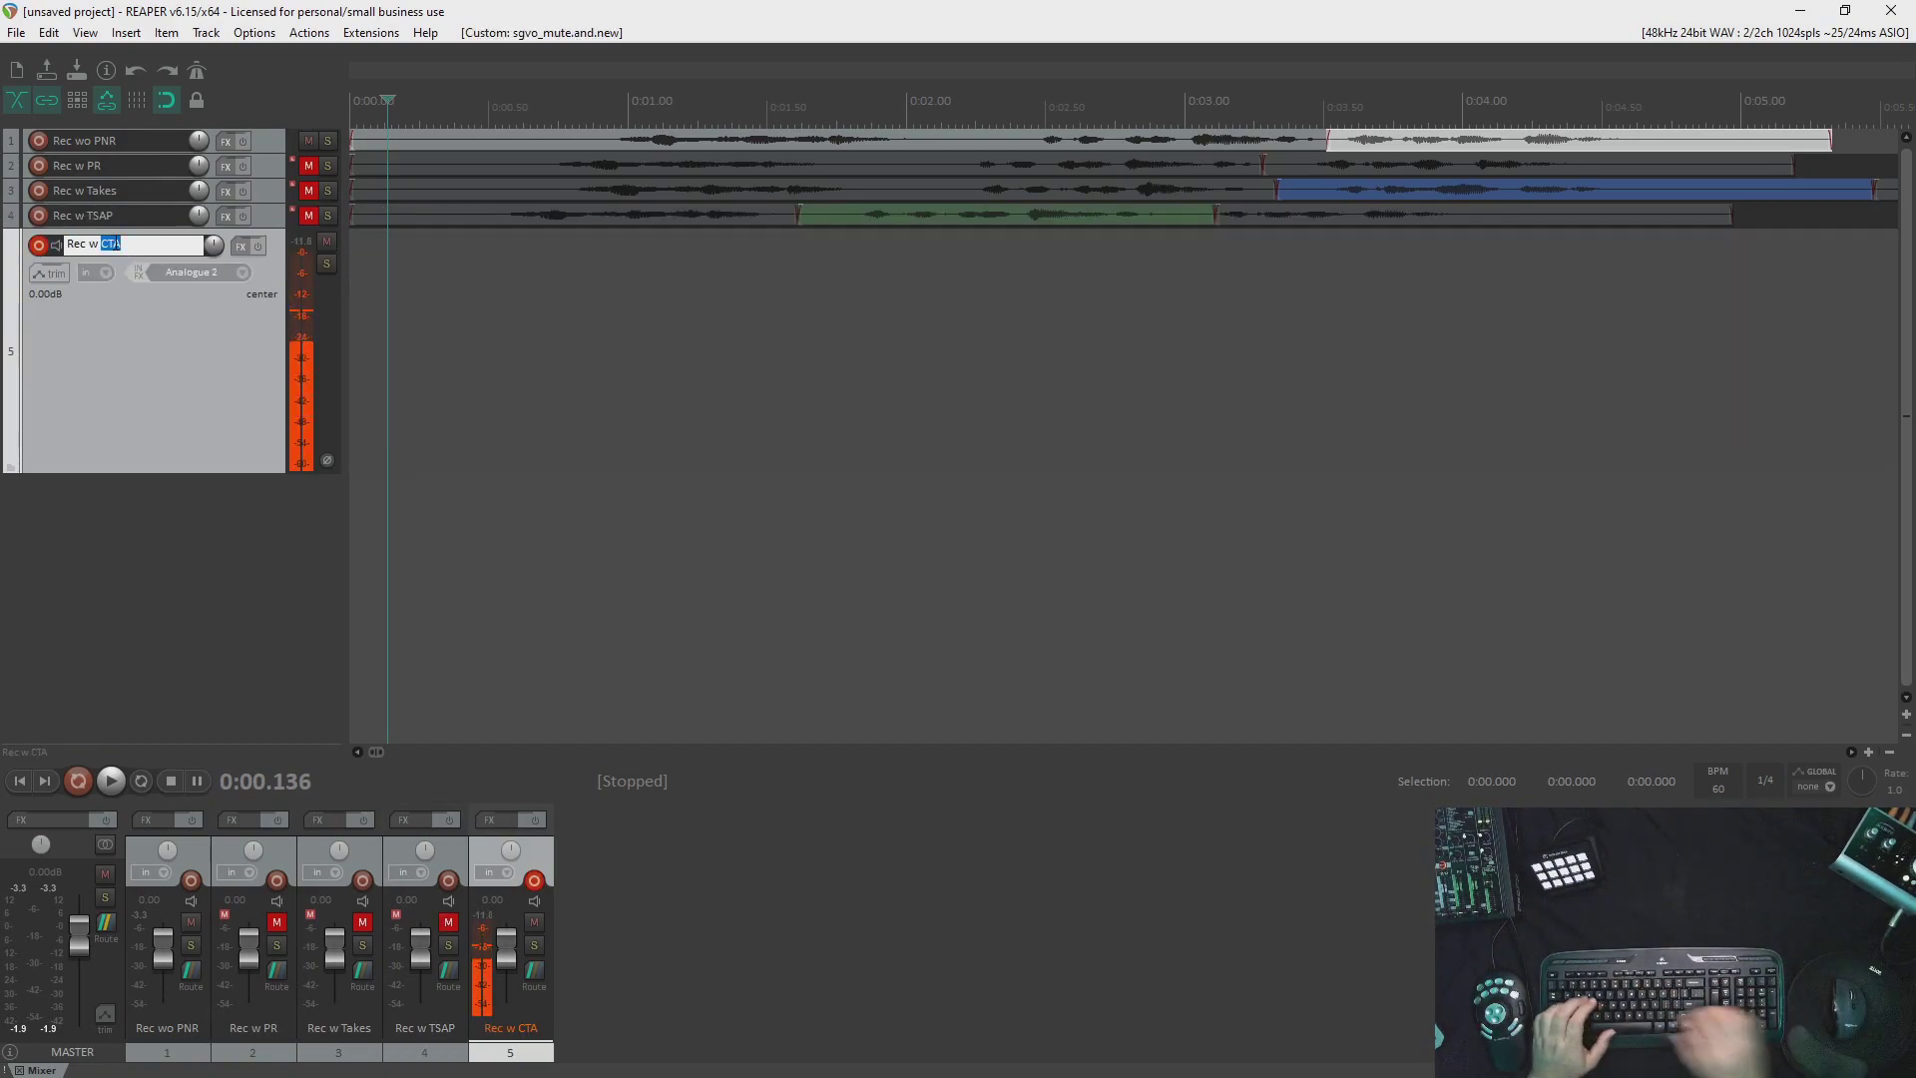
text(P)
key(Return)
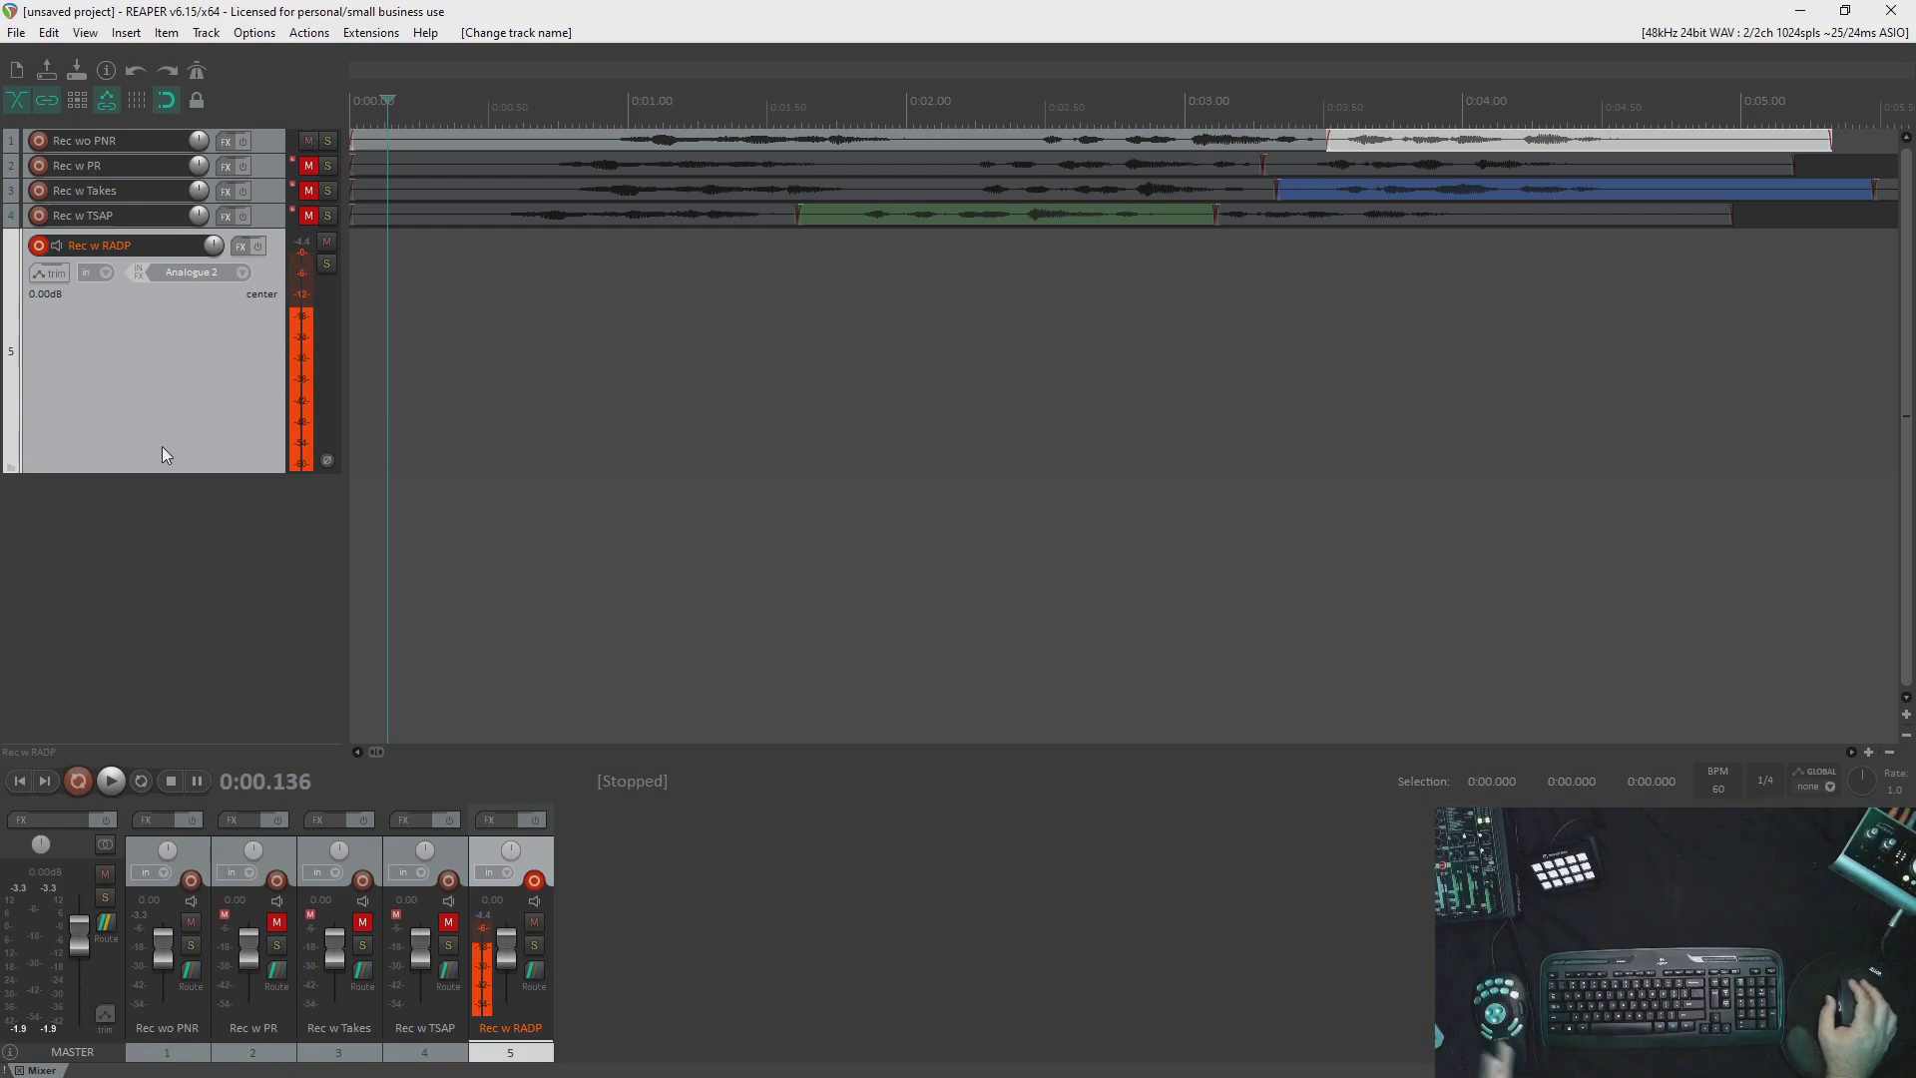
Enable recording of audio during pre-roll in the audio Recording preferences.
click(255, 33)
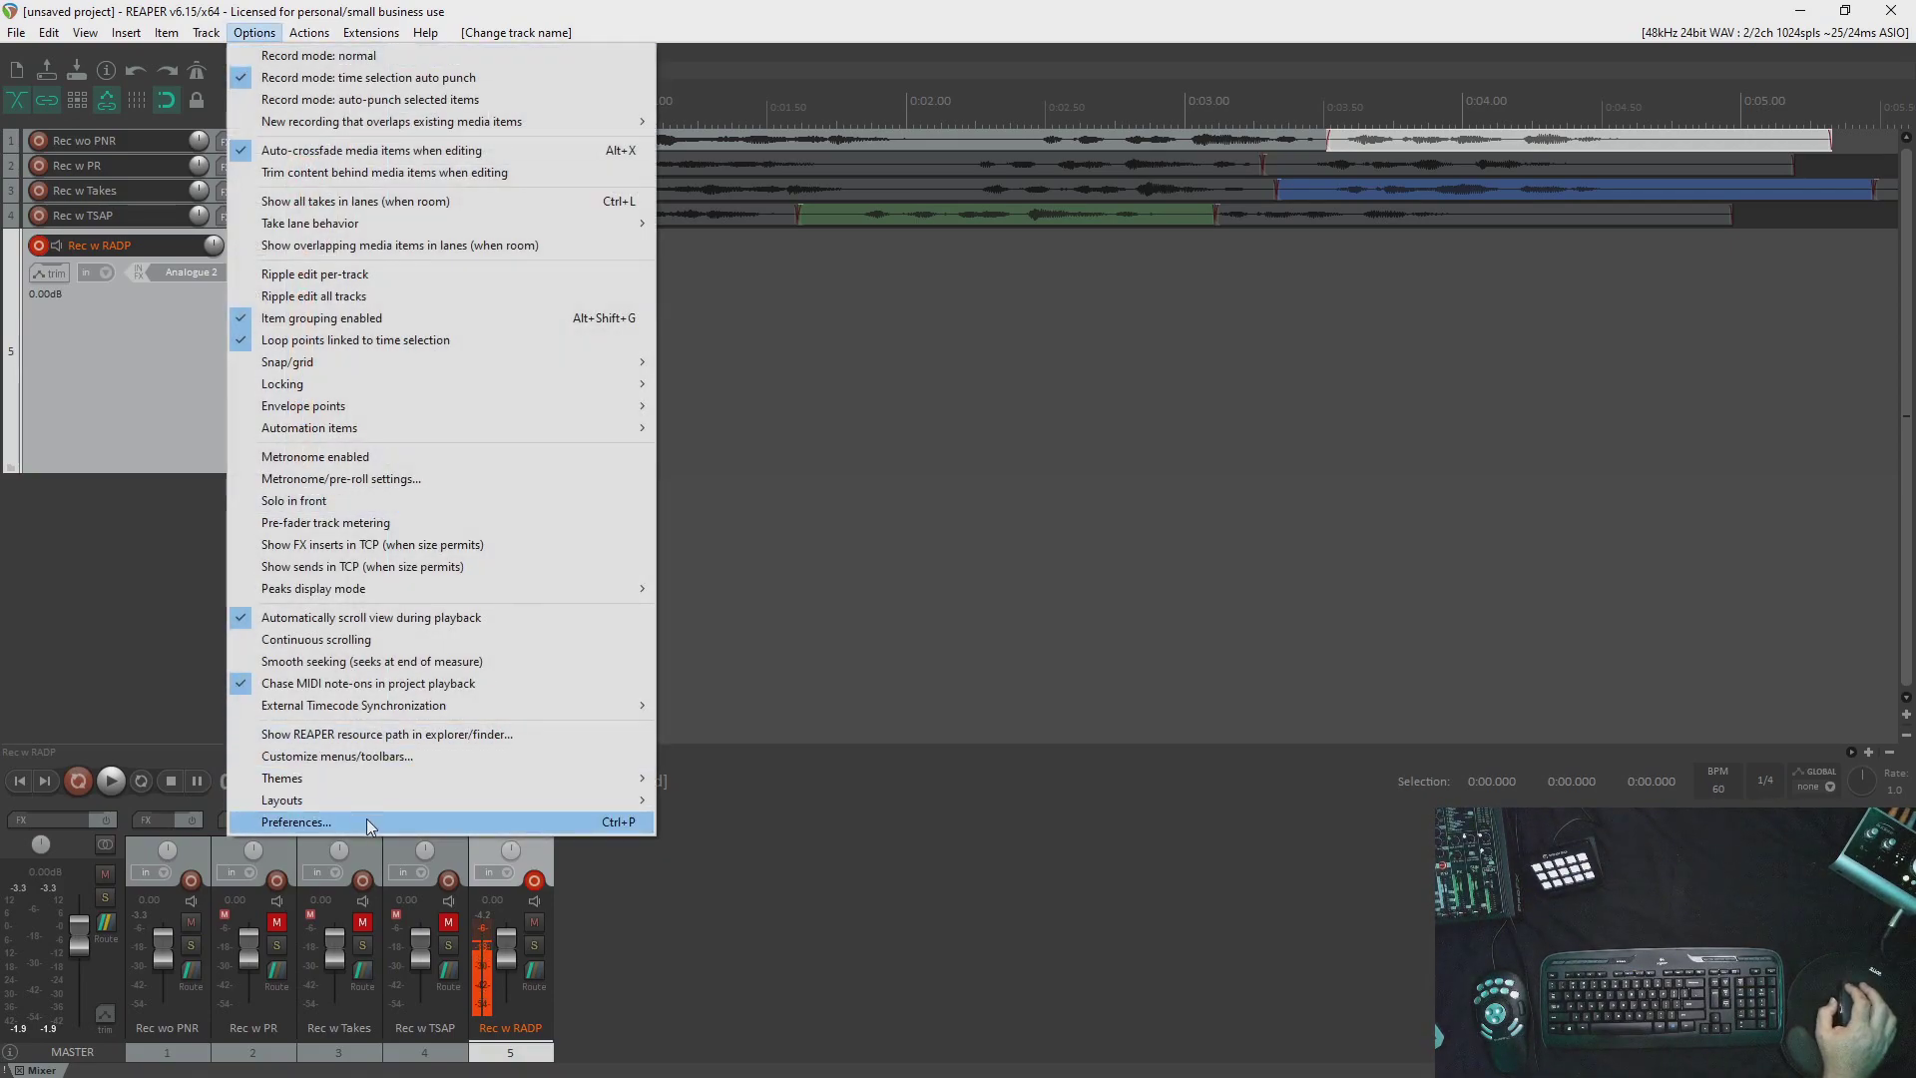
click(367, 822)
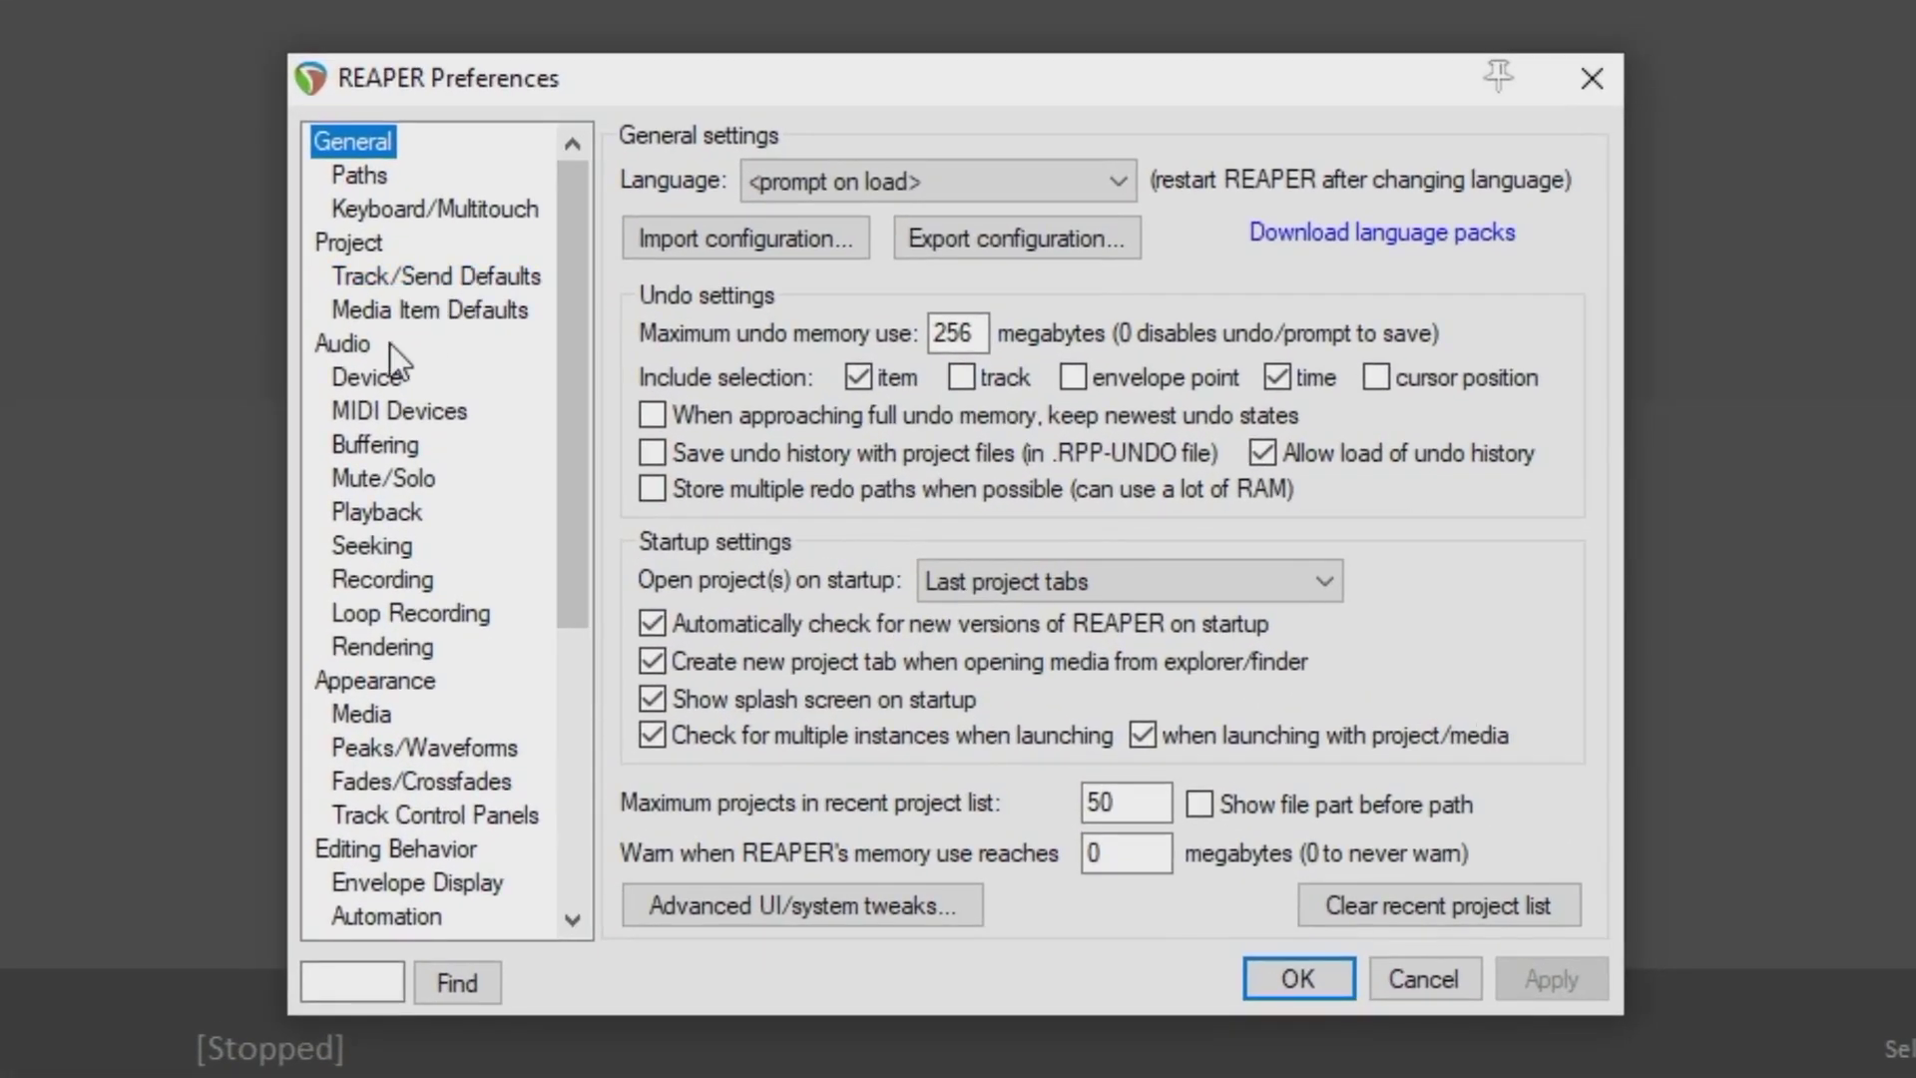
click(610, 451)
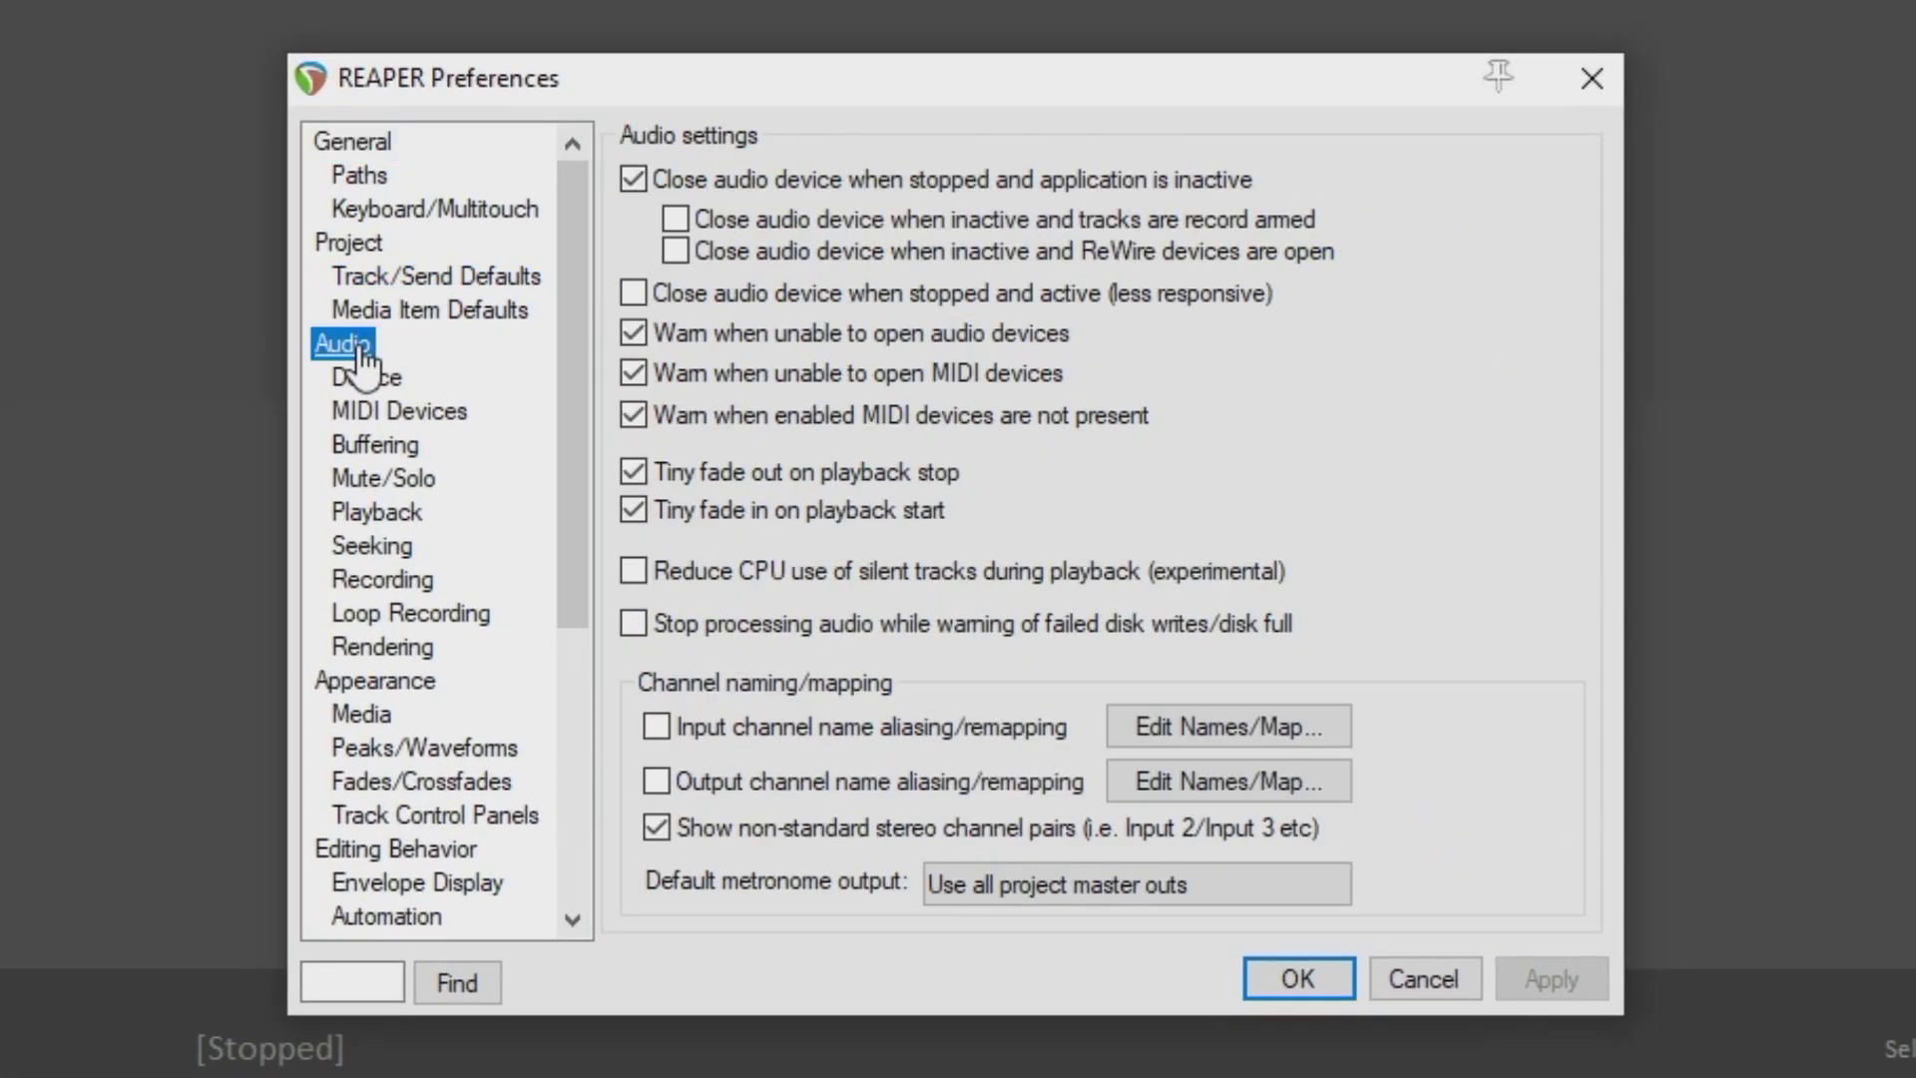
click(407, 582)
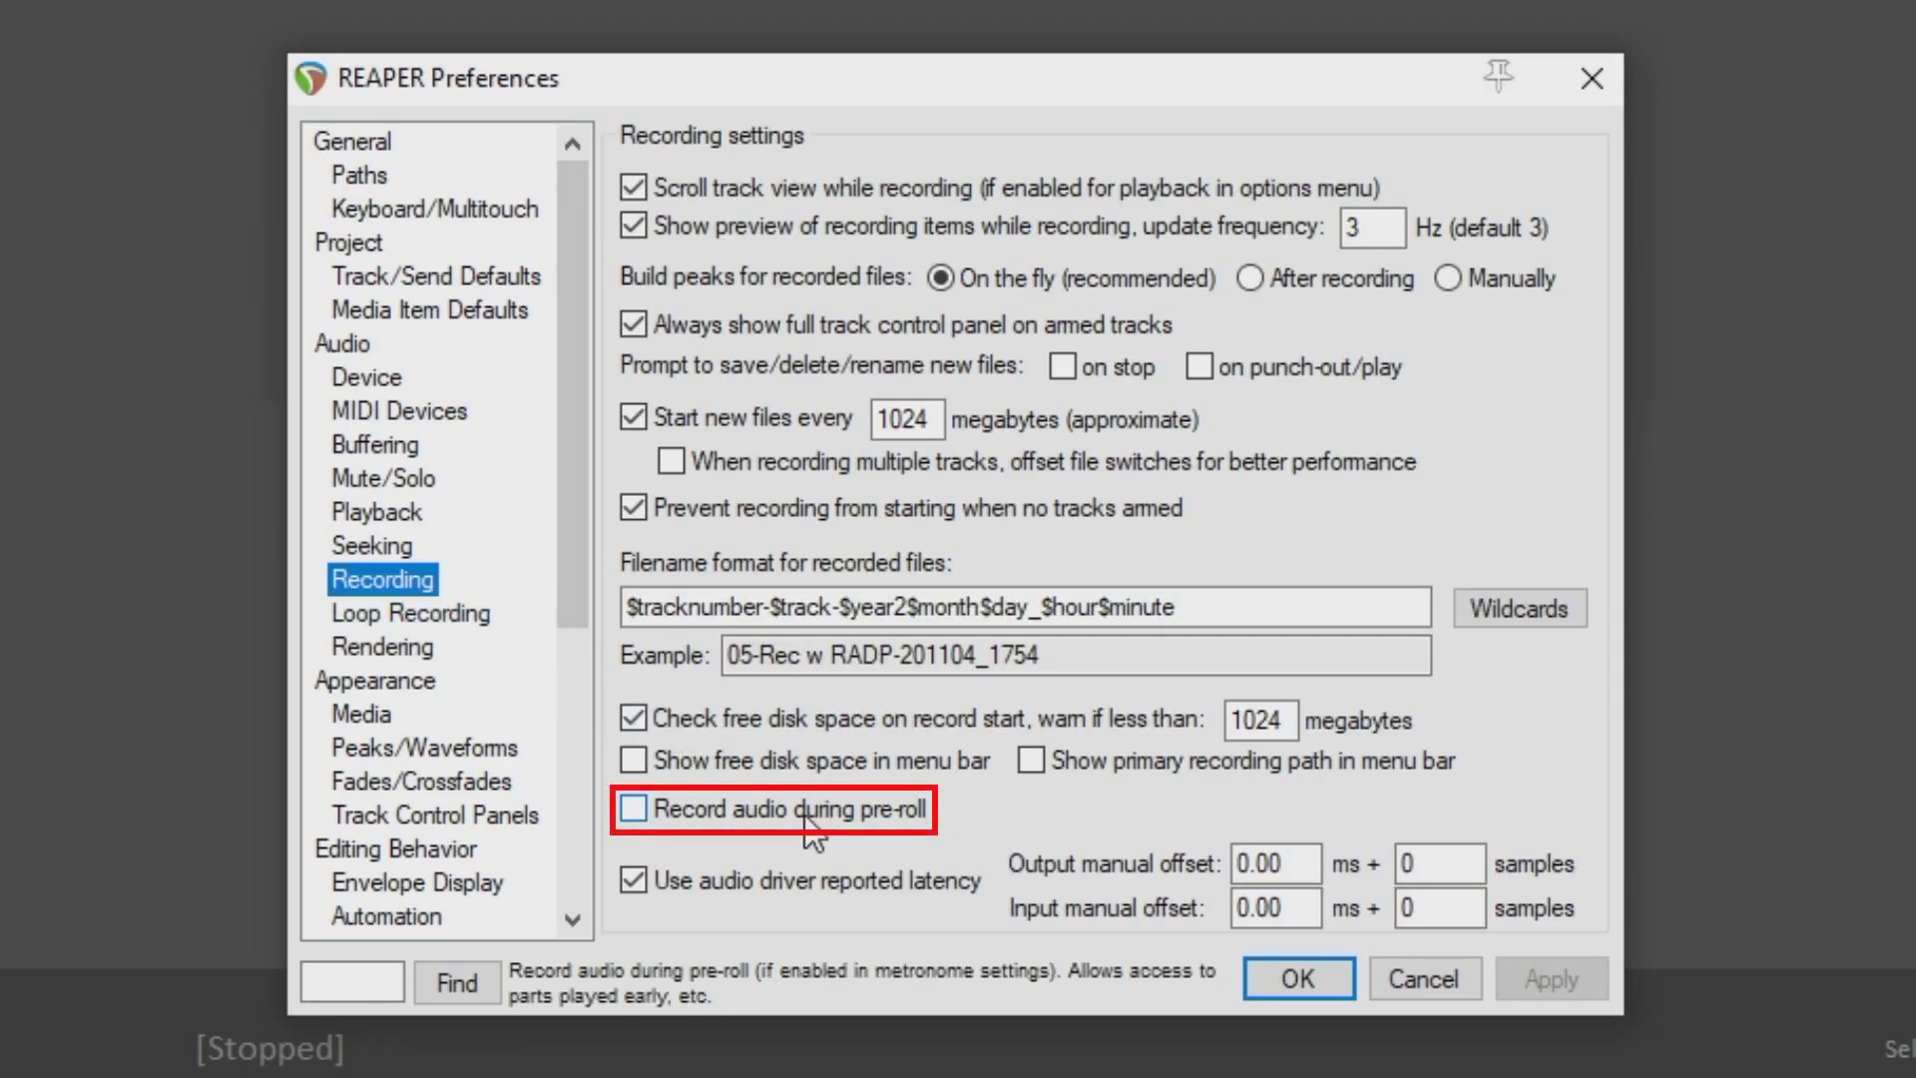
click(634, 808)
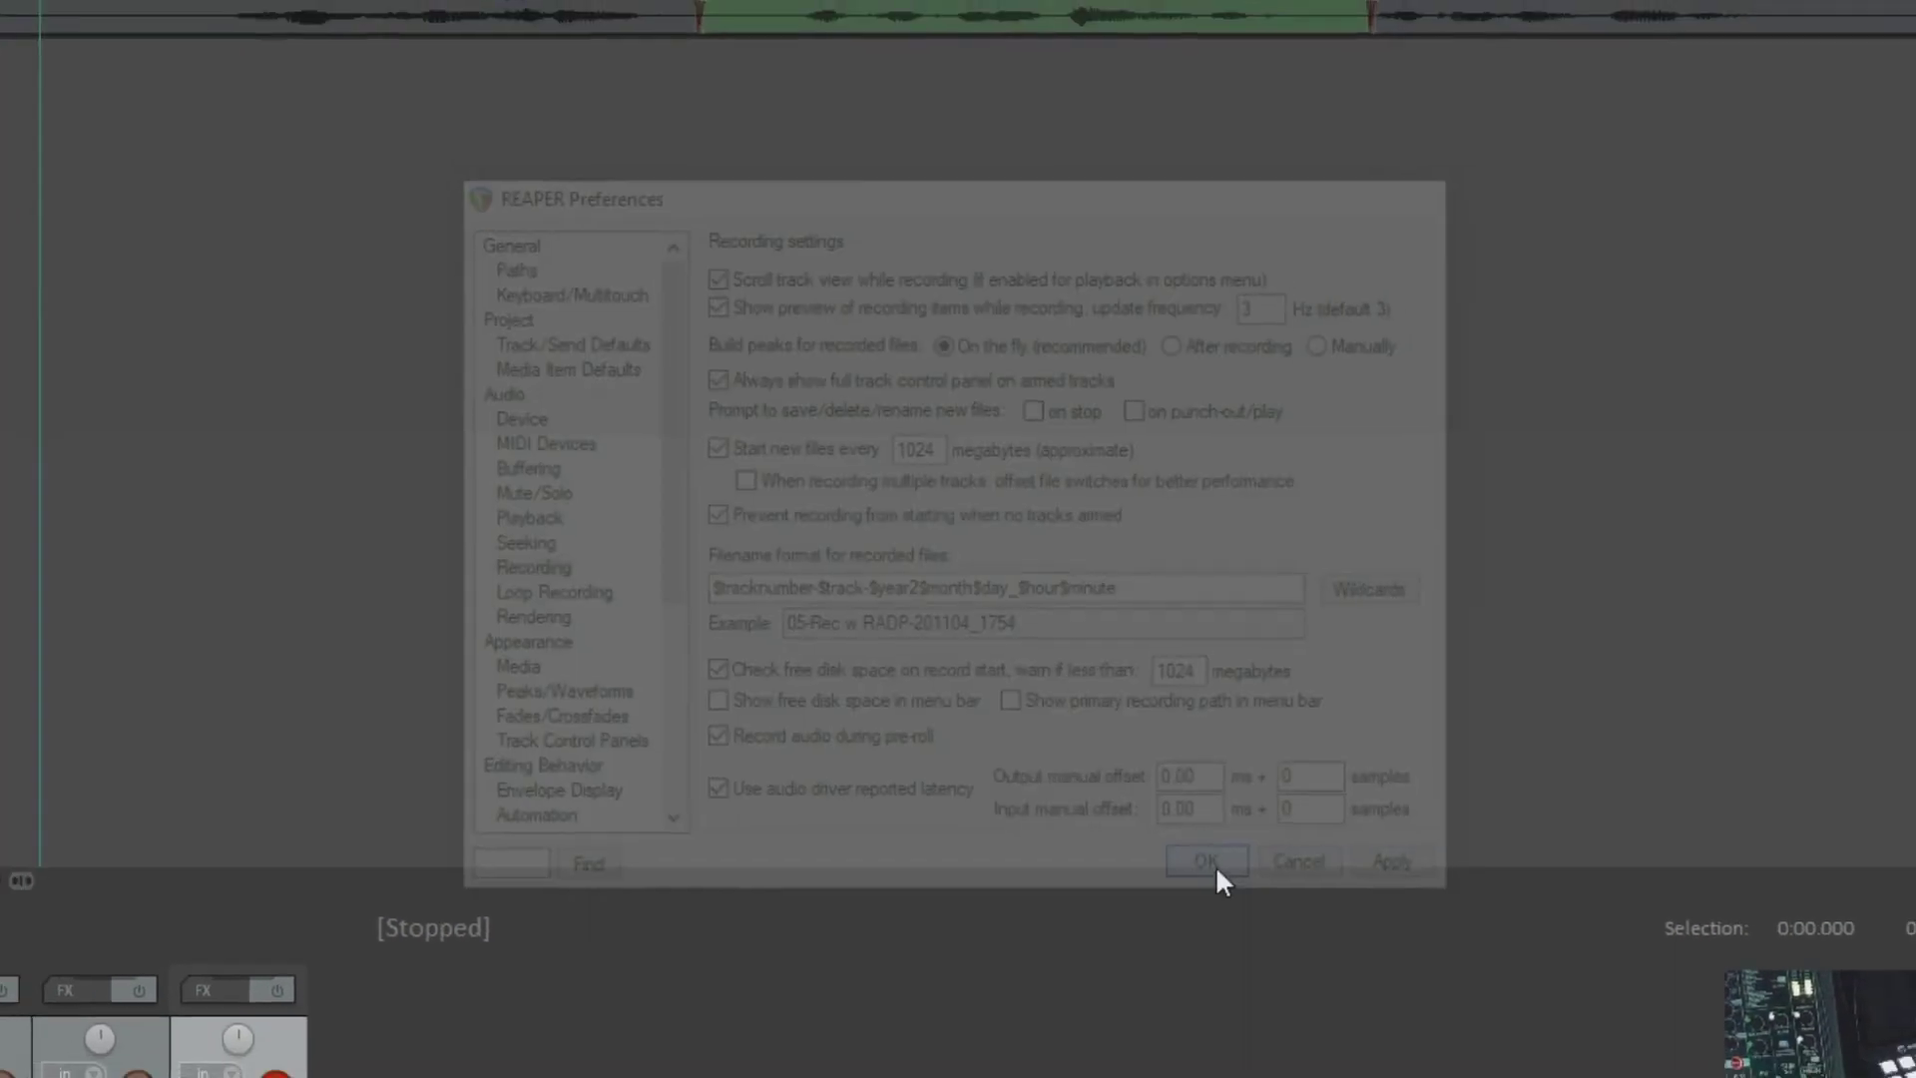
click(1300, 978)
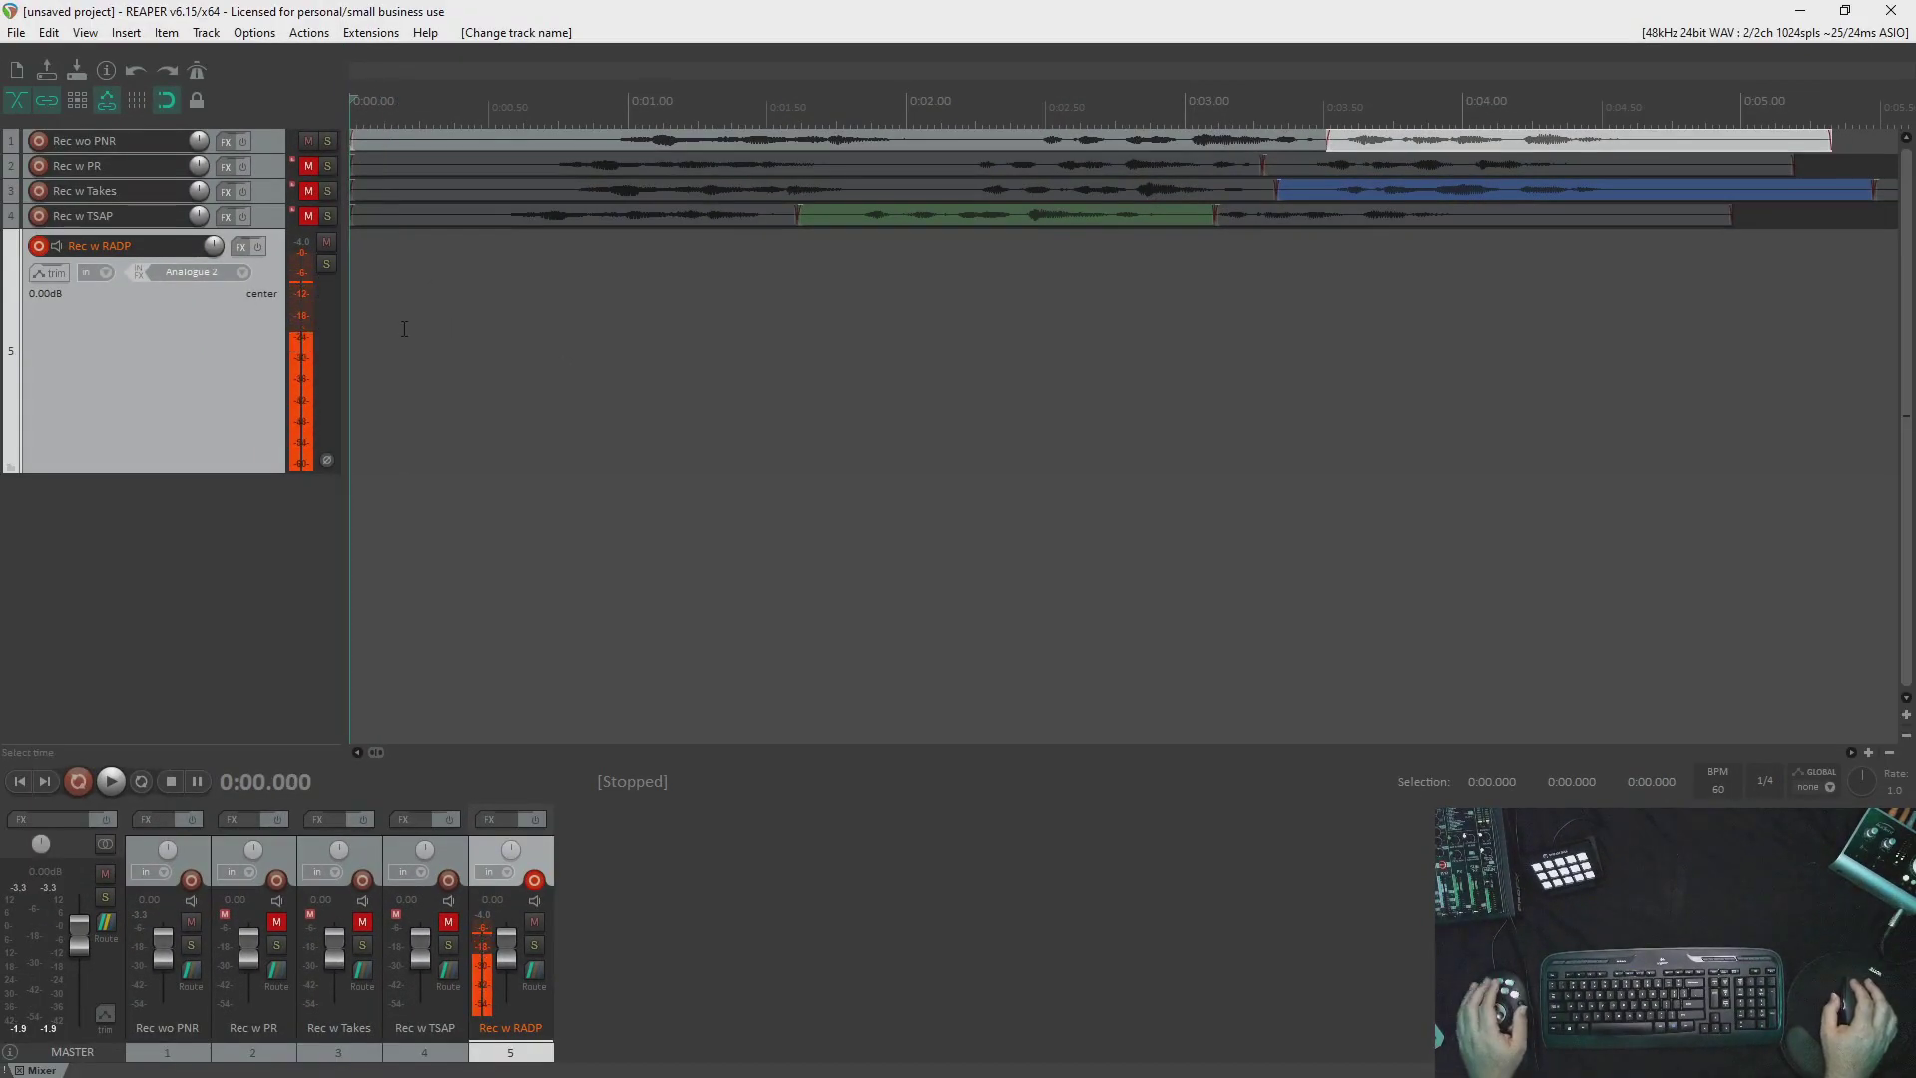
Mute the Rec wo PNR track and record a voice clip on Rec w RADP from the project start.
key(Delete)
key(ctrl+r)
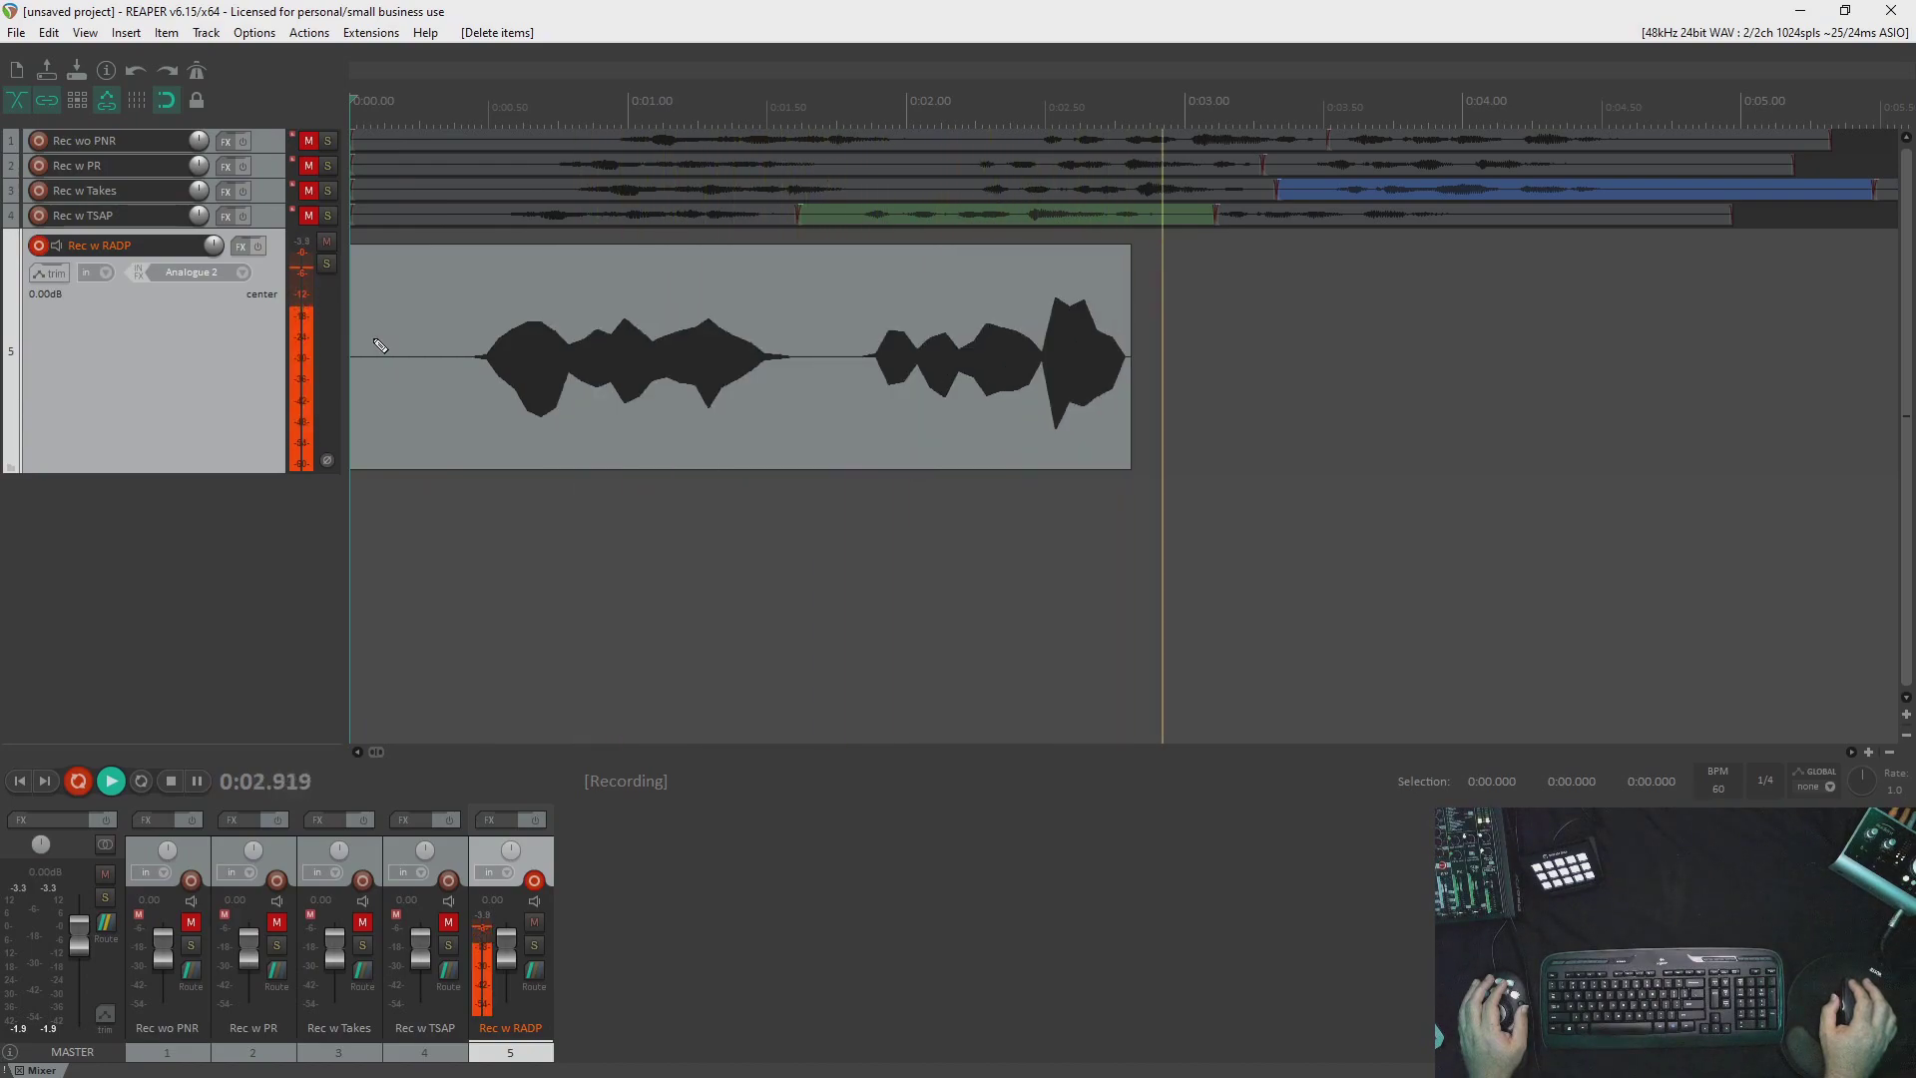
key(space)
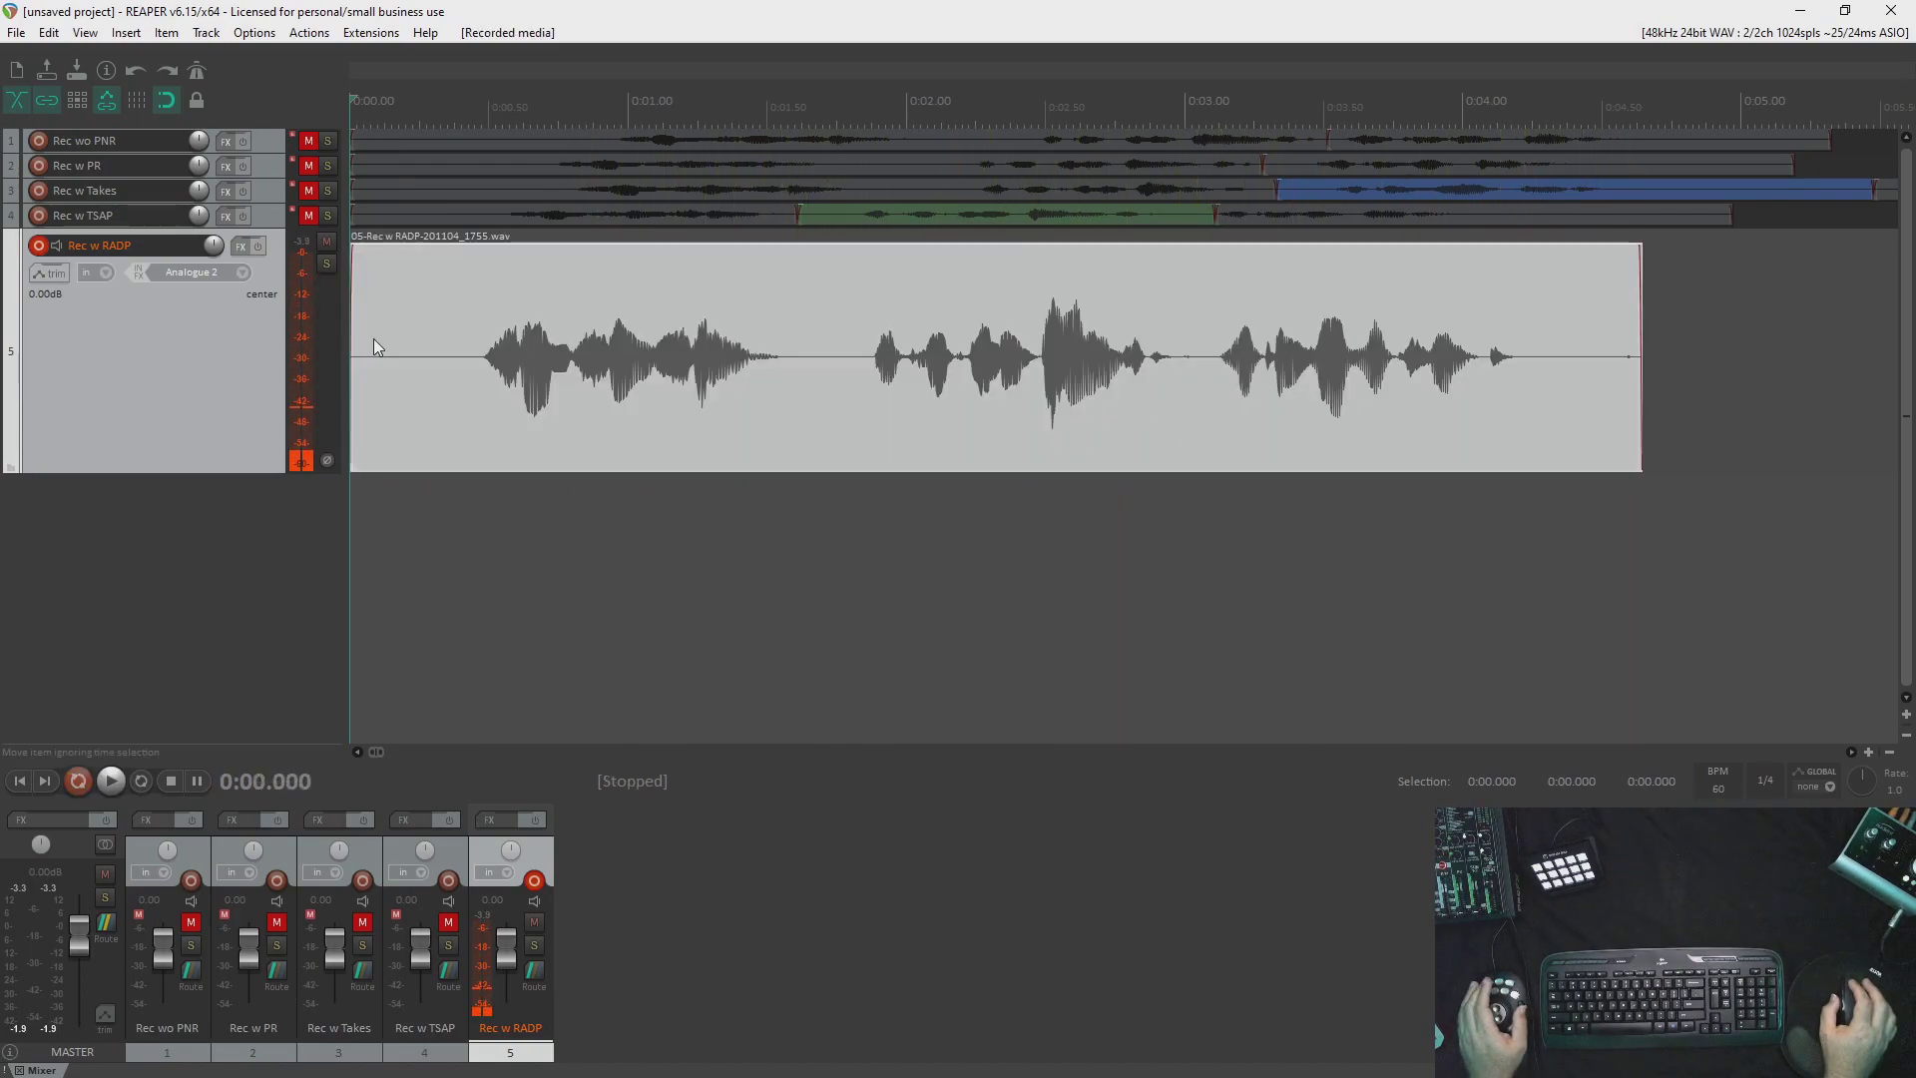
Trim the Rec w RADP clip's end to 0:02.951 and record a new clip with pre-roll from that point.
click(1170, 375)
key(])
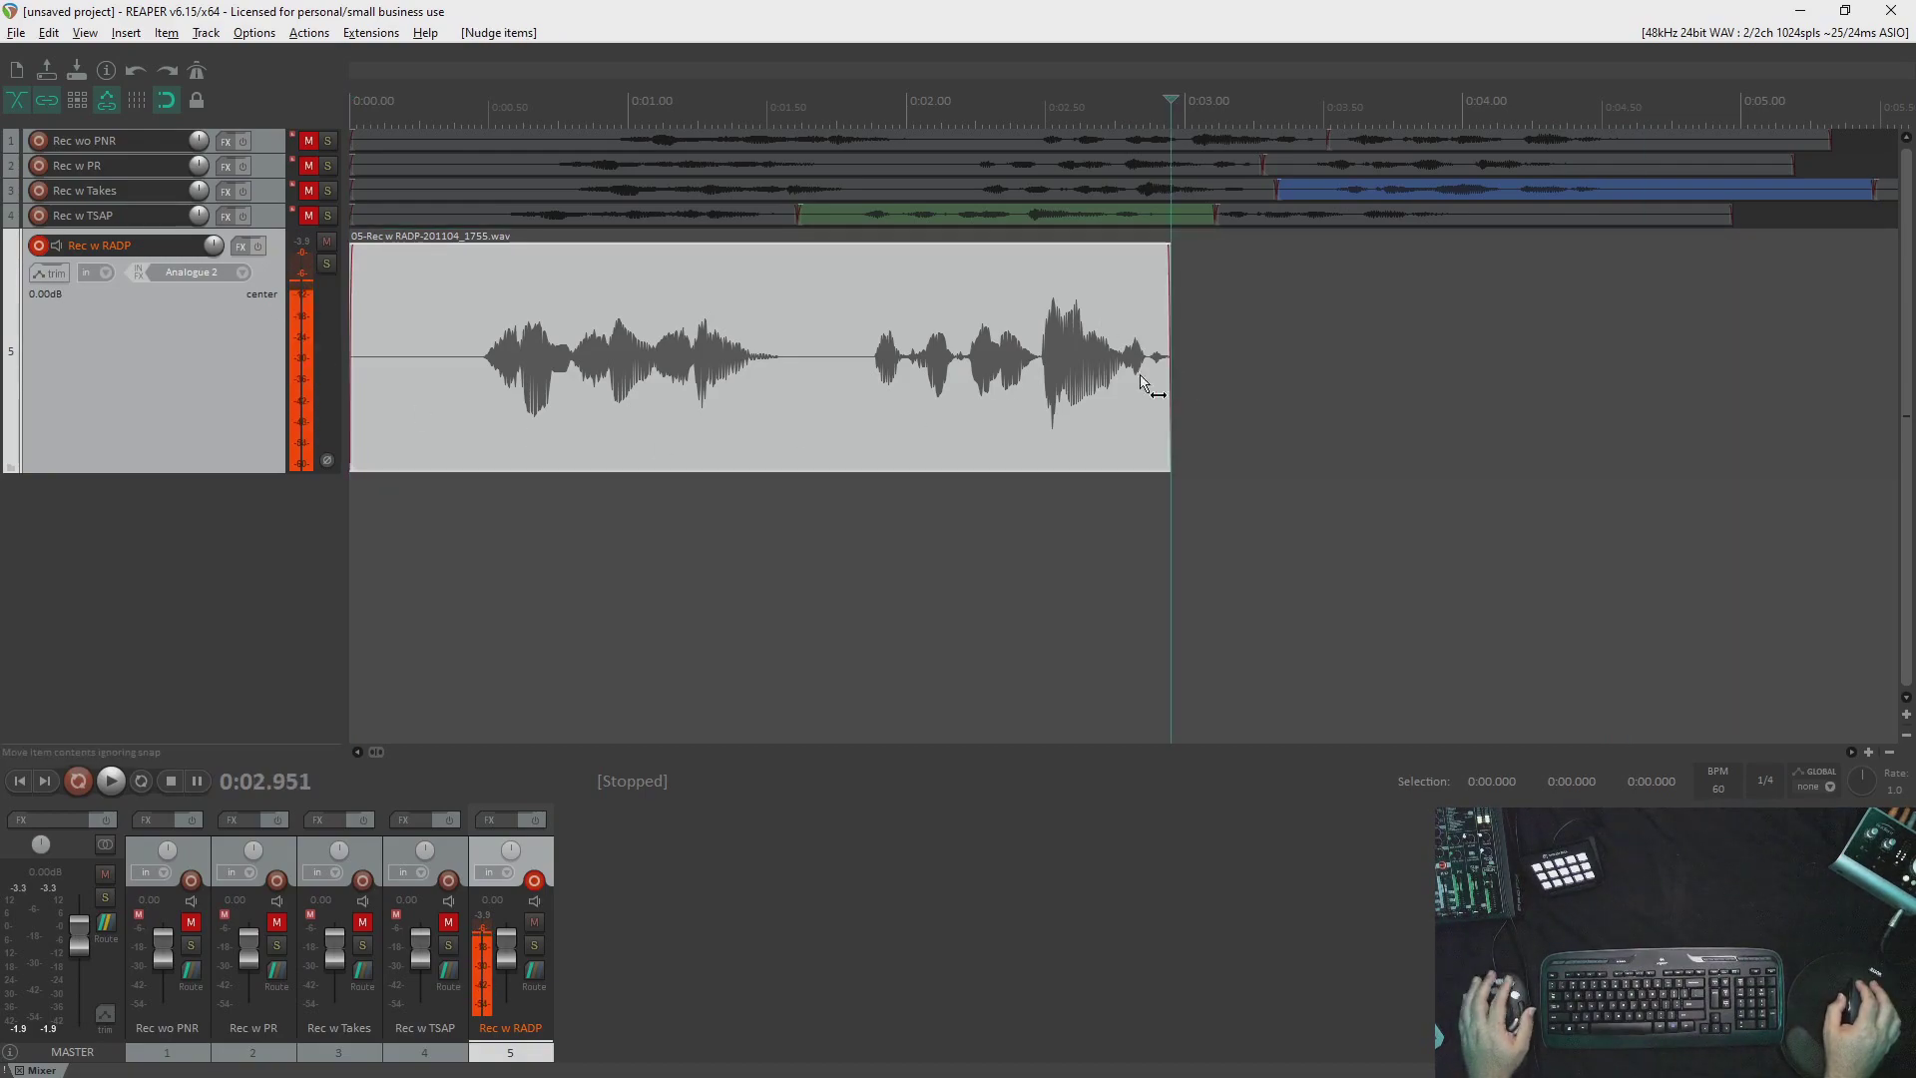
scroll(649, 319, down, 2)
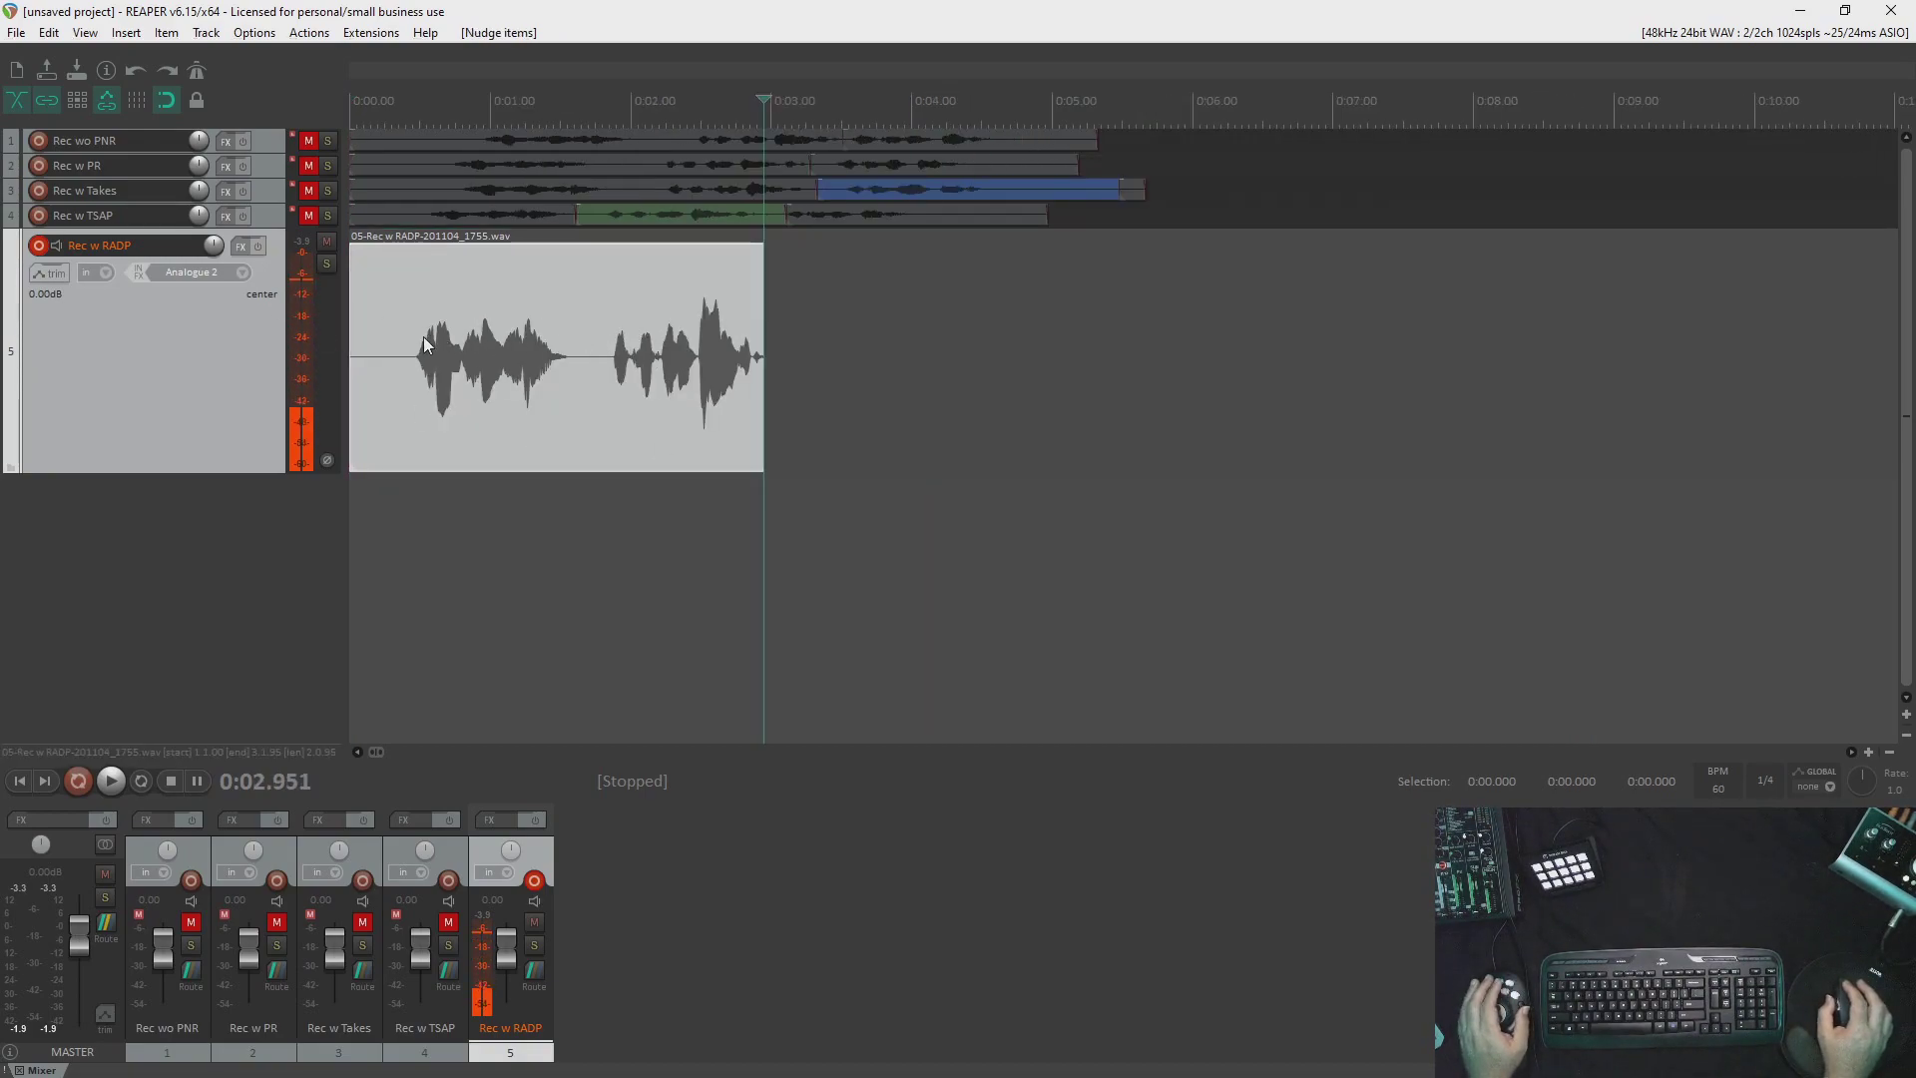
key(ctrl+r)
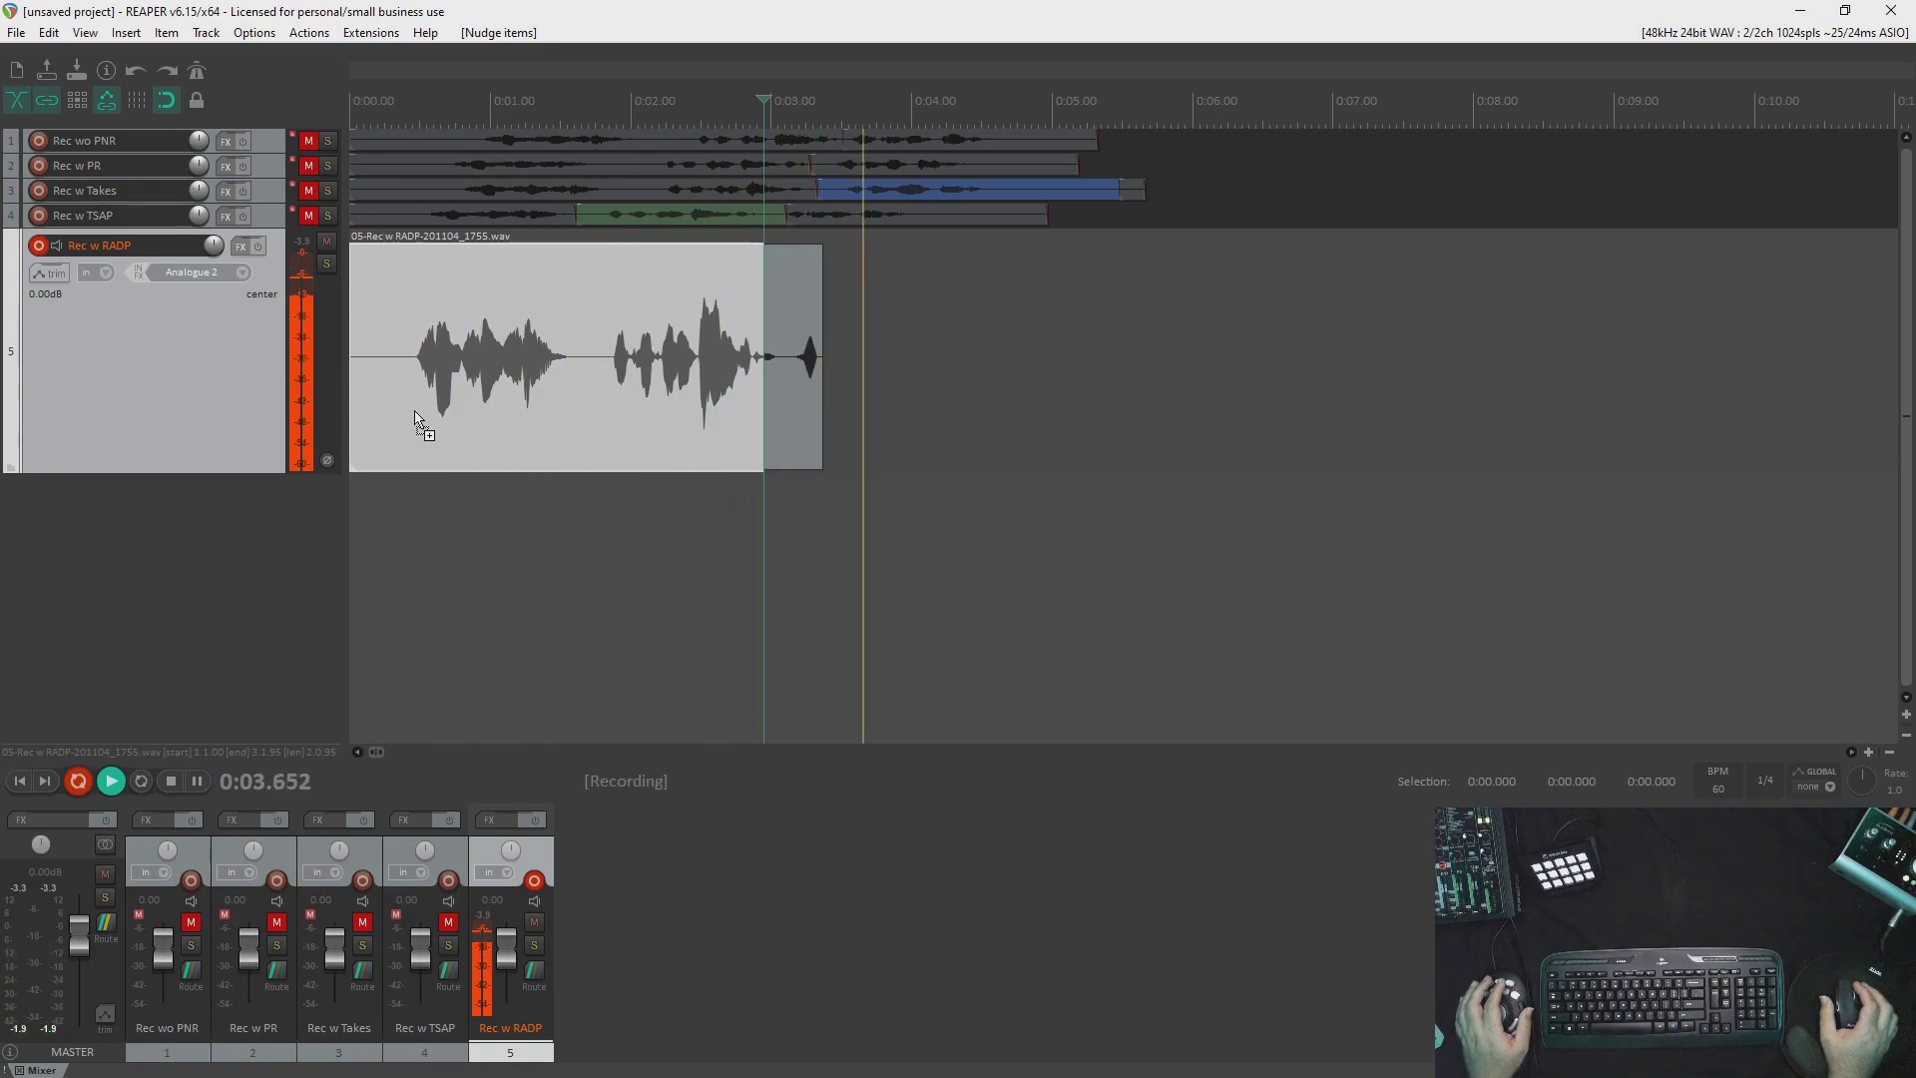
key(ctrl+r)
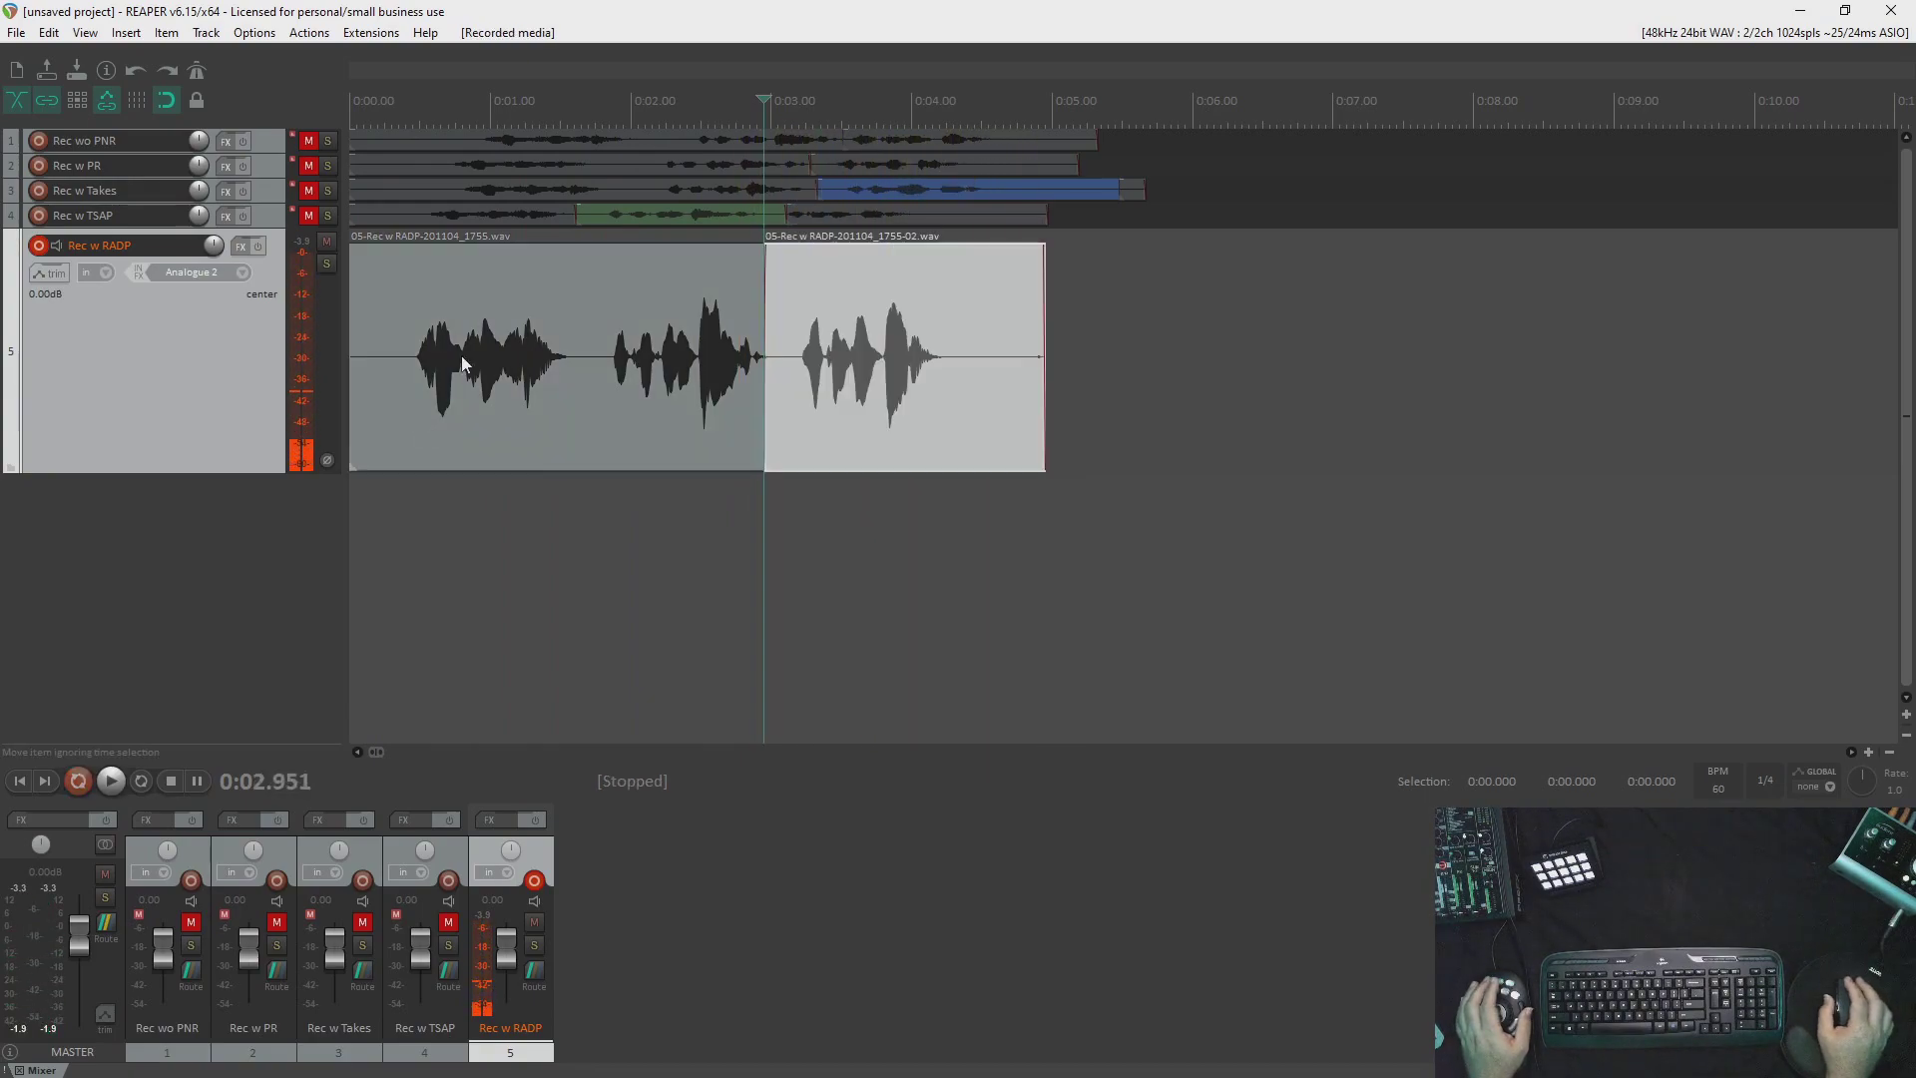
Disarm the Rec w RADP track and play it back from 0:00.277 across the join between the clips.
click(39, 248)
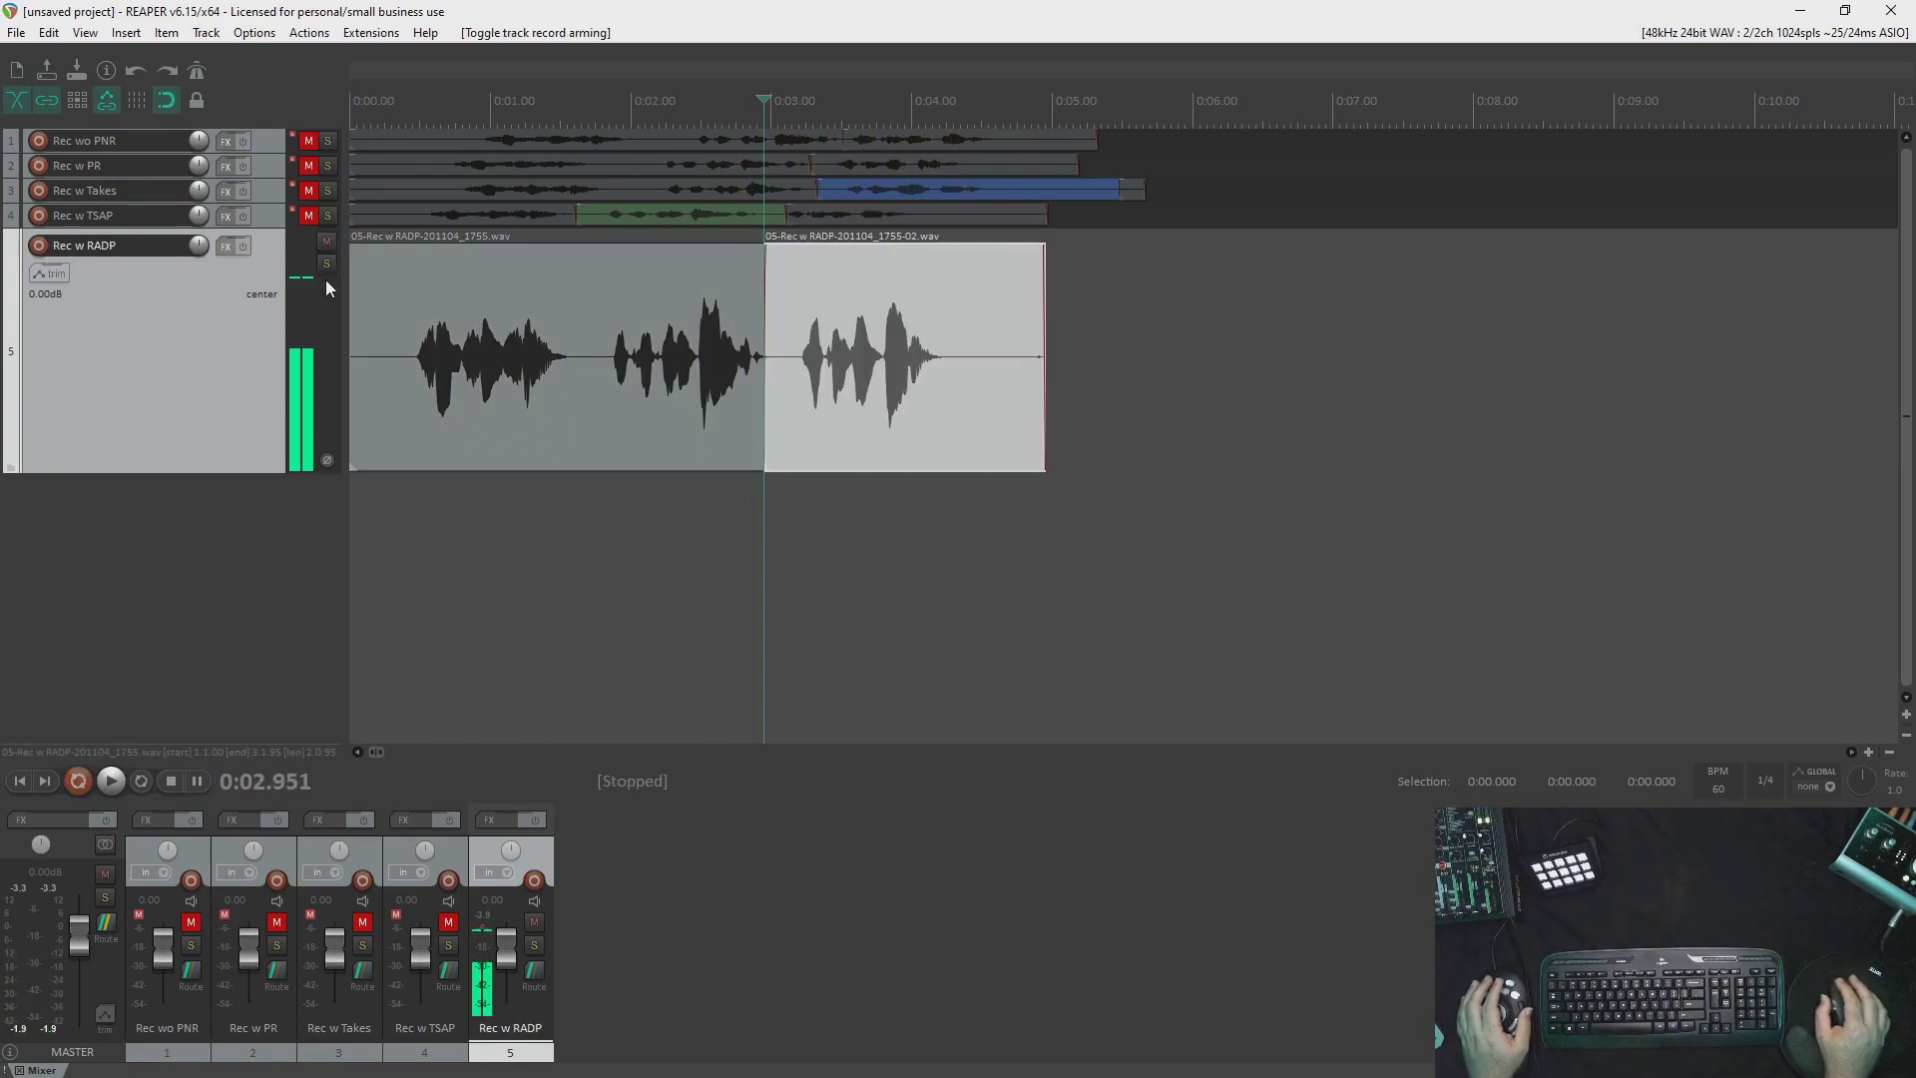
click(389, 290)
key(space)
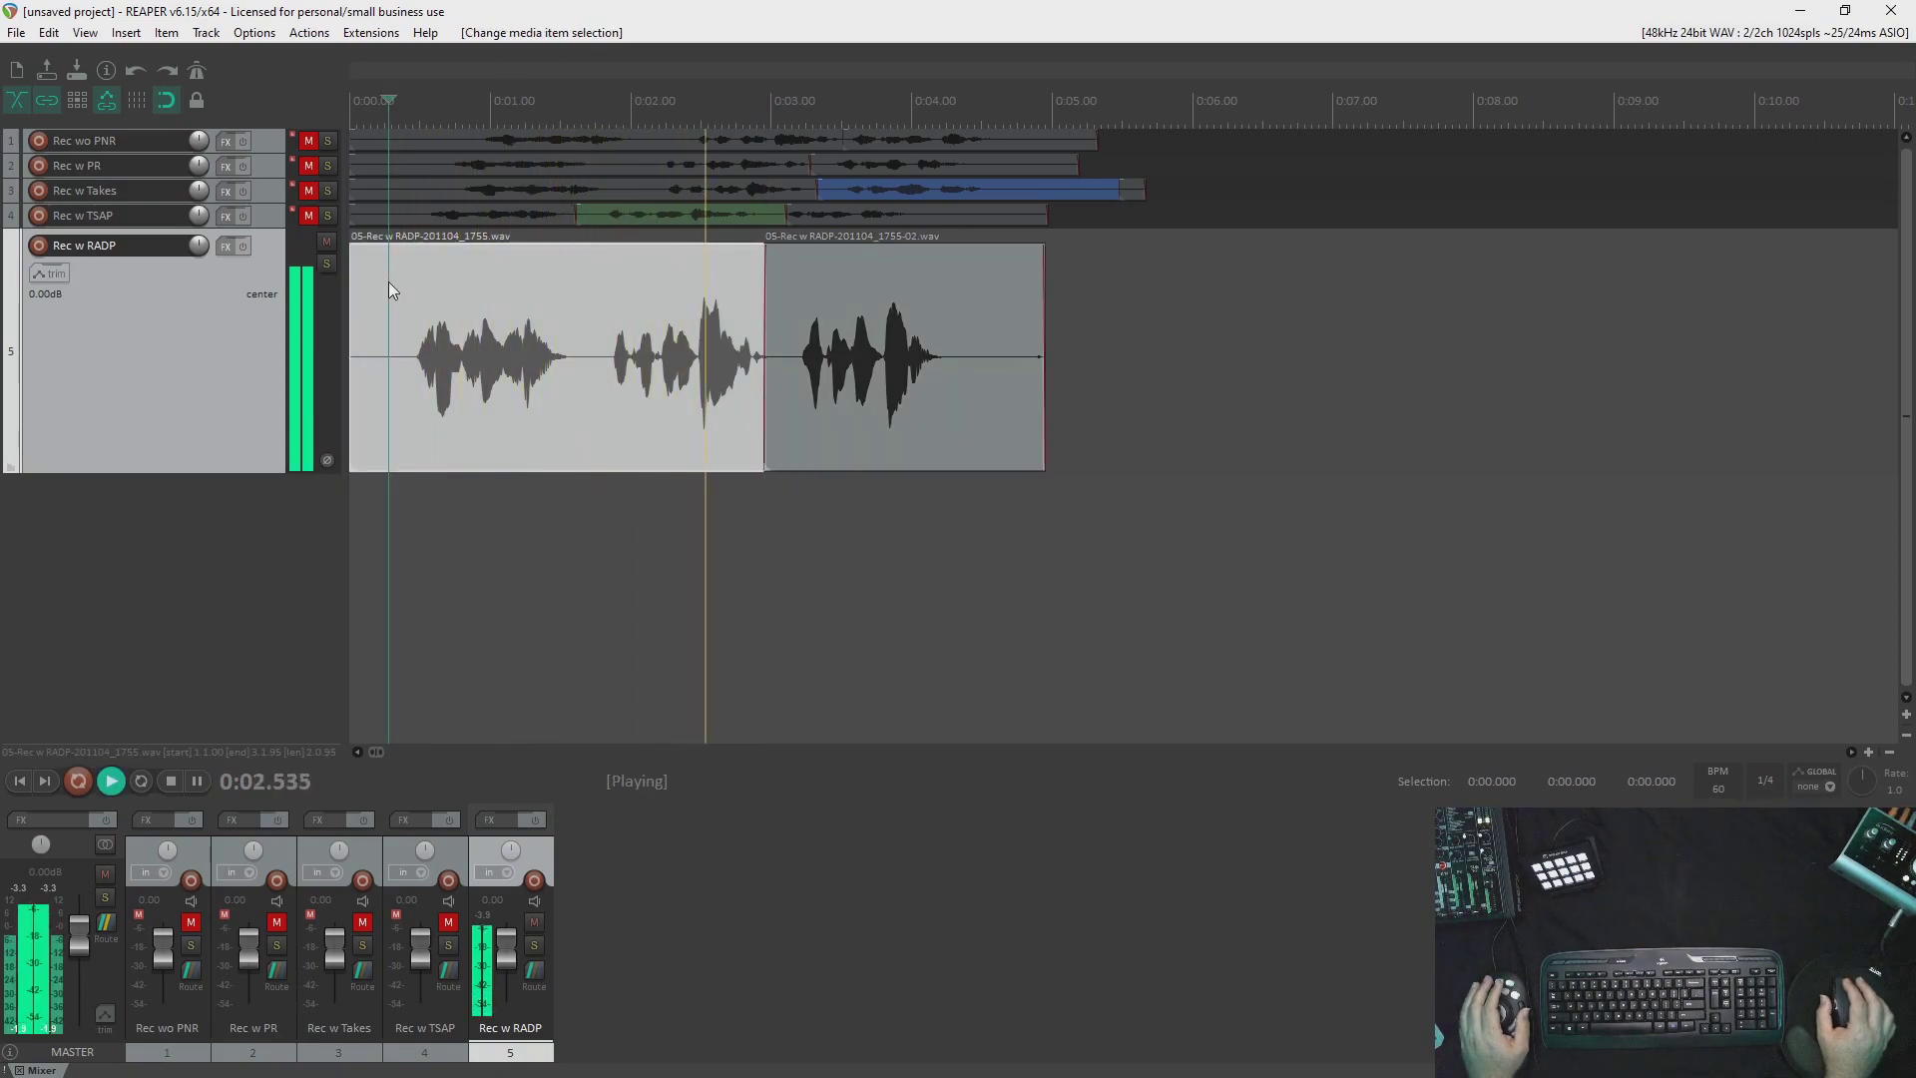
key(space)
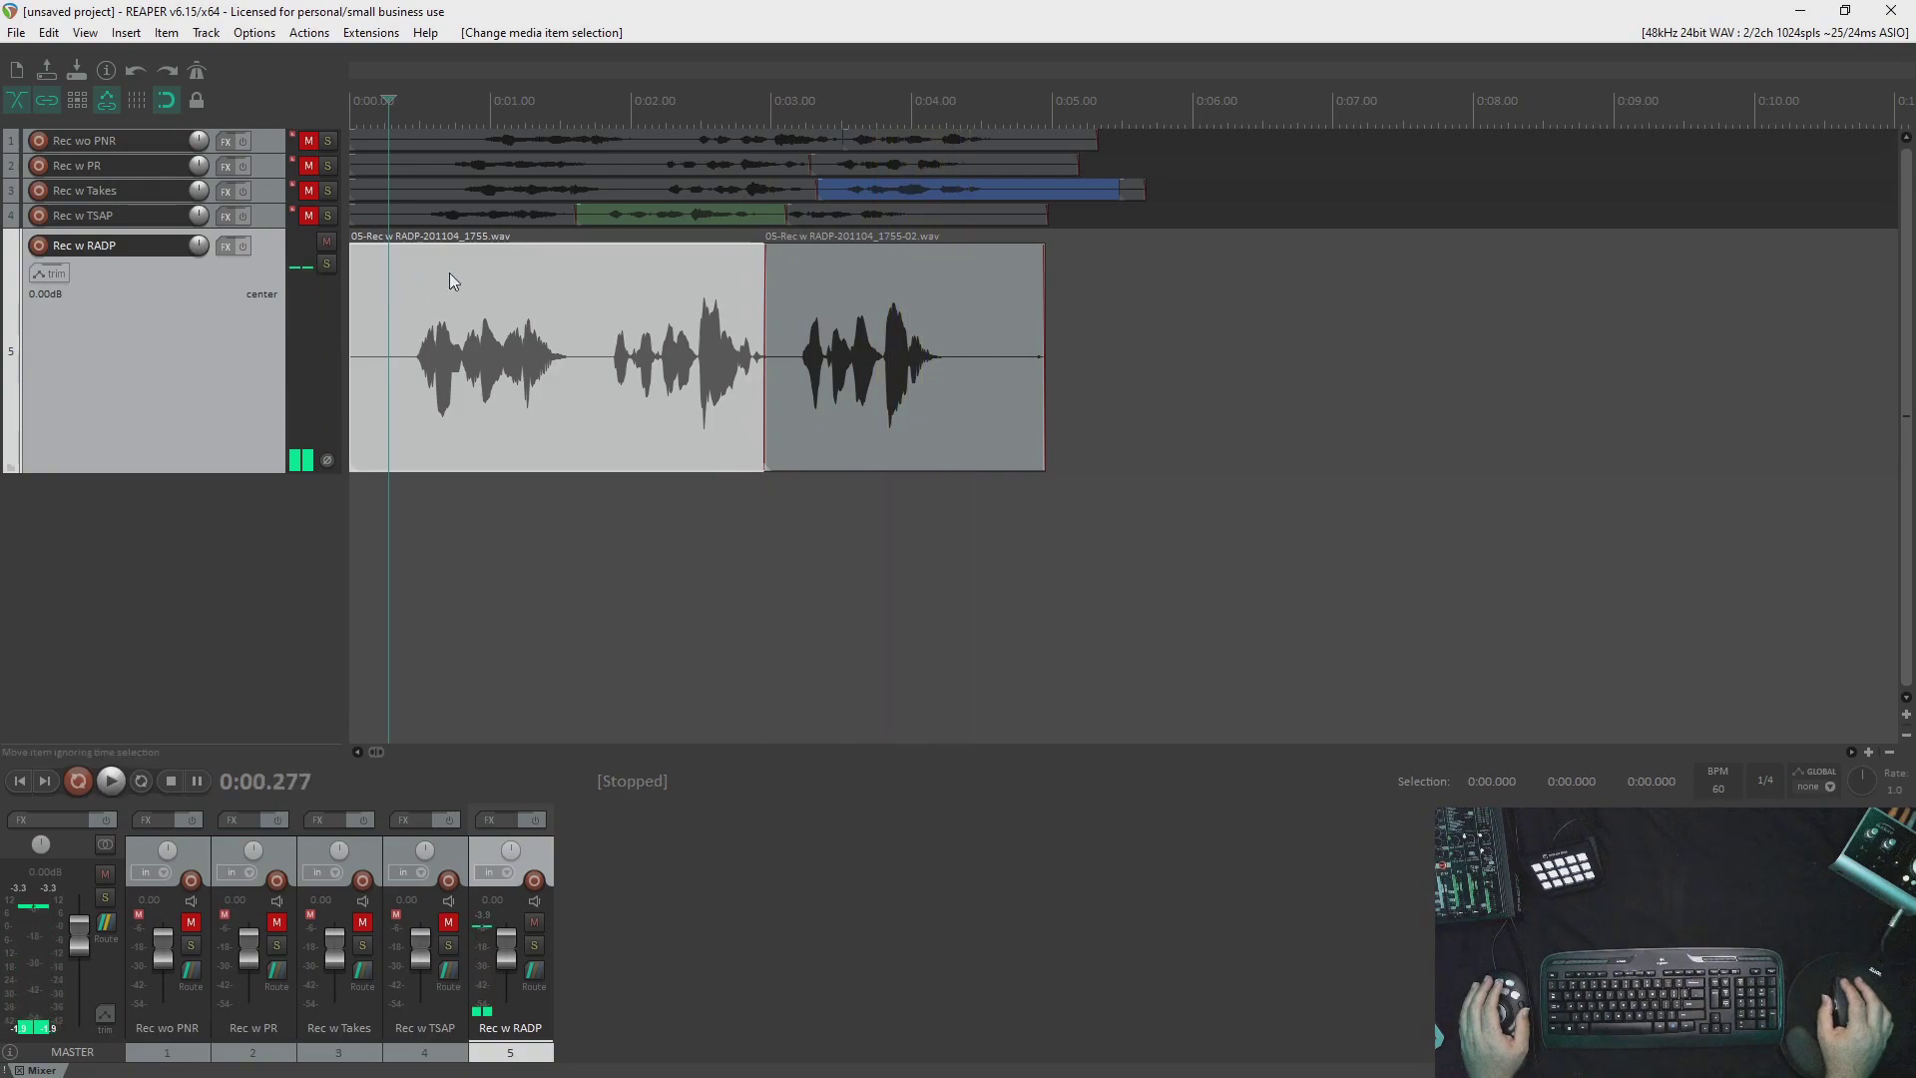
Move the second clip away, extend its start to expose the pre-roll audio, and compare playback of the middle phrase in both clips.
drag(835, 277, 1039, 379)
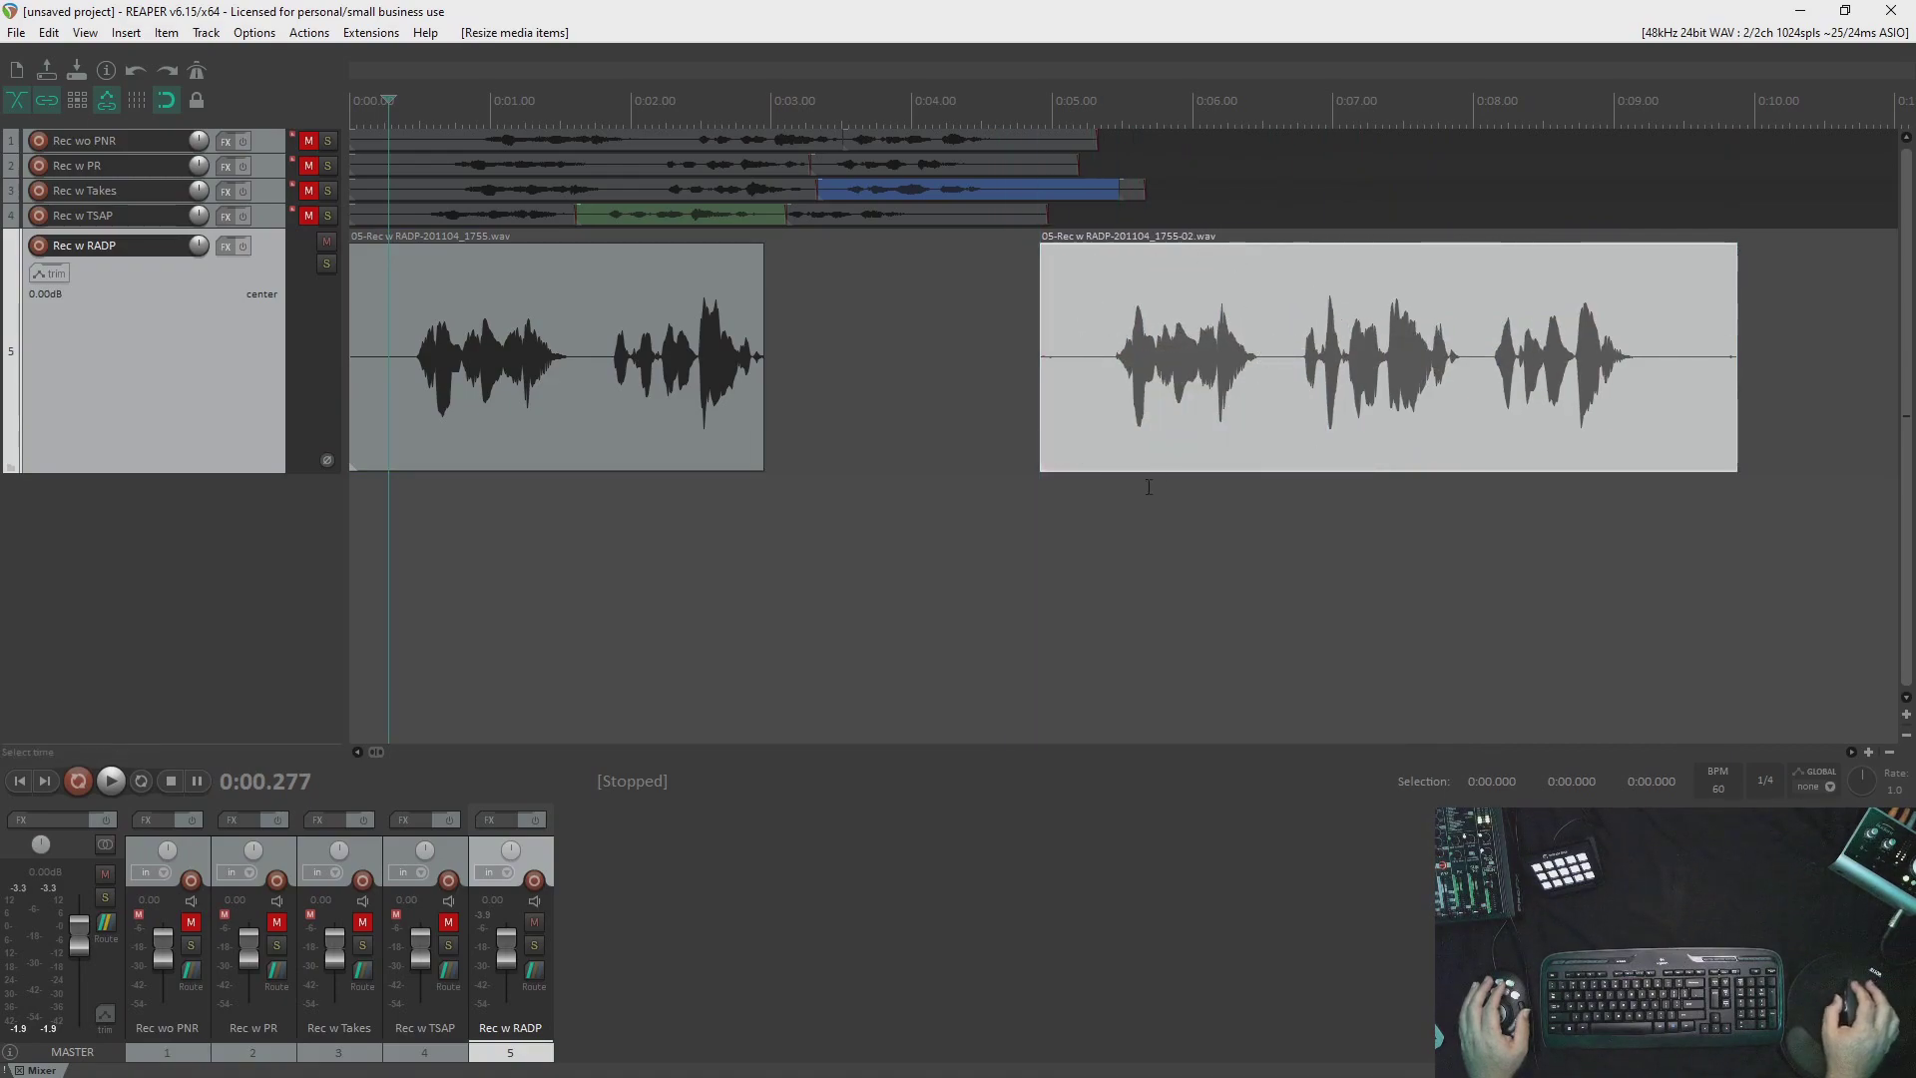
click(605, 330)
key(space)
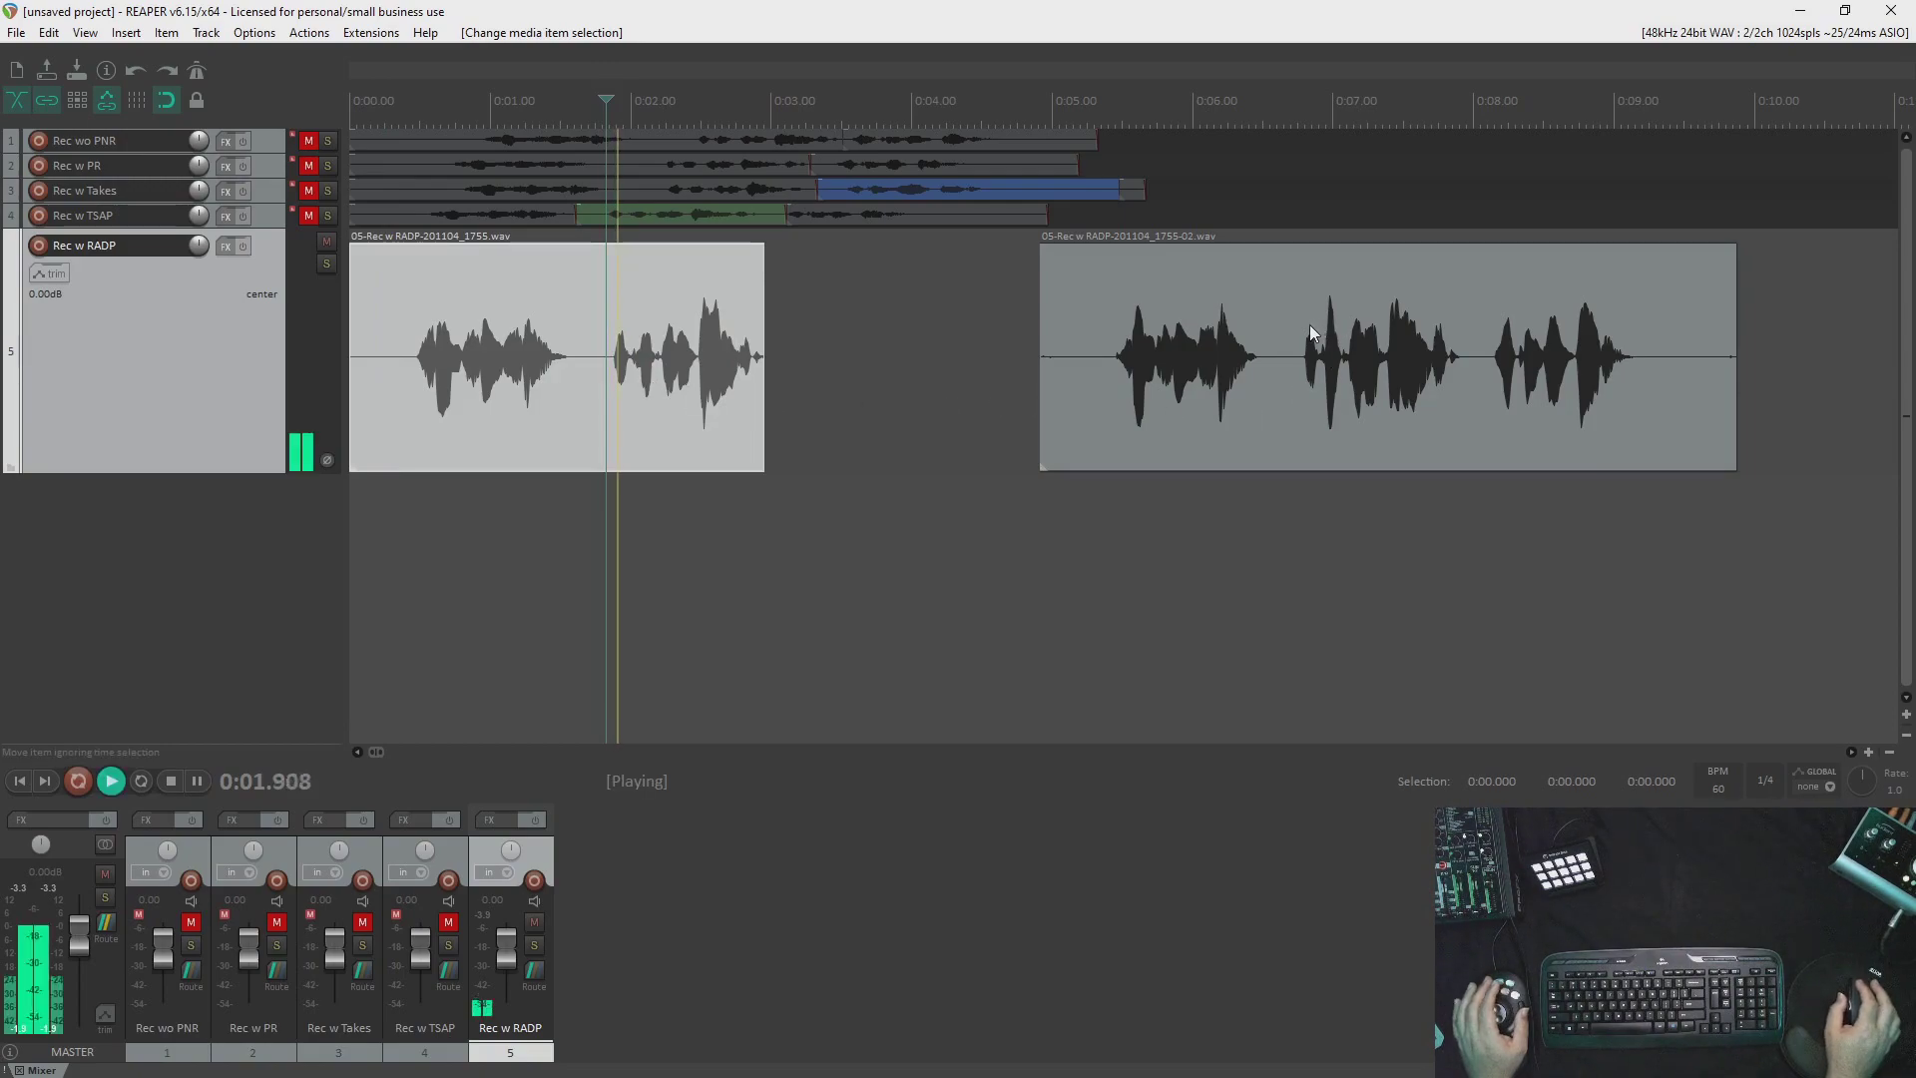
click(1302, 321)
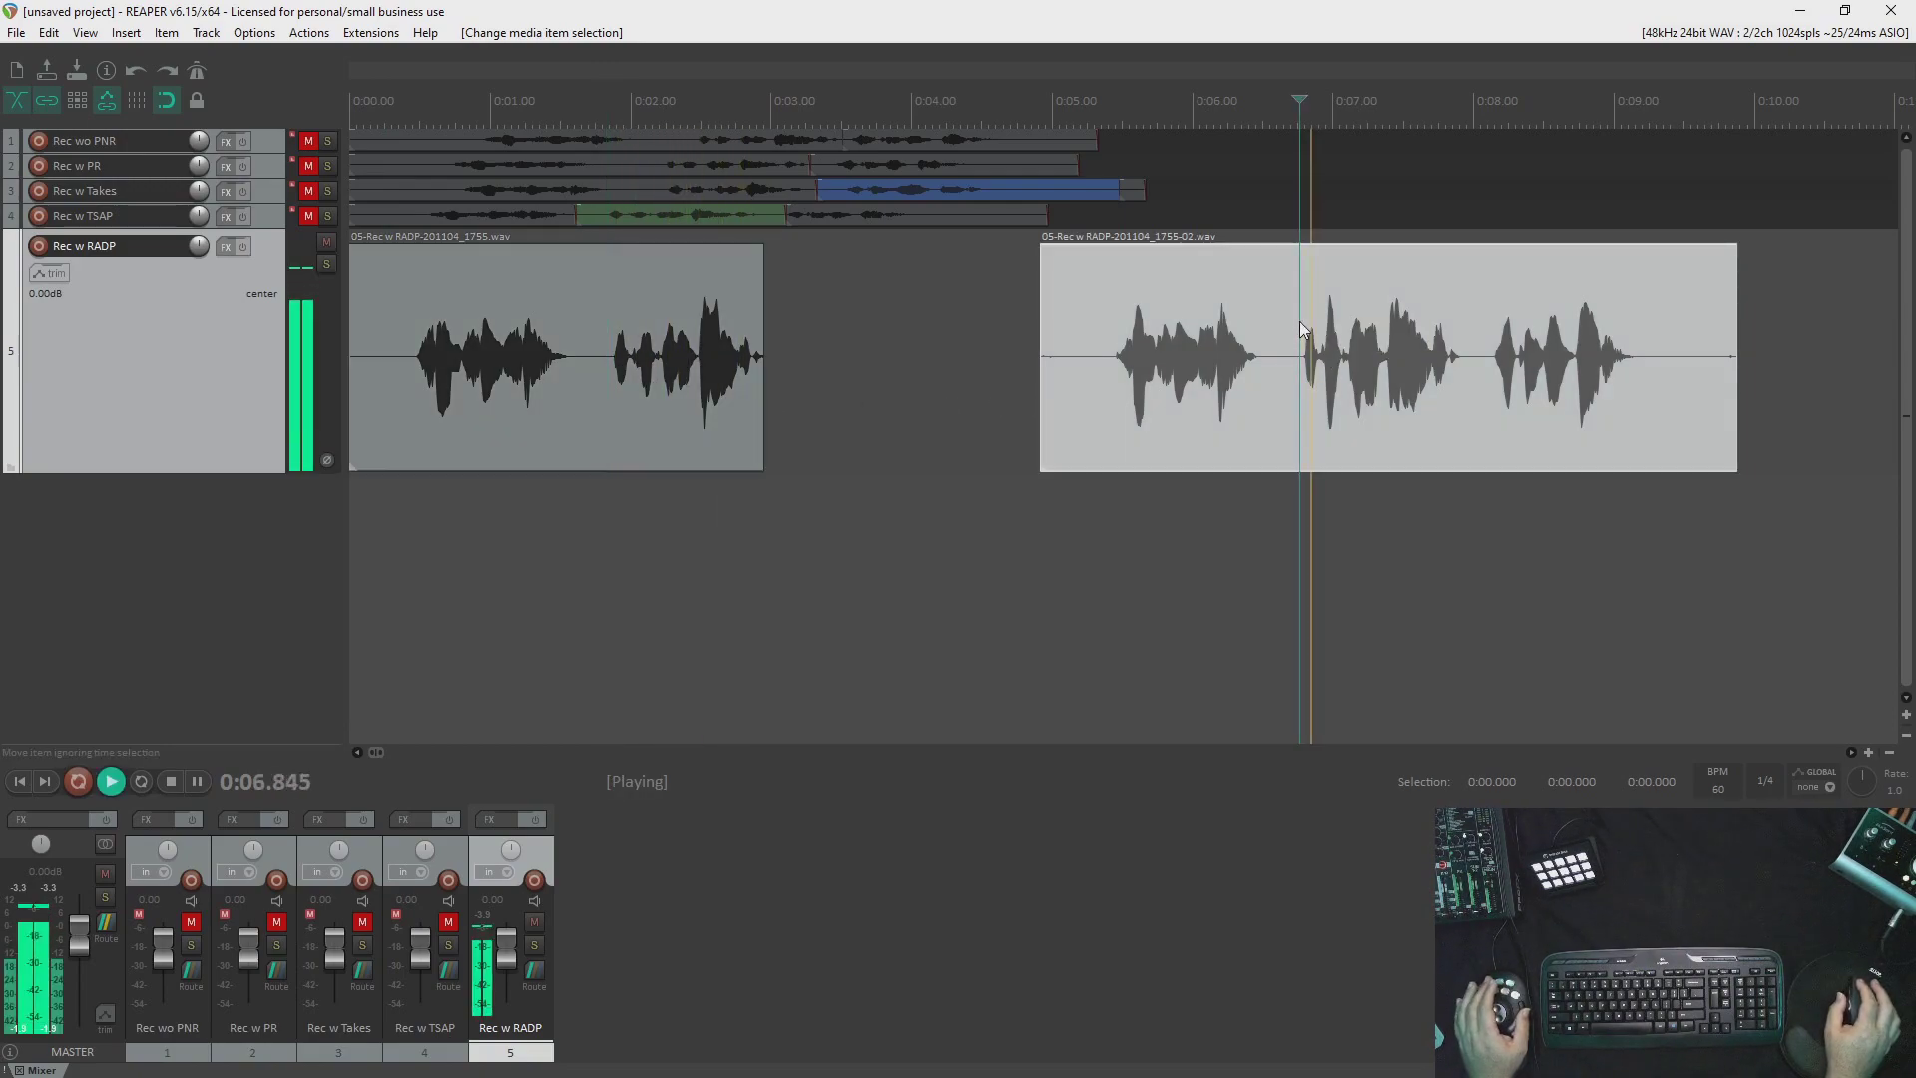
click(607, 279)
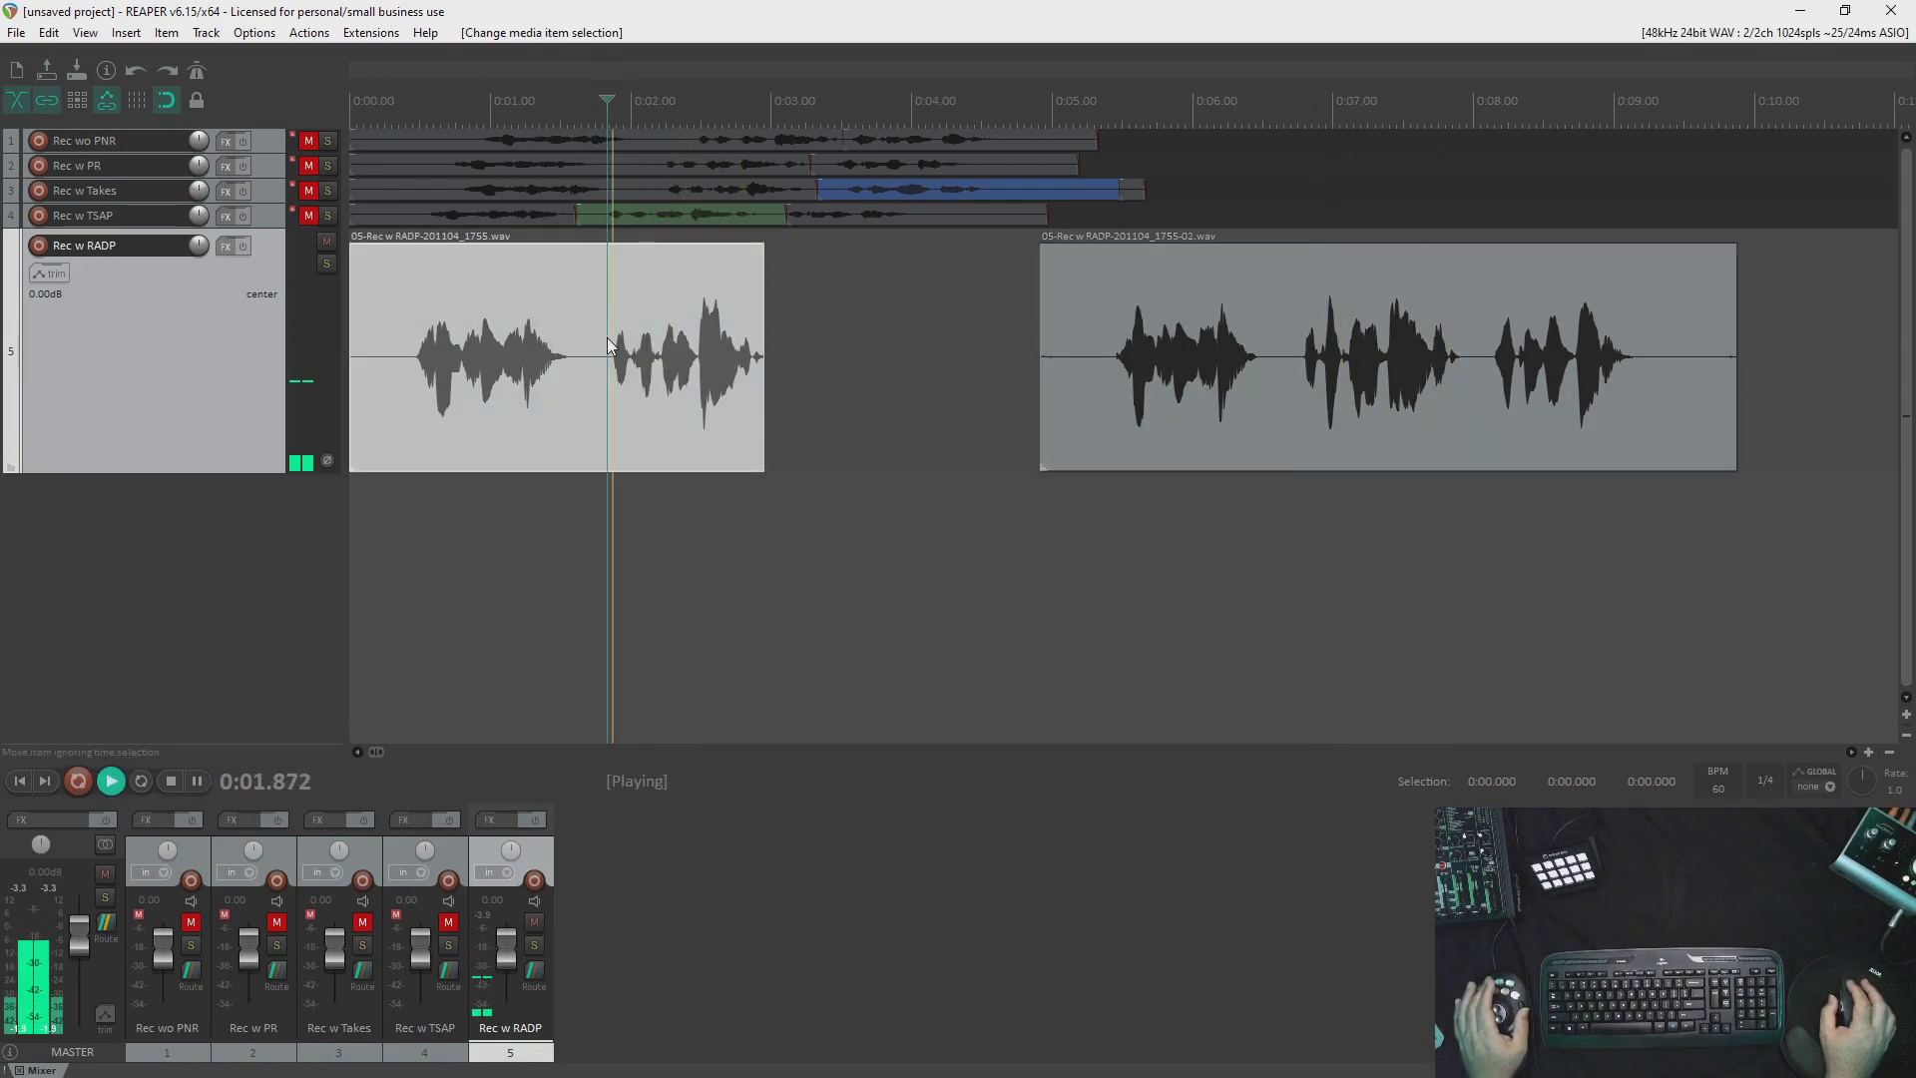
click(1302, 342)
key(space)
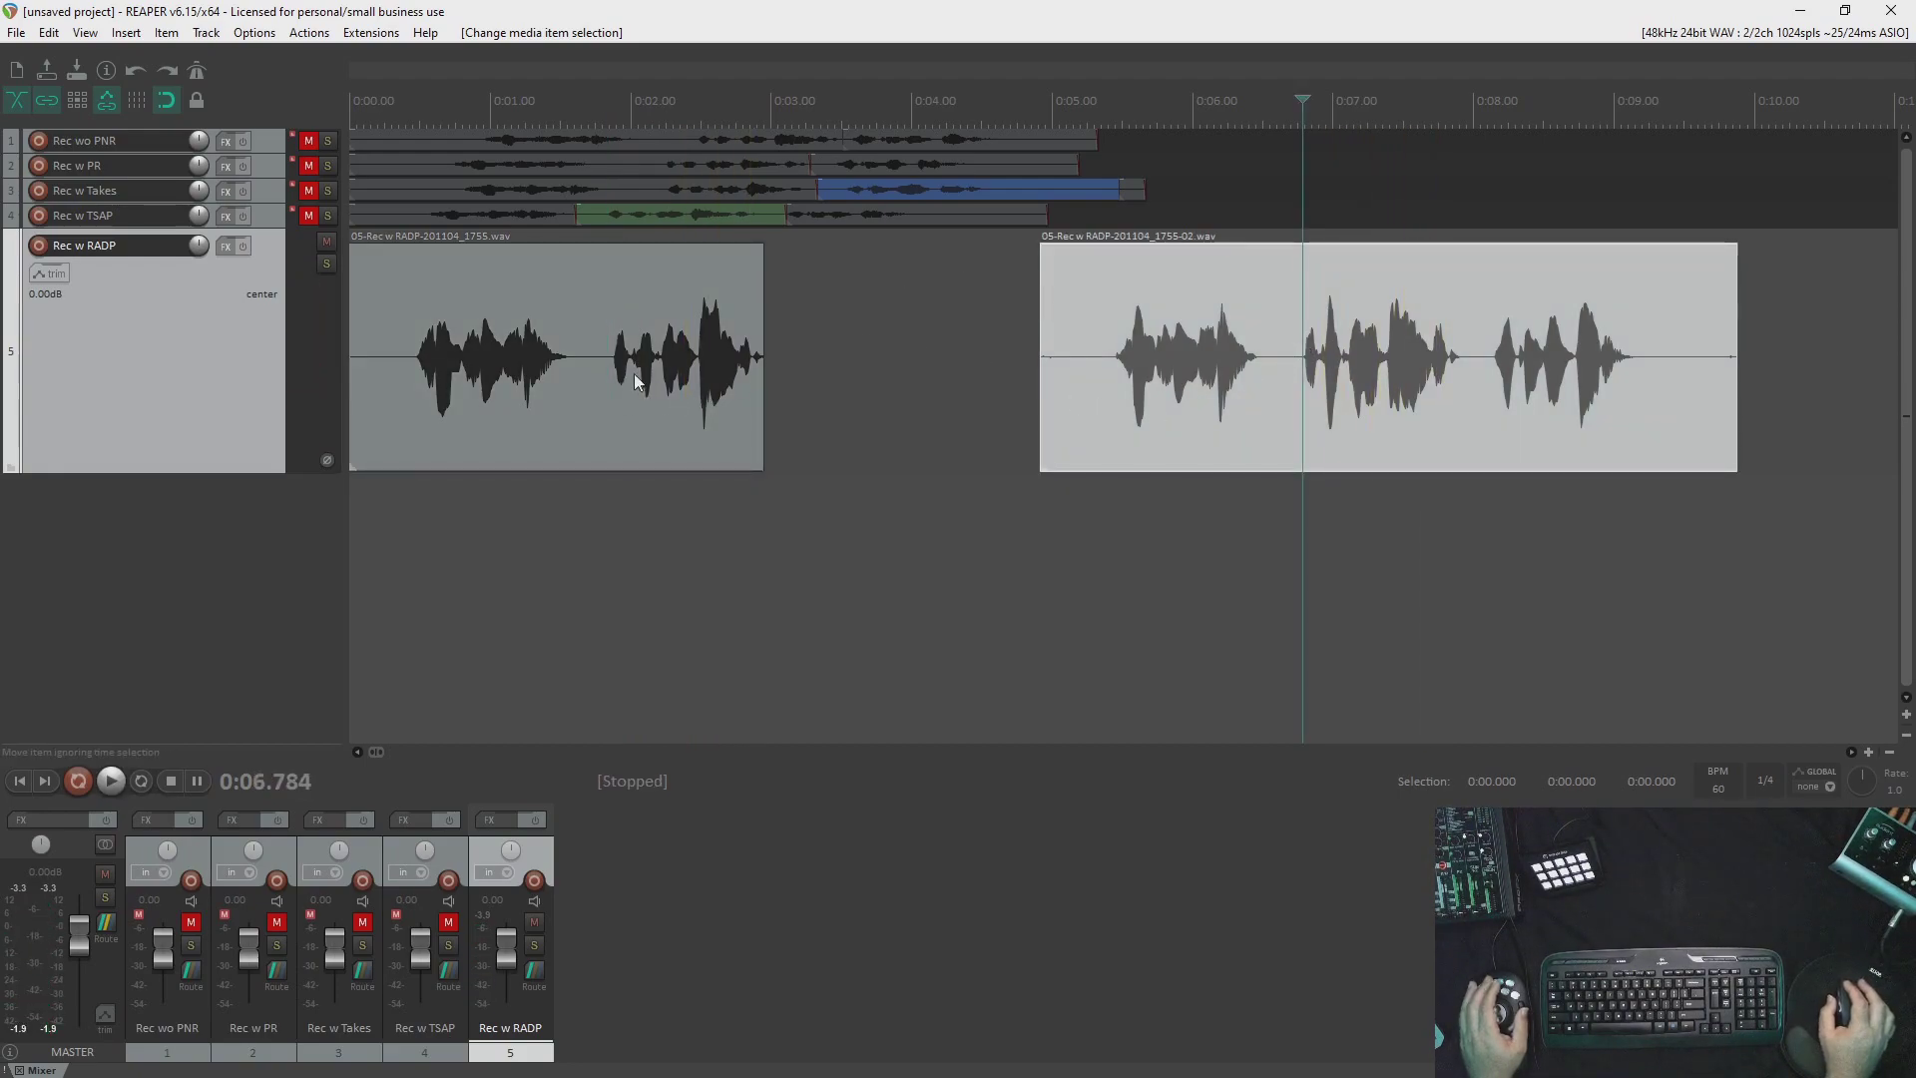
Trim the first clip's end to about 0:01.875 and the second clip's start to 0:06.784, and butt the second clip against the first.
drag(763, 300, 613, 447)
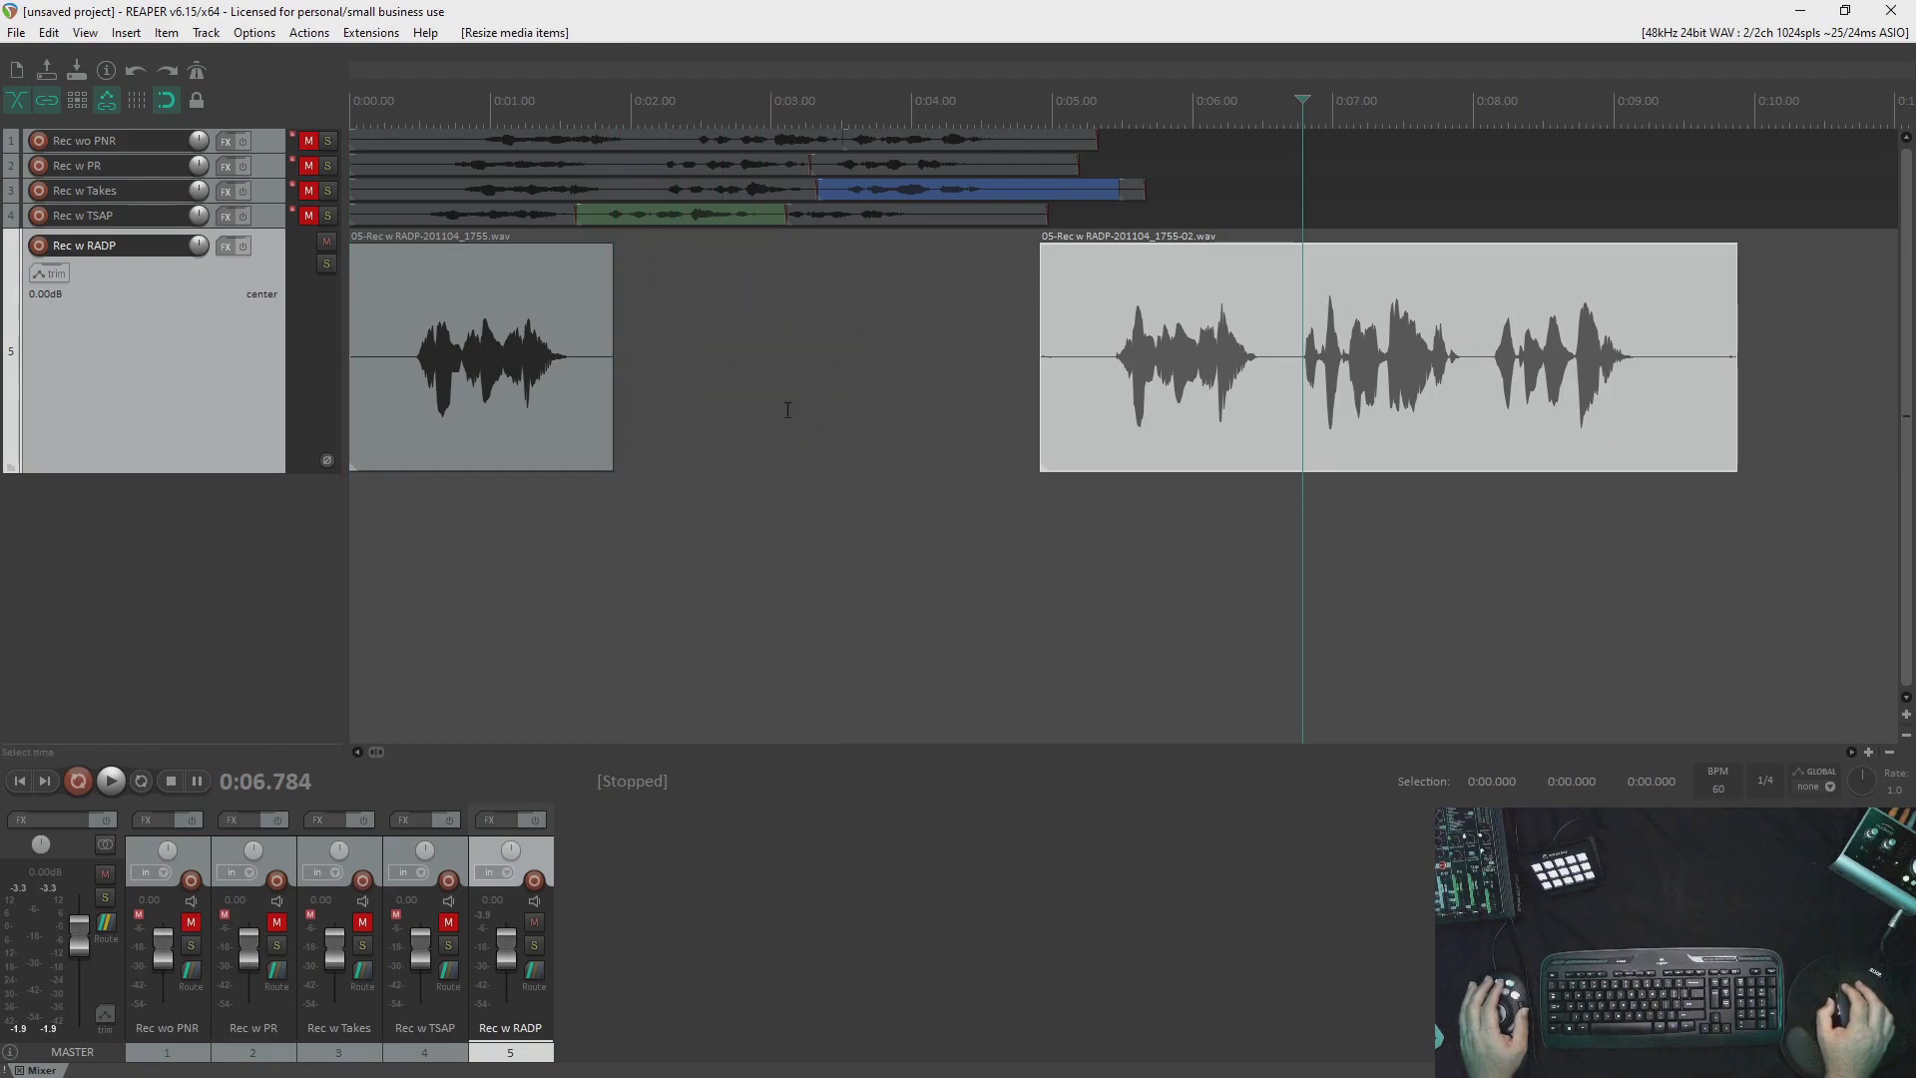
drag(1042, 414, 1303, 424)
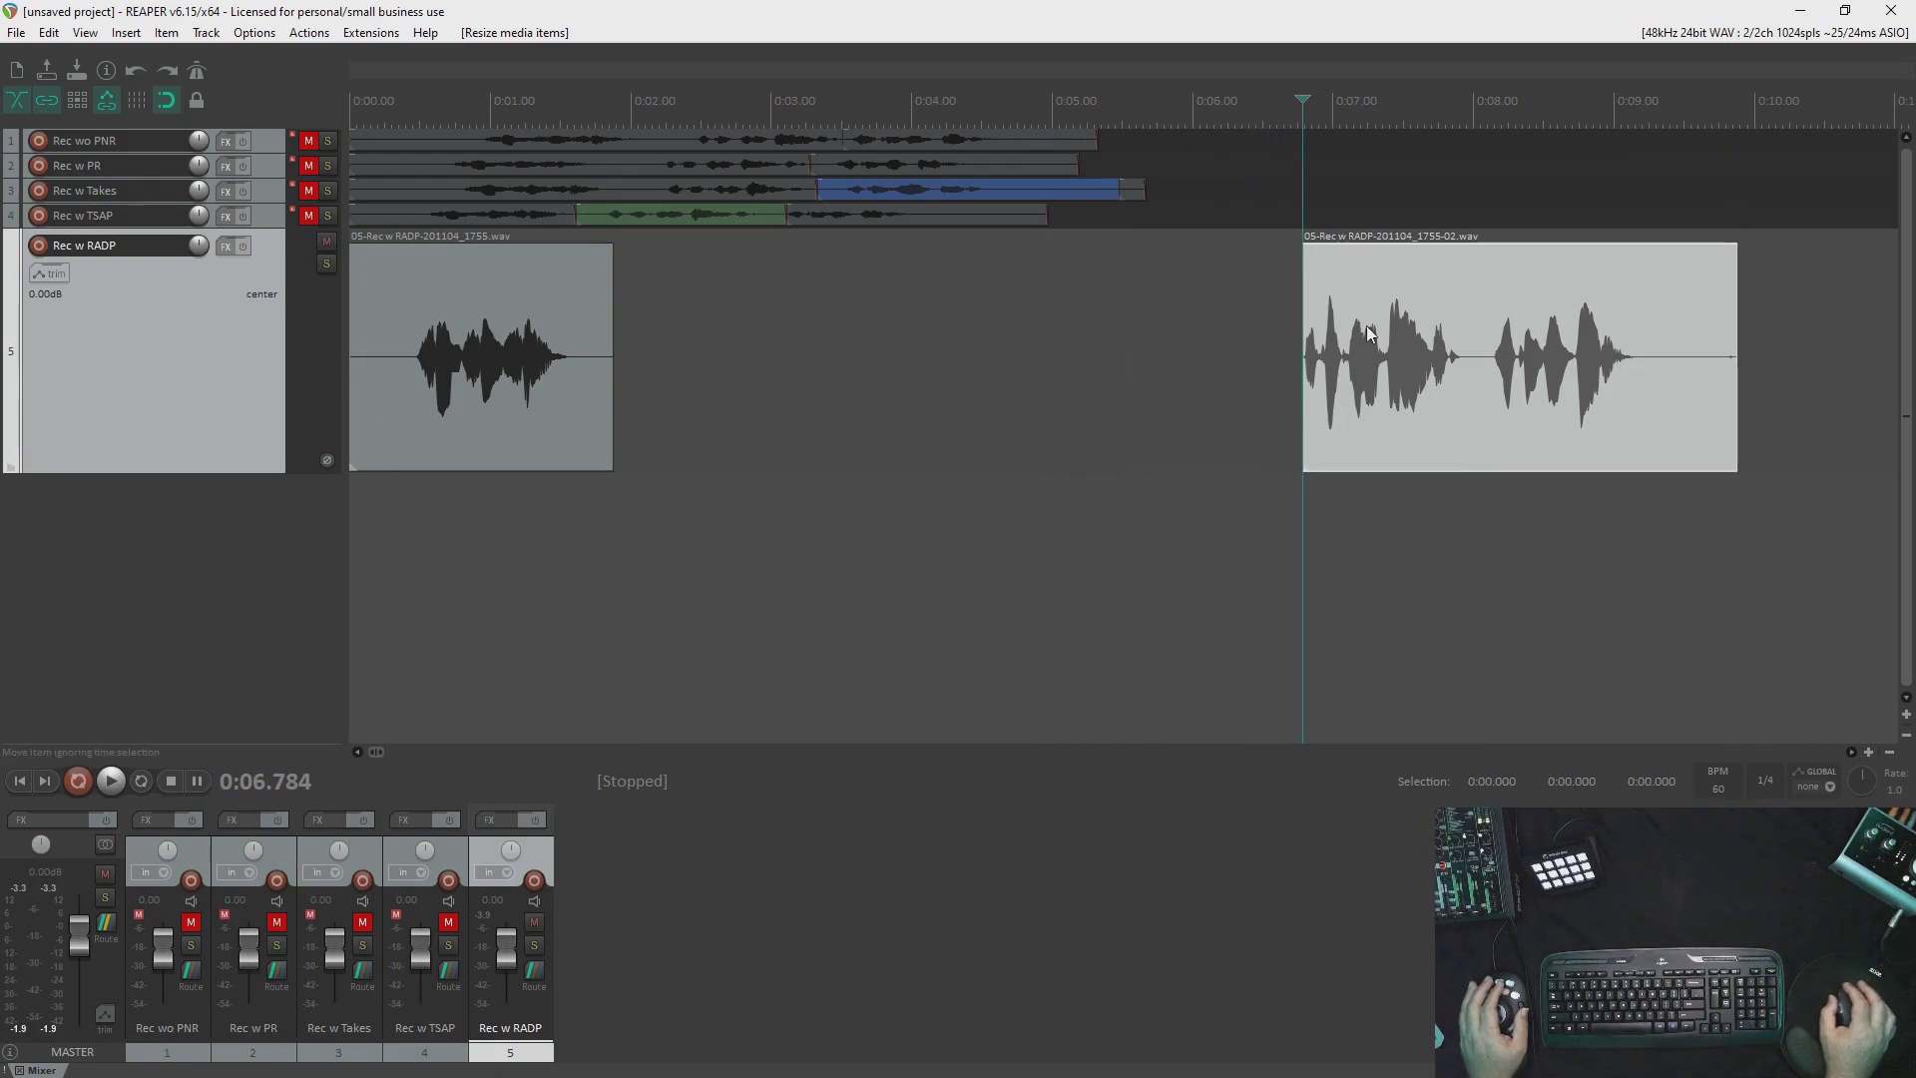
drag(1381, 290, 686, 297)
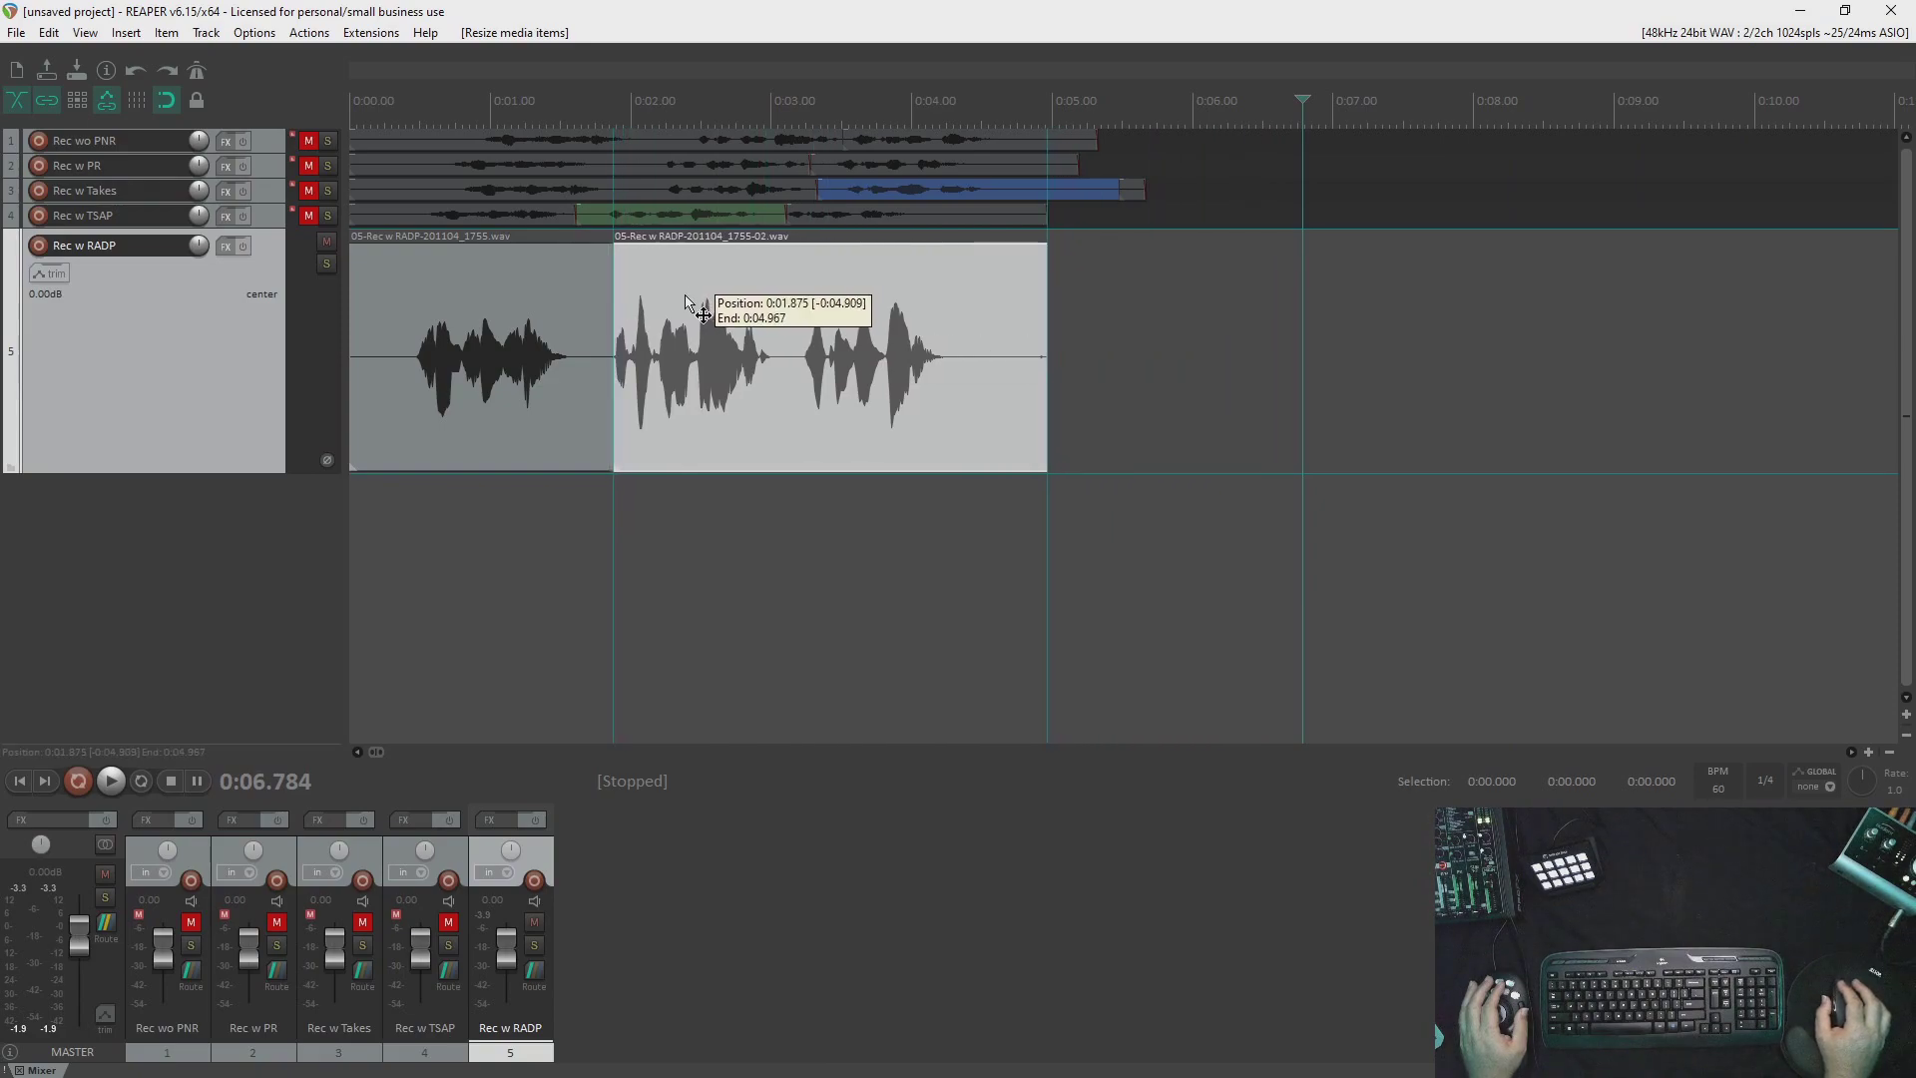
Play back the Rec w RADP track from 0:00.362 through the new join.
click(402, 287)
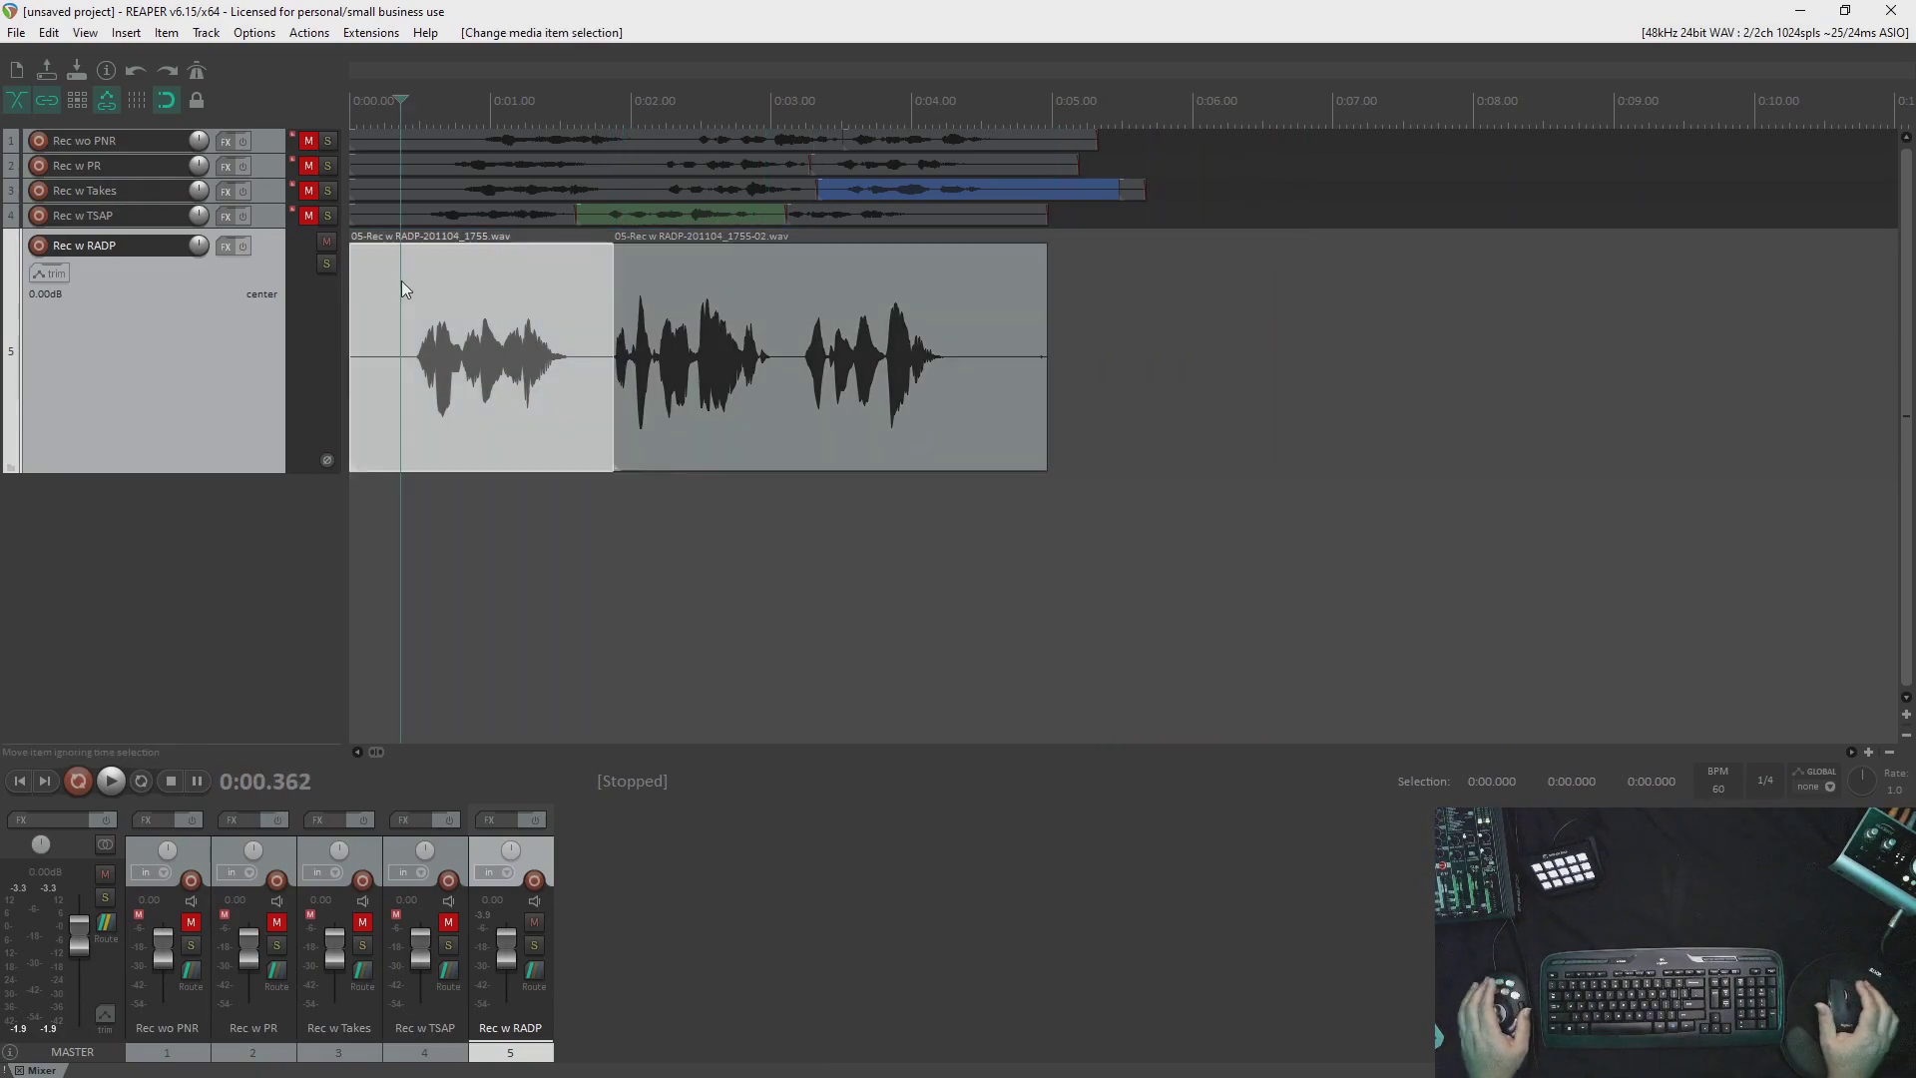
key(space)
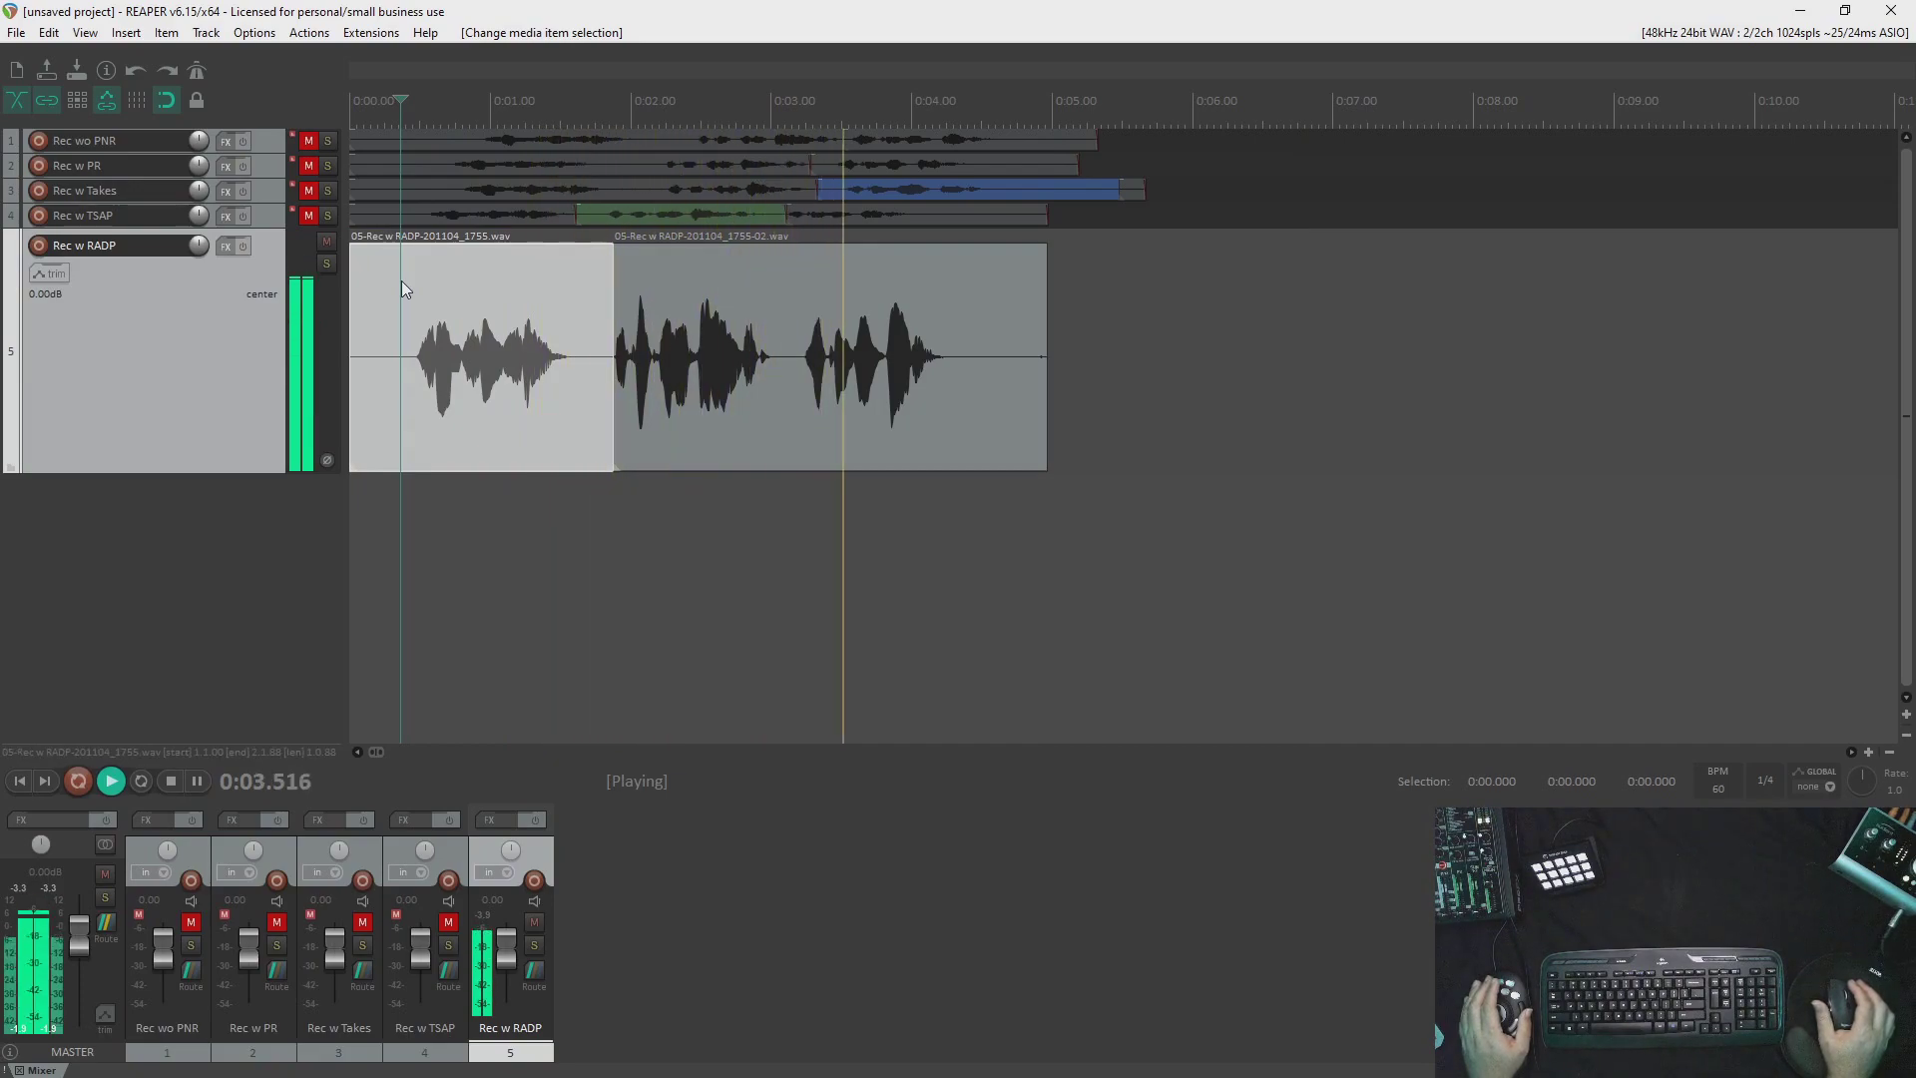
key(space)
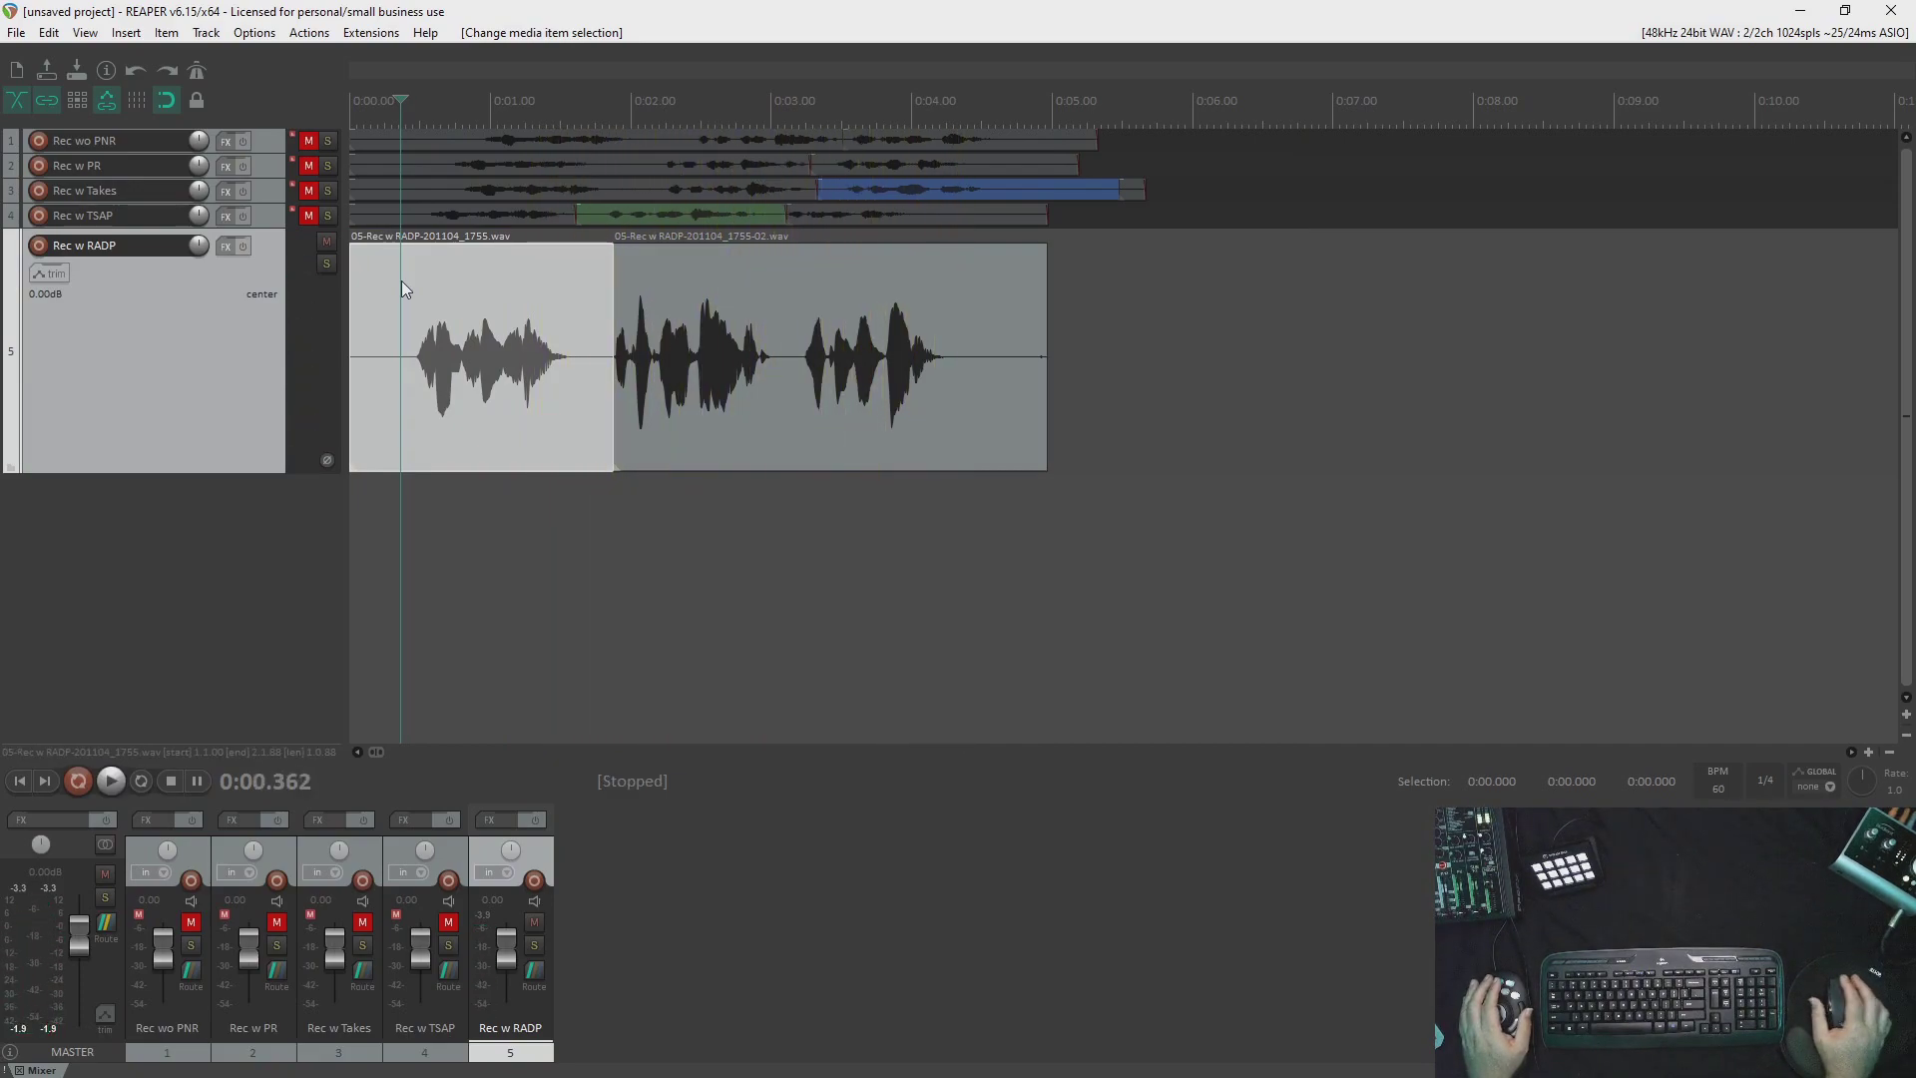